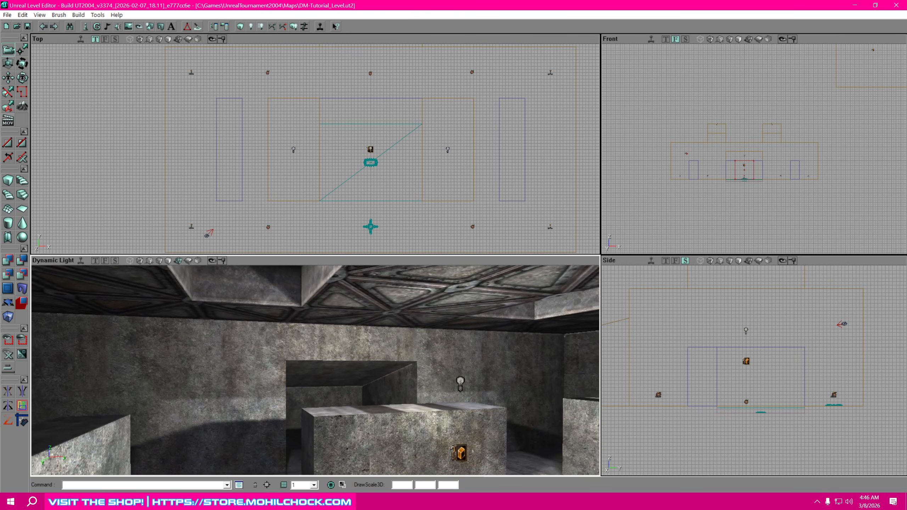
# Examine the room's walls, blocks, pickups and the two ceiling skylights in the 3D view.
pyautogui.moveTo(315, 370); pyautogui.dragTo(368, 397)
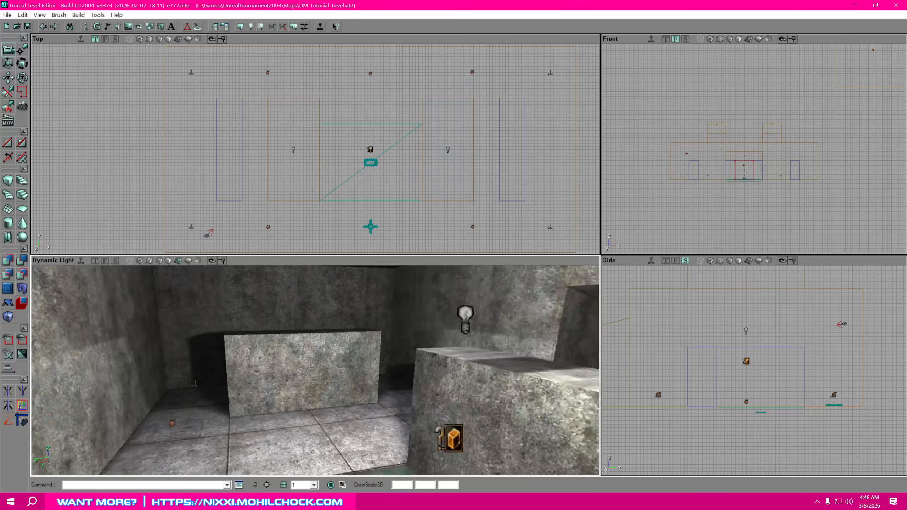
pyautogui.moveTo(316, 370); pyautogui.dragTo(335, 353)
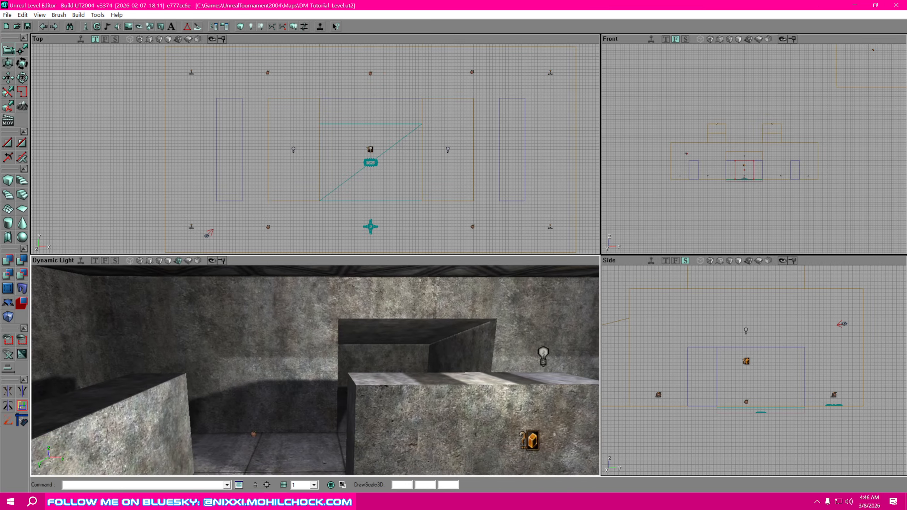
pyautogui.moveTo(315, 371); pyautogui.dragTo(354, 354)
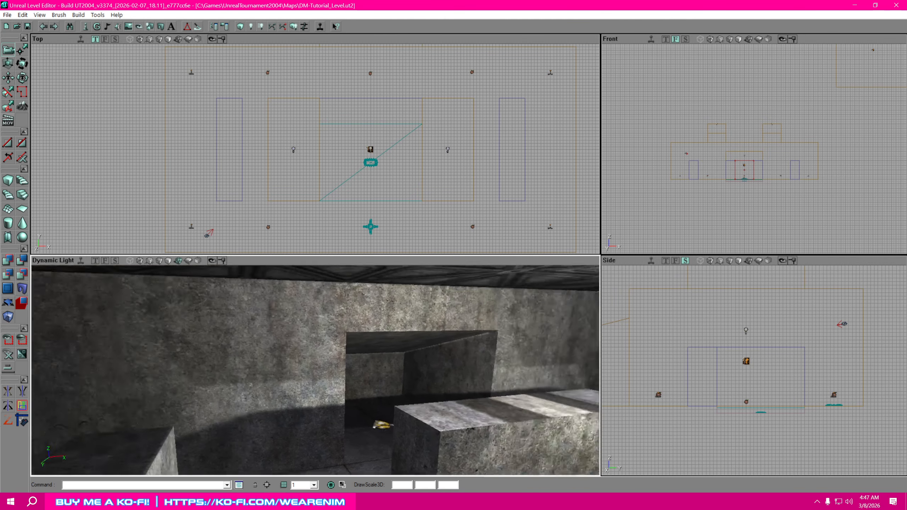
pyautogui.moveTo(315, 371); pyautogui.dragTo(456, 398, button='right')
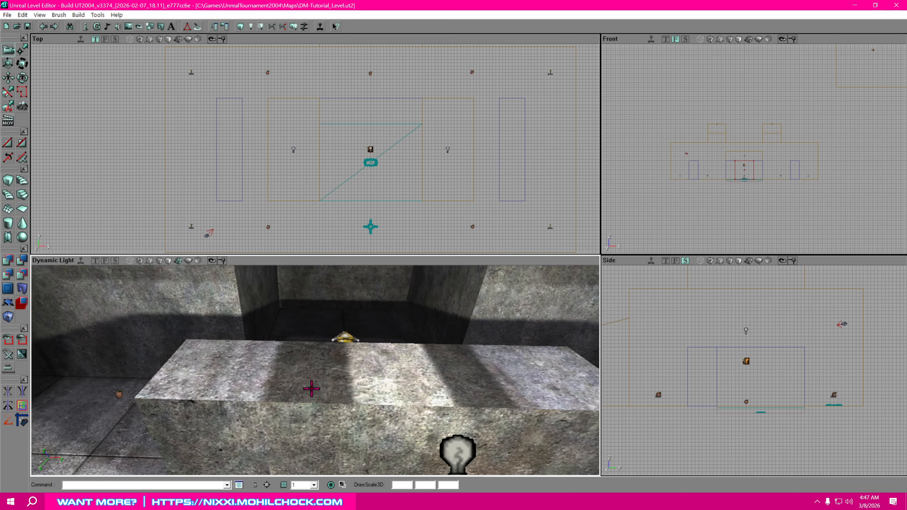
pyautogui.moveTo(423, 395); pyautogui.dragTo(422, 361, button='right')
pyautogui.moveTo(422, 361); pyautogui.dragTo(425, 447)
pyautogui.moveTo(430, 389); pyautogui.dragTo(429, 344, button='right')
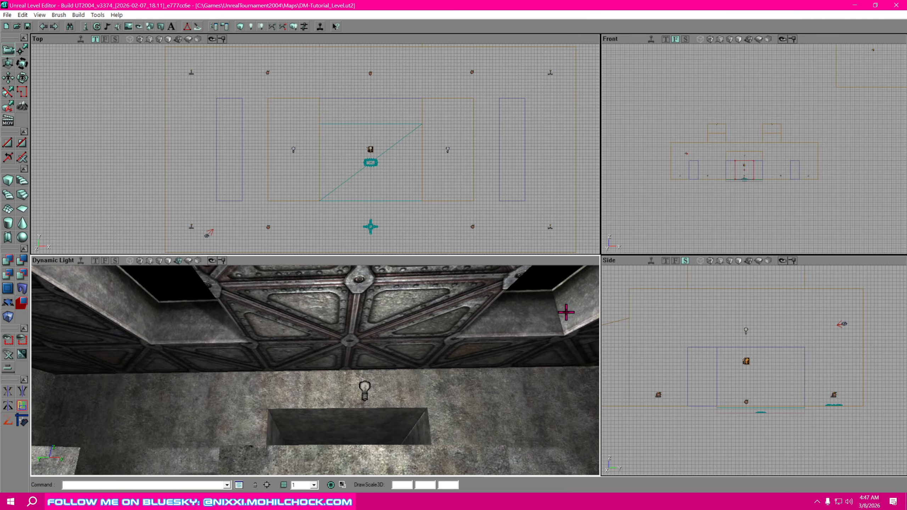
pyautogui.moveTo(481, 315); pyautogui.dragTo(421, 337, button='right')
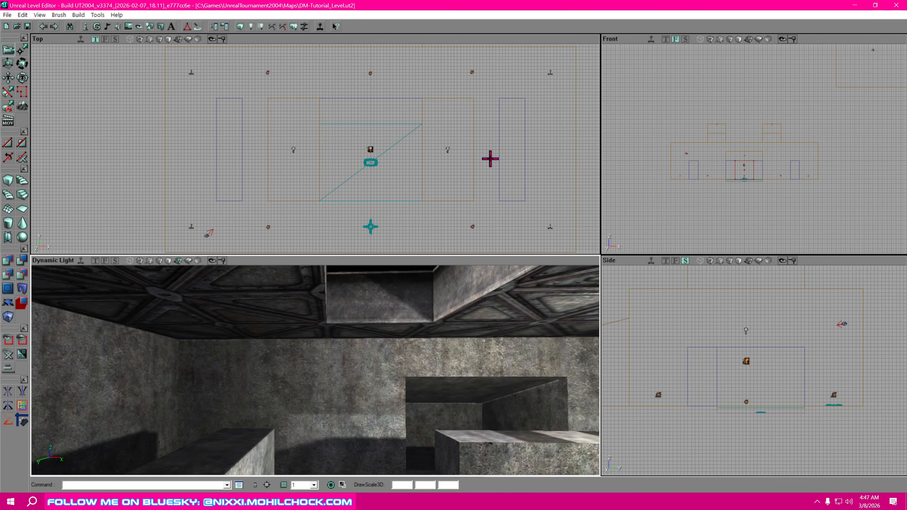
# Set the grid size to 64 and select both stacked brushes of the left ceiling skylight.
pyautogui.moveTo(490, 160); pyautogui.dragTo(624, 144, button='right')
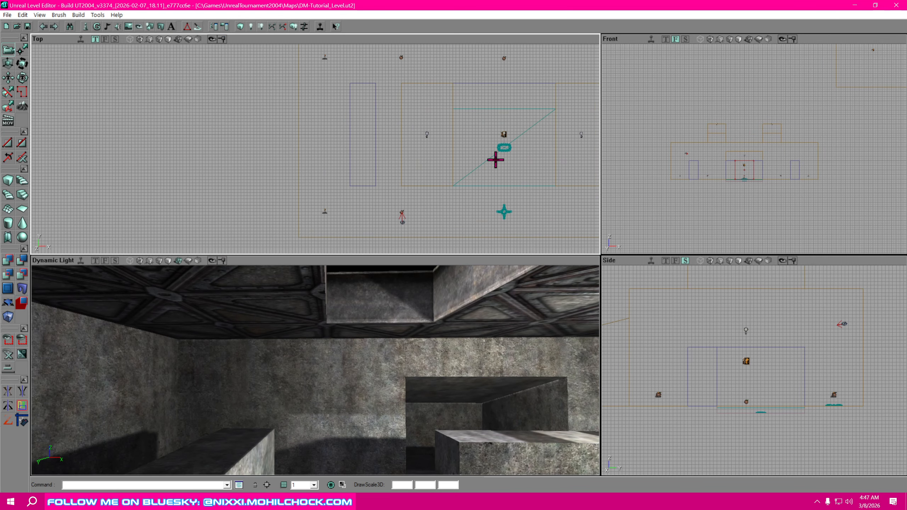
pyautogui.click(314, 486)
pyautogui.click(302, 449)
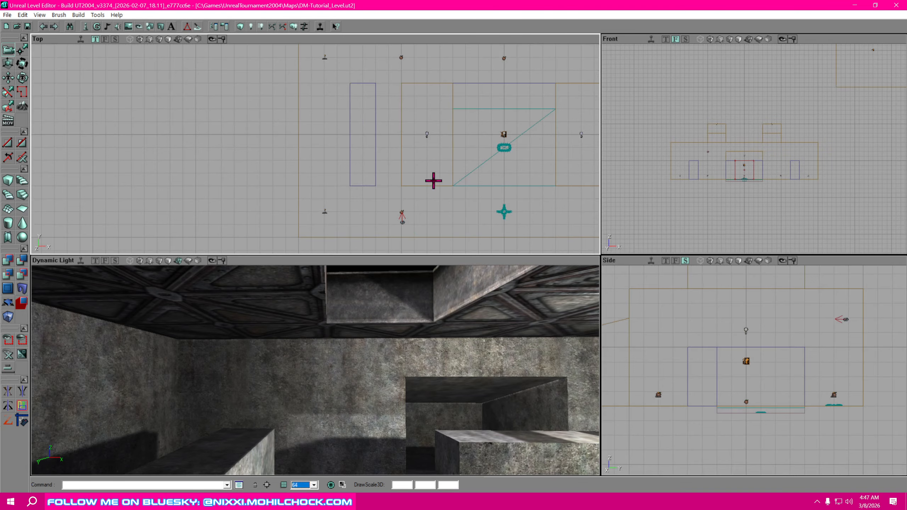
pyautogui.moveTo(434, 181)
pyautogui.mouseDown(button='right')
pyautogui.moveTo(357, 201)
pyautogui.moveTo(409, 220)
pyautogui.moveTo(414, 213)
pyautogui.moveTo(414, 232)
pyautogui.mouseUp(button='right')
pyautogui.click(398, 217)
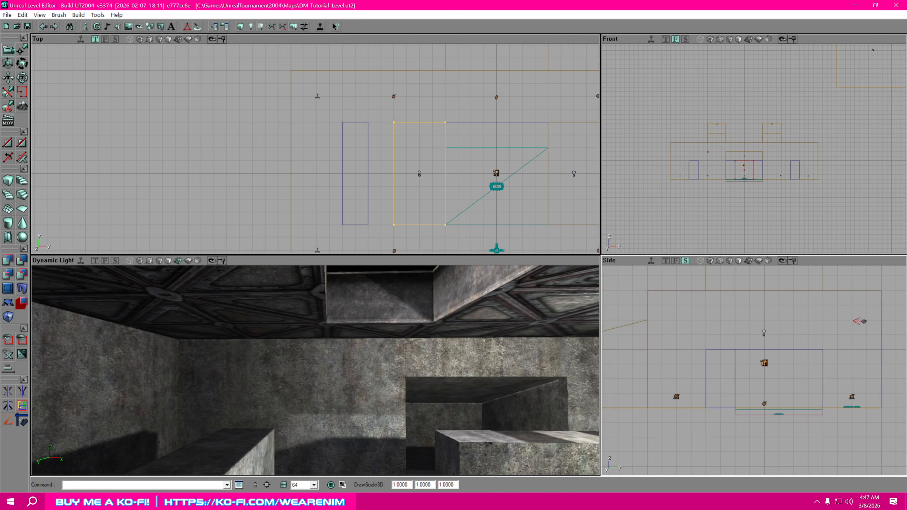
pyautogui.moveTo(679, 335)
pyautogui.mouseDown(button='right')
pyautogui.moveTo(648, 422)
pyautogui.moveTo(627, 433)
pyautogui.mouseUp(button='right')
pyautogui.moveTo(784, 244); pyautogui.dragTo(767, 273, button='right')
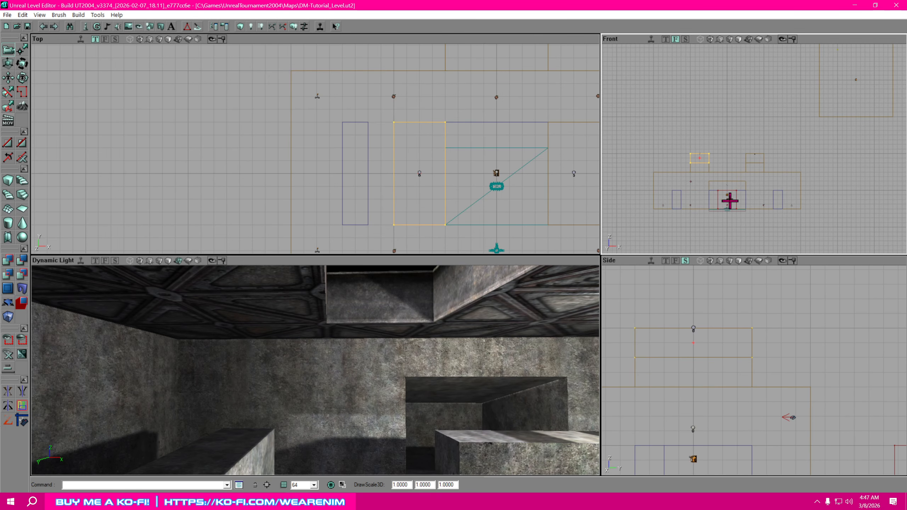
pyautogui.scroll(3, 728, 202)
pyautogui.moveTo(722, 208); pyautogui.dragTo(781, 201, button='right')
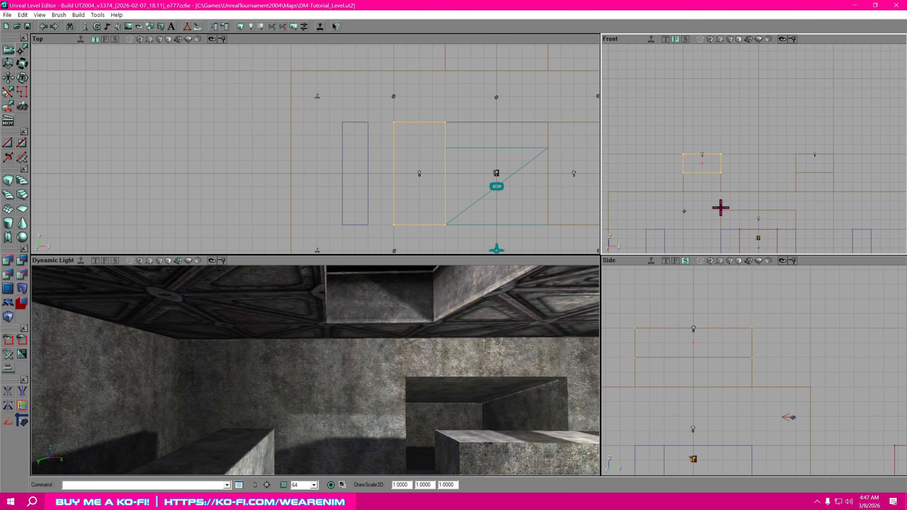
pyautogui.click(736, 181)
pyautogui.keyDown('ctrl'); pyautogui.keyDown('alt'); pyautogui.moveTo(737, 182); pyautogui.dragTo(672, 168); pyautogui.keyUp('alt'); pyautogui.keyUp('ctrl')
pyautogui.moveTo(734, 182); pyautogui.dragTo(768, 187, button='right')
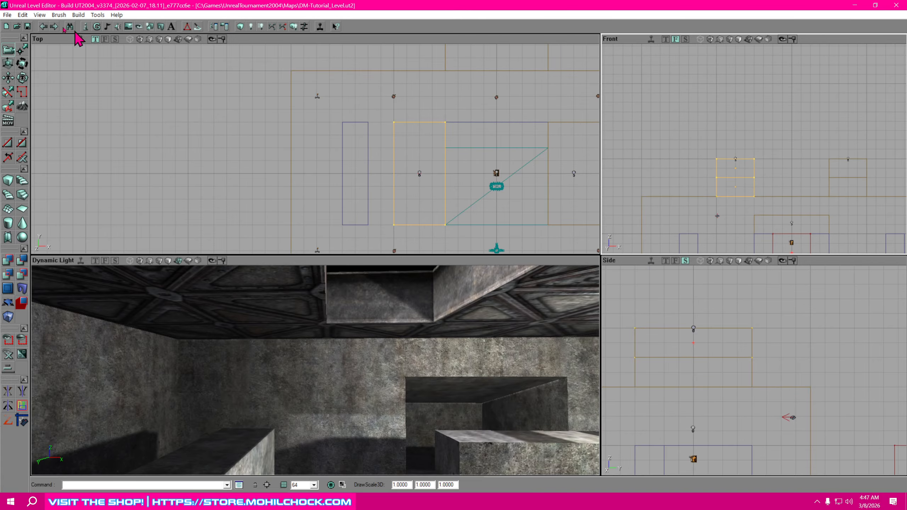
# With Vertex Editing, pull the outer side of the left skylight brushes outward to double their width.
pyautogui.click(22, 50)
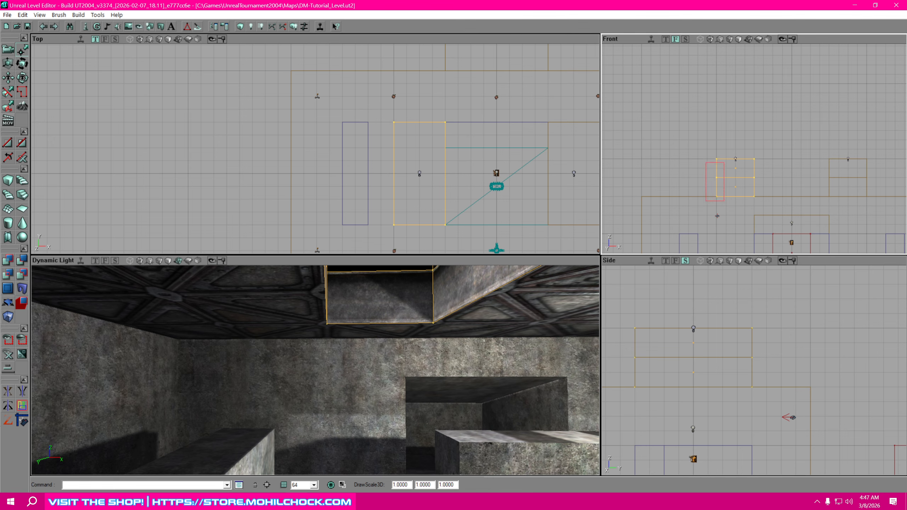
pyautogui.keyDown('ctrl'); pyautogui.keyDown('alt'); pyautogui.moveTo(706, 163); pyautogui.dragTo(689, 147); pyautogui.keyUp('alt'); pyautogui.keyUp('ctrl')
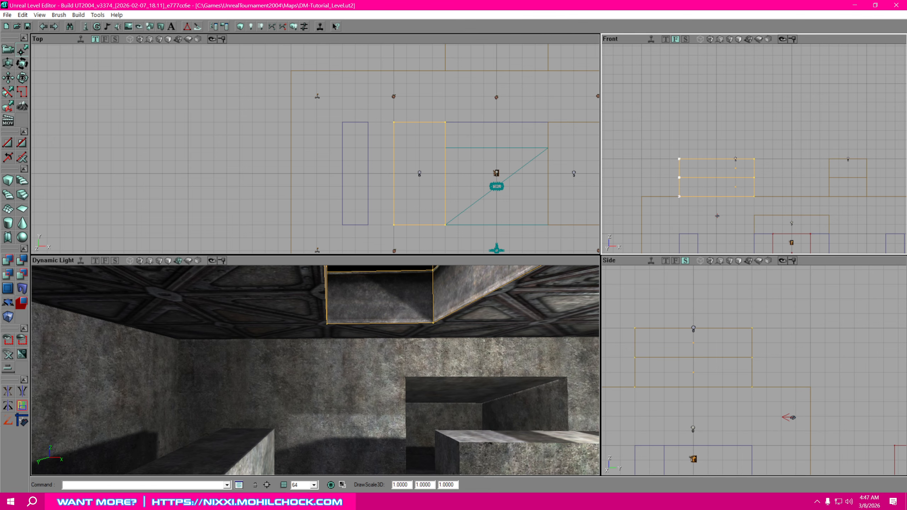
pyautogui.moveTo(379, 374)
pyautogui.mouseDown(button='right')
pyautogui.moveTo(363, 385)
pyautogui.moveTo(329, 343)
pyautogui.mouseUp(button='right')
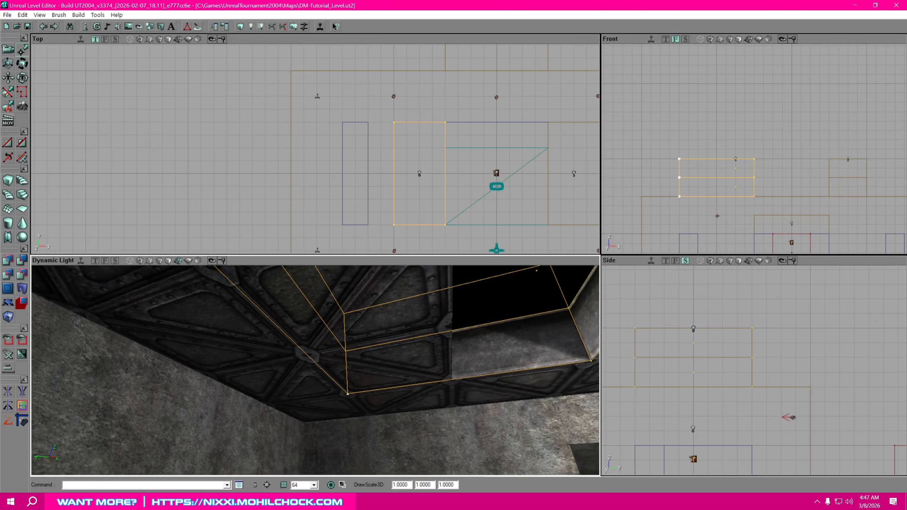
pyautogui.moveTo(328, 343)
pyautogui.mouseDown()
pyautogui.moveTo(342, 362)
pyautogui.moveTo(332, 383)
pyautogui.mouseUp()
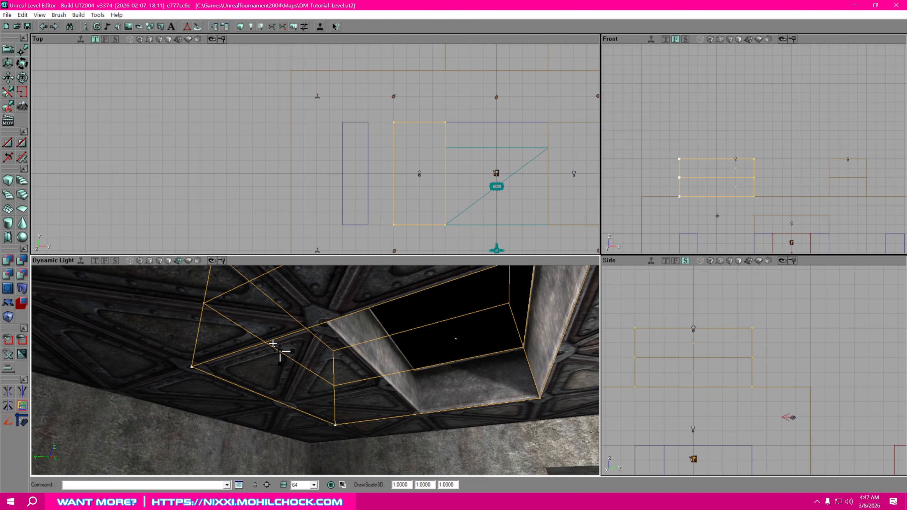
# Enable realtime preview in all four viewports.
pyautogui.click(80, 40)
pyautogui.click(651, 41)
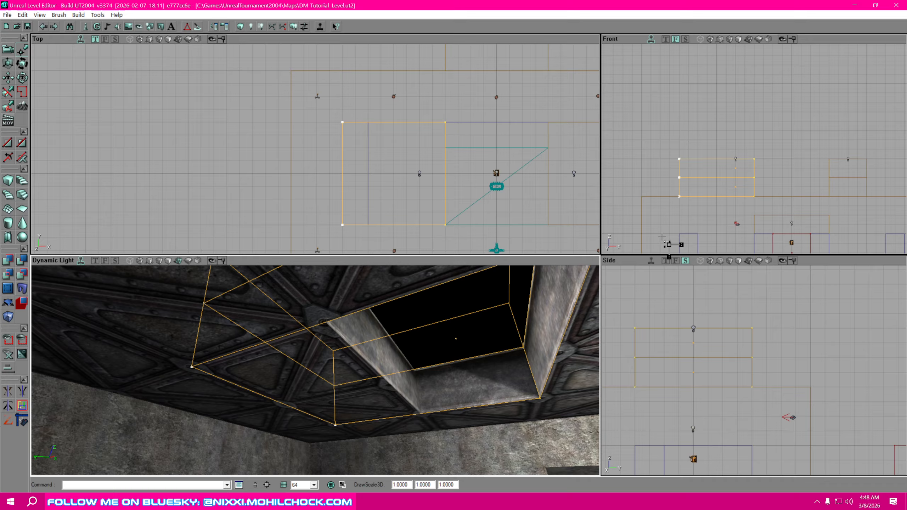
pyautogui.click(651, 262)
# Select both stacked brushes of the right skylight and stretch their outer side outward with Vertex Editing to double their width.
pyautogui.moveTo(461, 392); pyautogui.dragTo(464, 417, button='right')
pyautogui.moveTo(725, 231); pyautogui.dragTo(887, 236, button='right')
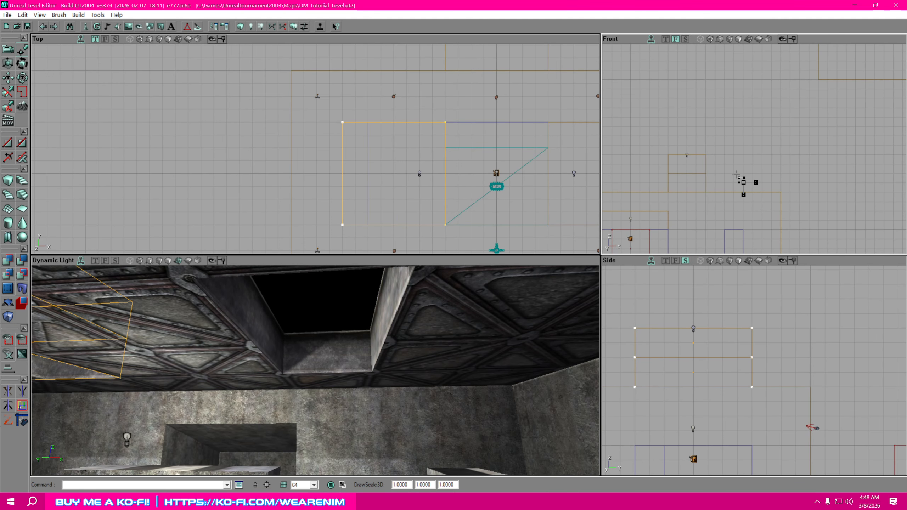
pyautogui.click(7, 49)
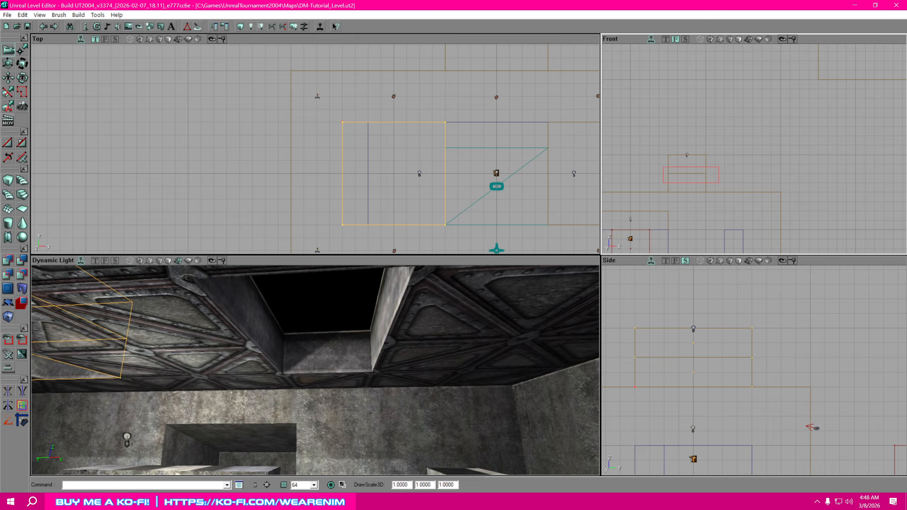
pyautogui.keyDown('ctrl'); pyautogui.keyDown('alt'); pyautogui.moveTo(718, 183); pyautogui.dragTo(717, 182); pyautogui.keyUp('alt'); pyautogui.keyUp('ctrl')
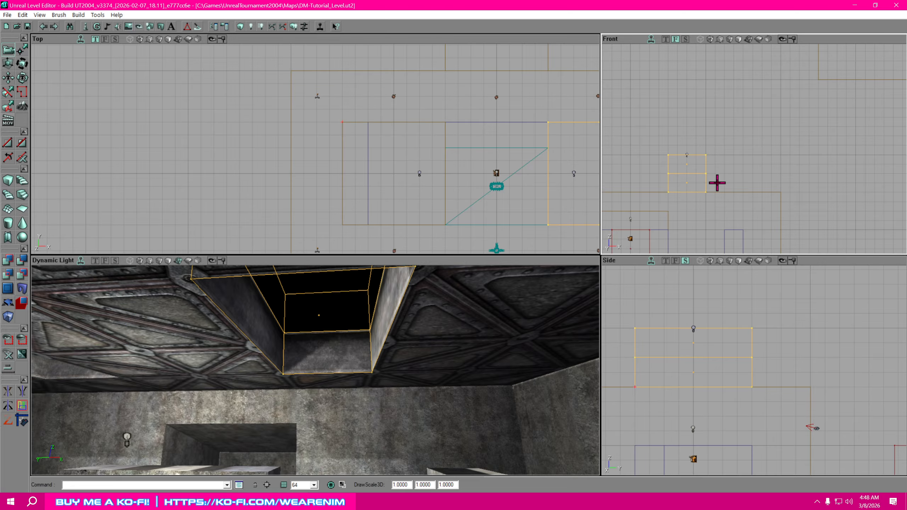
pyautogui.click(22, 50)
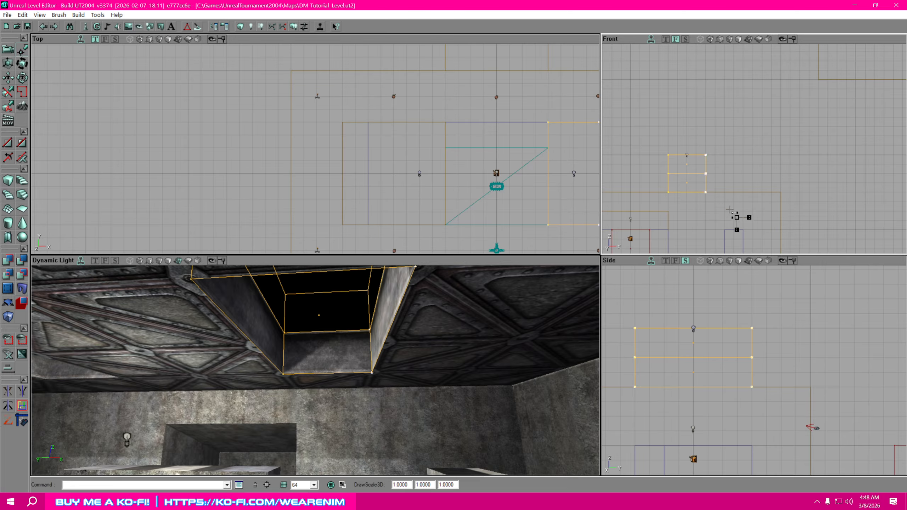
pyautogui.moveTo(730, 209)
pyautogui.mouseDown()
pyautogui.moveTo(767, 209)
pyautogui.moveTo(739, 192)
pyautogui.moveTo(630, 182)
pyautogui.mouseUp()
pyautogui.click(780, 176)
# Move the left skylight's light to the centre of the widened upper brush.
pyautogui.scroll(3, 749, 193)
pyautogui.moveTo(750, 194); pyautogui.dragTo(660, 254)
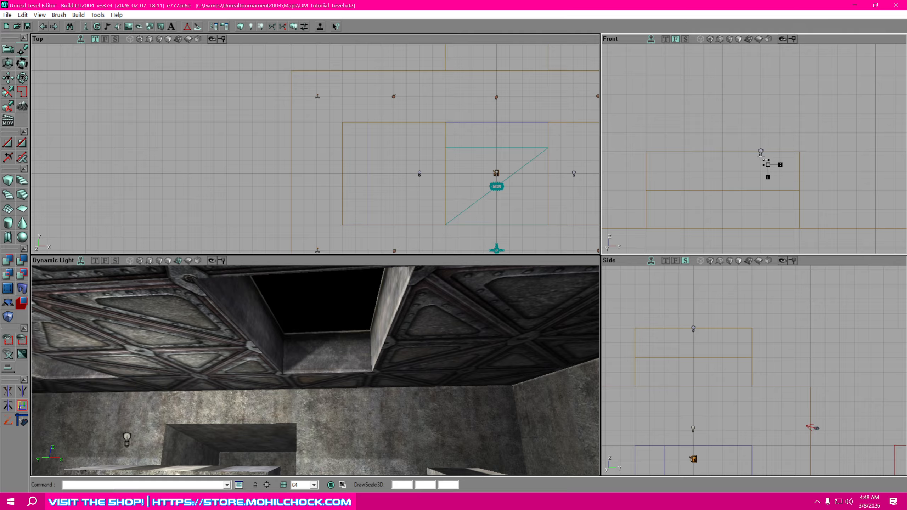
pyautogui.click(763, 158)
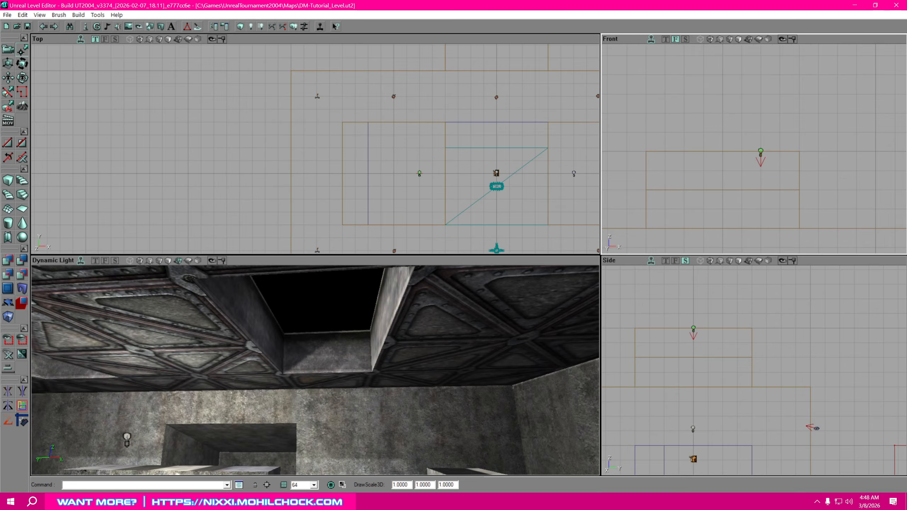
pyautogui.moveTo(763, 157); pyautogui.dragTo(804, 158)
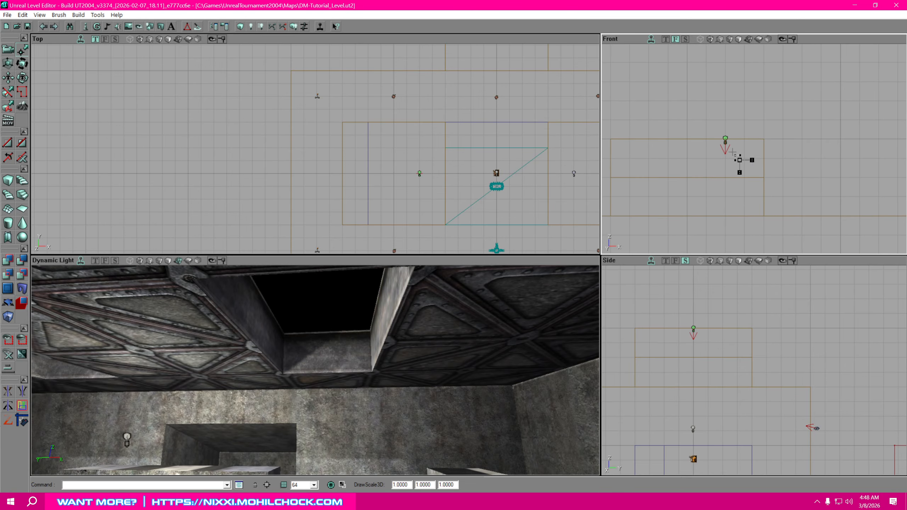
pyautogui.click(7, 49)
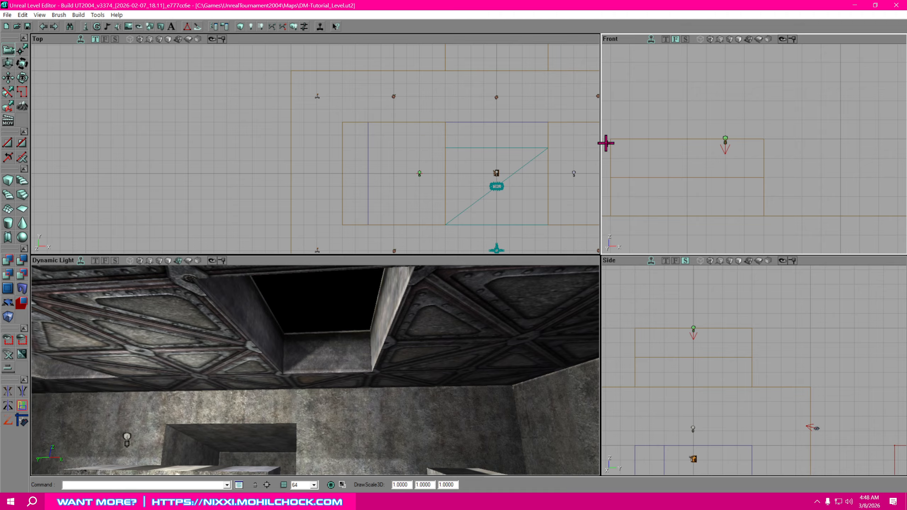
pyautogui.keyDown('ctrl'); pyautogui.moveTo(726, 140); pyautogui.dragTo(688, 154); pyautogui.keyUp('ctrl')
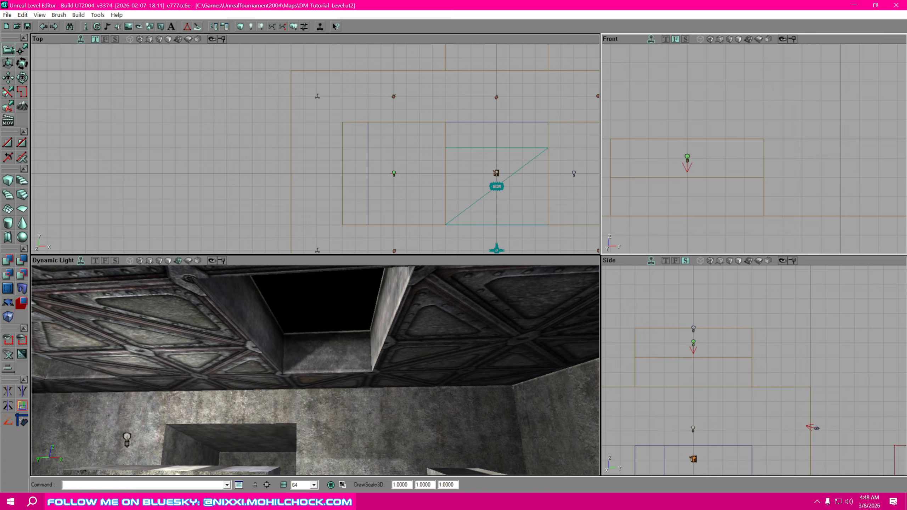
# Move the right skylight's light to the centre of its widened upper brush and clear the selection.
pyautogui.scroll(5, 731, 148)
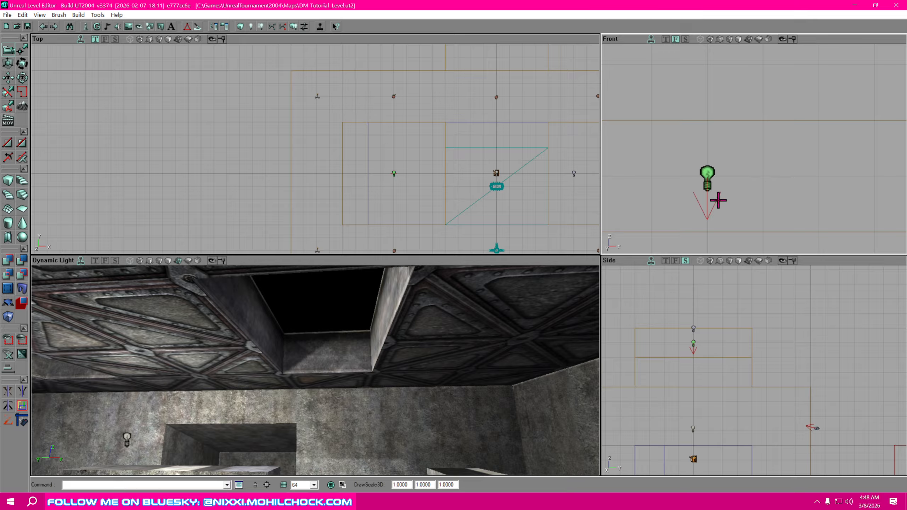
pyautogui.moveTo(751, 207); pyautogui.dragTo(710, 196)
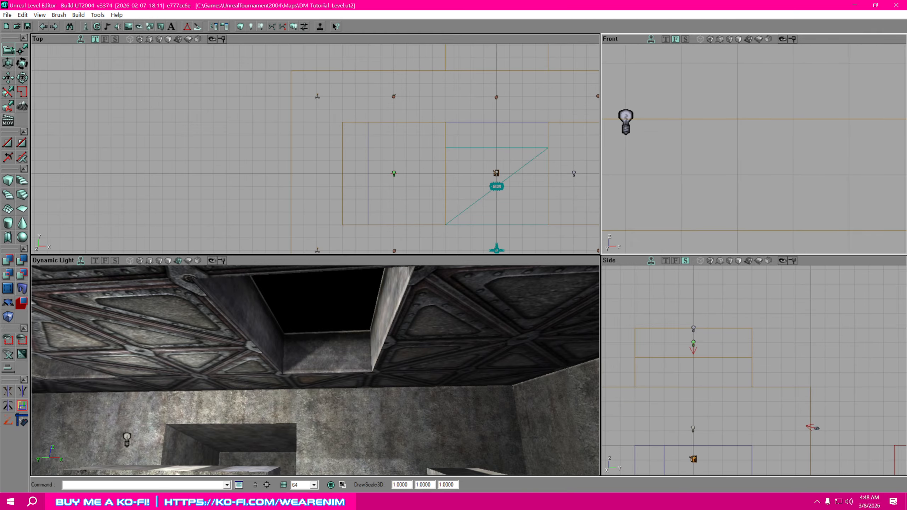
pyautogui.click(626, 126)
pyautogui.keyDown('ctrl'); pyautogui.moveTo(627, 127); pyautogui.dragTo(740, 182); pyautogui.keyUp('ctrl')
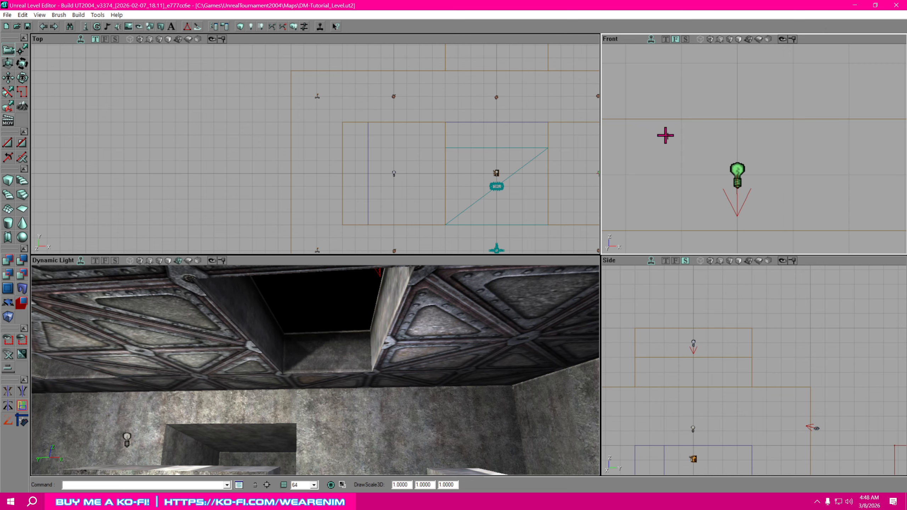
pyautogui.scroll(-2, 668, 138)
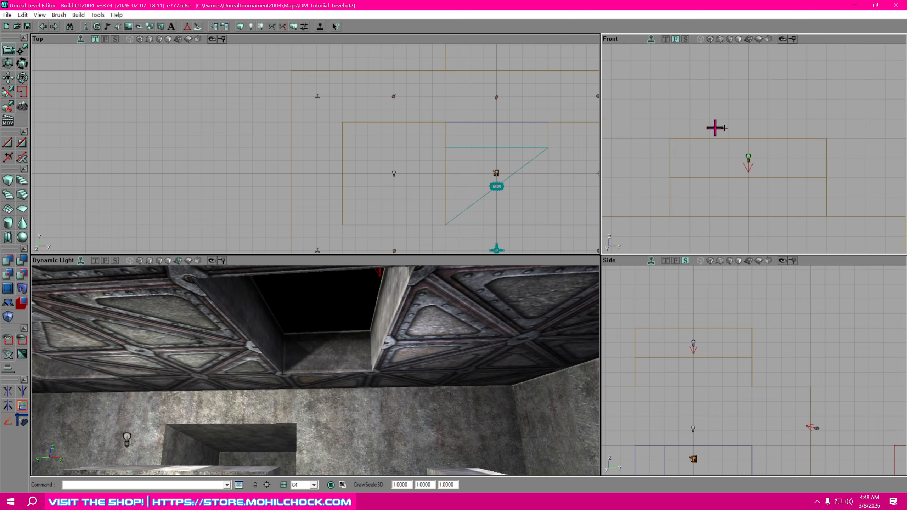
pyautogui.moveTo(772, 174); pyautogui.dragTo(473, 160)
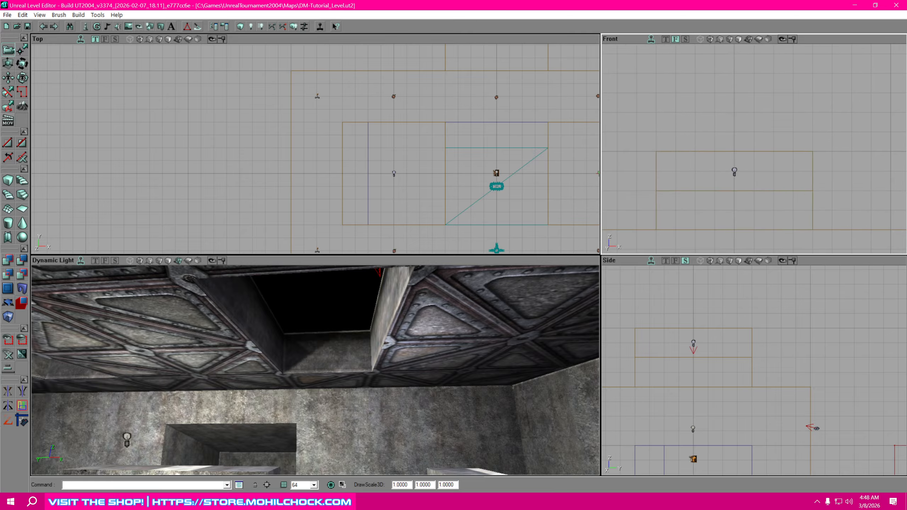
# Inspect the room and ceiling skylights in the 3D view from below and above.
pyautogui.moveTo(430, 395); pyautogui.dragTo(363, 354, button='right')
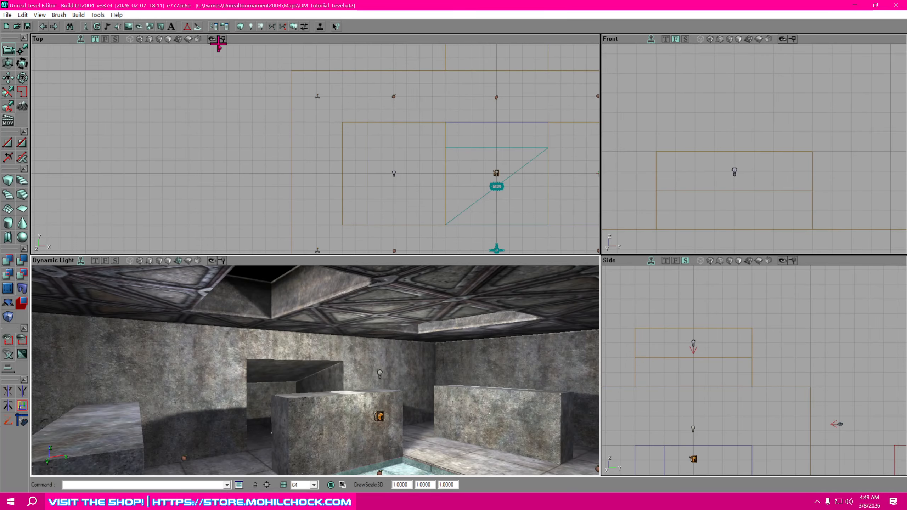
pyautogui.click(252, 32)
pyautogui.moveTo(405, 300); pyautogui.dragTo(461, 340, button='right')
pyautogui.moveTo(461, 340); pyautogui.dragTo(461, 300)
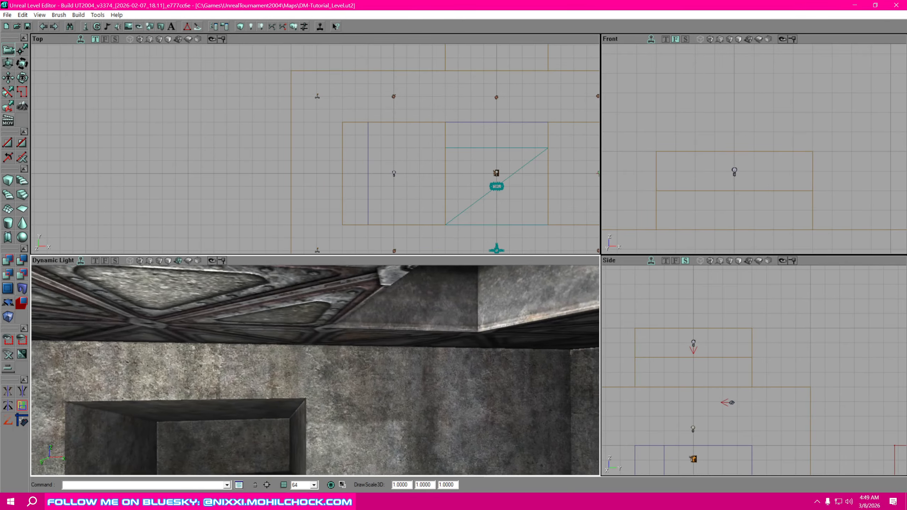
pyautogui.moveTo(316, 371); pyautogui.dragTo(368, 378, button='right')
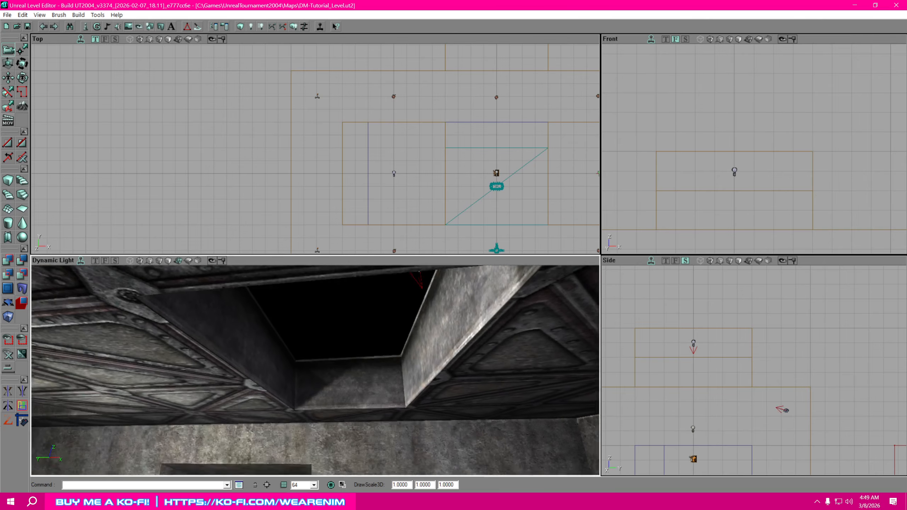
pyautogui.moveTo(316, 371)
pyautogui.mouseDown(button='right')
pyautogui.moveTo(286, 381)
pyautogui.moveTo(339, 388)
pyautogui.moveTo(313, 366)
pyautogui.mouseUp(button='right')
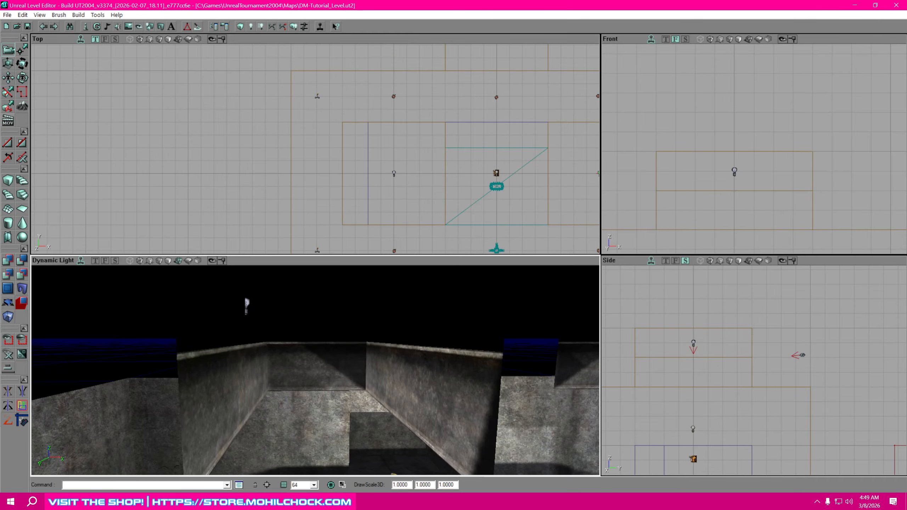
# Check the widened skylights from below in the 3D view and rebuild the whole level.
pyautogui.moveTo(315, 371); pyautogui.dragTo(314, 393)
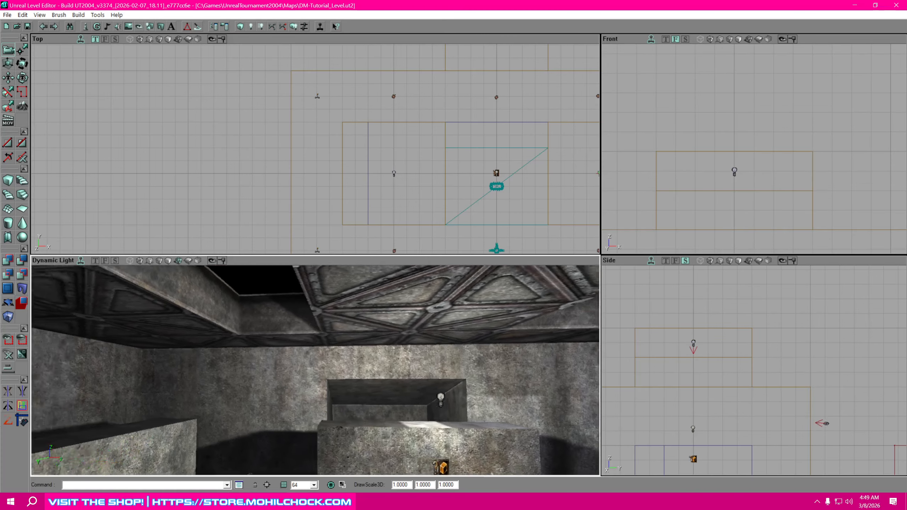
pyautogui.moveTo(315, 371); pyautogui.dragTo(285, 352, button='right')
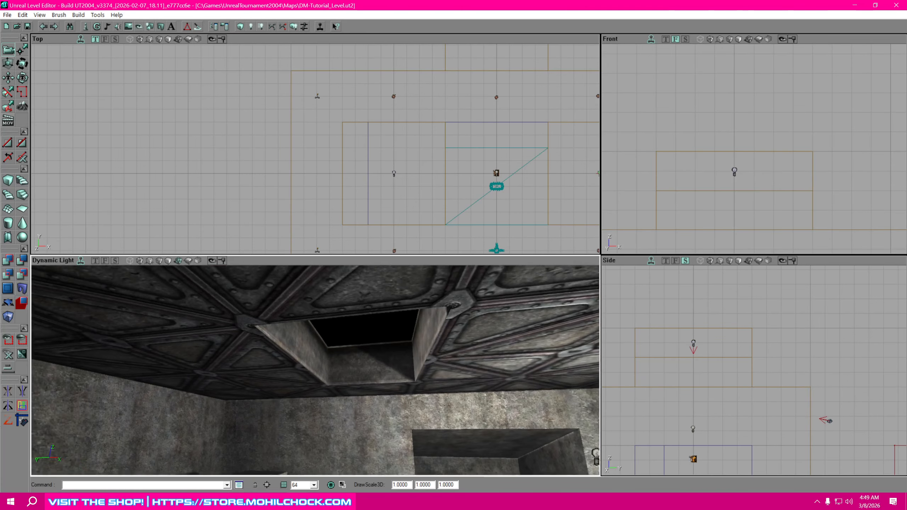
pyautogui.click(294, 29)
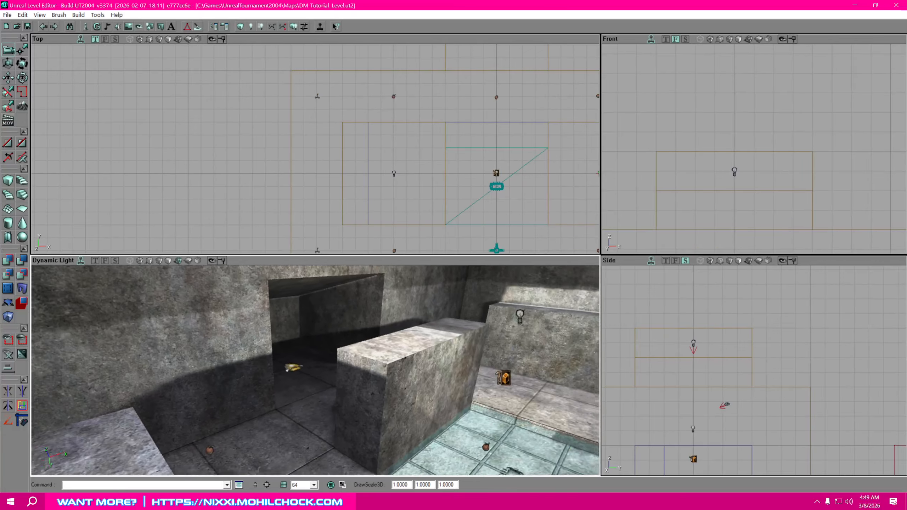
# Move the light at the centre of the room out past its lower wall, beside the red-outlined brush in the Top view.
pyautogui.moveTo(443, 431)
pyautogui.mouseDown()
pyautogui.moveTo(453, 444)
pyautogui.moveTo(433, 438)
pyautogui.mouseUp()
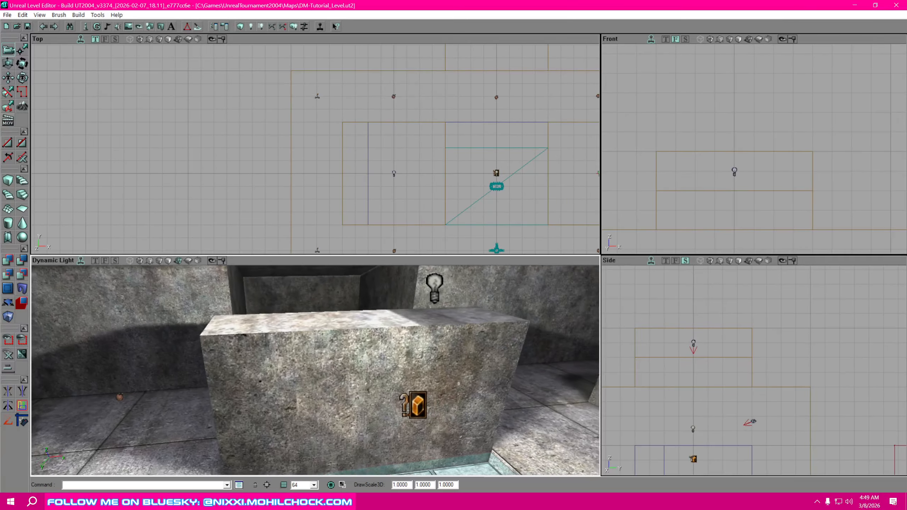
pyautogui.moveTo(316, 371); pyautogui.dragTo(355, 342, button='right')
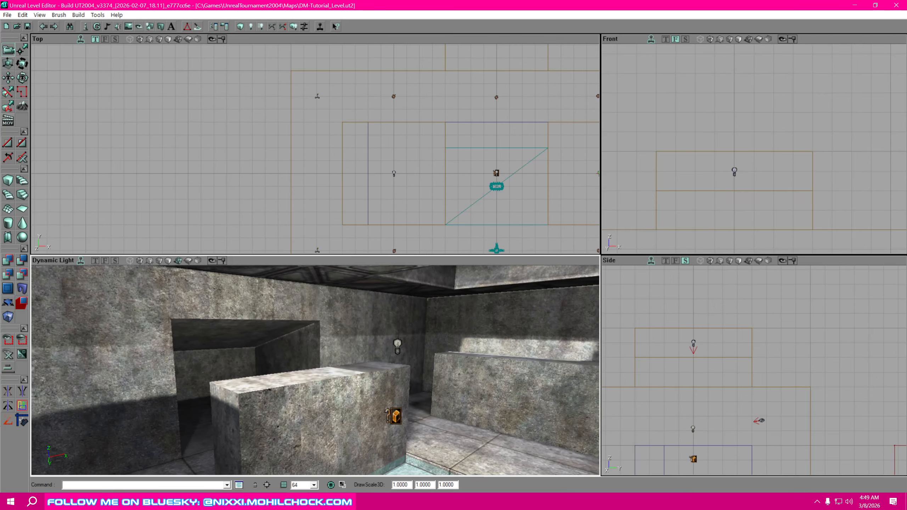
pyautogui.moveTo(316, 371); pyautogui.dragTo(352, 364, button='right')
pyautogui.moveTo(352, 365); pyautogui.dragTo(332, 374)
pyautogui.moveTo(332, 374); pyautogui.dragTo(340, 377, button='right')
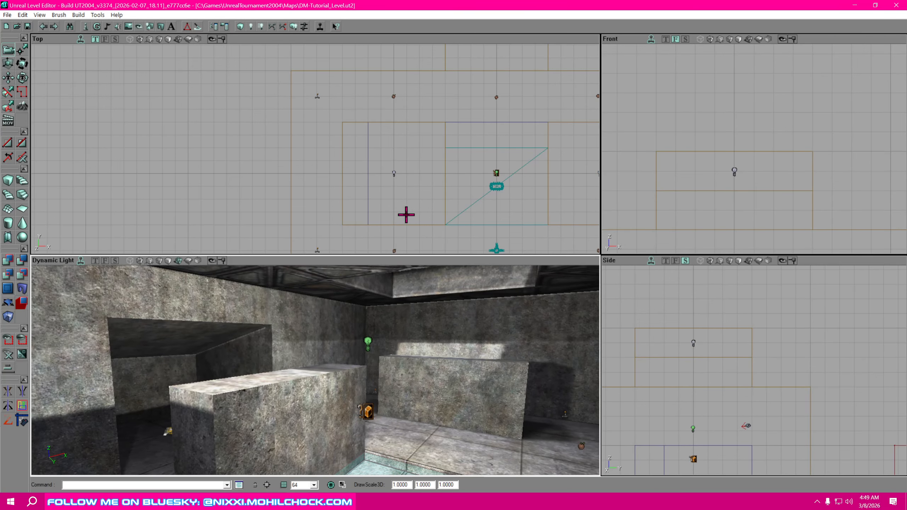
pyautogui.moveTo(426, 167)
pyautogui.mouseDown()
pyautogui.moveTo(446, 186)
pyautogui.moveTo(469, 315)
pyautogui.mouseUp()
pyautogui.scroll(-2, 491, 174)
pyautogui.moveTo(491, 174); pyautogui.dragTo(478, 128)
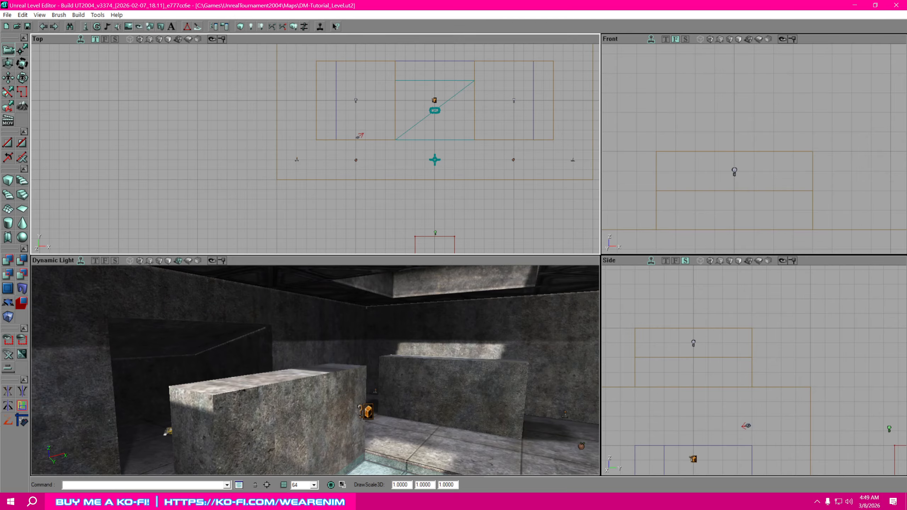
# Rebuild the whole level and check the room's lighting without the central light.
pyautogui.moveTo(413, 273); pyautogui.dragTo(407, 332, button='right')
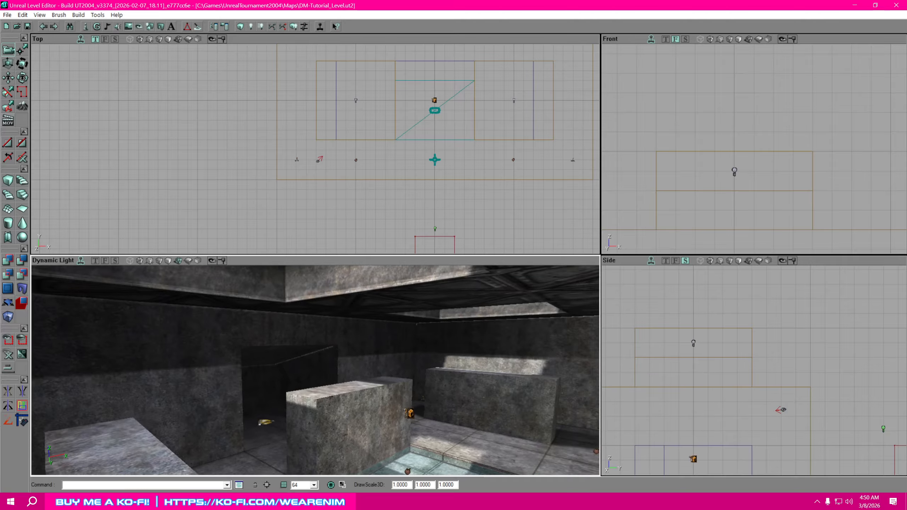
pyautogui.click(294, 27)
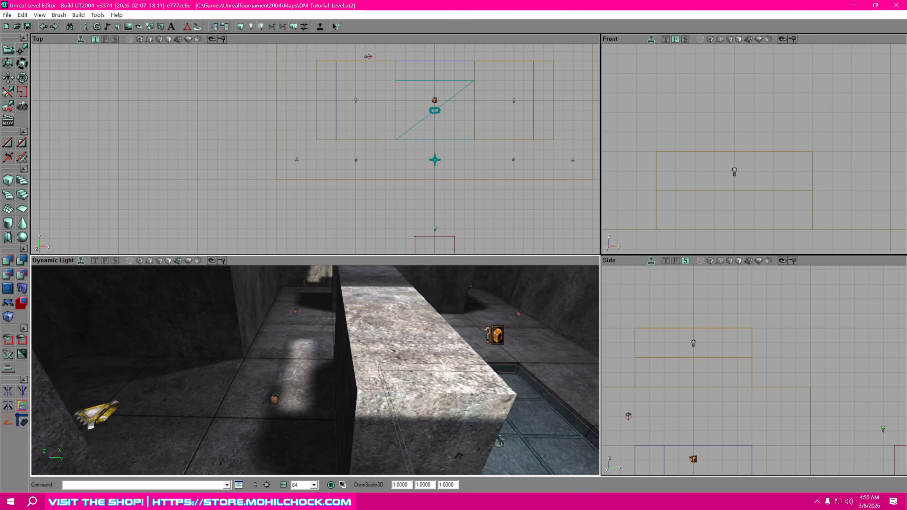
pyautogui.moveTo(316, 370); pyautogui.dragTo(386, 368)
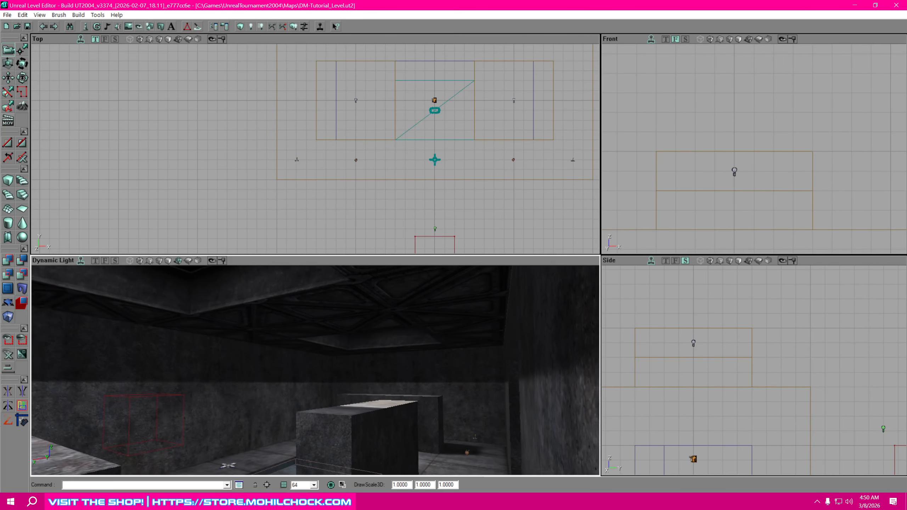
pyautogui.moveTo(315, 371); pyautogui.dragTo(297, 403)
pyautogui.moveTo(296, 404); pyautogui.dragTo(304, 365, button='right')
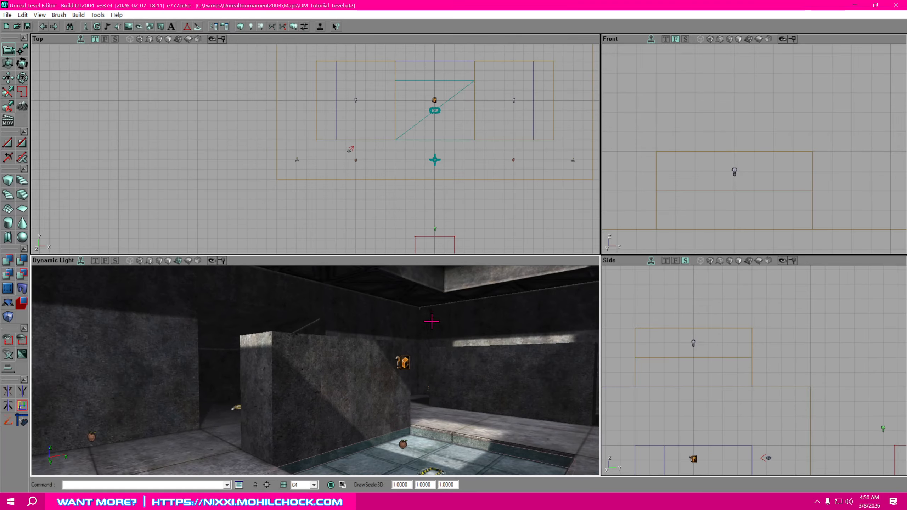
# Launch a play test of the level, forfeit the match and quit UT2004 to return to the editor.
pyautogui.click(320, 27)
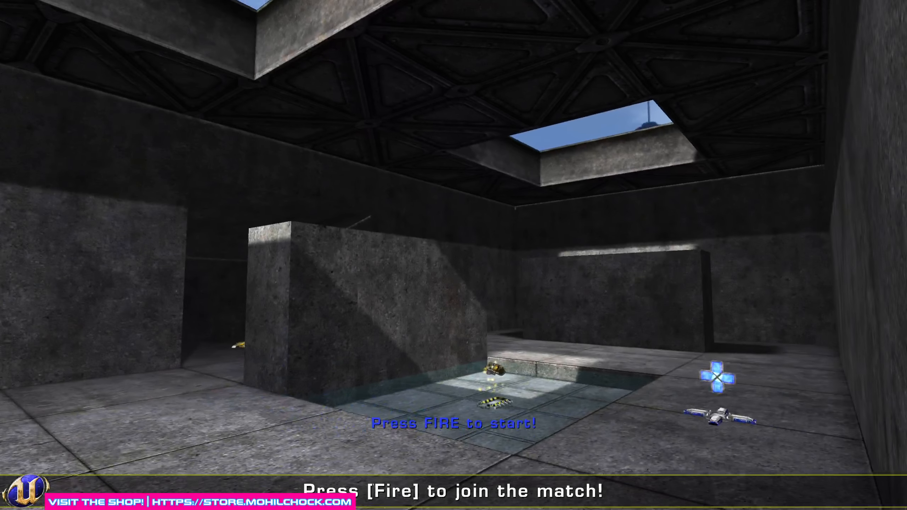
pyautogui.press('Escape')
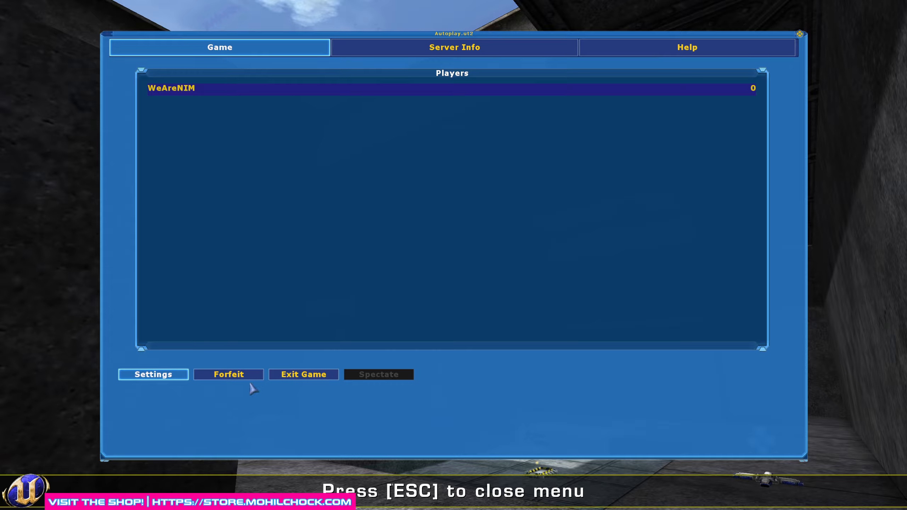
pyautogui.click(242, 374)
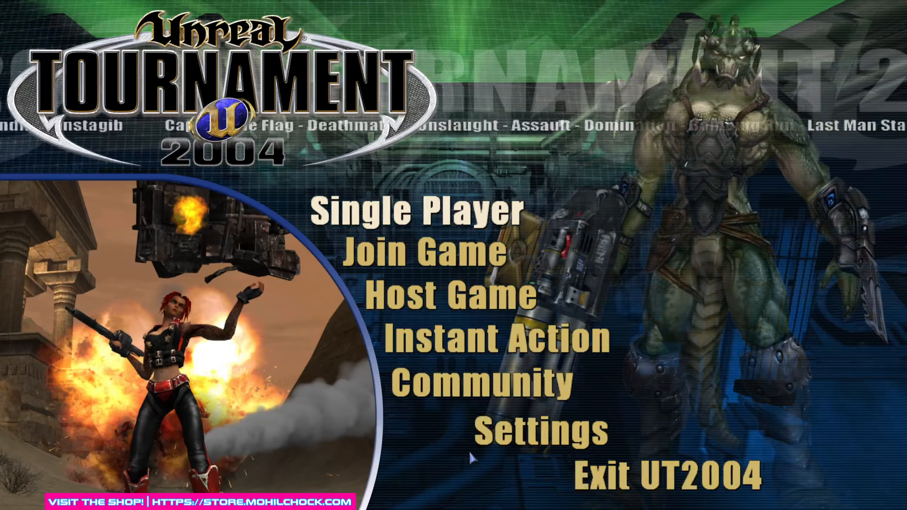
pyautogui.click(536, 475)
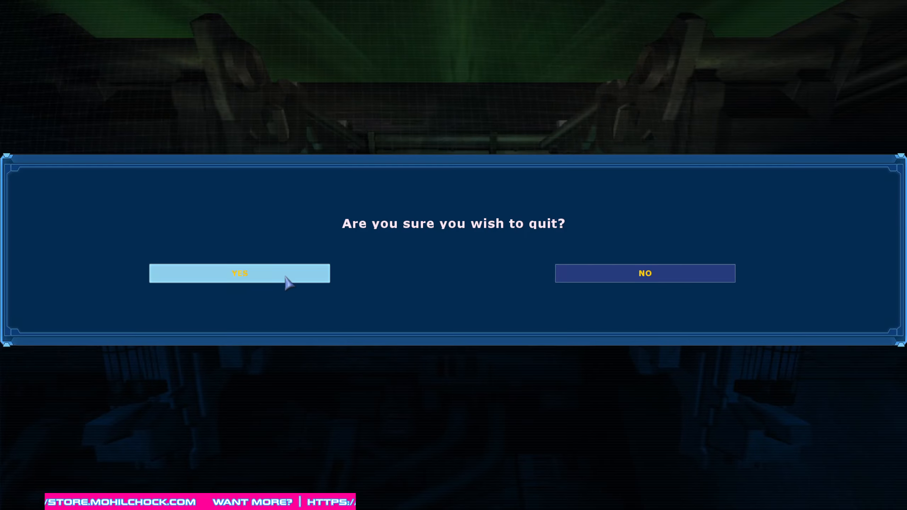
pyautogui.click(288, 279)
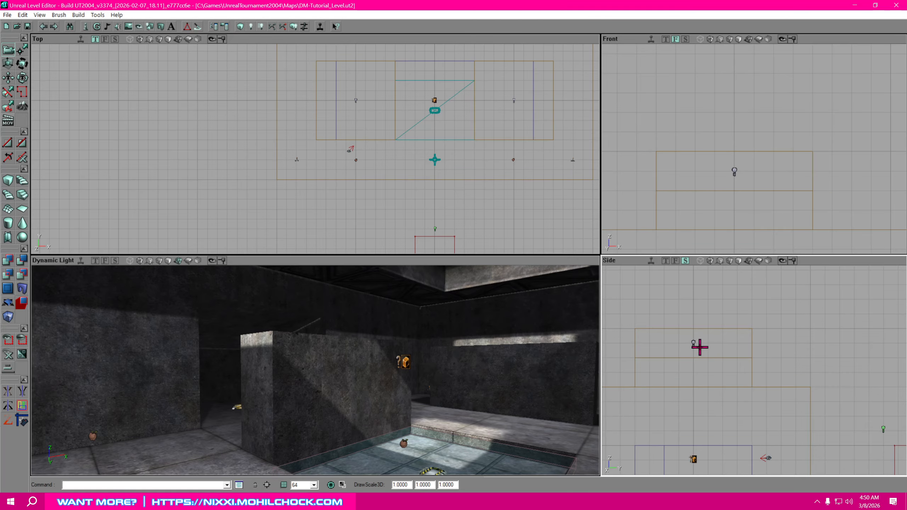
# Select both skylight spotlights and open their shared Spotlight Properties.
pyautogui.moveTo(731, 345); pyautogui.dragTo(758, 329)
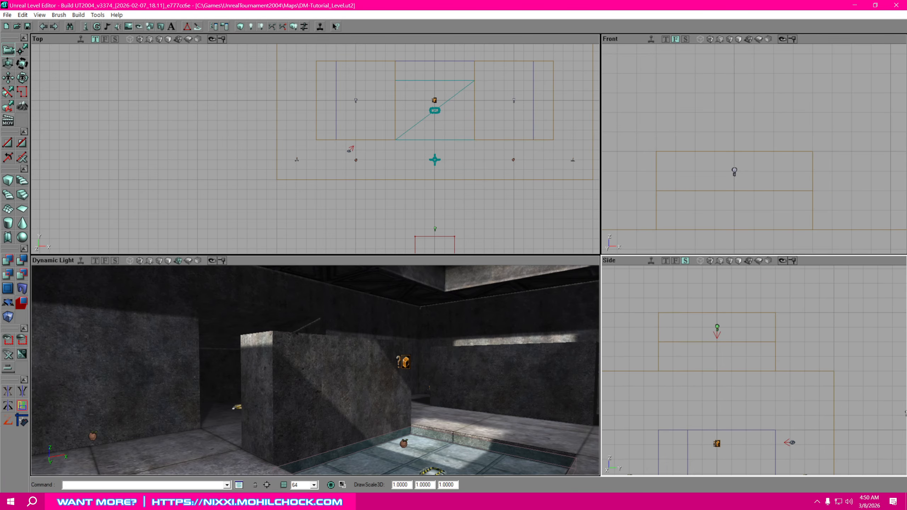
pyautogui.click(735, 171)
pyautogui.click(737, 170)
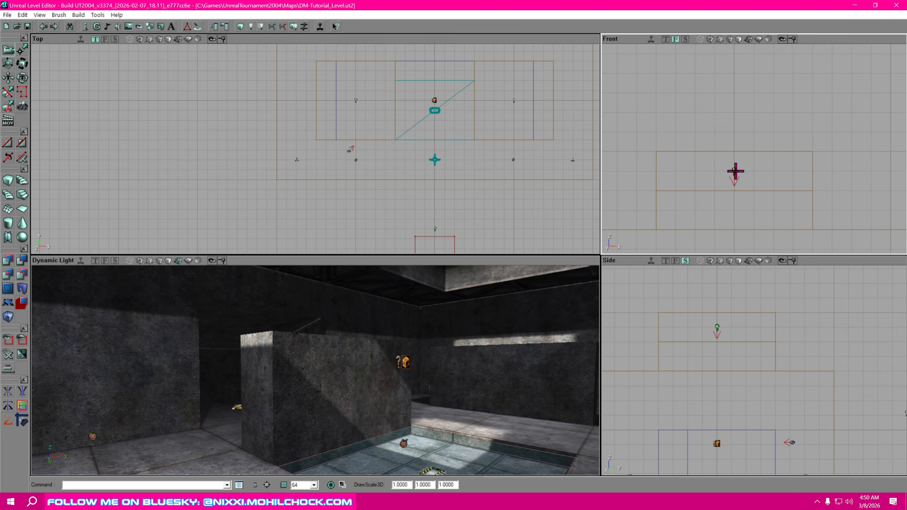
pyautogui.rightClick(735, 171)
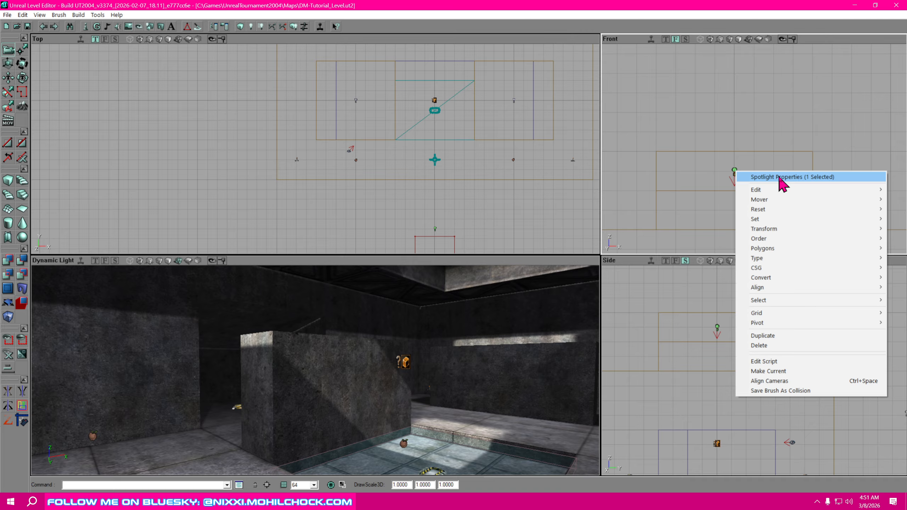
pyautogui.moveTo(706, 418); pyautogui.dragTo(694, 312)
pyautogui.moveTo(760, 223); pyautogui.dragTo(799, 171)
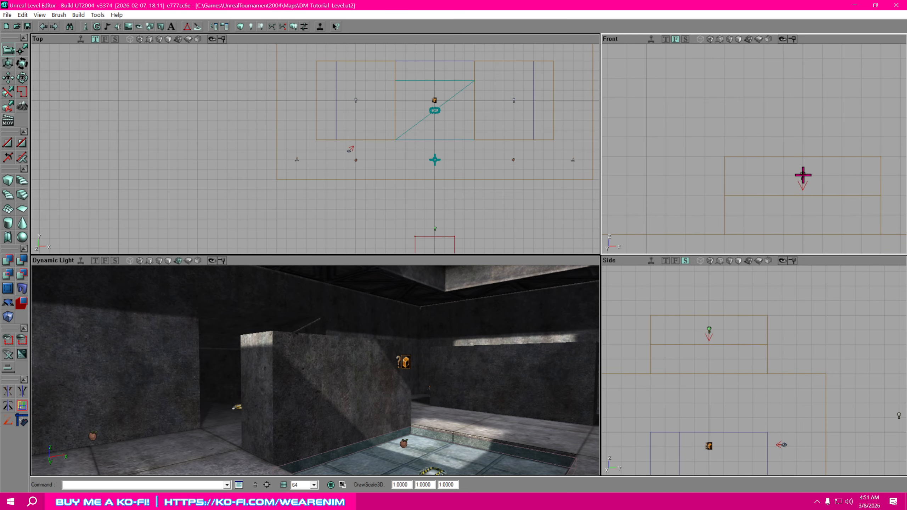
pyautogui.rightClick(803, 176)
pyautogui.click(808, 179)
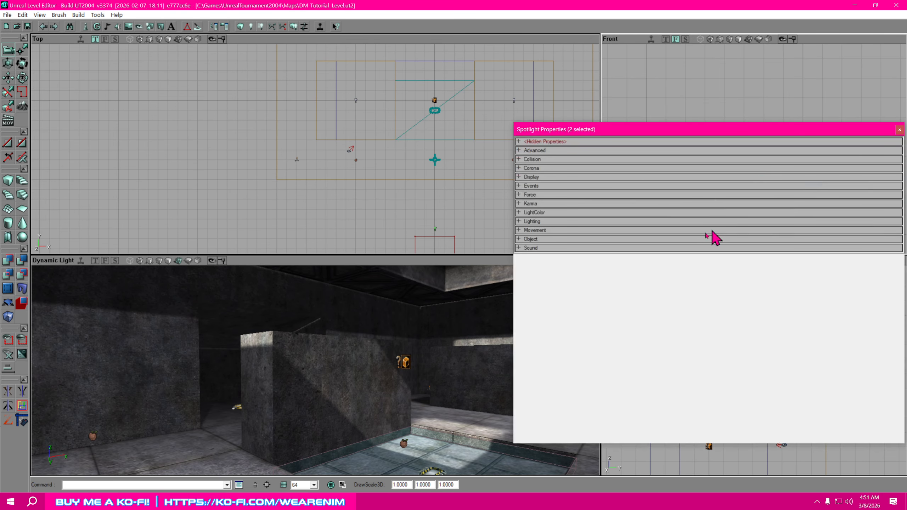
# Set the LightBrightness of both skylight spotlights to 192 and close their properties.
pyautogui.click(519, 213)
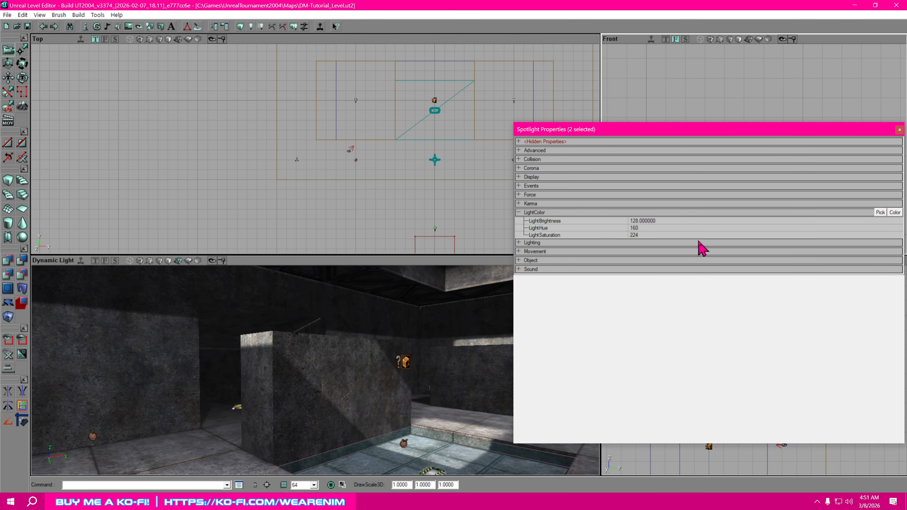
pyautogui.click(662, 222)
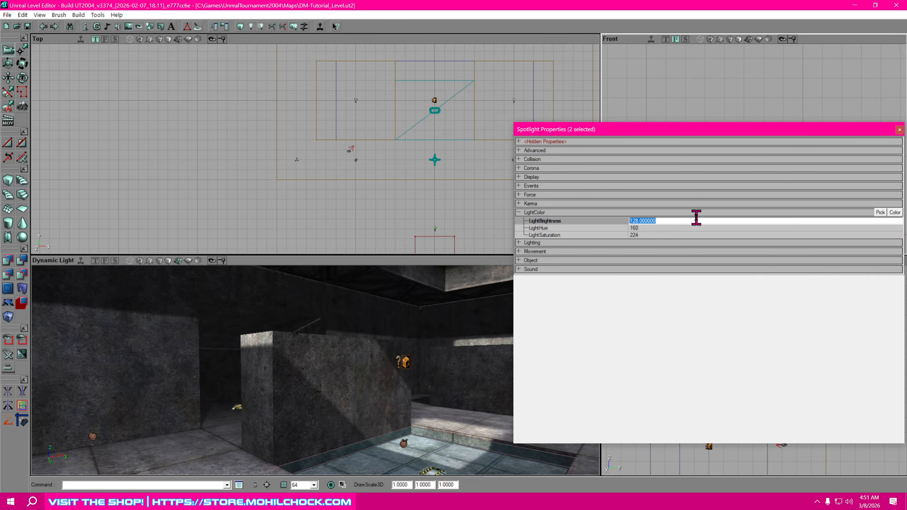
pyautogui.write('192')
pyautogui.press('Return')
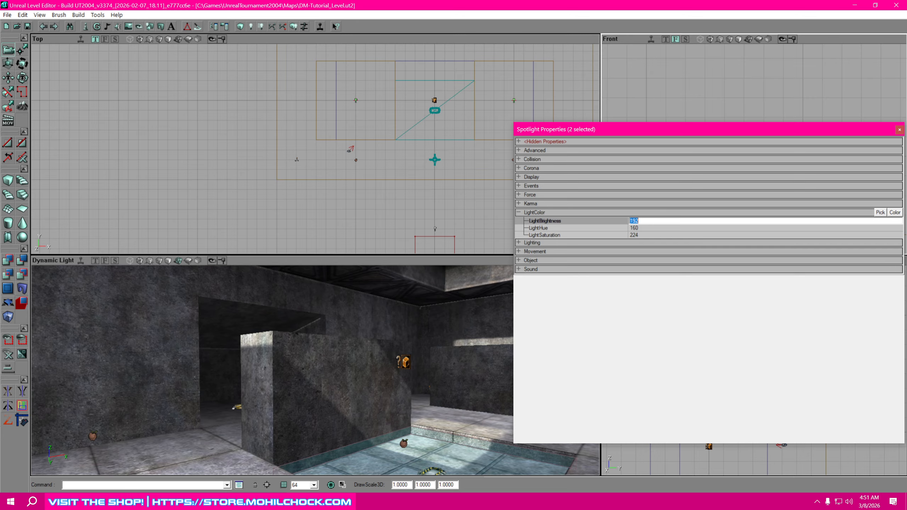
pyautogui.click(900, 131)
# Rebuild the whole level and inspect the brighter lighting on the skylights, cover blocks, pool and room walls.
pyautogui.moveTo(447, 340); pyautogui.dragTo(321, 301, button='right')
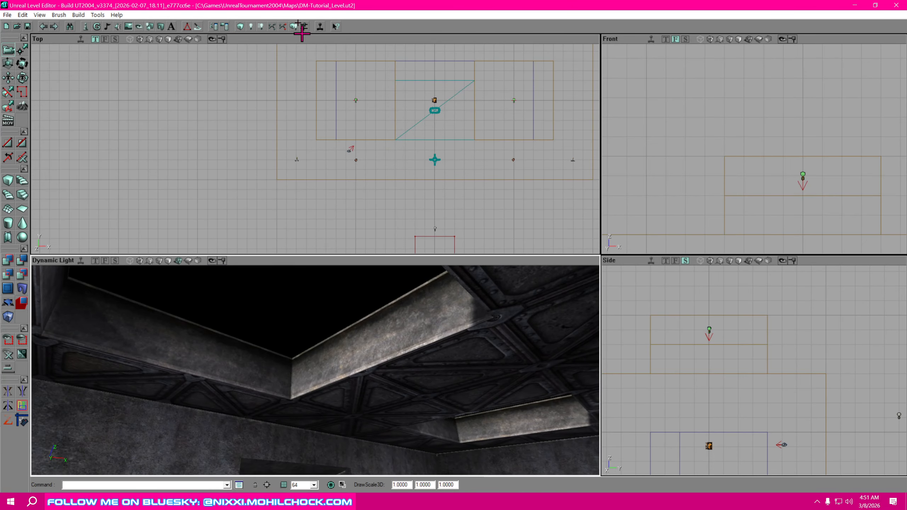
pyautogui.click(293, 27)
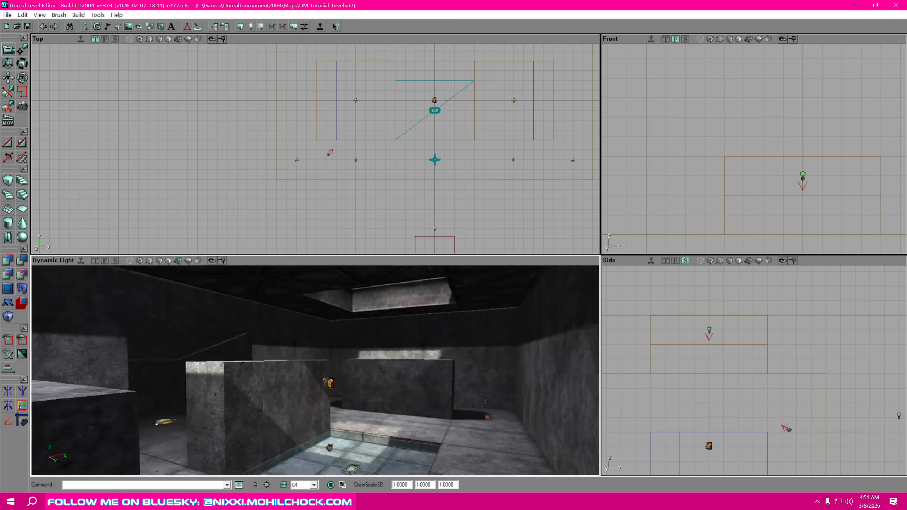
pyautogui.moveTo(321, 357); pyautogui.dragTo(330, 354, button='right')
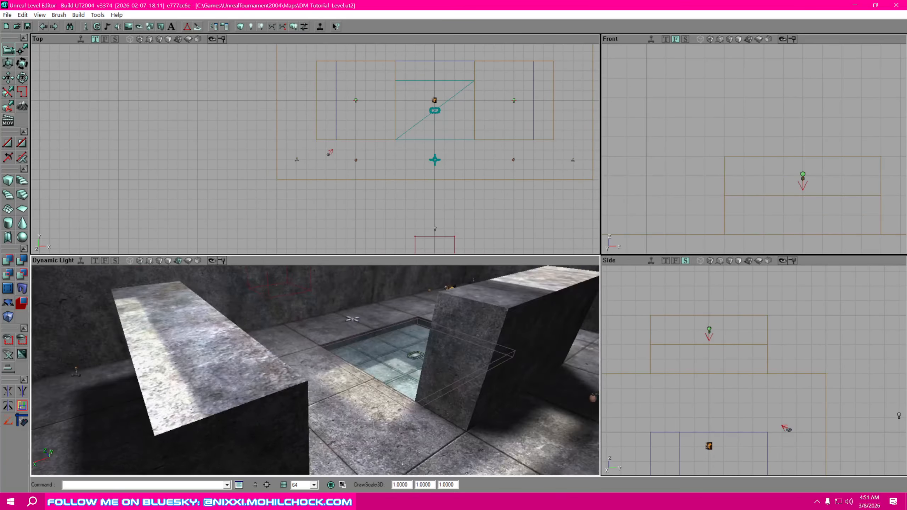
pyautogui.moveTo(322, 357); pyautogui.dragTo(322, 314, button='right')
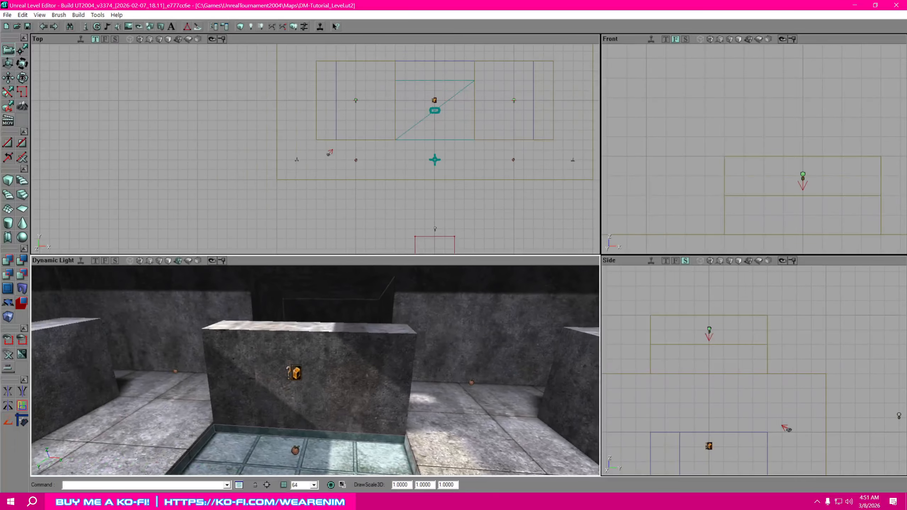
pyautogui.moveTo(314, 368); pyautogui.dragTo(300, 347, button='right')
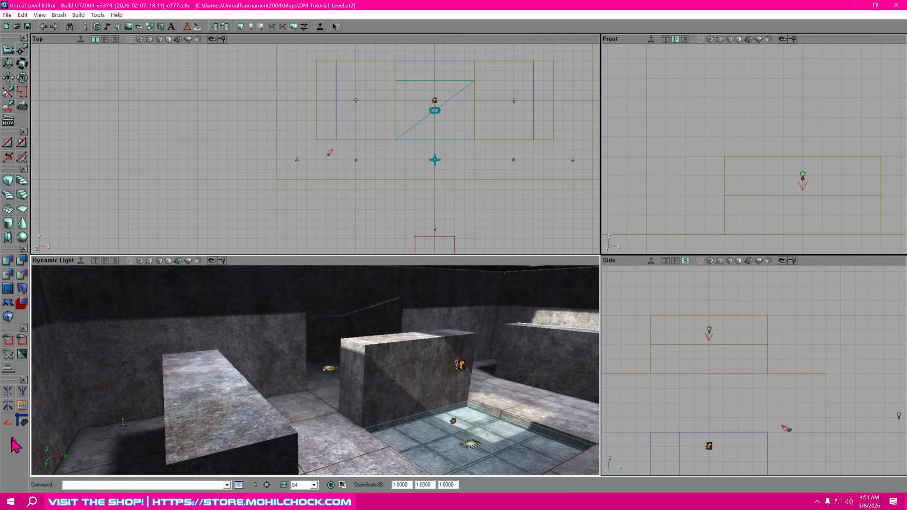
pyautogui.moveTo(315, 368); pyautogui.dragTo(241, 357, button='right')
pyautogui.moveTo(314, 369)
pyautogui.mouseDown(button='right')
pyautogui.moveTo(292, 368)
pyautogui.moveTo(409, 360)
pyautogui.moveTo(297, 369)
pyautogui.moveTo(314, 369)
pyautogui.mouseUp(button='right')
pyautogui.moveTo(314, 369); pyautogui.dragTo(291, 389)
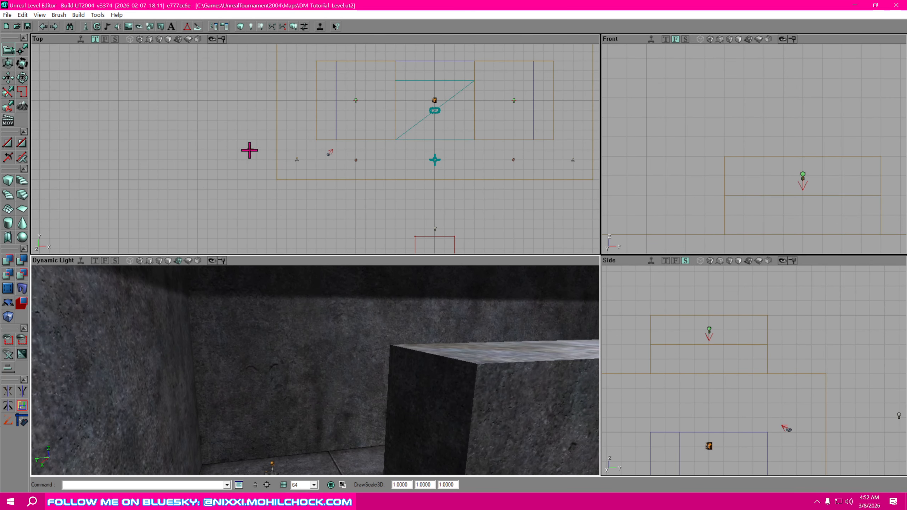
# Duplicate the main room brush and align the copy exactly over the original in the Top view.
pyautogui.moveTo(249, 148)
pyautogui.mouseDown()
pyautogui.moveTo(397, 198)
pyautogui.moveTo(415, 193)
pyautogui.moveTo(352, 150)
pyautogui.mouseUp()
pyautogui.click(398, 212)
pyautogui.scroll(-2, 437, 209)
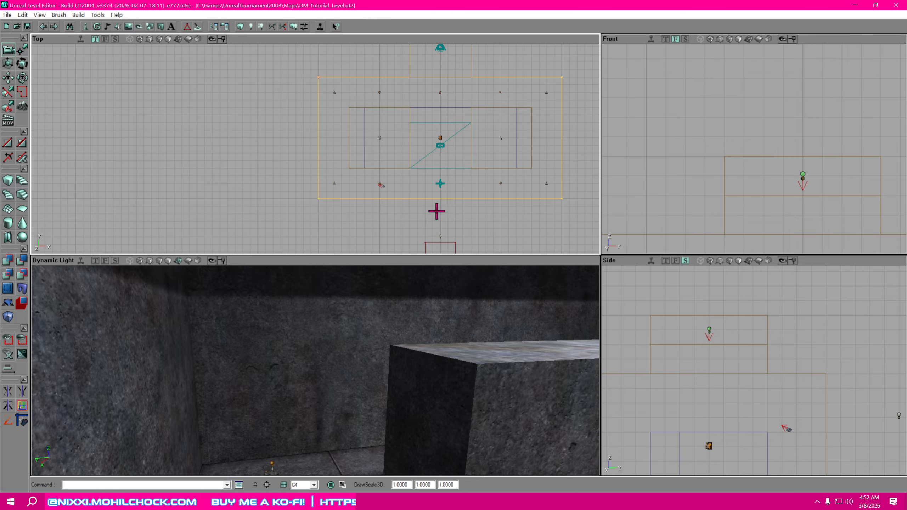
pyautogui.rightClick(436, 198)
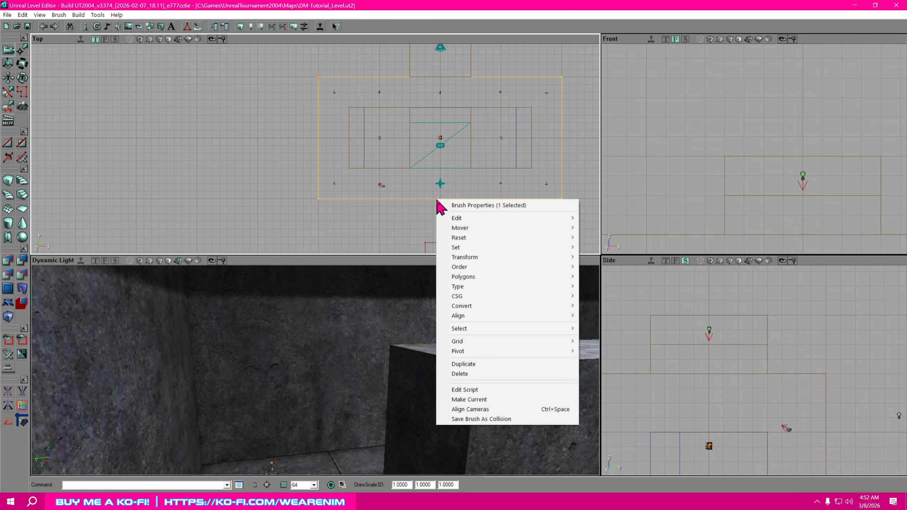
pyautogui.click(486, 364)
pyautogui.keyDown('ctrl'); pyautogui.moveTo(483, 189); pyautogui.dragTo(476, 182); pyautogui.keyUp('ctrl')
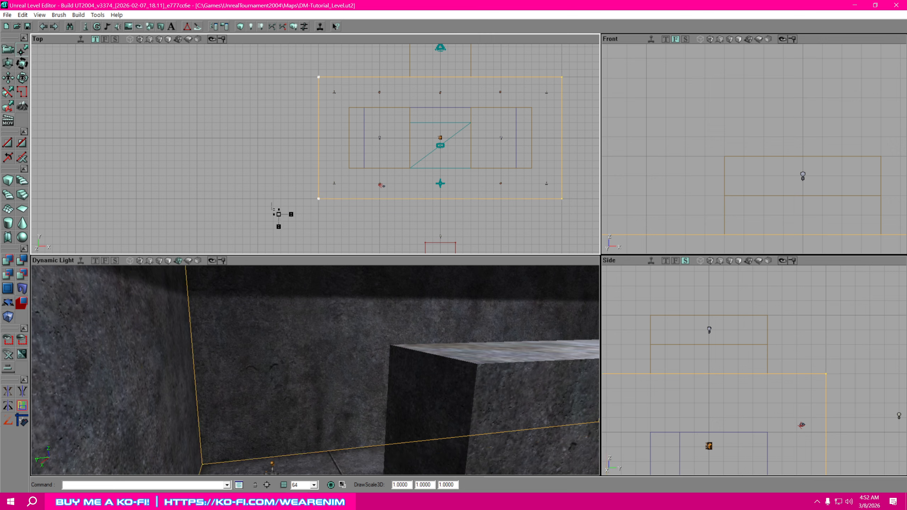
# Reshape the duplicated room brush with Vertex Editing into a narrow strip along the outside of the room's left wall.
pyautogui.keyDown('ctrl'); pyautogui.moveTo(306, 200); pyautogui.dragTo(276, 200); pyautogui.keyUp('ctrl')
pyautogui.moveTo(575, 211)
pyautogui.keyDown('ctrl'); pyautogui.keyDown('alt'); pyautogui.mouseDown()
pyautogui.moveTo(553, 61)
pyautogui.moveTo(559, 211)
pyautogui.moveTo(331, 211)
pyautogui.mouseUp(); pyautogui.keyUp('alt'); pyautogui.keyUp('ctrl')
pyautogui.moveTo(488, 156)
pyautogui.mouseDown()
pyautogui.moveTo(644, 156)
pyautogui.moveTo(397, 160)
pyautogui.mouseUp()
# Chamfer both outer corners of the strip brush by moving its outer vertices inward along the left side.
pyautogui.scroll(3, 488, 156)
pyautogui.keyDown('ctrl'); pyautogui.keyDown('alt'); pyautogui.moveTo(432, 239); pyautogui.dragTo(382, 203); pyautogui.keyUp('alt'); pyautogui.keyUp('ctrl')
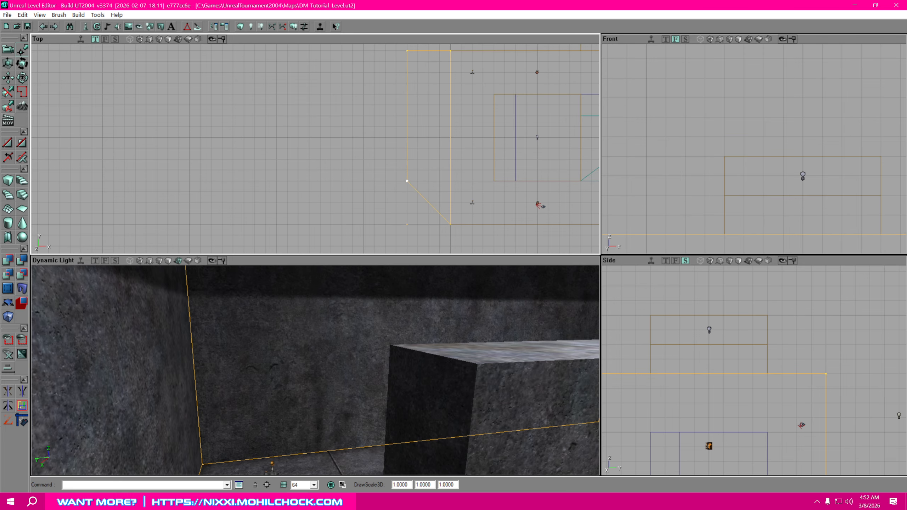
pyautogui.moveTo(502, 183); pyautogui.dragTo(510, 252)
pyautogui.keyDown('ctrl'); pyautogui.keyDown('alt'); pyautogui.moveTo(398, 110); pyautogui.dragTo(436, 132); pyautogui.keyUp('alt'); pyautogui.keyUp('ctrl')
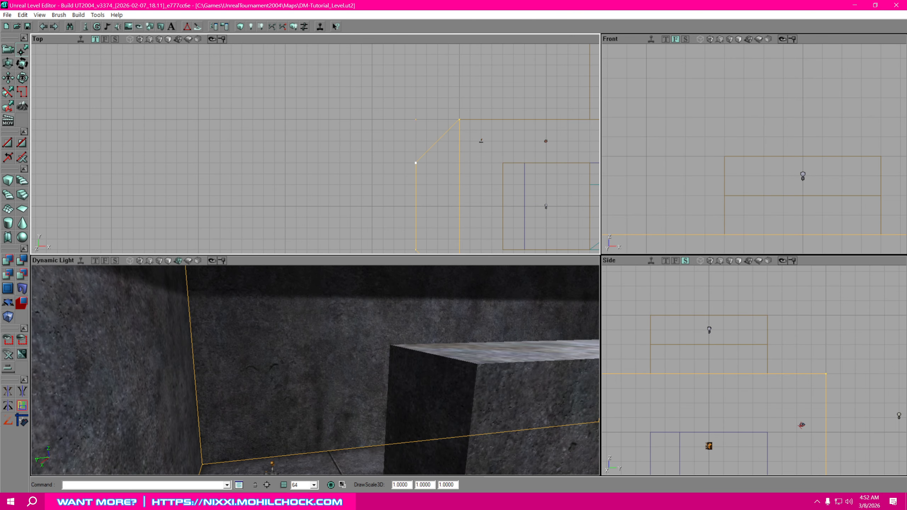
# Duplicate the main room brush again and align the copy exactly over the original in the Top view.
pyautogui.click(436, 206)
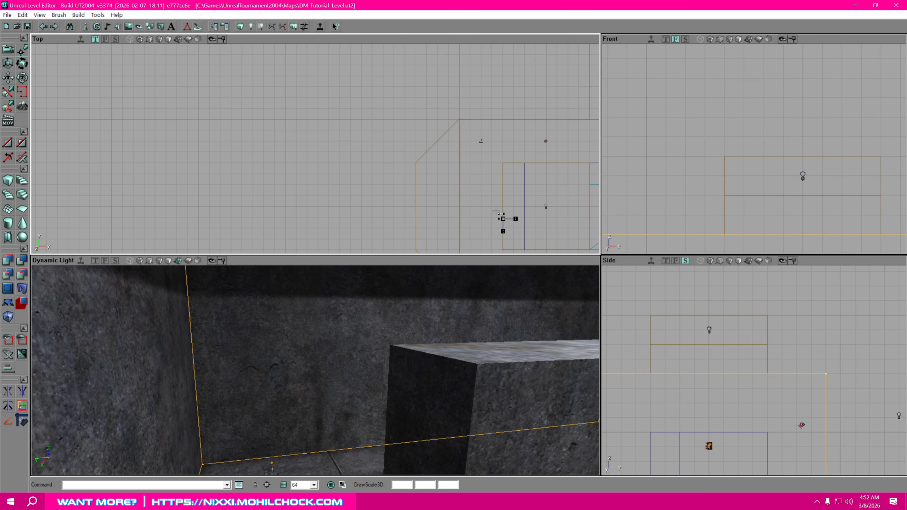
pyautogui.moveTo(496, 211)
pyautogui.mouseDown()
pyautogui.moveTo(115, 220)
pyautogui.moveTo(100, 191)
pyautogui.moveTo(542, 204)
pyautogui.mouseUp()
pyautogui.scroll(-3, 486, 222)
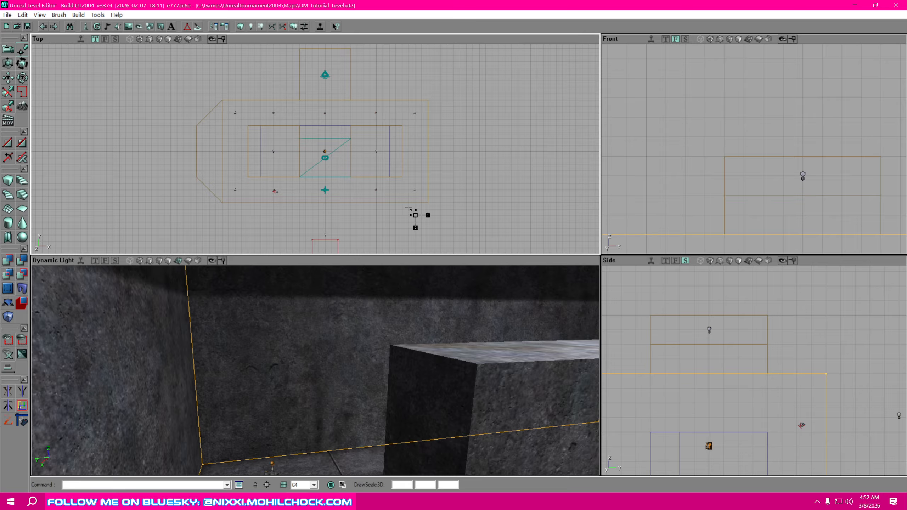
pyautogui.rightClick(403, 203)
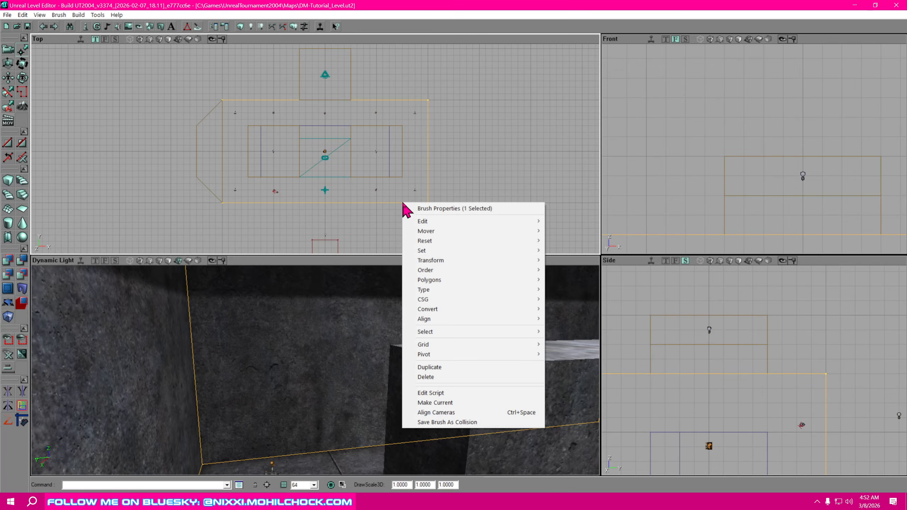
pyautogui.click(443, 367)
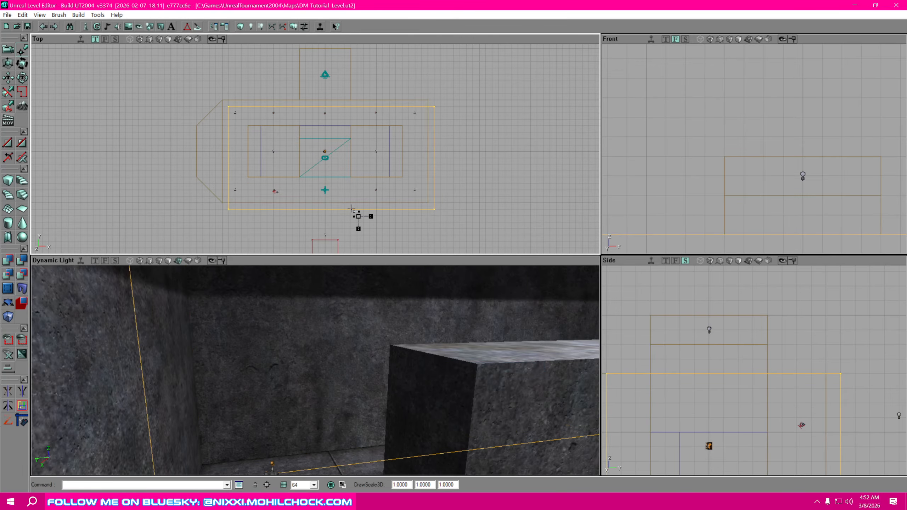
pyautogui.click(9, 49)
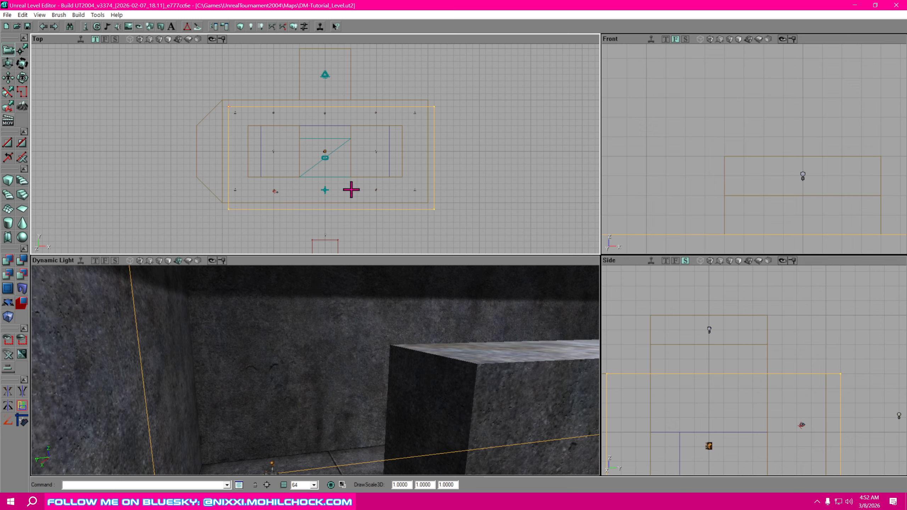
pyautogui.keyDown('ctrl'); pyautogui.moveTo(352, 189); pyautogui.dragTo(345, 184); pyautogui.keyUp('ctrl')
# Reshape the duplicated room brush with Vertex Editing into a narrow strip along the outside of the room's right wall.
pyautogui.click(22, 50)
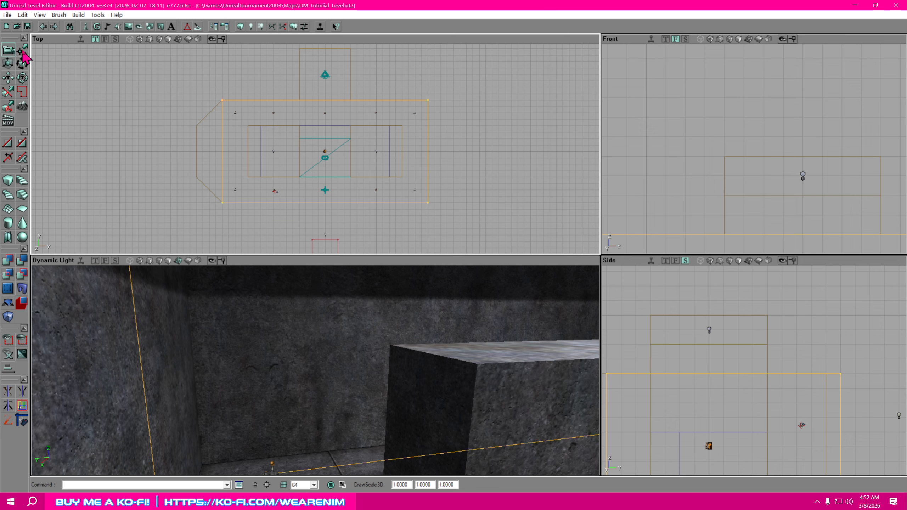
pyautogui.keyDown('ctrl'); pyautogui.keyDown('alt'); pyautogui.moveTo(467, 219); pyautogui.dragTo(424, 81); pyautogui.keyUp('alt'); pyautogui.keyUp('ctrl')
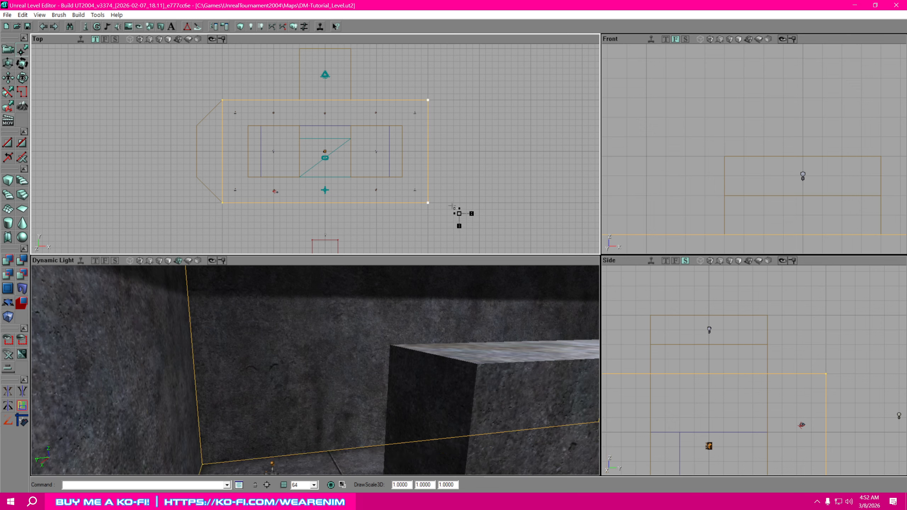
pyautogui.keyDown('ctrl'); pyautogui.moveTo(449, 182); pyautogui.dragTo(474, 182); pyautogui.keyUp('ctrl')
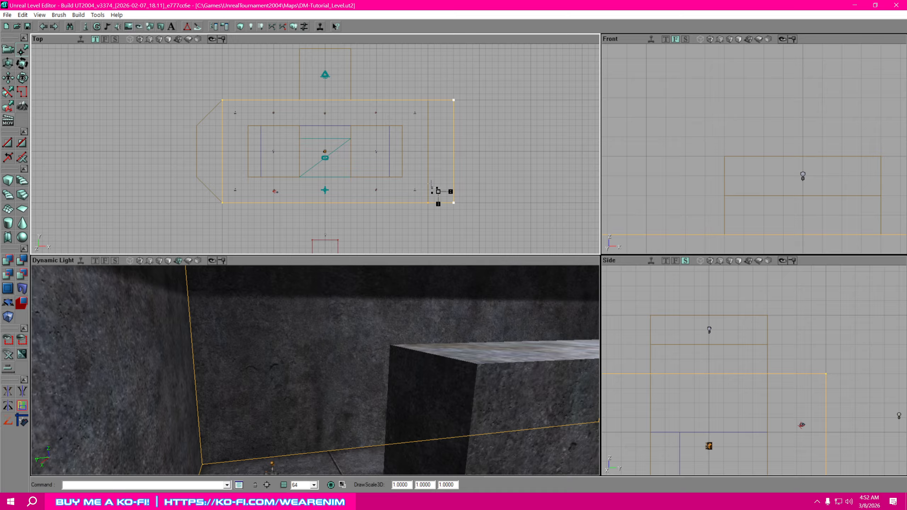
pyautogui.moveTo(244, 224)
pyautogui.keyDown('ctrl'); pyautogui.keyDown('alt'); pyautogui.mouseDown()
pyautogui.moveTo(207, 81)
pyautogui.moveTo(413, 82)
pyautogui.mouseUp(); pyautogui.keyUp('alt'); pyautogui.keyUp('ctrl')
pyautogui.moveTo(404, 212); pyautogui.dragTo(412, 178, button='right')
pyautogui.moveTo(451, 245); pyautogui.dragTo(455, 248, button='right')
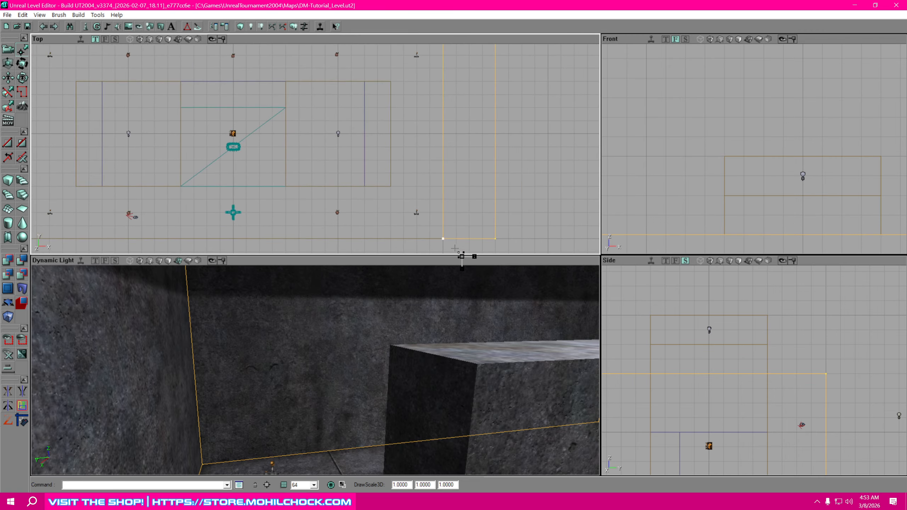
# Chamfer both outer corners of the right-hand strip brush by moving its outer vertices inward along the right side.
pyautogui.keyDown('ctrl'); pyautogui.keyDown('alt'); pyautogui.moveTo(492, 235); pyautogui.dragTo(546, 215); pyautogui.keyUp('alt'); pyautogui.keyUp('ctrl')
pyautogui.moveTo(521, 225); pyautogui.dragTo(495, 359, button='right')
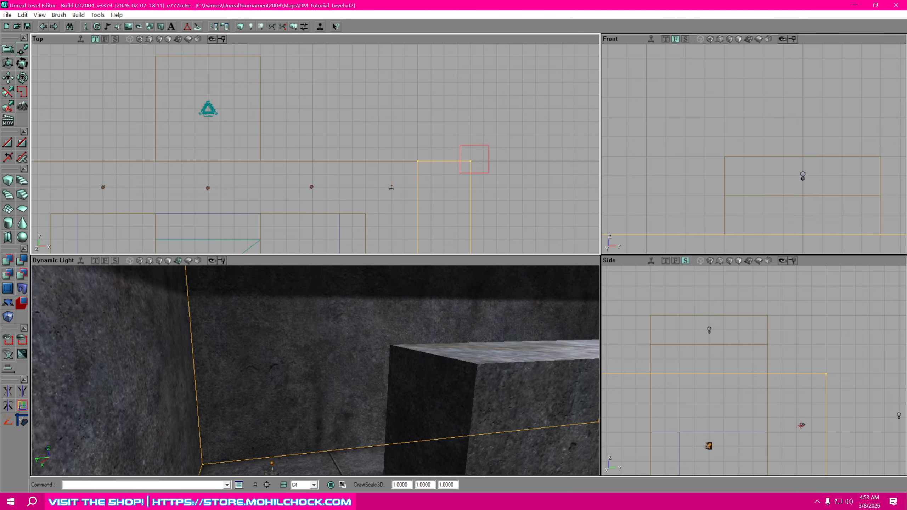
pyautogui.moveTo(489, 173)
pyautogui.keyDown('ctrl'); pyautogui.keyDown('alt'); pyautogui.mouseDown()
pyautogui.moveTo(471, 168)
pyautogui.moveTo(471, 220)
pyautogui.mouseUp(); pyautogui.keyUp('alt'); pyautogui.keyUp('ctrl')
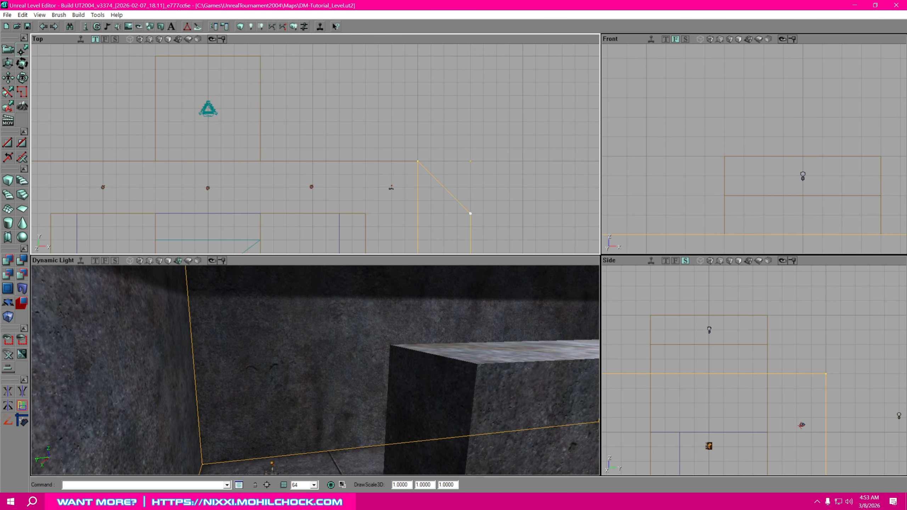
# Deselect the strip brush and rebuild the whole level with the new side extensions.
pyautogui.moveTo(399, 410); pyautogui.dragTo(447, 386, button='right')
pyautogui.moveTo(315, 370); pyautogui.dragTo(397, 371)
pyautogui.moveTo(316, 370); pyautogui.dragTo(265, 370, button='right')
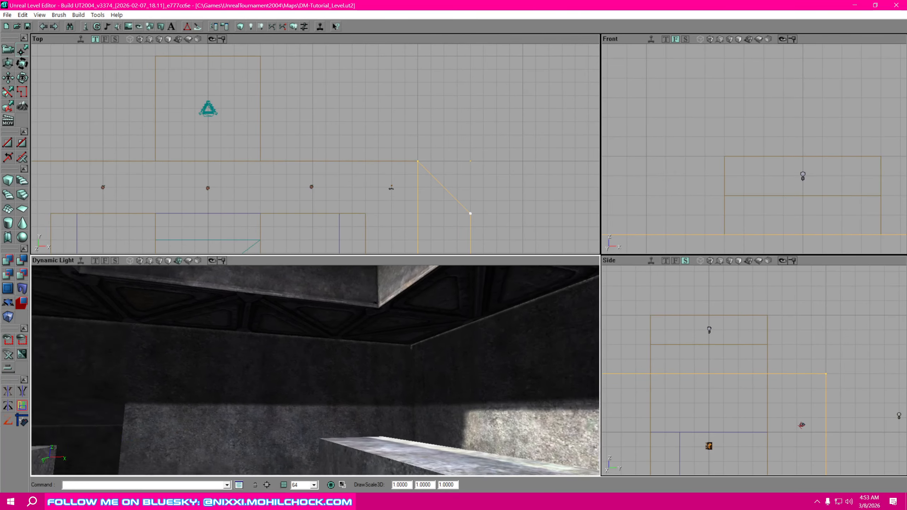
pyautogui.moveTo(316, 370)
pyautogui.mouseDown()
pyautogui.moveTo(266, 374)
pyautogui.moveTo(312, 381)
pyautogui.mouseUp()
pyautogui.moveTo(399, 381); pyautogui.dragTo(454, 389)
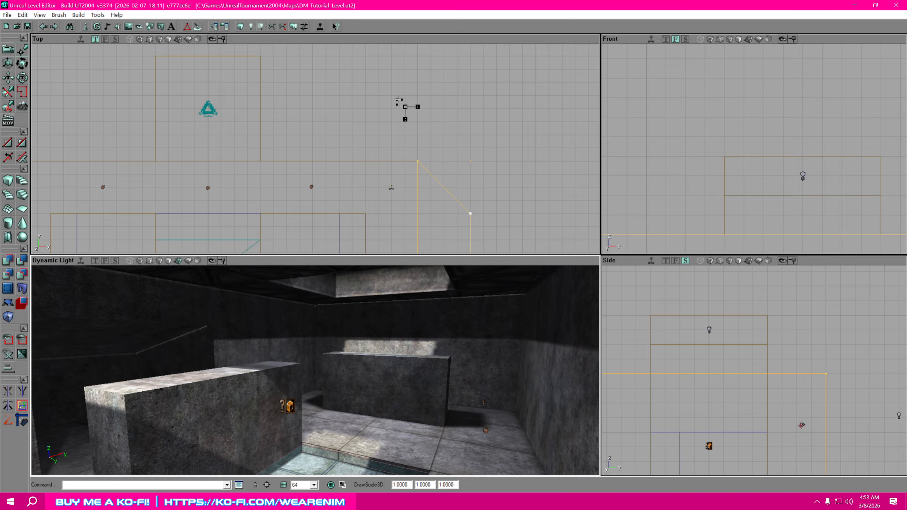
pyautogui.click(471, 155)
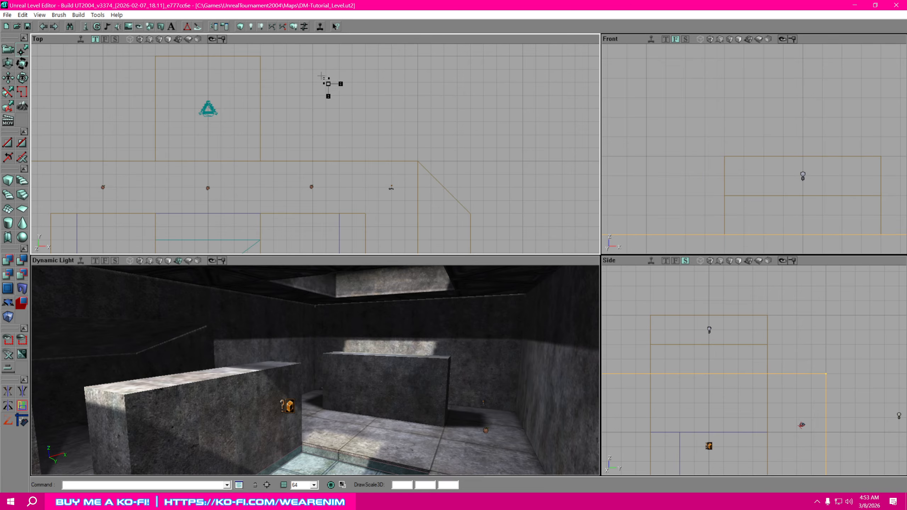
pyautogui.click(296, 29)
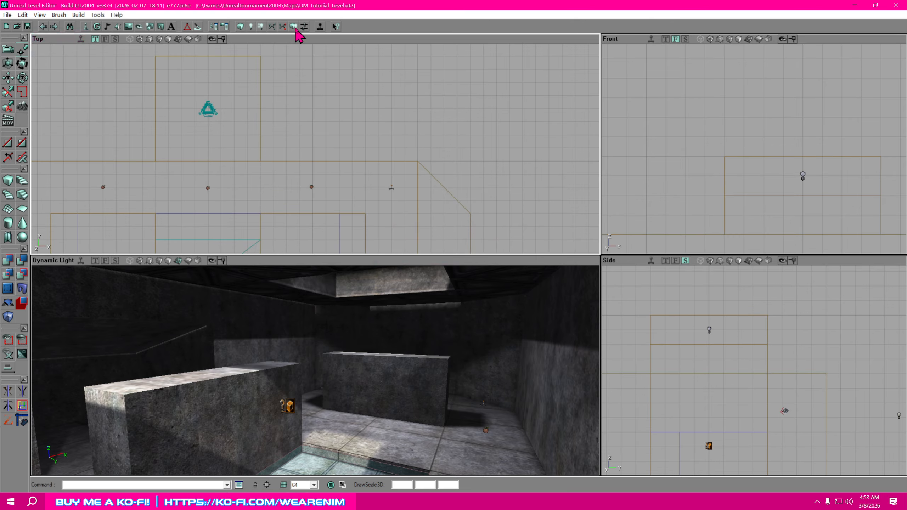
# Examine the floor, angled walls and lighting of the right side extension in the 3D view.
pyautogui.moveTo(316, 386); pyautogui.dragTo(318, 297)
pyautogui.moveTo(318, 368); pyautogui.dragTo(271, 393, button='right')
pyautogui.moveTo(271, 393); pyautogui.dragTo(279, 368)
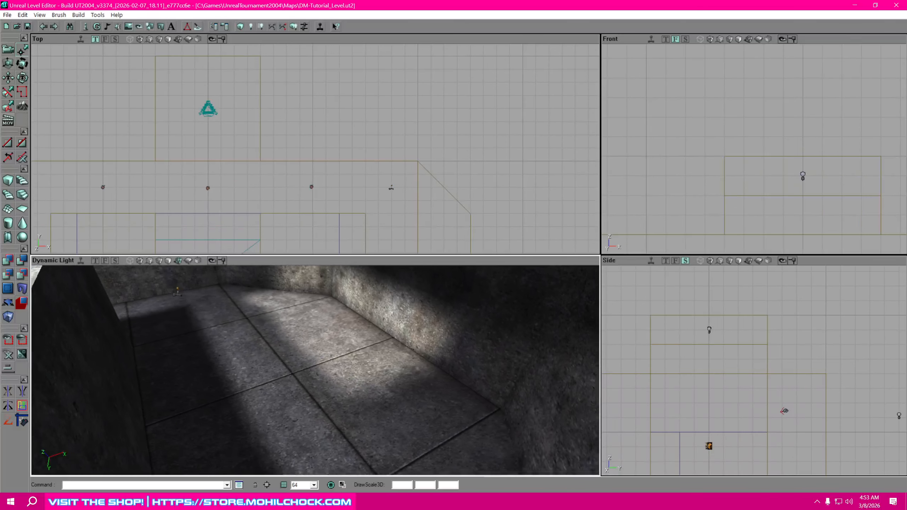
pyautogui.moveTo(279, 369)
pyautogui.mouseDown(button='right')
pyautogui.moveTo(256, 352)
pyautogui.moveTo(275, 372)
pyautogui.mouseUp(button='right')
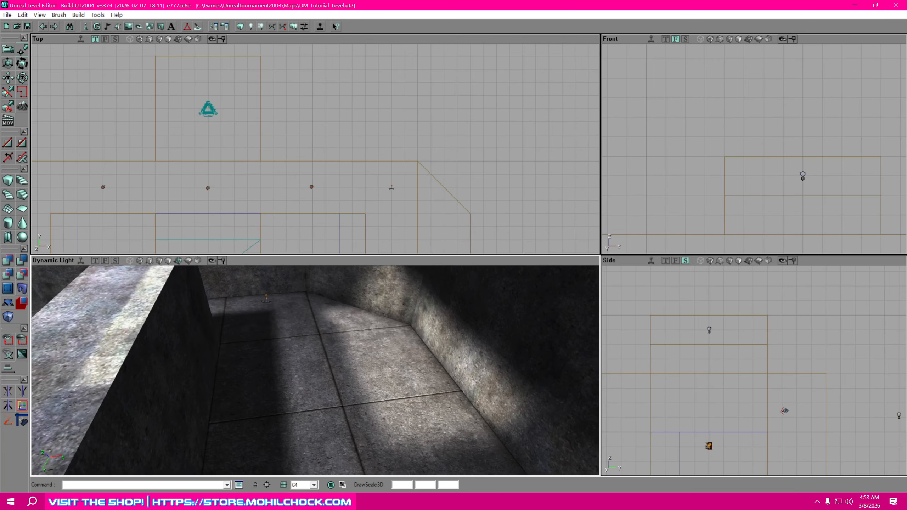
pyautogui.moveTo(404, 397); pyautogui.dragTo(411, 408)
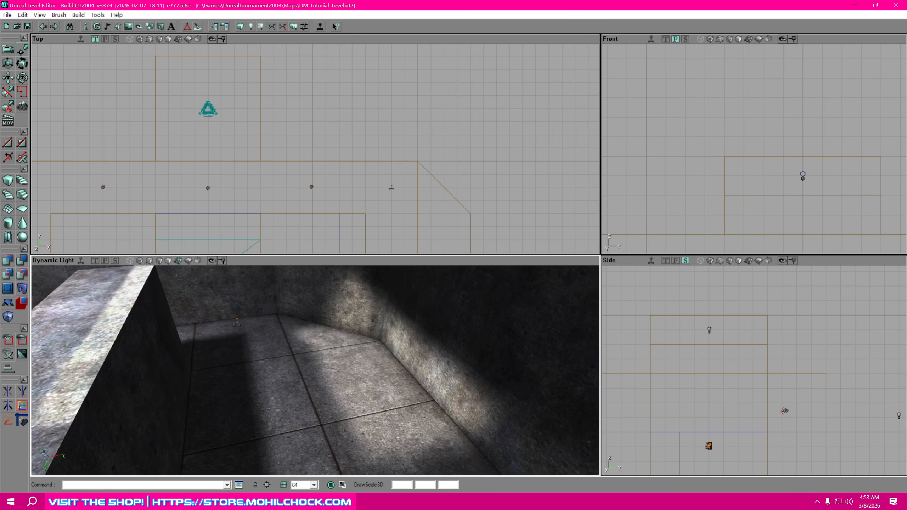
pyautogui.moveTo(384, 412); pyautogui.dragTo(382, 375, button='right')
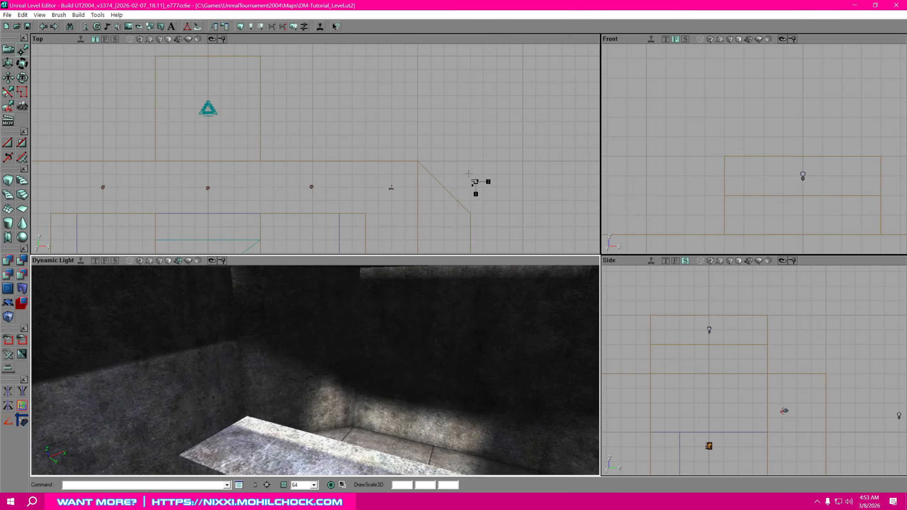
pyautogui.moveTo(383, 375); pyautogui.dragTo(303, 375, button='right')
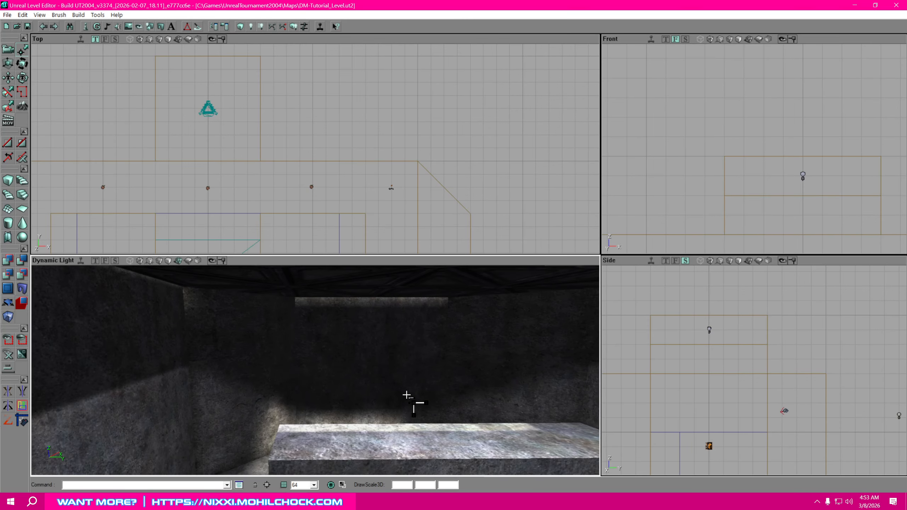
# Select the wall, ceiling and floor surfaces of the right side extension together.
pyautogui.click(497, 358)
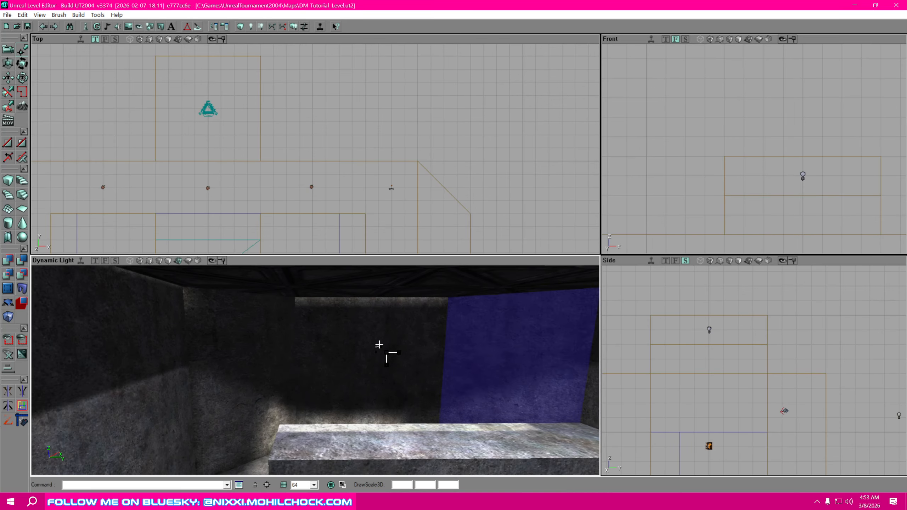
pyautogui.keyDown('ctrl'); pyautogui.click(378, 345); pyautogui.keyUp('ctrl')
pyautogui.keyDown('ctrl'); pyautogui.click(282, 334); pyautogui.keyUp('ctrl')
pyautogui.keyDown('ctrl'); pyautogui.click(331, 295); pyautogui.keyUp('ctrl')
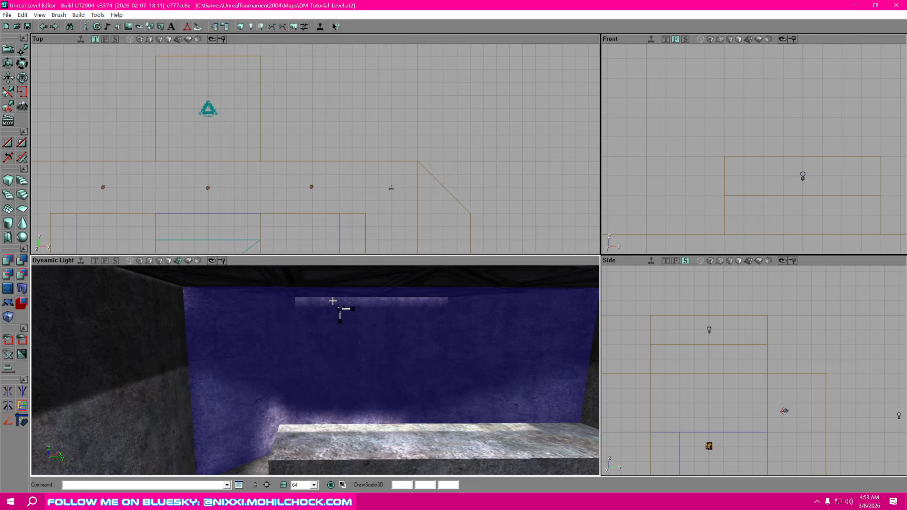
pyautogui.moveTo(333, 302)
pyautogui.mouseDown(button='right')
pyautogui.moveTo(379, 318)
pyautogui.moveTo(340, 311)
pyautogui.mouseUp(button='right')
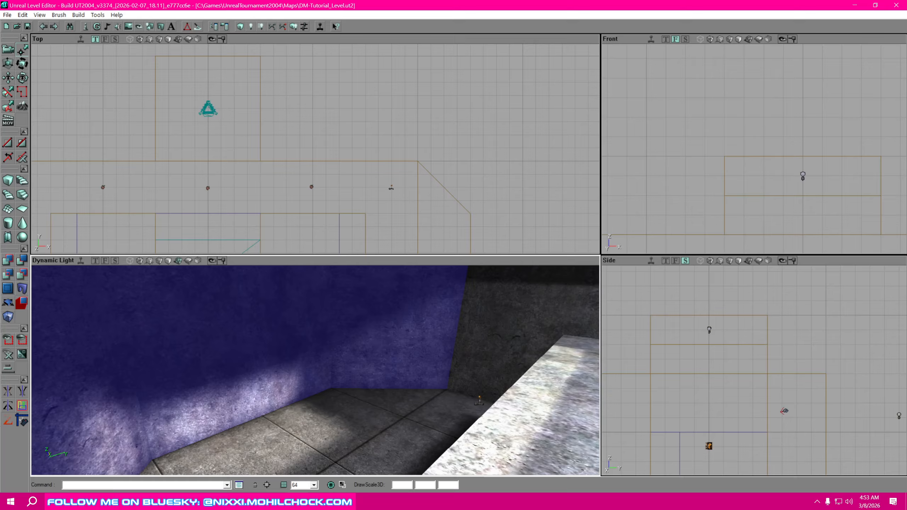
pyautogui.keyDown('ctrl'); pyautogui.click(331, 422); pyautogui.keyUp('ctrl')
# Add the floor, three walls and ceiling of the left side extension to the surface selection.
pyautogui.moveTo(403, 435); pyautogui.dragTo(507, 422, button='right')
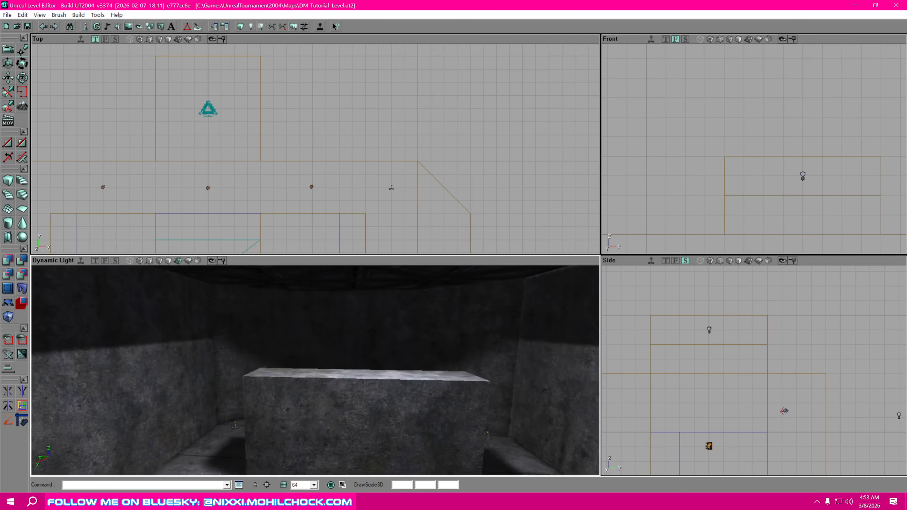
pyautogui.moveTo(400, 380); pyautogui.dragTo(443, 345)
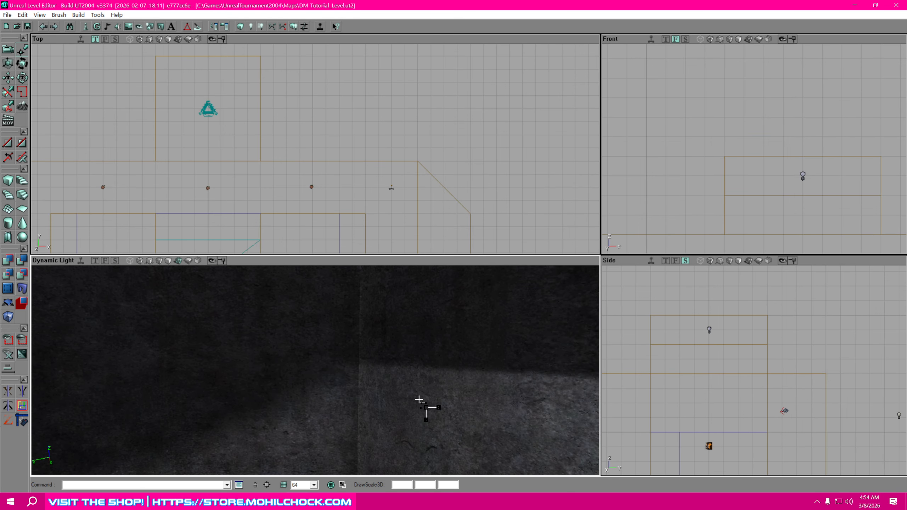
pyautogui.moveTo(461, 358); pyautogui.dragTo(357, 391, button='right')
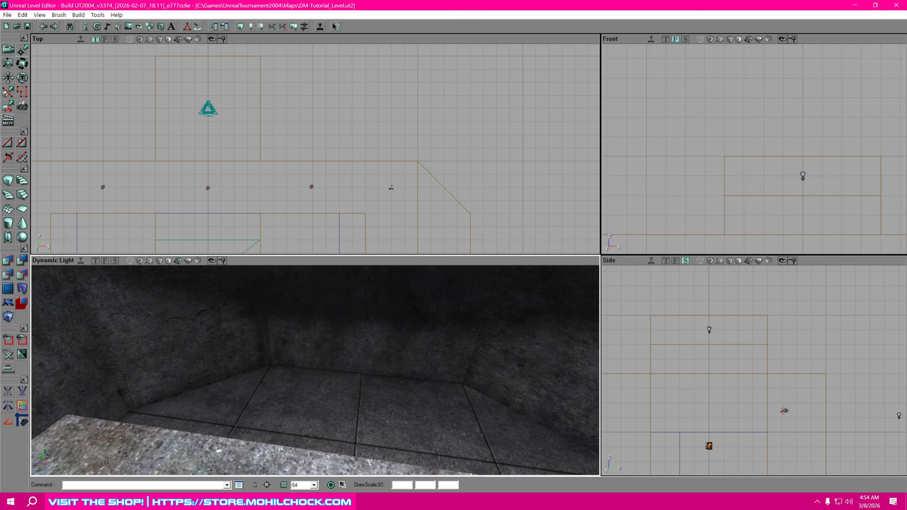
pyautogui.click(285, 396)
pyautogui.keyDown('ctrl'); pyautogui.click(219, 361); pyautogui.keyUp('ctrl')
pyautogui.keyDown('ctrl'); pyautogui.click(412, 369); pyautogui.keyUp('ctrl')
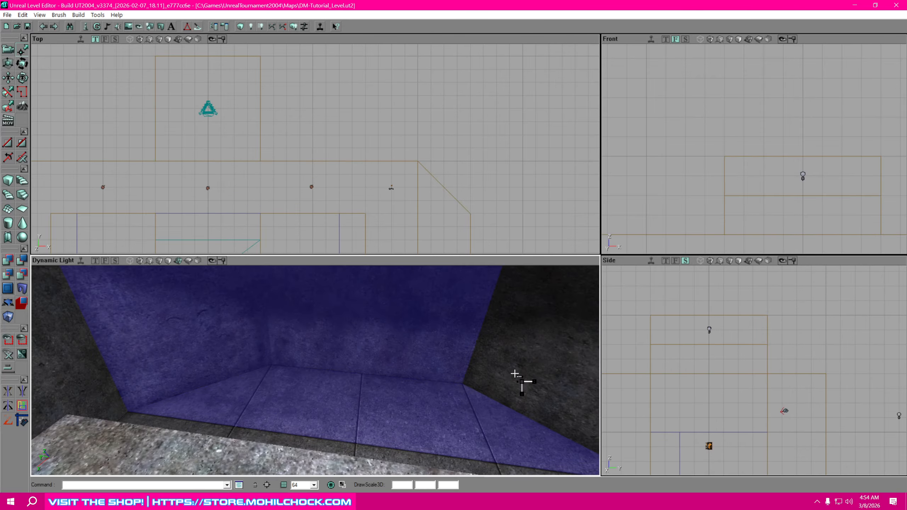
pyautogui.rightClick(445, 424)
pyautogui.moveTo(382, 418); pyautogui.dragTo(440, 371, button='right')
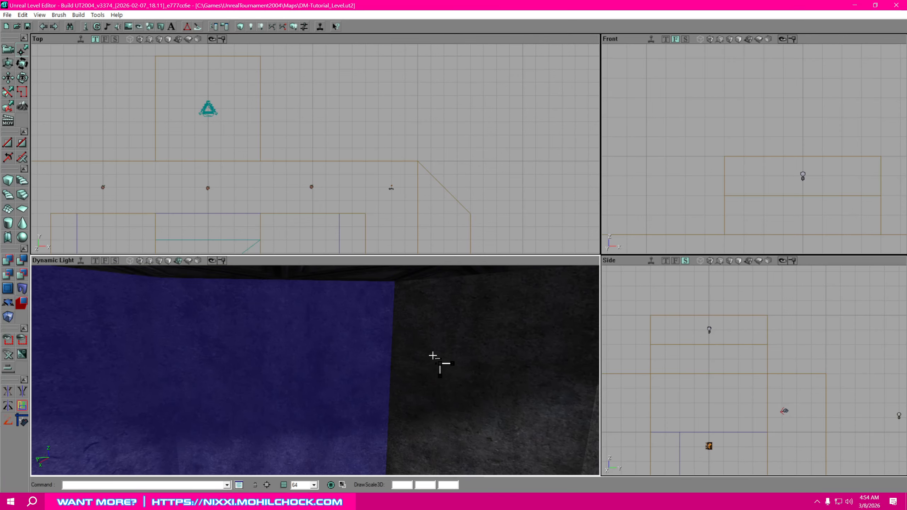
pyautogui.keyDown('ctrl'); pyautogui.click(434, 354); pyautogui.keyUp('ctrl')
pyautogui.keyDown('ctrl'); pyautogui.click(380, 274); pyautogui.keyUp('ctrl')
pyautogui.moveTo(381, 286); pyautogui.dragTo(409, 285, button='right')
# Set the light map of the selected extension surfaces to 4.0 and rebuild the whole level.
pyautogui.rightClick(421, 327)
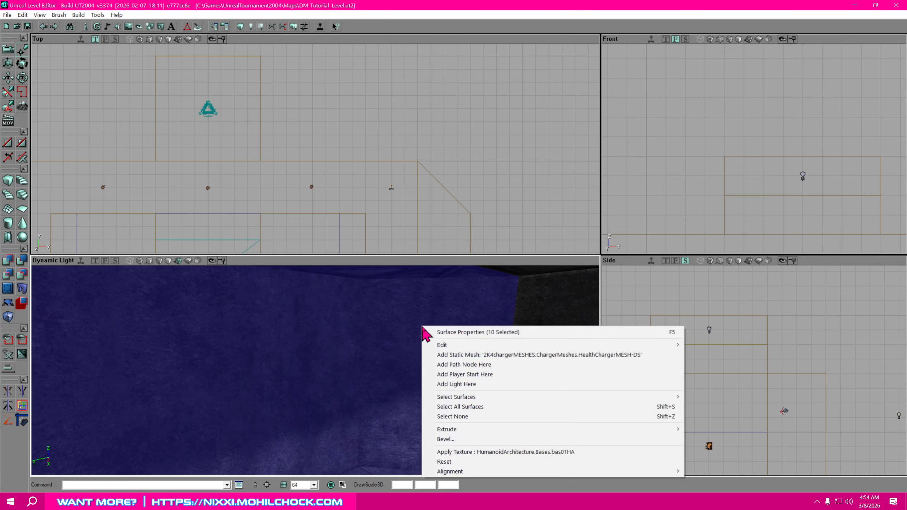
pyautogui.click(465, 329)
pyautogui.moveTo(785, 361); pyautogui.dragTo(740, 189)
pyautogui.click(678, 203)
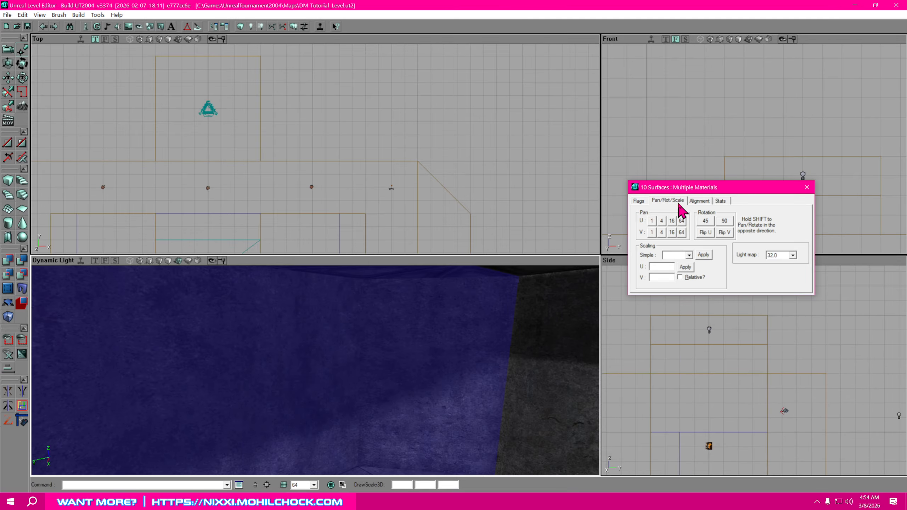
pyautogui.click(793, 256)
pyautogui.click(784, 276)
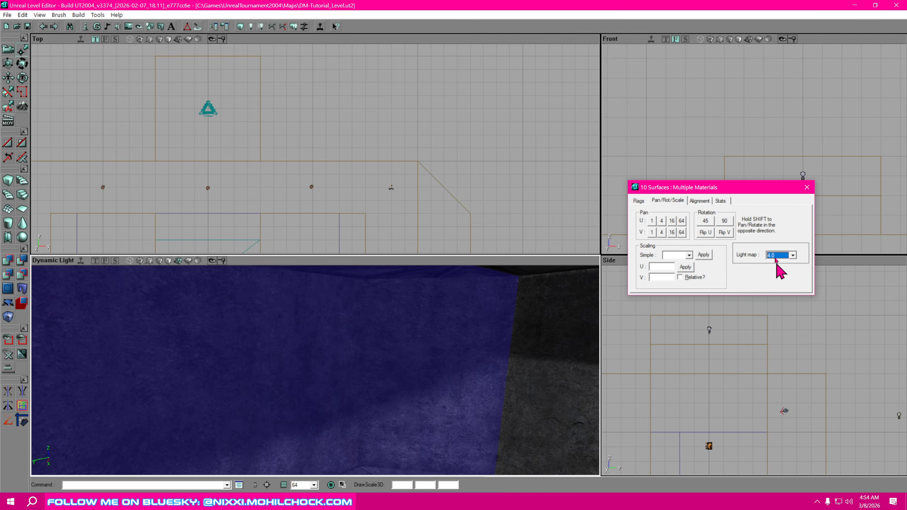
pyautogui.click(807, 187)
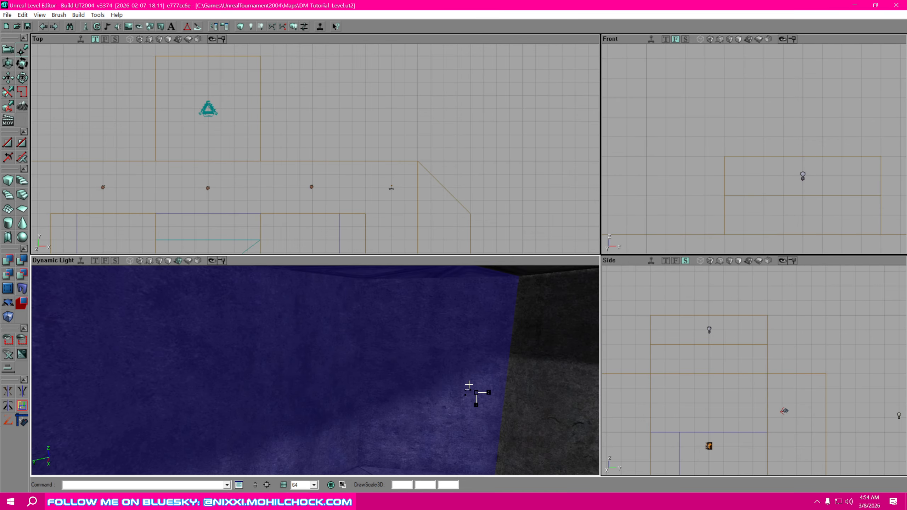
pyautogui.click(294, 28)
# Select the three ceiling surfaces of the main room and its two side extensions together.
pyautogui.moveTo(468, 394); pyautogui.dragTo(414, 359, button='right')
pyautogui.click(382, 439)
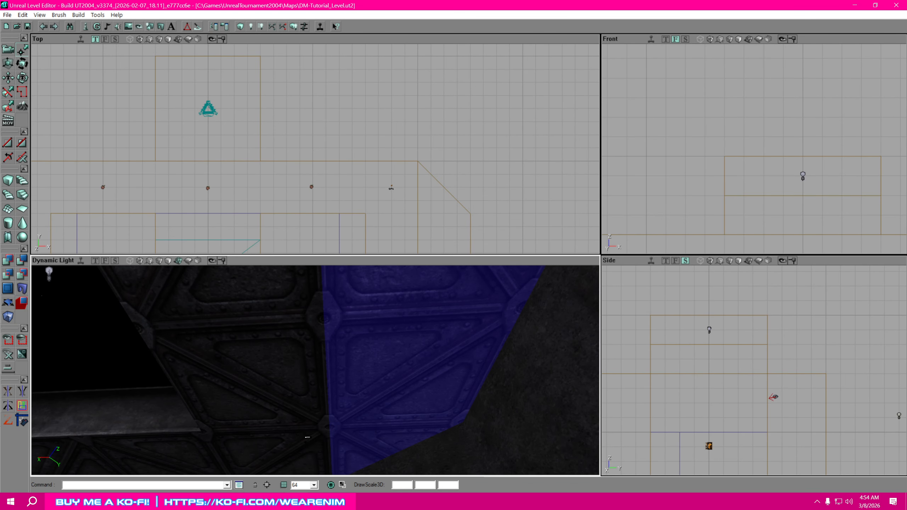
pyautogui.keyDown('ctrl'); pyautogui.click(308, 438); pyautogui.keyUp('ctrl')
pyautogui.moveTo(308, 438); pyautogui.dragTo(369, 412, button='right')
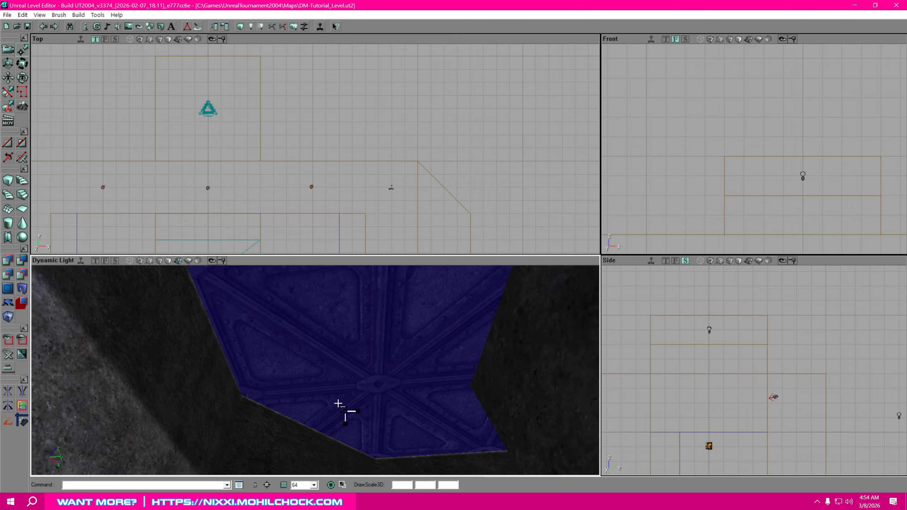
# Pan the selected ceiling texture along V in four steps of 64 and clear the surface selection.
pyautogui.rightClick(440, 320)
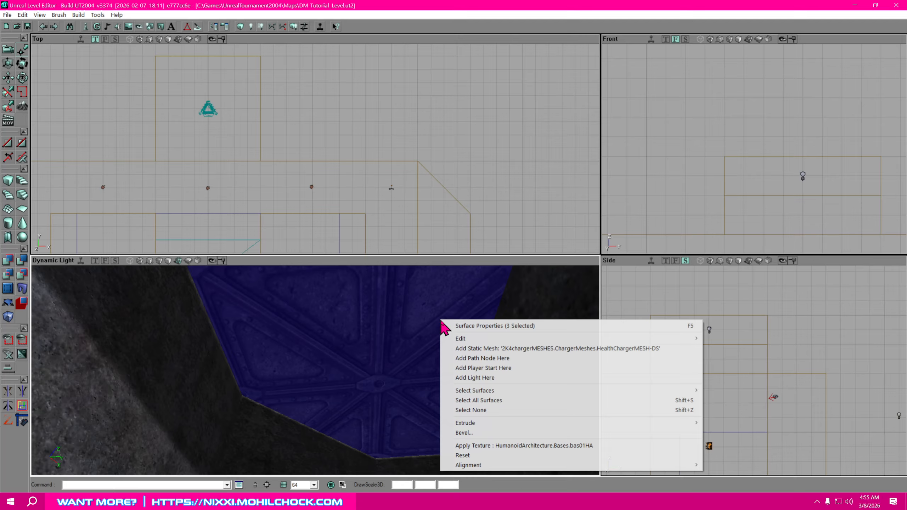
pyautogui.click(565, 326)
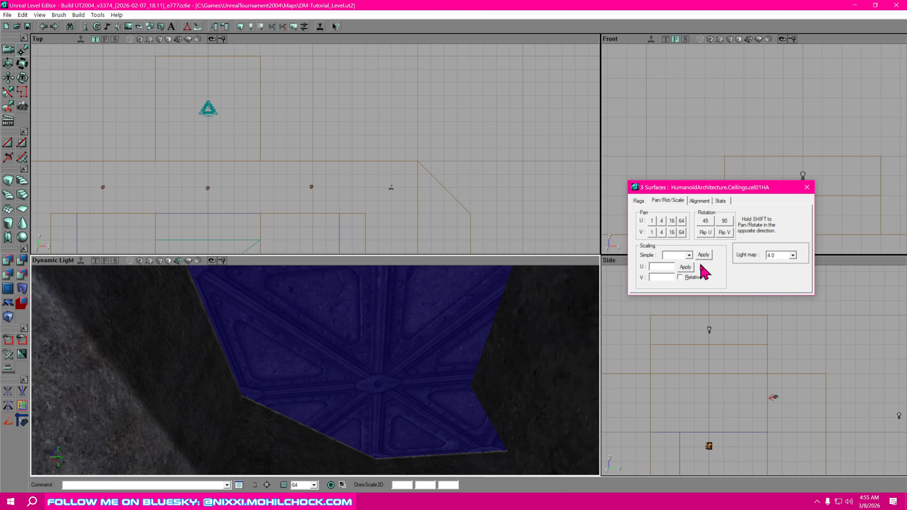
pyautogui.click(682, 233)
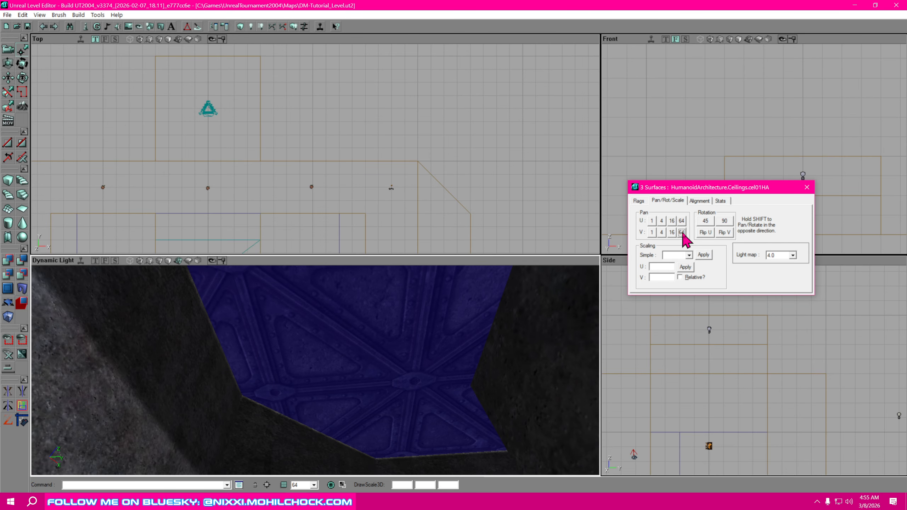
pyautogui.click(682, 233)
pyautogui.click(682, 232)
pyautogui.click(682, 232)
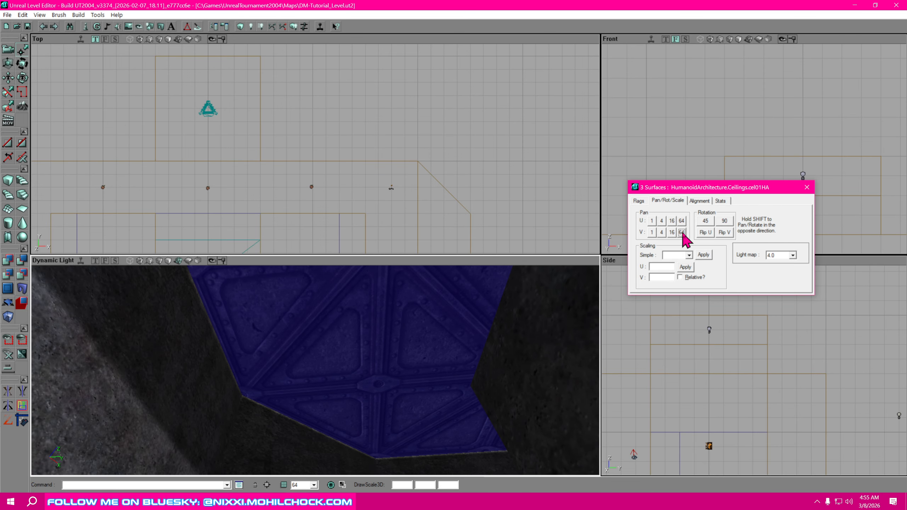
pyautogui.moveTo(468, 402); pyautogui.dragTo(342, 407, button='right')
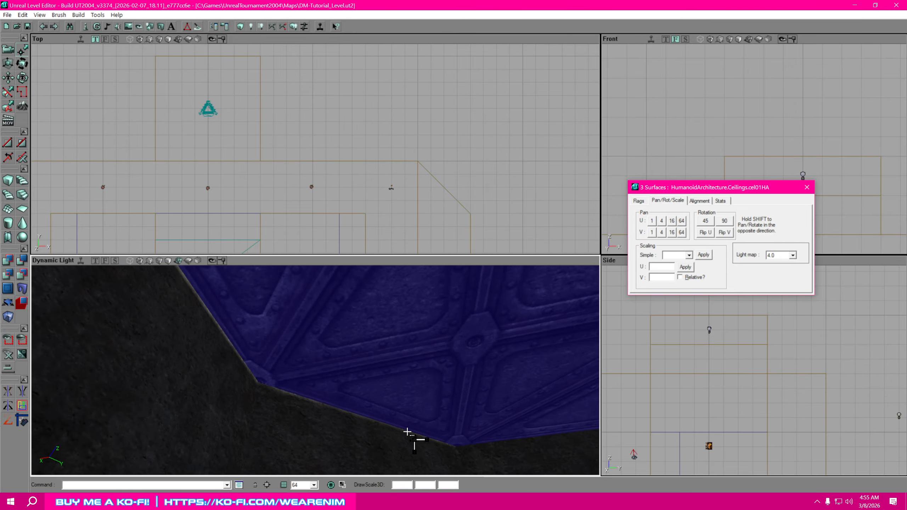
pyautogui.moveTo(407, 432); pyautogui.dragTo(449, 435, button='right')
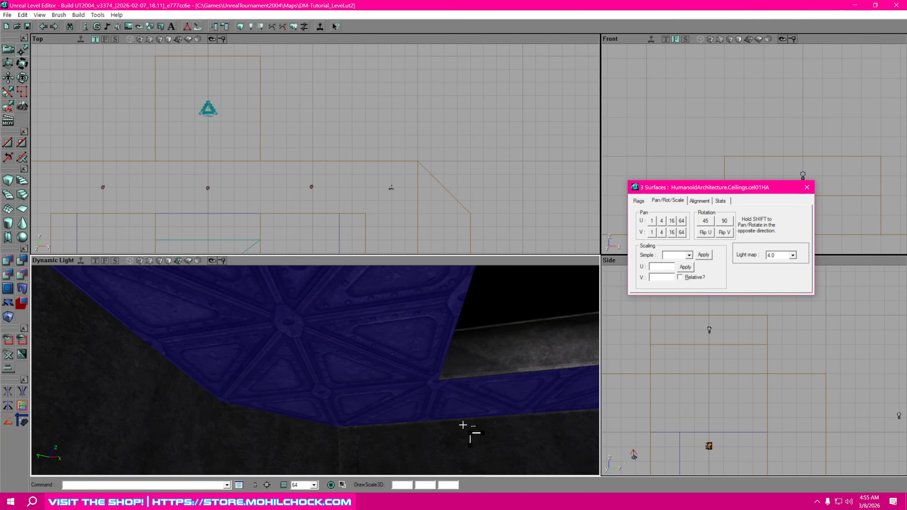
pyautogui.click(807, 187)
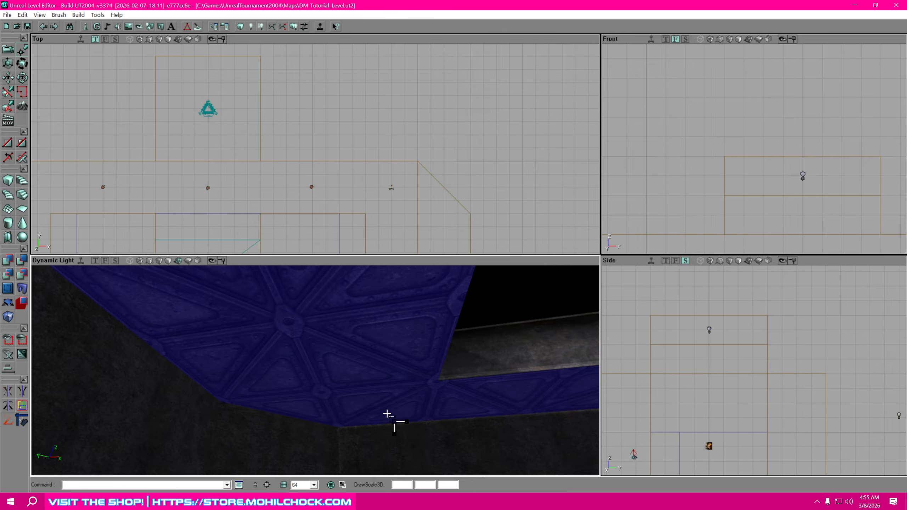
pyautogui.hotkey('shift', 'n')
# Duplicate the xWeaponBase in the middle of the main room.
pyautogui.moveTo(389, 426); pyautogui.dragTo(517, 460, button='right')
pyautogui.scroll(-5, 372, 168)
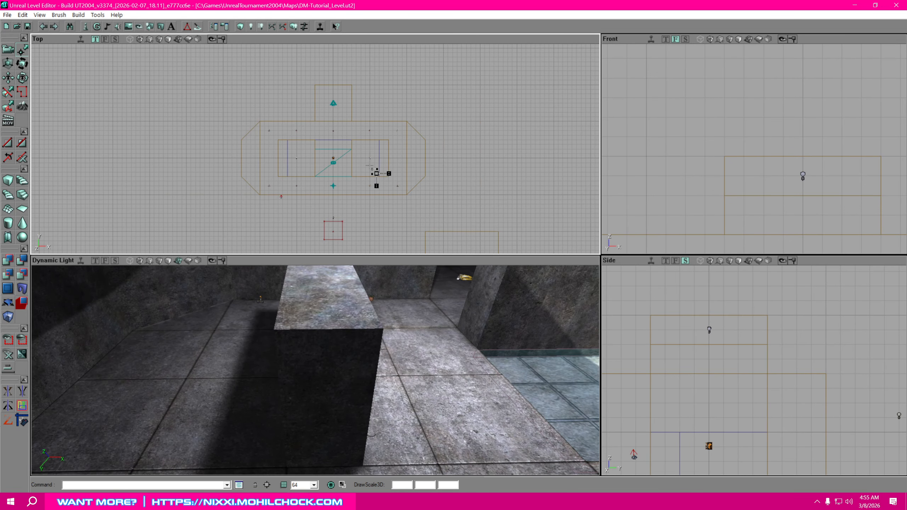
pyautogui.scroll(2, 367, 173)
pyautogui.moveTo(367, 173); pyautogui.dragTo(351, 145, button='right')
pyautogui.moveTo(400, 200)
pyautogui.mouseDown(button='right')
pyautogui.moveTo(392, 93)
pyautogui.moveTo(416, 188)
pyautogui.moveTo(402, 194)
pyautogui.mouseUp(button='right')
pyautogui.scroll(2, 416, 183)
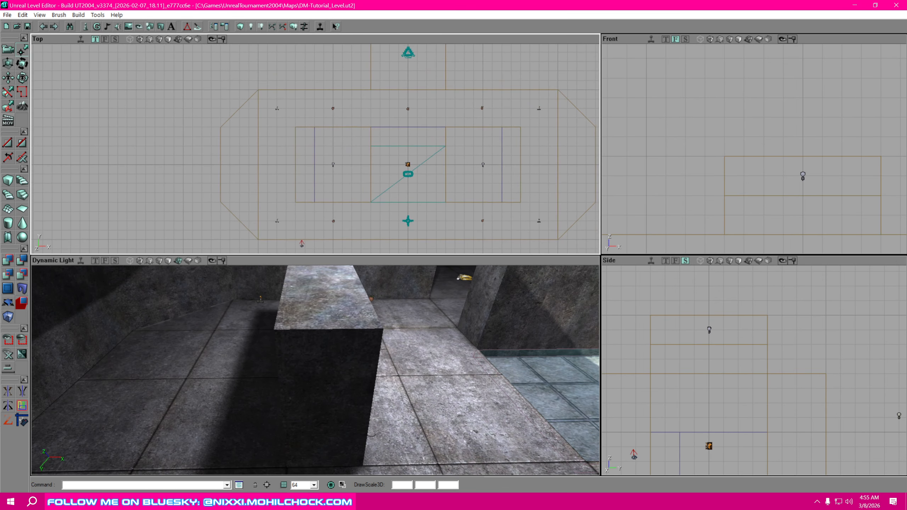
pyautogui.moveTo(461, 179); pyautogui.dragTo(564, 147, button='right')
pyautogui.scroll(4, 431, 174)
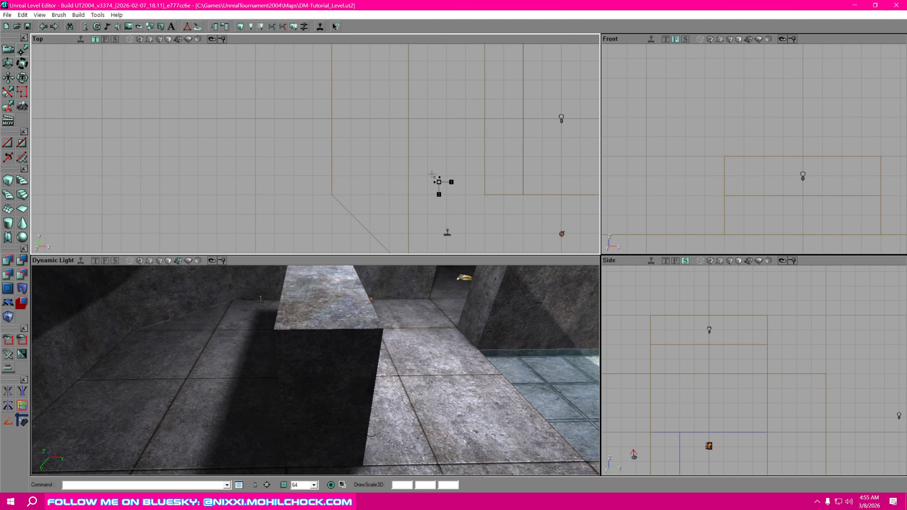
pyautogui.moveTo(431, 175); pyautogui.dragTo(205, 228, button='right')
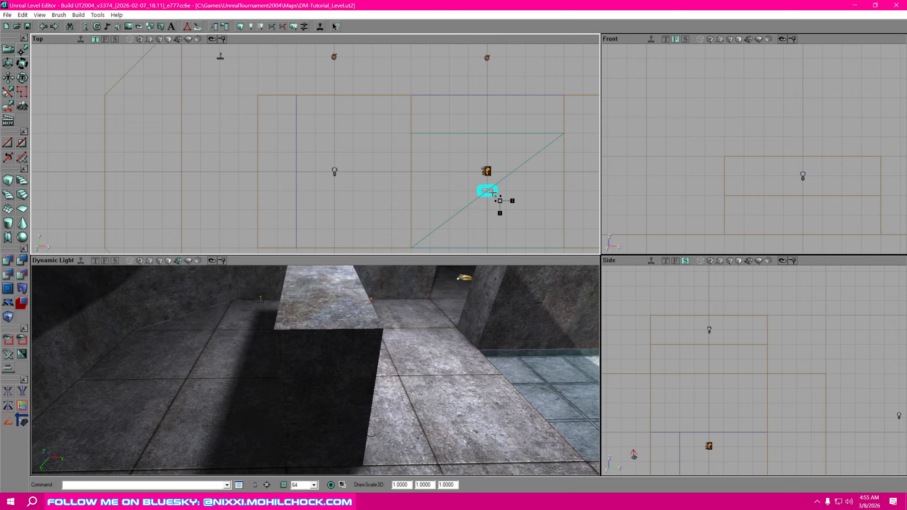
pyautogui.rightClick(495, 195)
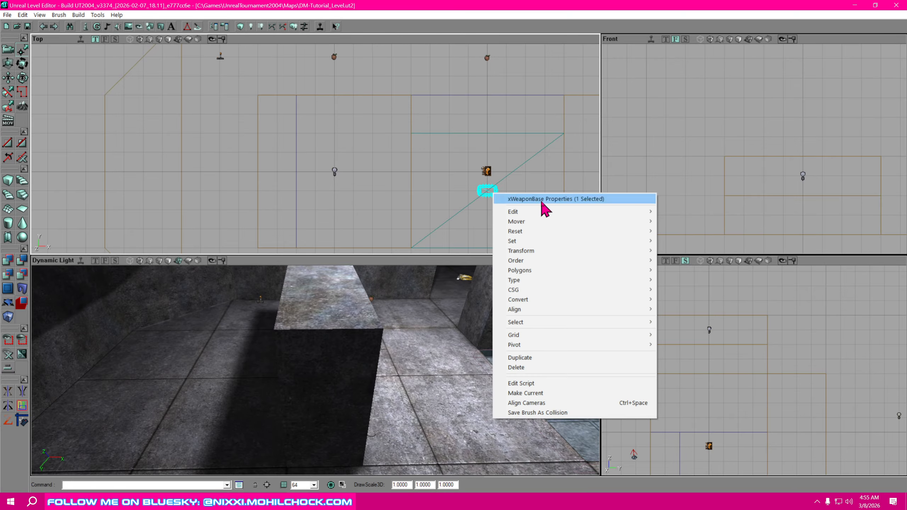
pyautogui.click(525, 357)
# Move the duplicated weapon base to the centre of the left side extension in the top view.
pyautogui.scroll(-3, 518, 220)
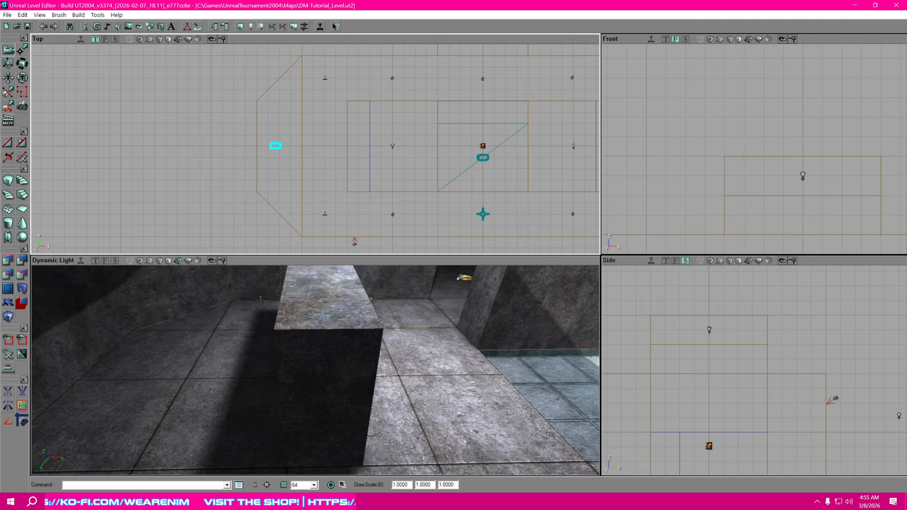
pyautogui.keyDown('ctrl'); pyautogui.moveTo(277, 145); pyautogui.dragTo(279, 146); pyautogui.keyUp('ctrl')
pyautogui.moveTo(423, 213); pyautogui.dragTo(407, 141)
pyautogui.scroll(8, 424, 212)
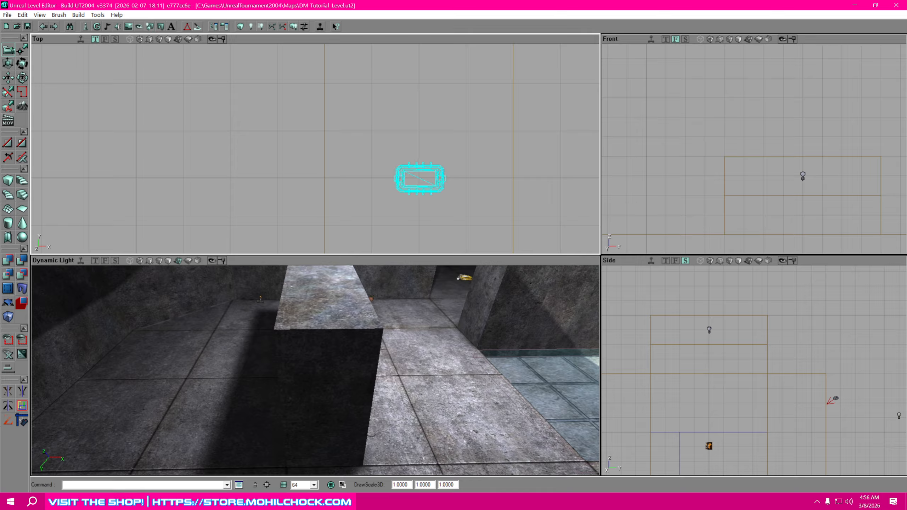
# Raise the left extension's weapon base onto the main floor level in the side view.
pyautogui.moveTo(763, 380); pyautogui.dragTo(817, 253)
pyautogui.scroll(5, 849, 380)
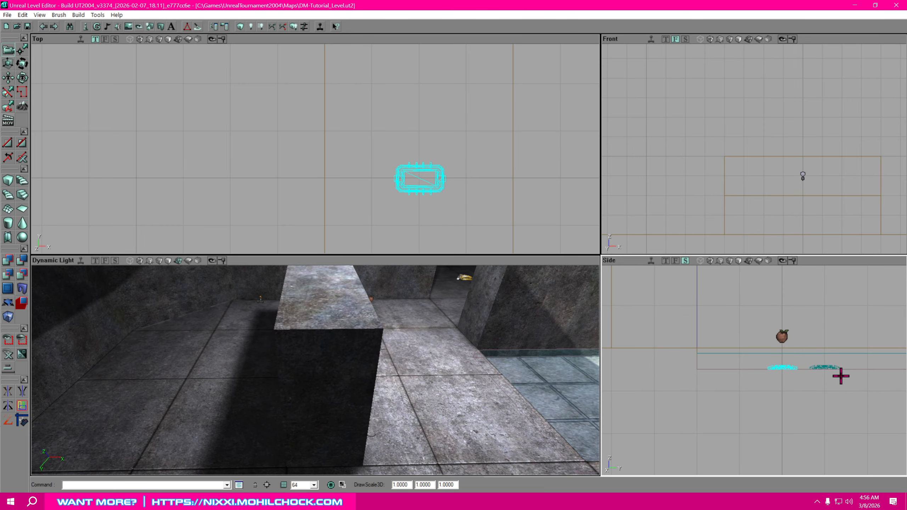
pyautogui.moveTo(841, 376); pyautogui.dragTo(822, 359)
pyautogui.scroll(3, 837, 374)
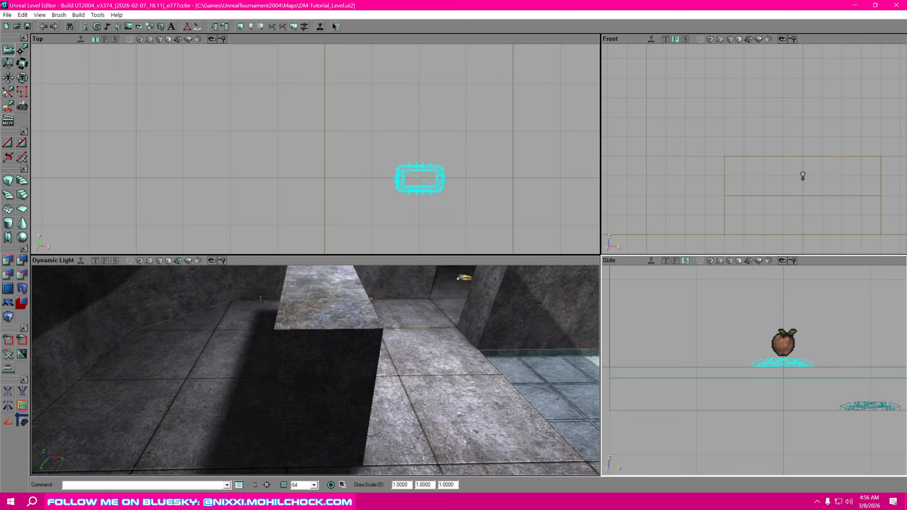
pyautogui.scroll(-5, 812, 409)
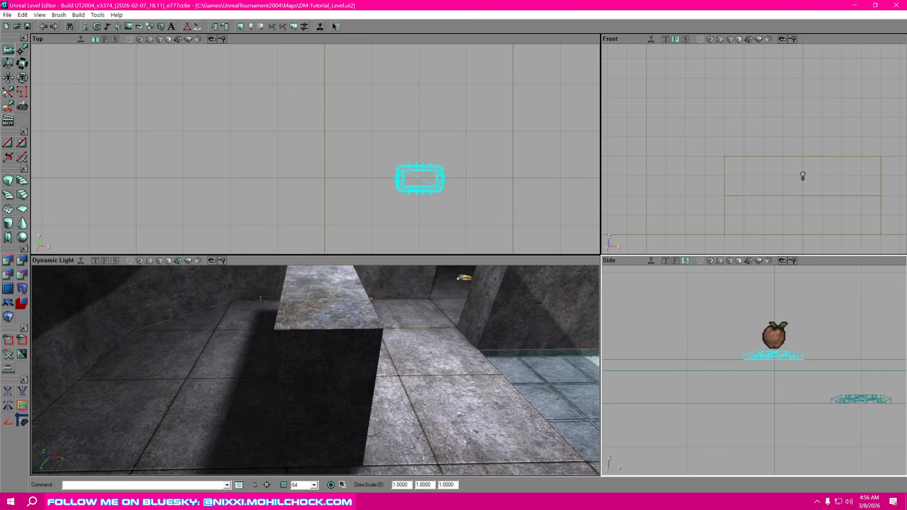
pyautogui.moveTo(795, 399); pyautogui.dragTo(769, 461)
pyautogui.moveTo(387, 378); pyautogui.dragTo(340, 381, button='right')
pyautogui.moveTo(387, 377); pyautogui.dragTo(483, 370)
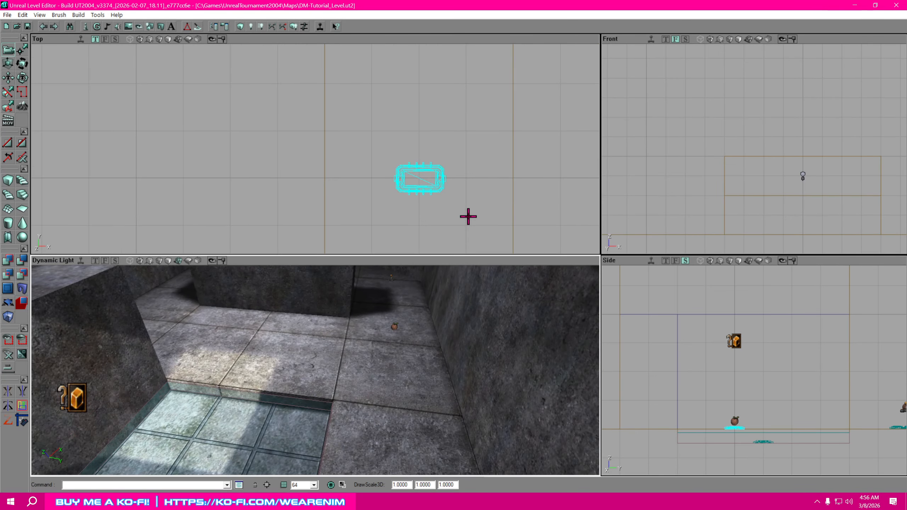
# Duplicate the left extension's weapon base and move the copy to the centre of the right side extension.
pyautogui.scroll(-4, 469, 216)
pyautogui.rightClick(345, 157)
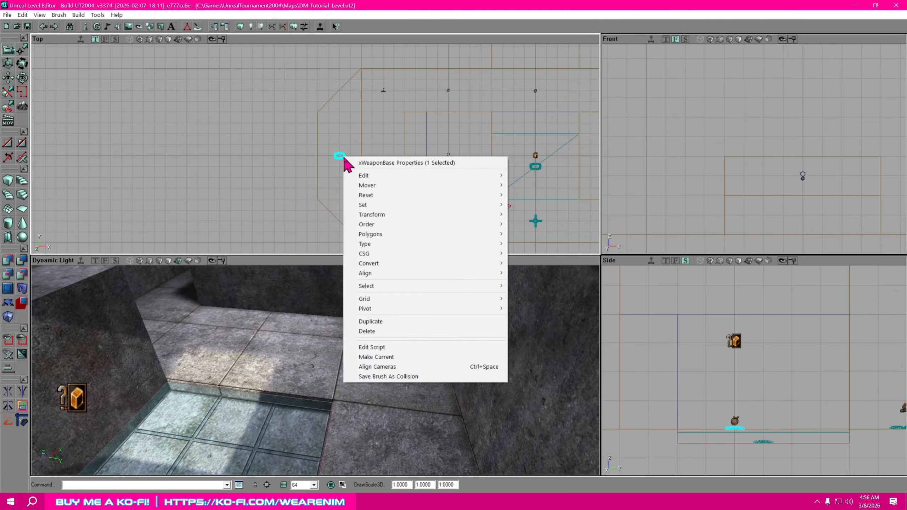
pyautogui.click(378, 322)
pyautogui.moveTo(407, 201); pyautogui.dragTo(203, 221)
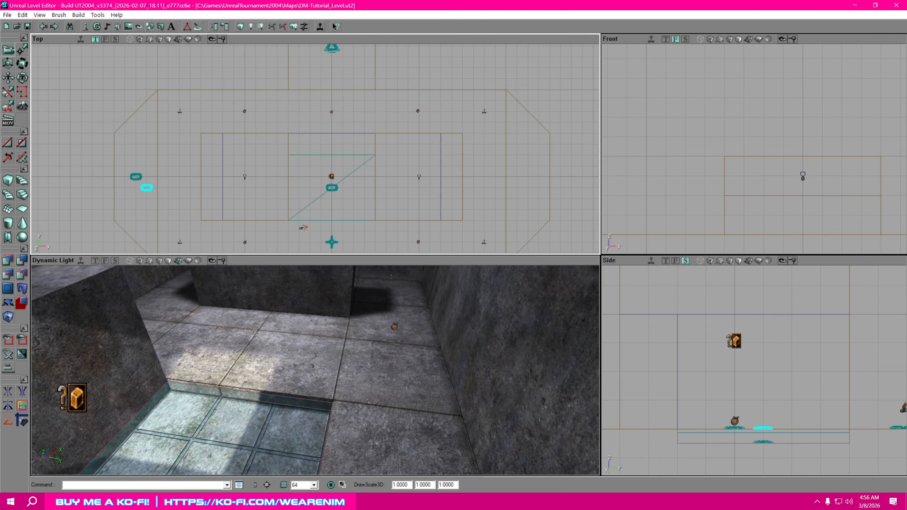
pyautogui.moveTo(347, 219); pyautogui.dragTo(345, 206)
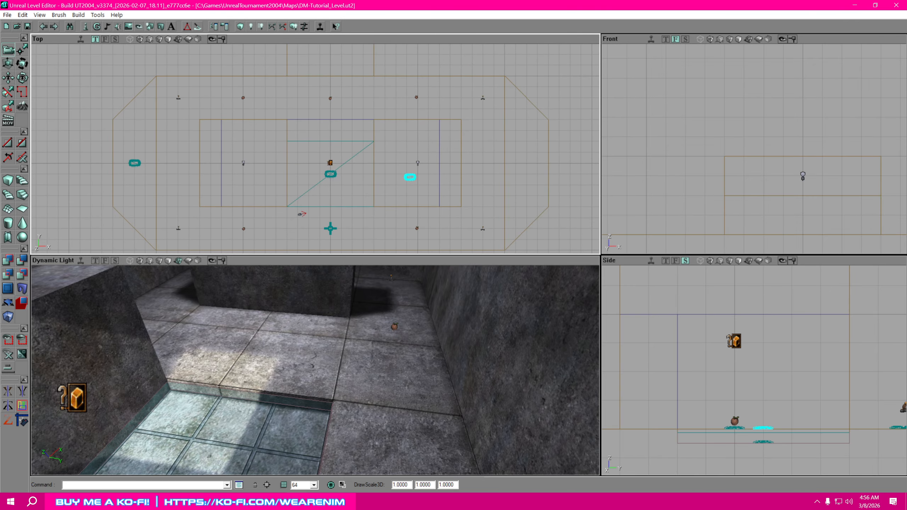
pyautogui.keyDown('ctrl'); pyautogui.moveTo(519, 167); pyautogui.dragTo(528, 163); pyautogui.keyUp('ctrl')
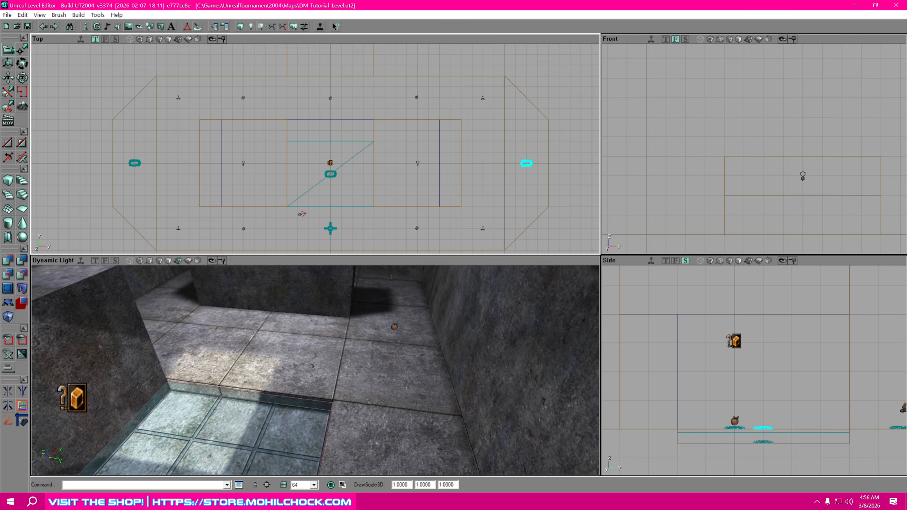
# Set the WeaponType of the right extension's weapon base to RocketLauncher.
pyautogui.moveTo(200, 194); pyautogui.dragTo(87, 196)
pyautogui.scroll(4, 313, 188)
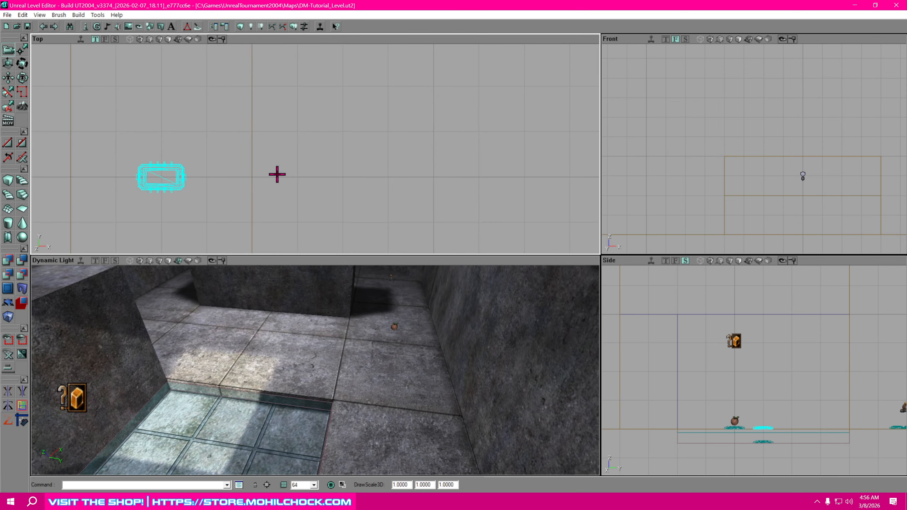
pyautogui.moveTo(277, 174); pyautogui.dragTo(369, 197)
pyautogui.scroll(2, 432, 200)
pyautogui.moveTo(432, 200); pyautogui.dragTo(320, 177)
pyautogui.rightClick(459, 211)
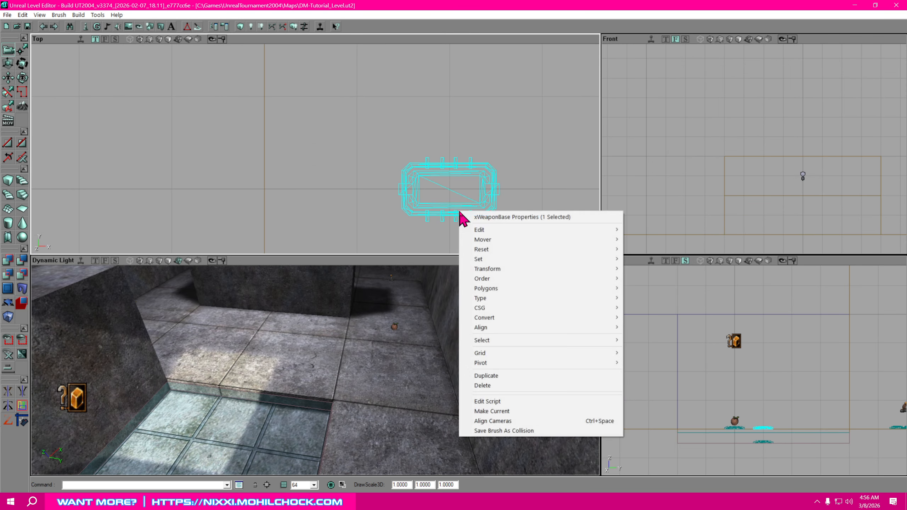
pyautogui.click(540, 217)
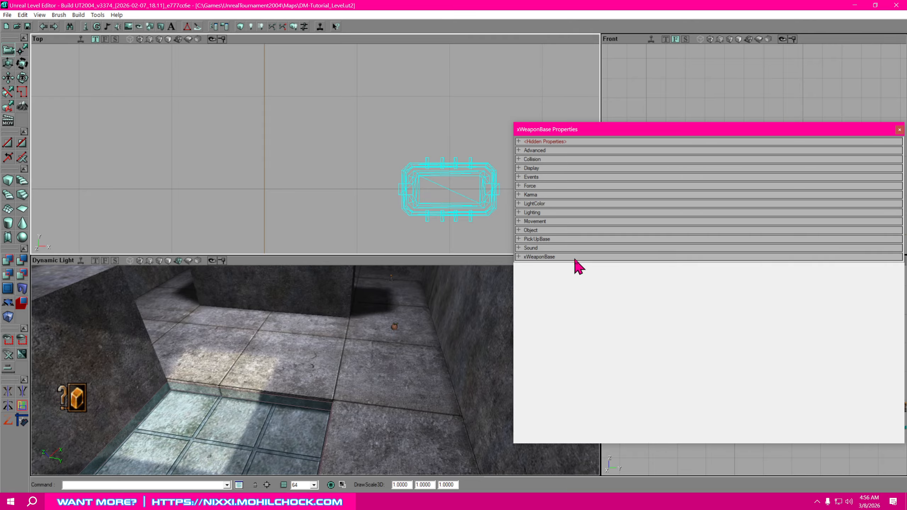
pyautogui.click(576, 258)
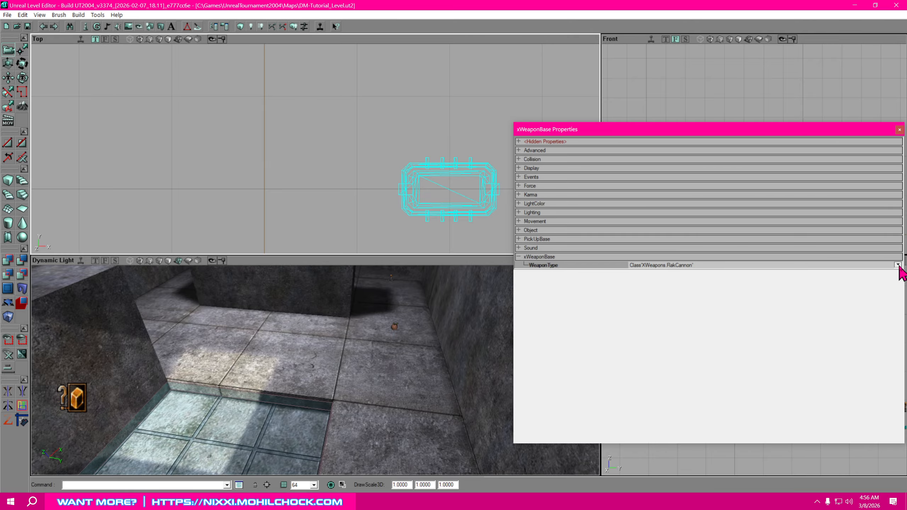
pyautogui.click(899, 265)
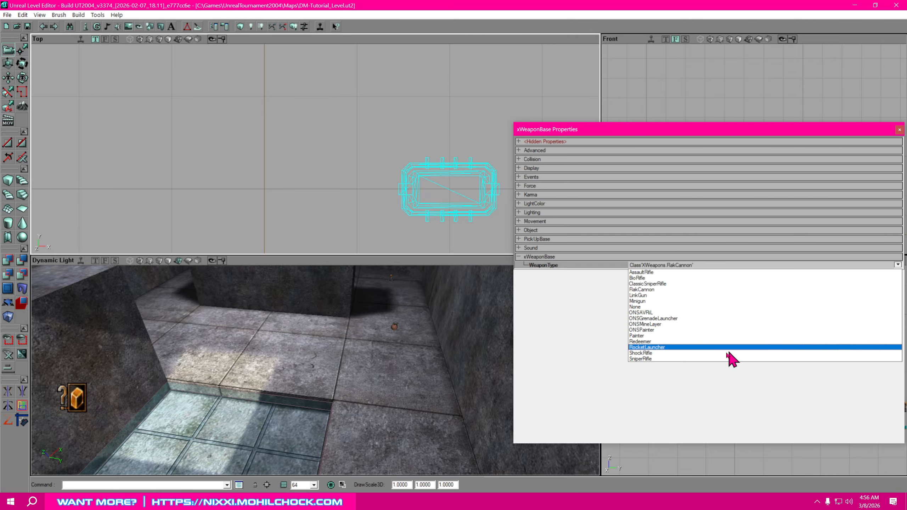
pyautogui.click(657, 348)
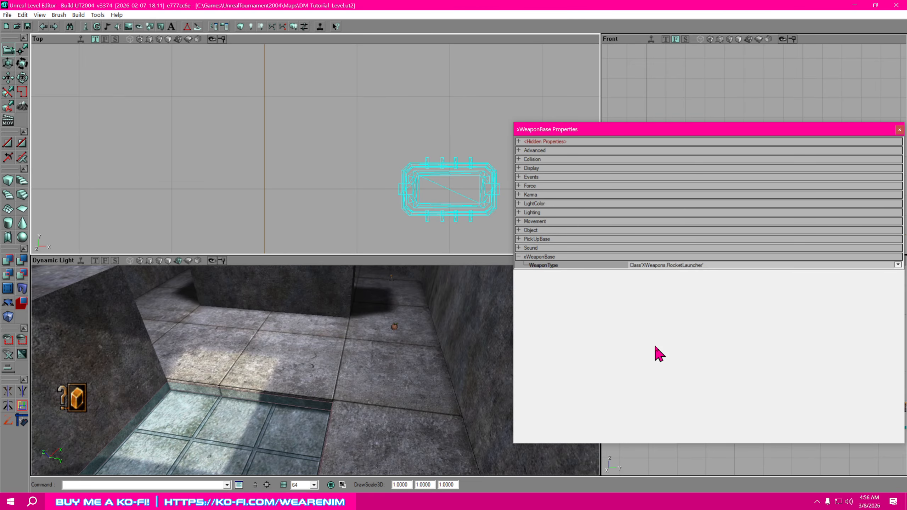
# Set the WeaponType of the left extension's weapon base to ShockRifle.
pyautogui.click(367, 222)
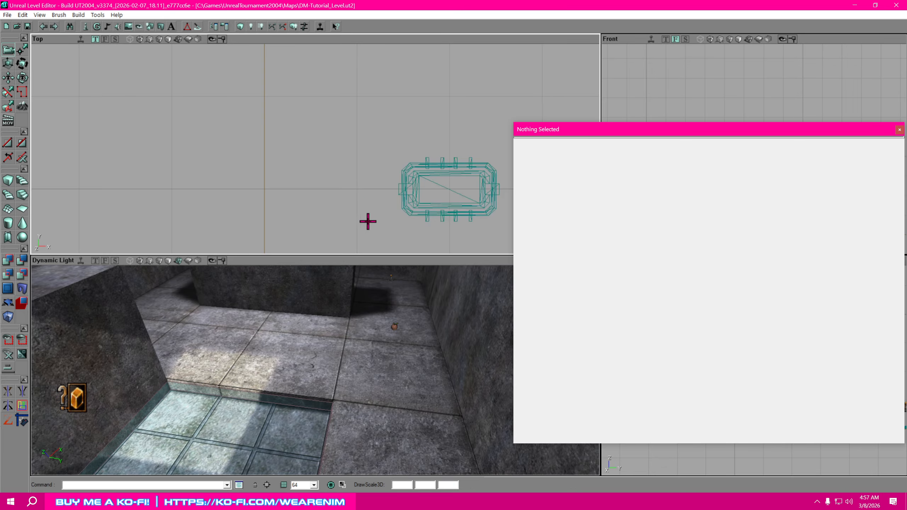
pyautogui.moveTo(368, 222); pyautogui.dragTo(287, 217)
pyautogui.moveTo(448, 186); pyautogui.dragTo(404, 194)
pyautogui.scroll(-12, 424, 188)
pyautogui.scroll(4, 385, 178)
pyautogui.scroll(2, 386, 178)
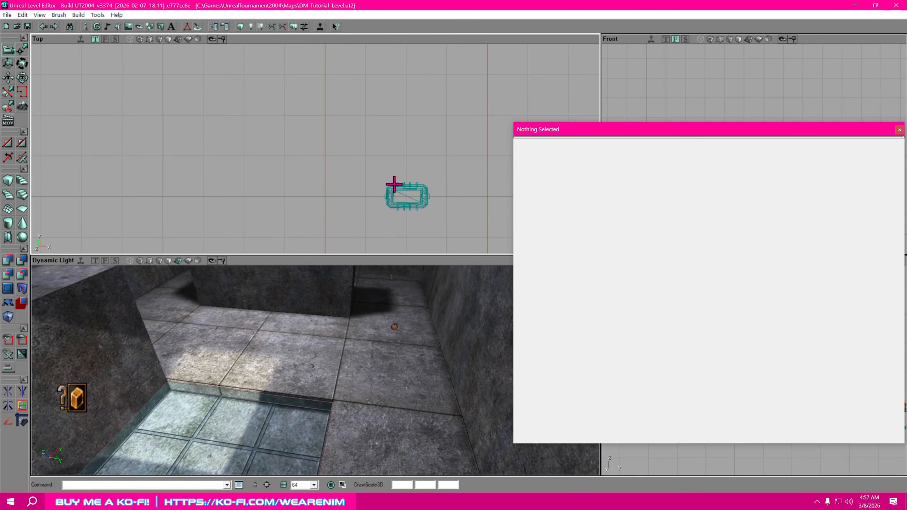
pyautogui.click(410, 204)
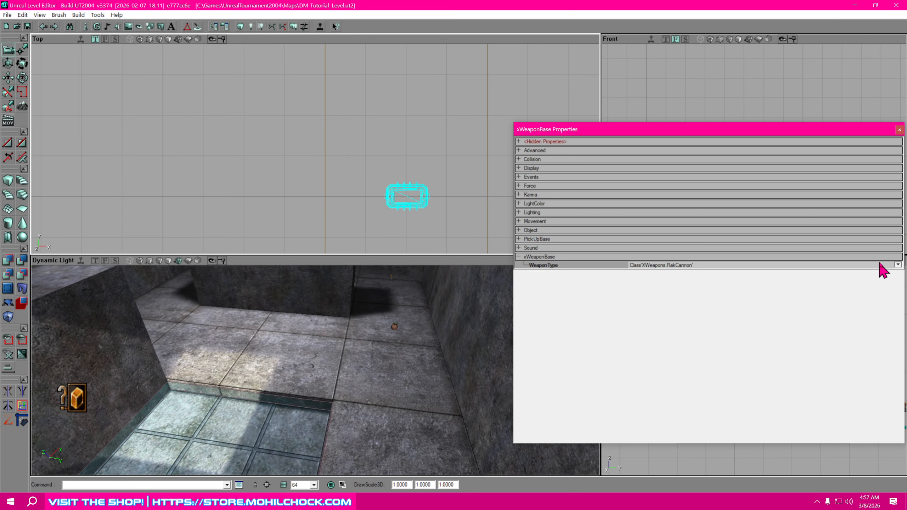
pyautogui.click(898, 265)
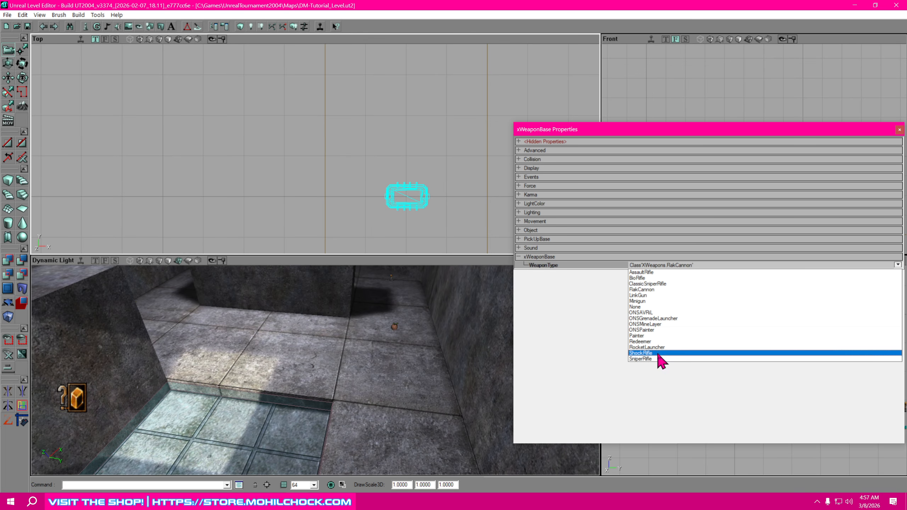
pyautogui.click(658, 354)
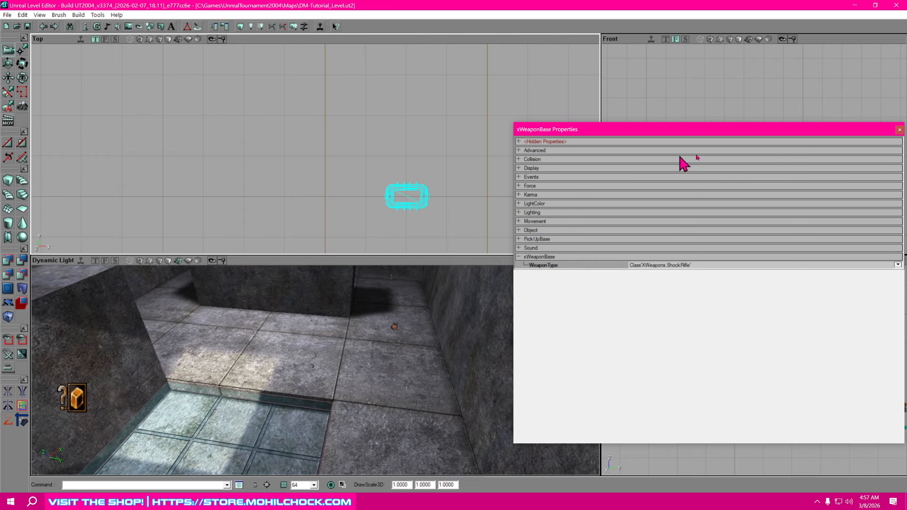
# Close the properties of the left extension's weapon base.
pyautogui.click(899, 130)
pyautogui.scroll(-5, 498, 223)
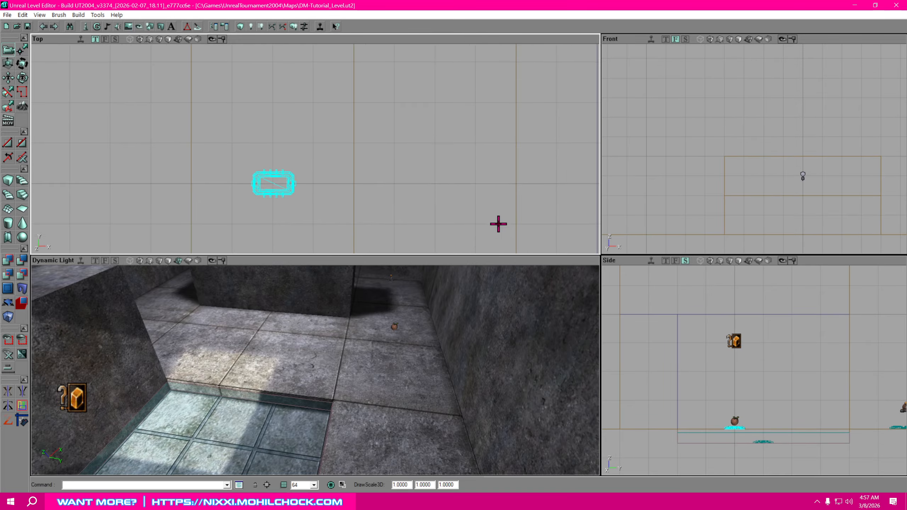
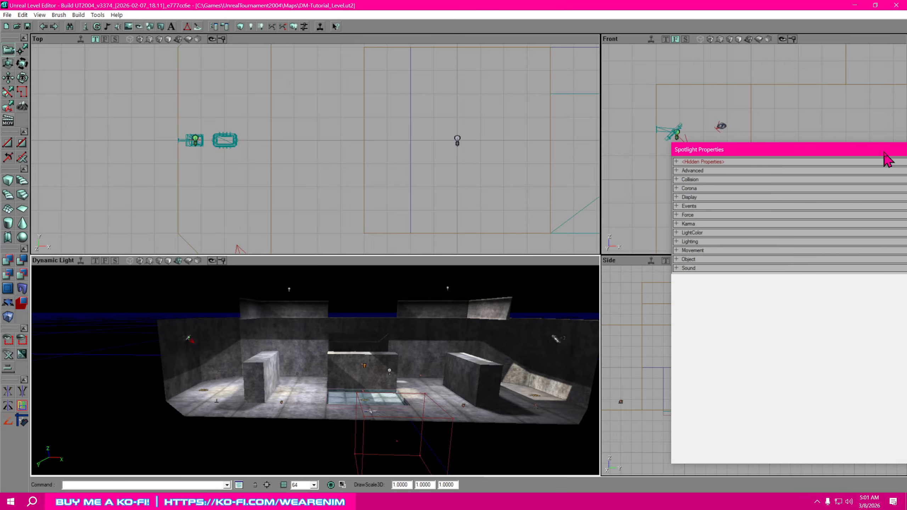
# Switch the actor display to Radii View in the Top and Front viewports.
pyautogui.moveTo(884, 153); pyautogui.dragTo(906, 137)
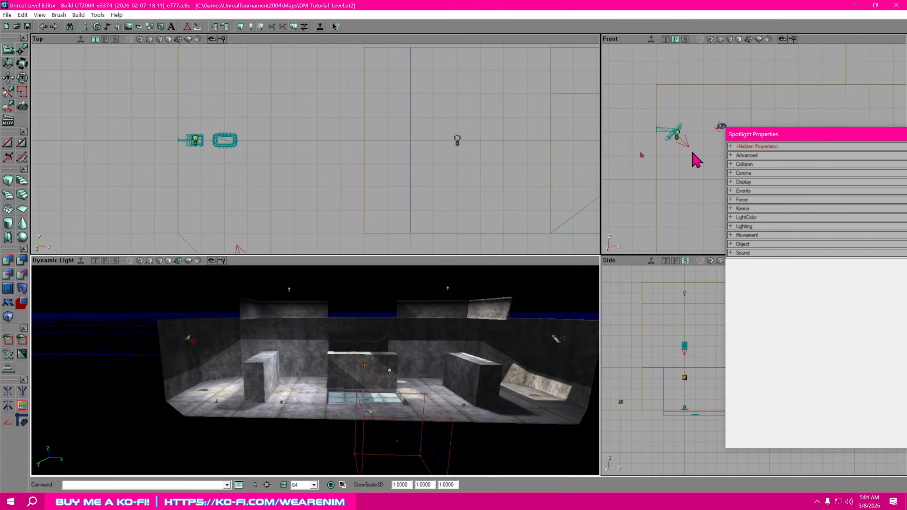
pyautogui.rightClick(388, 36)
pyautogui.moveTo(420, 66)
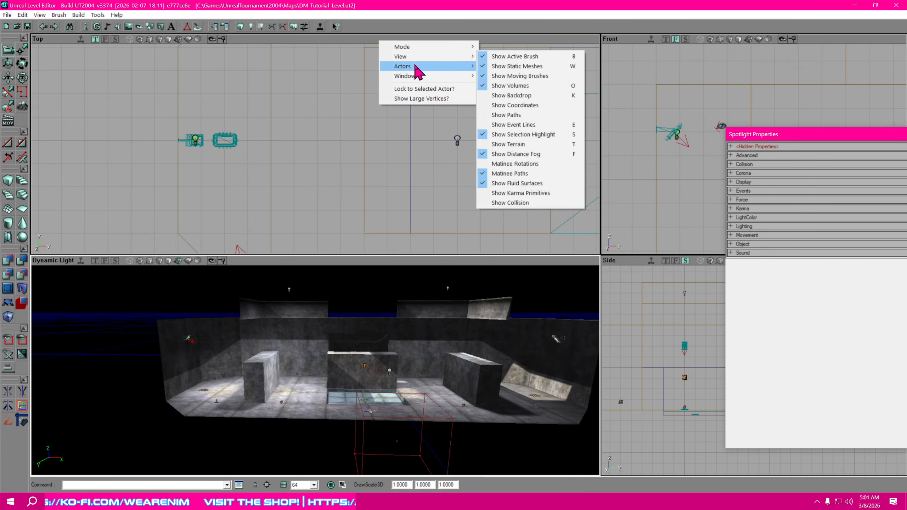
pyautogui.click(534, 102)
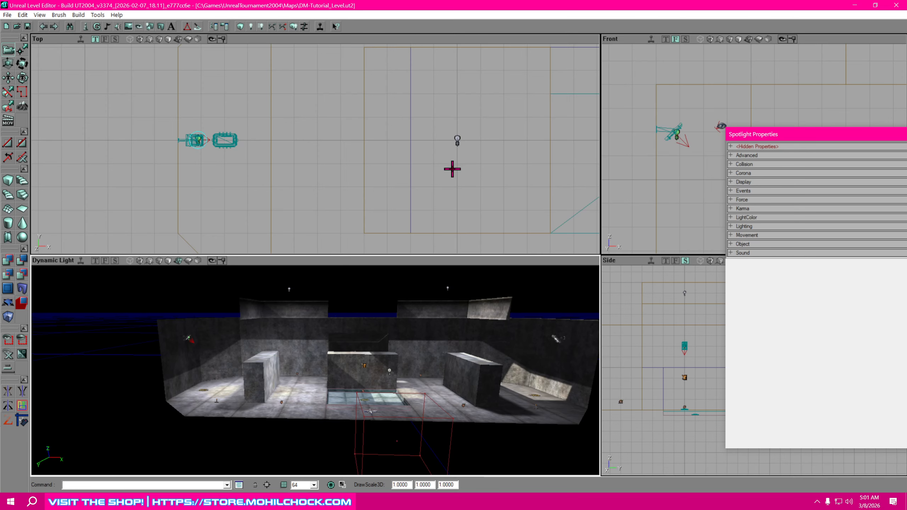
pyautogui.moveTo(452, 169)
pyautogui.mouseDown()
pyautogui.moveTo(567, 143)
pyautogui.moveTo(553, 153)
pyautogui.moveTo(689, 90)
pyautogui.mouseUp()
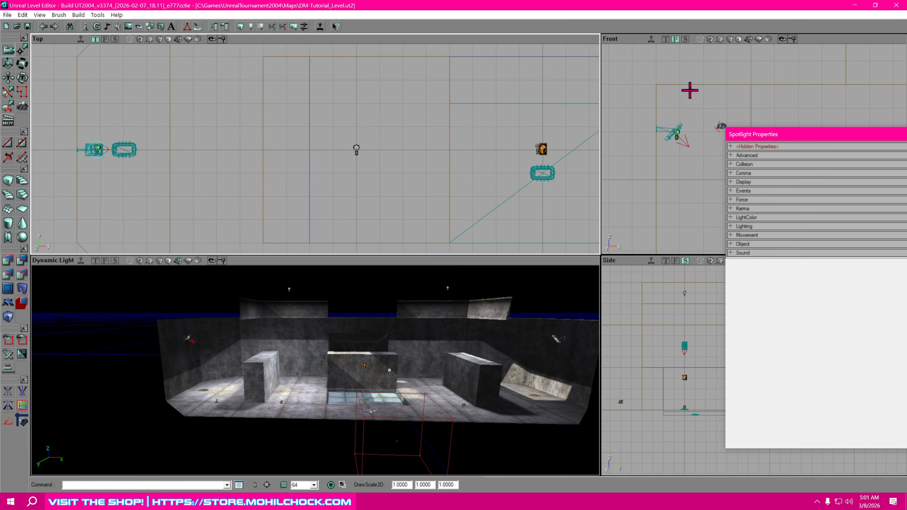
pyautogui.rightClick(838, 48)
pyautogui.moveTo(836, 65)
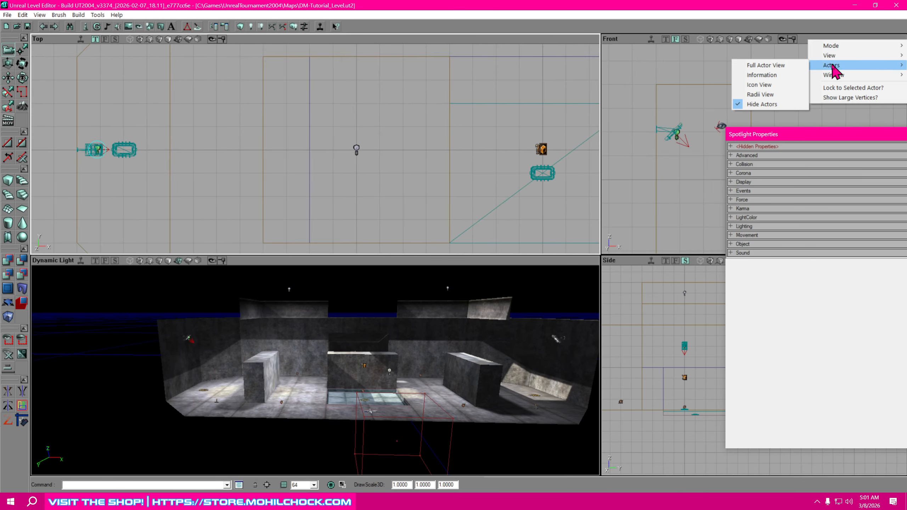
pyautogui.click(779, 95)
# Switch the actor display to Radii View in the Side and Dynamic Light viewports.
pyautogui.rightClick(629, 269)
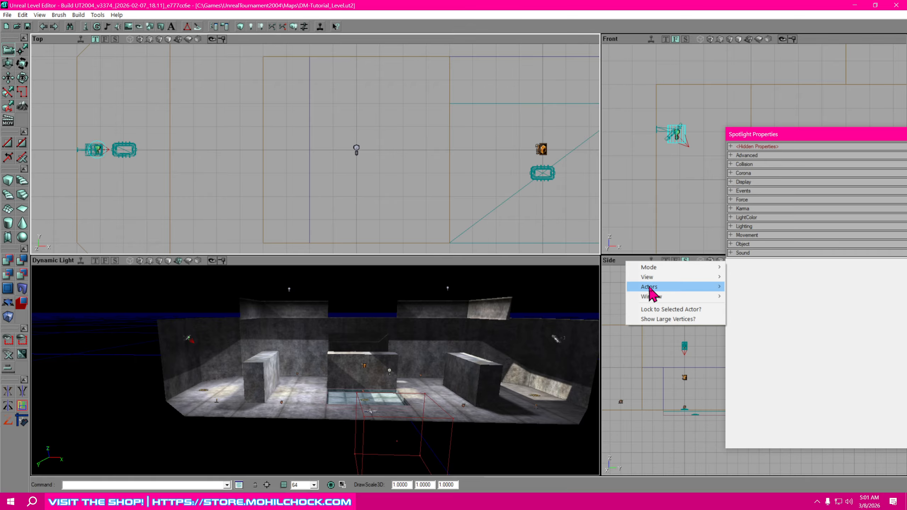
pyautogui.moveTo(650, 286)
pyautogui.click(759, 319)
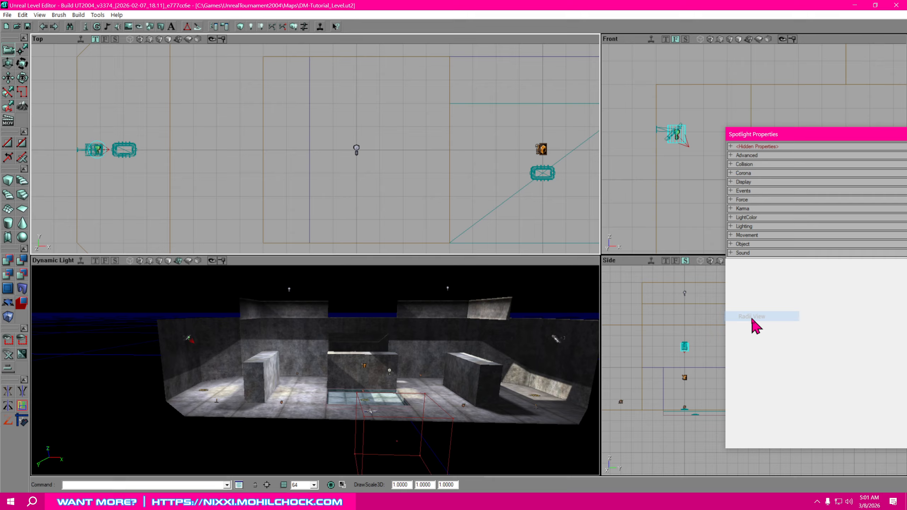
pyautogui.rightClick(485, 261)
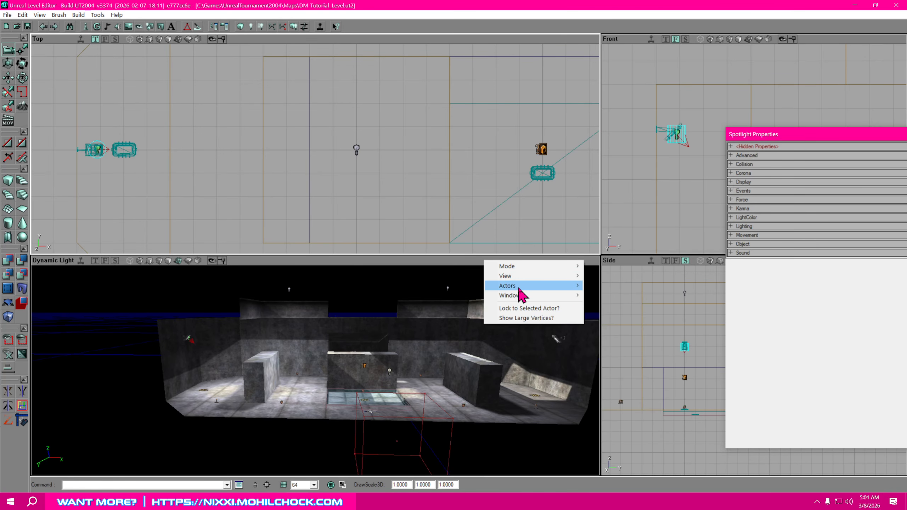
pyautogui.moveTo(551, 288)
pyautogui.click(633, 315)
# Examine the left extension's spotlight, its light radius and the lit floor from outside the room in the 3D view.
pyautogui.moveTo(337, 384); pyautogui.dragTo(342, 361, button='right')
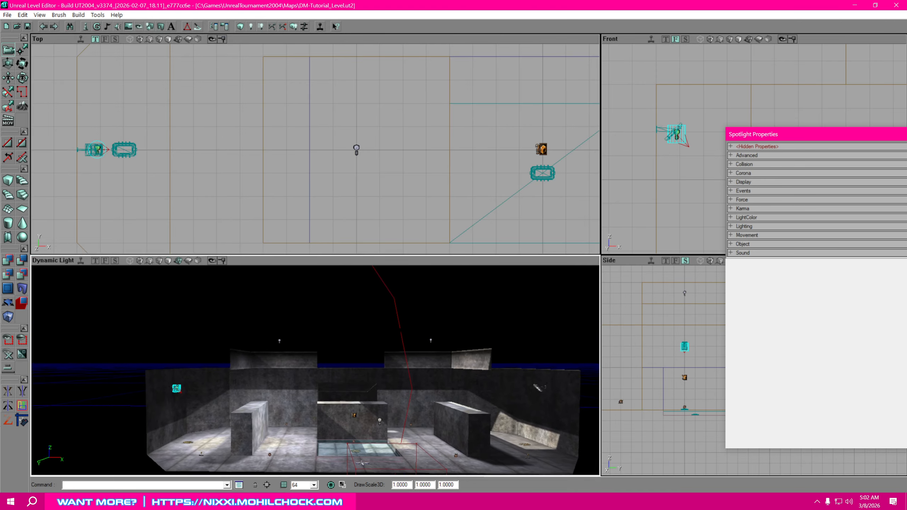
pyautogui.moveTo(337, 384); pyautogui.dragTo(334, 465)
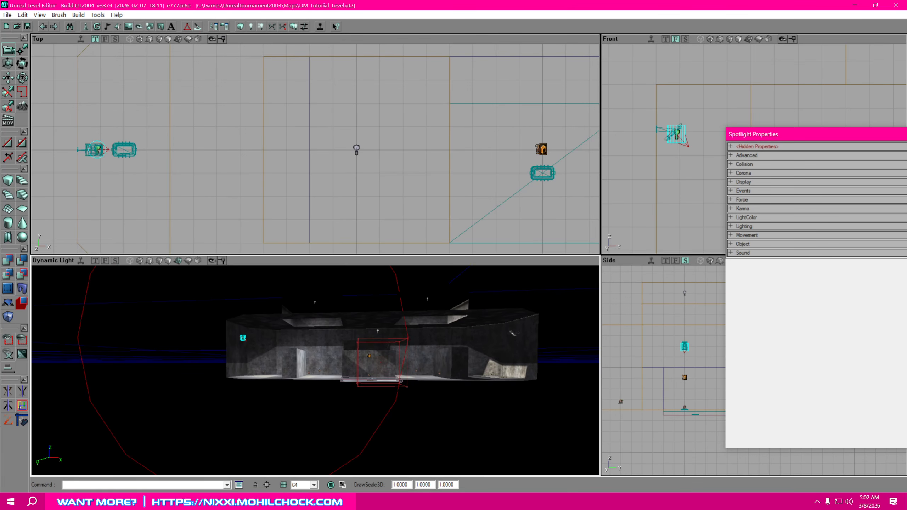
pyautogui.moveTo(336, 384)
pyautogui.mouseDown(button='right')
pyautogui.moveTo(367, 390)
pyautogui.moveTo(341, 379)
pyautogui.moveTo(352, 395)
pyautogui.moveTo(396, 398)
pyautogui.moveTo(334, 398)
pyautogui.mouseUp(button='right')
pyautogui.moveTo(334, 398); pyautogui.dragTo(330, 344)
pyautogui.moveTo(330, 344); pyautogui.dragTo(365, 360, button='right')
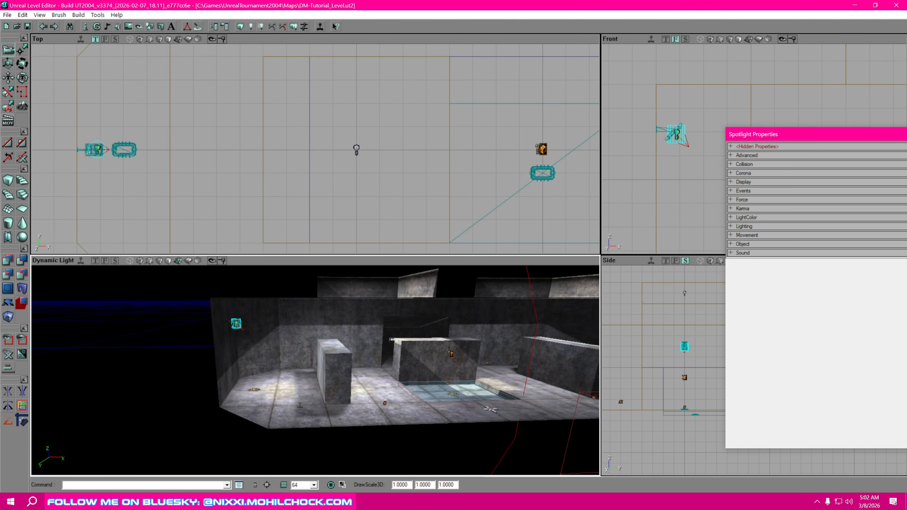
pyautogui.moveTo(364, 360)
pyautogui.mouseDown()
pyautogui.moveTo(361, 341)
pyautogui.moveTo(373, 331)
pyautogui.moveTo(344, 341)
pyautogui.moveTo(361, 353)
pyautogui.moveTo(346, 343)
pyautogui.moveTo(360, 336)
pyautogui.moveTo(348, 346)
pyautogui.moveTo(358, 357)
pyautogui.mouseUp()
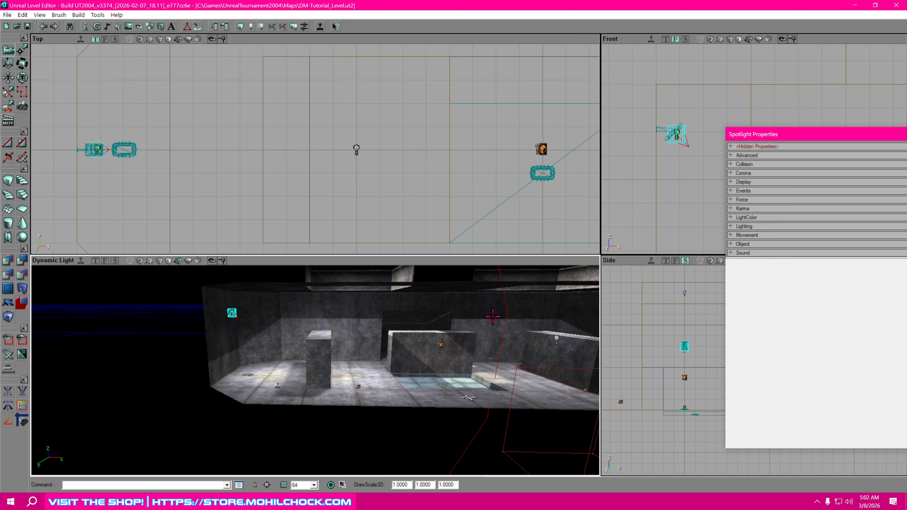
pyautogui.moveTo(447, 348); pyautogui.dragTo(402, 386, button='right')
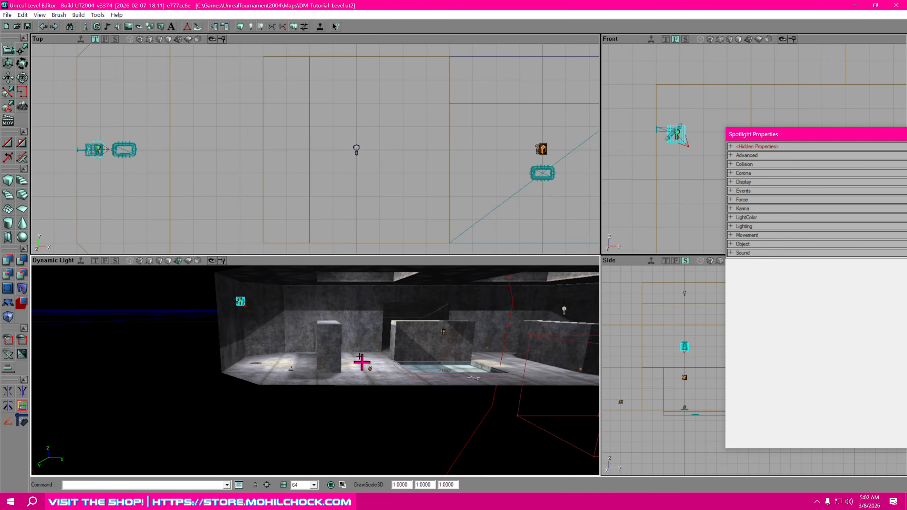
pyautogui.moveTo(402, 386)
pyautogui.mouseDown()
pyautogui.moveTo(374, 375)
pyautogui.moveTo(380, 336)
pyautogui.moveTo(380, 388)
pyautogui.moveTo(403, 382)
pyautogui.mouseUp()
pyautogui.moveTo(403, 382); pyautogui.dragTo(374, 372, button='right')
pyautogui.moveTo(373, 371); pyautogui.dragTo(374, 336)
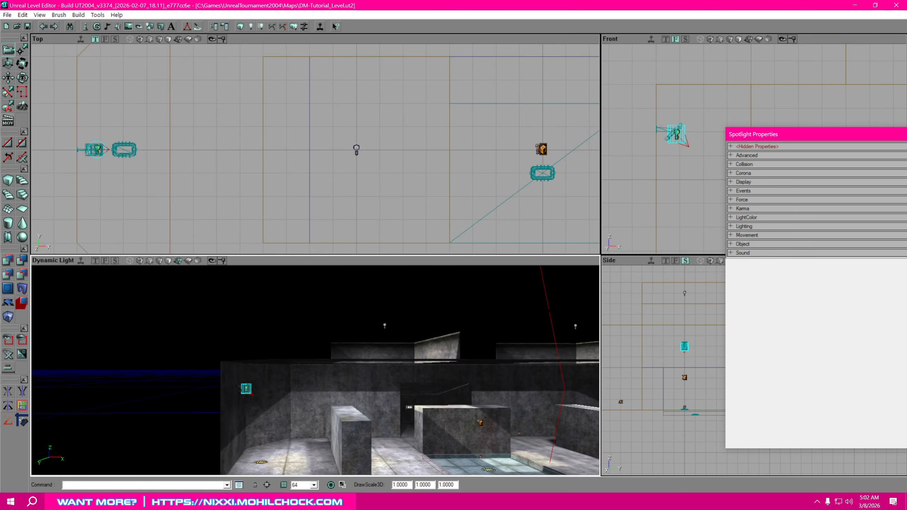
pyautogui.moveTo(373, 336); pyautogui.dragTo(377, 358, button='right')
pyautogui.moveTo(377, 357); pyautogui.dragTo(384, 335)
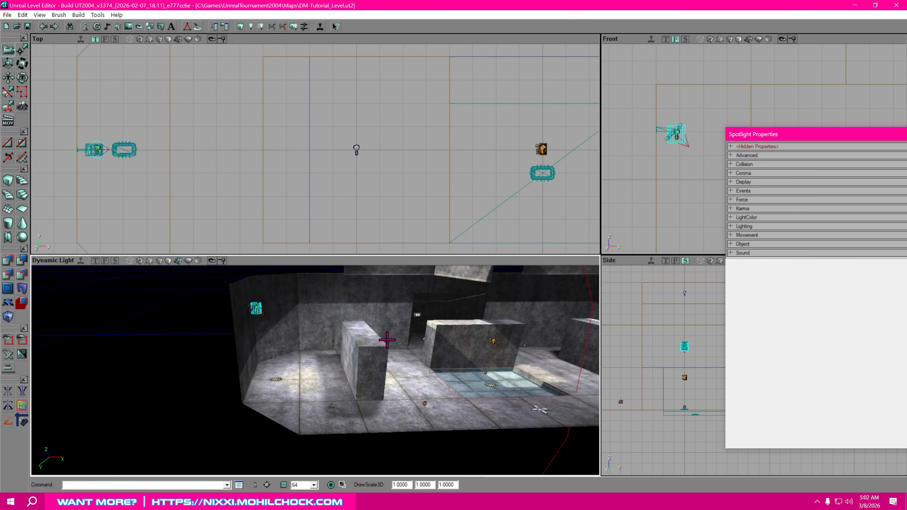
# Set the LightRadius of the left extension's spotlight to 48.
pyautogui.moveTo(857, 139); pyautogui.dragTo(741, 128)
pyautogui.click(621, 215)
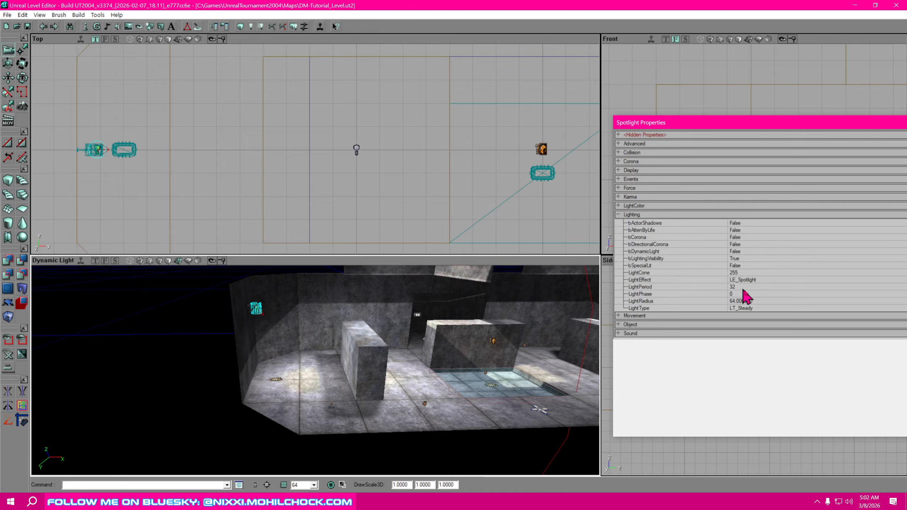
pyautogui.click(758, 302)
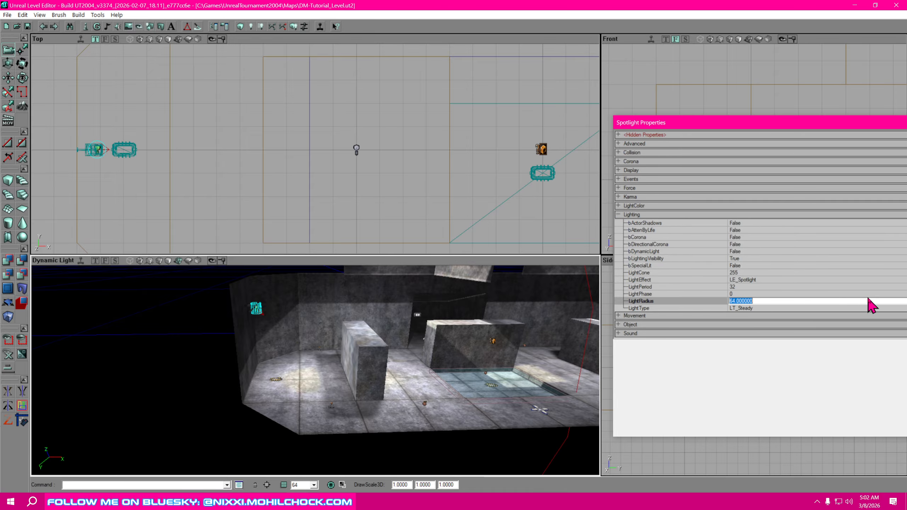
pyautogui.write('48')
pyautogui.press('Return')
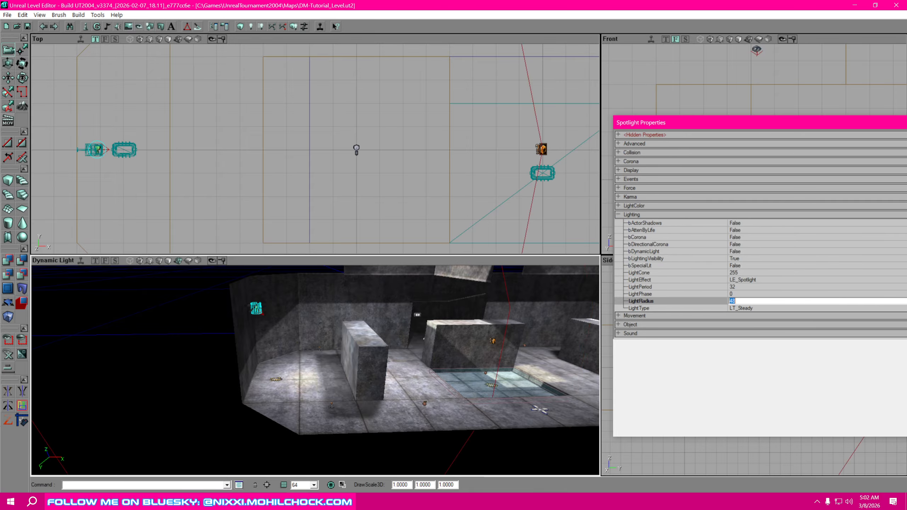
# Set the LightCone of the left extension's spotlight to 224 and close its properties.
pyautogui.moveTo(591, 399); pyautogui.dragTo(493, 395, button='right')
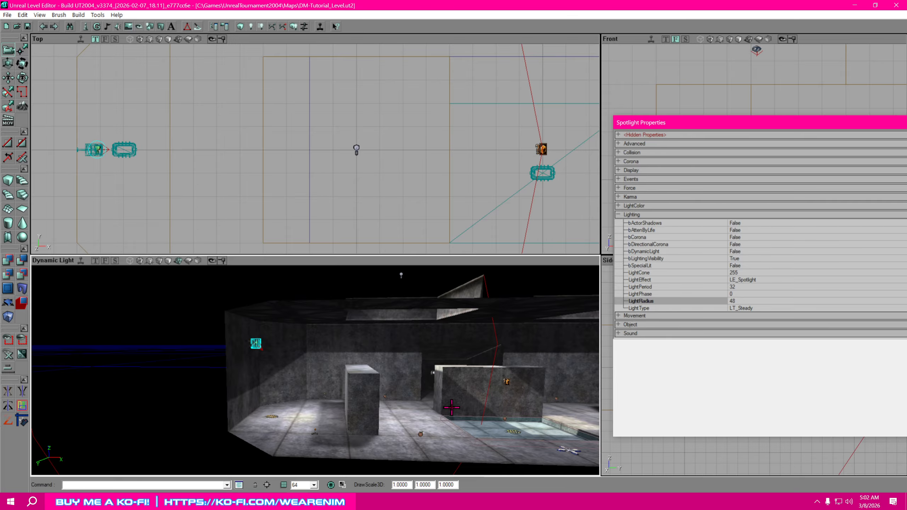
pyautogui.moveTo(452, 408)
pyautogui.mouseDown(button='right')
pyautogui.moveTo(475, 404)
pyautogui.moveTo(480, 434)
pyautogui.moveTo(461, 418)
pyautogui.moveTo(434, 422)
pyautogui.moveTo(461, 411)
pyautogui.mouseUp(button='right')
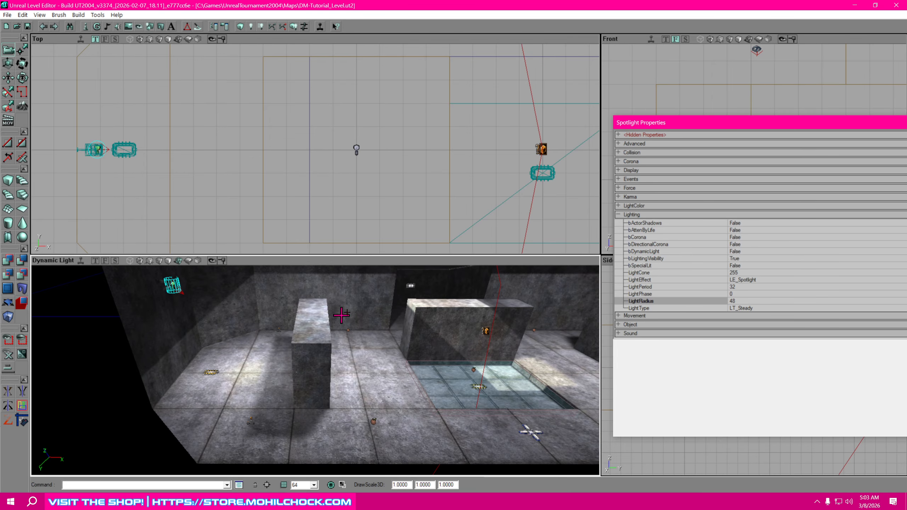
pyautogui.moveTo(530, 432); pyautogui.dragTo(523, 406, button='right')
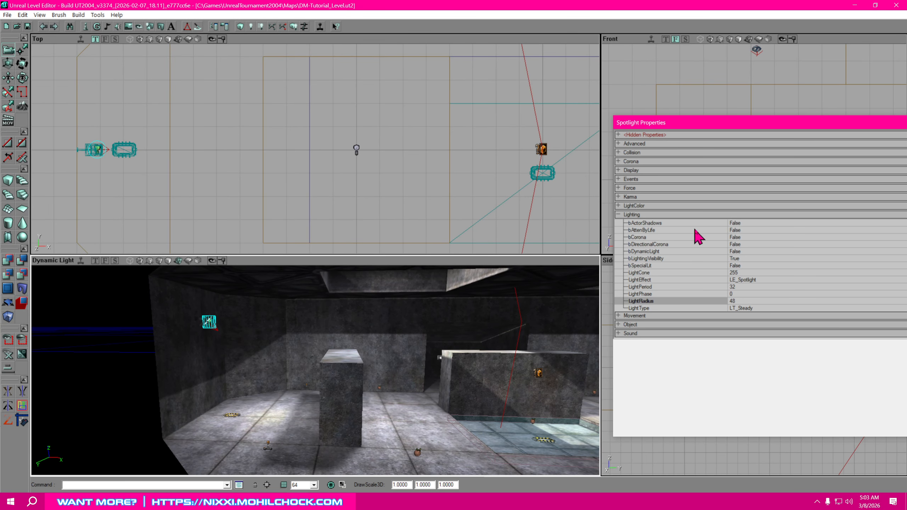
pyautogui.click(756, 274)
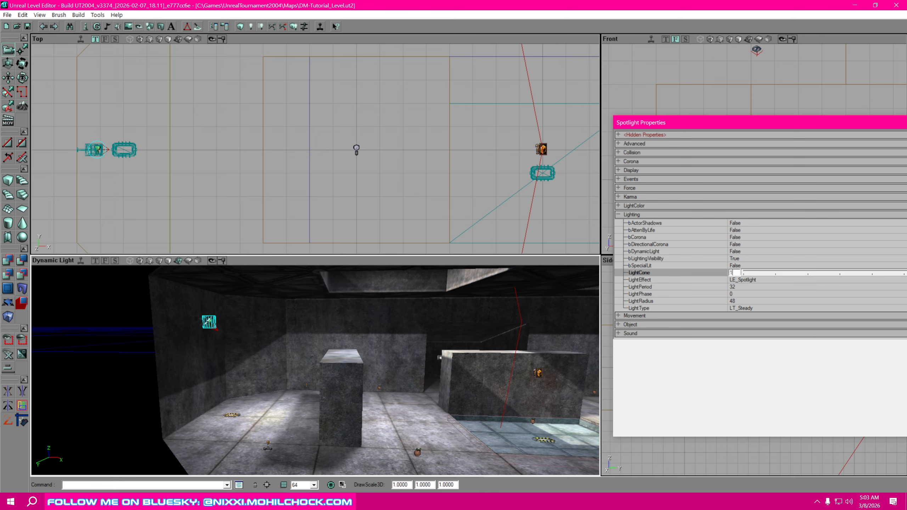
pyautogui.press('Return')
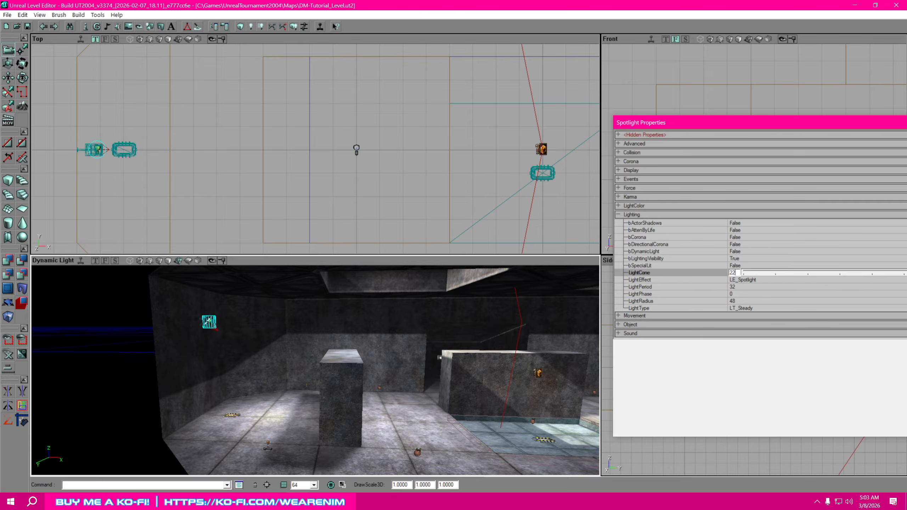
pyautogui.write('224')
pyautogui.press('Return')
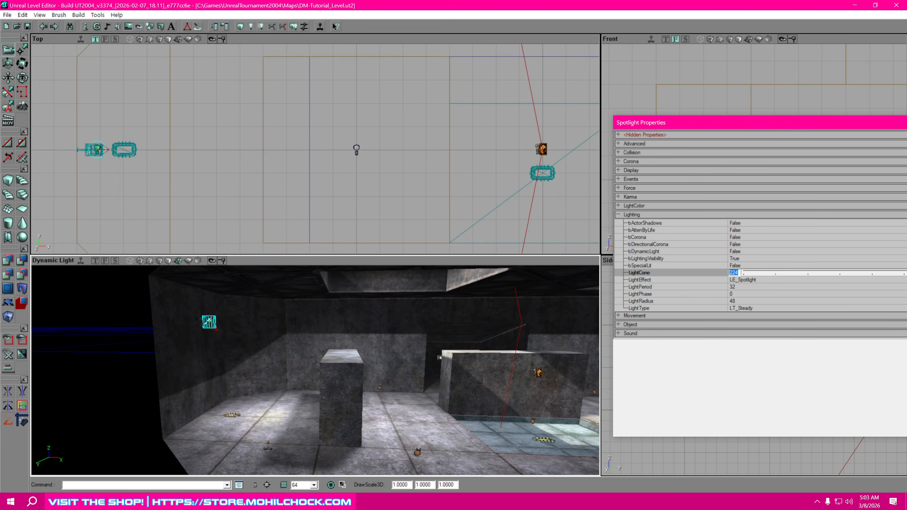
pyautogui.hotkey('alt', 'F4')
# Examine from inside the left extension how the spotlight lights the walls, floor, dividing block and weapon base.
pyautogui.moveTo(445, 410); pyautogui.dragTo(375, 410, button='right')
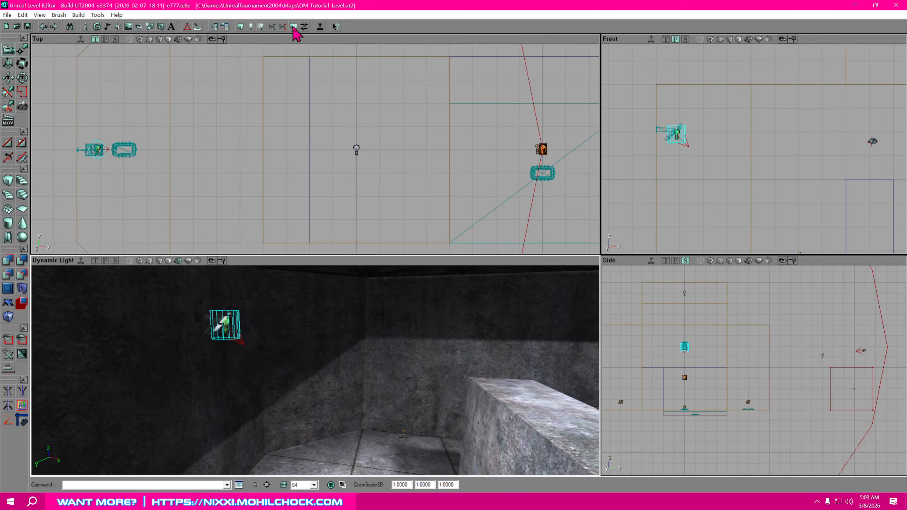
pyautogui.moveTo(321, 372); pyautogui.dragTo(318, 401, button='right')
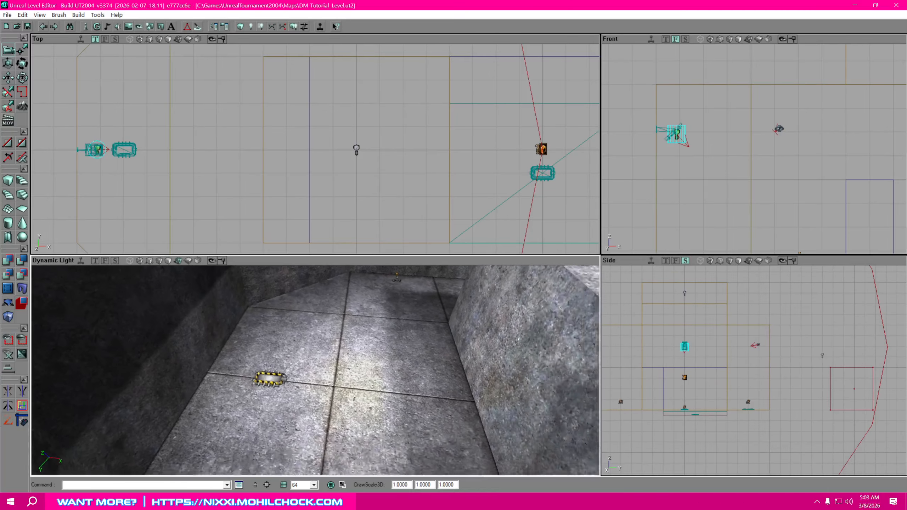
pyautogui.moveTo(350, 371); pyautogui.dragTo(384, 352, button='right')
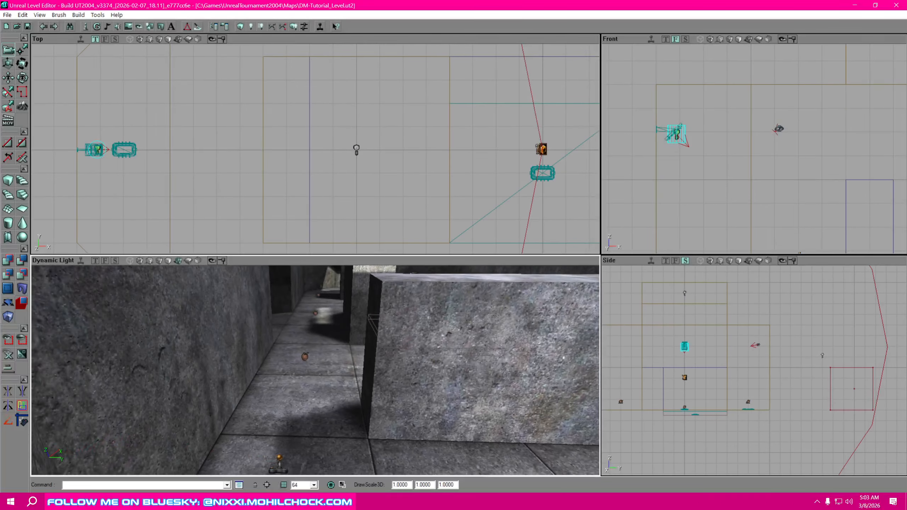
pyautogui.moveTo(322, 386); pyautogui.dragTo(364, 332, button='right')
pyautogui.moveTo(325, 396); pyautogui.dragTo(324, 379)
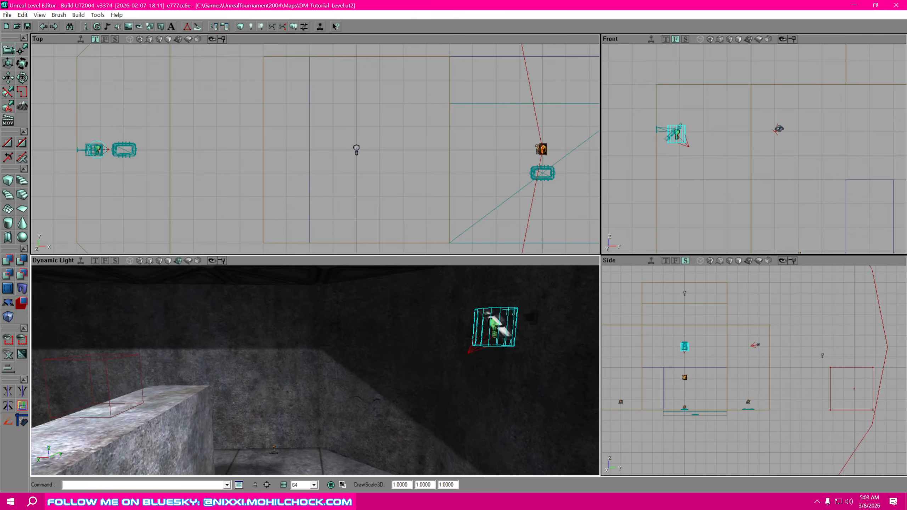
pyautogui.moveTo(324, 378)
pyautogui.mouseDown(button='right')
pyautogui.moveTo(339, 402)
pyautogui.moveTo(338, 384)
pyautogui.mouseUp(button='right')
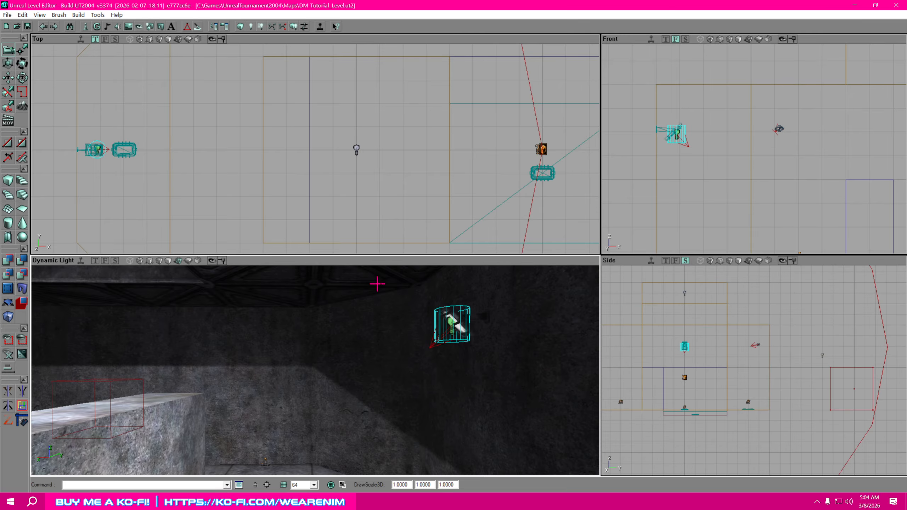
pyautogui.moveTo(513, 393); pyautogui.dragTo(511, 411, button='right')
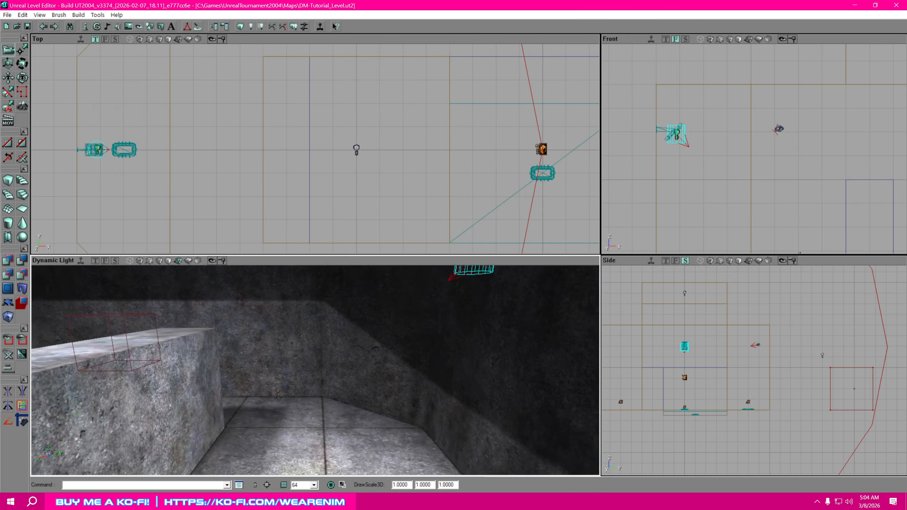
pyautogui.moveTo(511, 411); pyautogui.dragTo(511, 423)
pyautogui.moveTo(511, 424); pyautogui.dragTo(518, 447, button='right')
pyautogui.moveTo(518, 395); pyautogui.dragTo(519, 370)
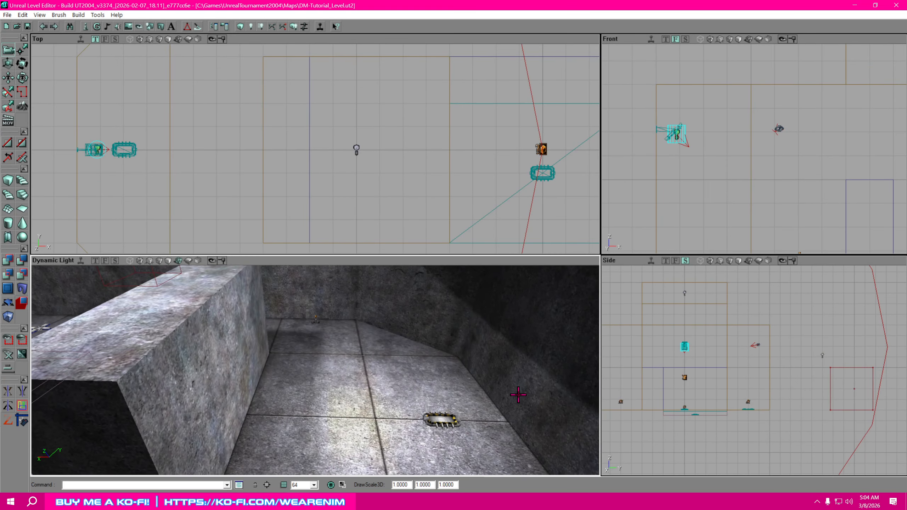
# Move the point light beside the red builder brush into the left extension, between the weapon base and the dividing block.
pyautogui.rightClick(375, 416)
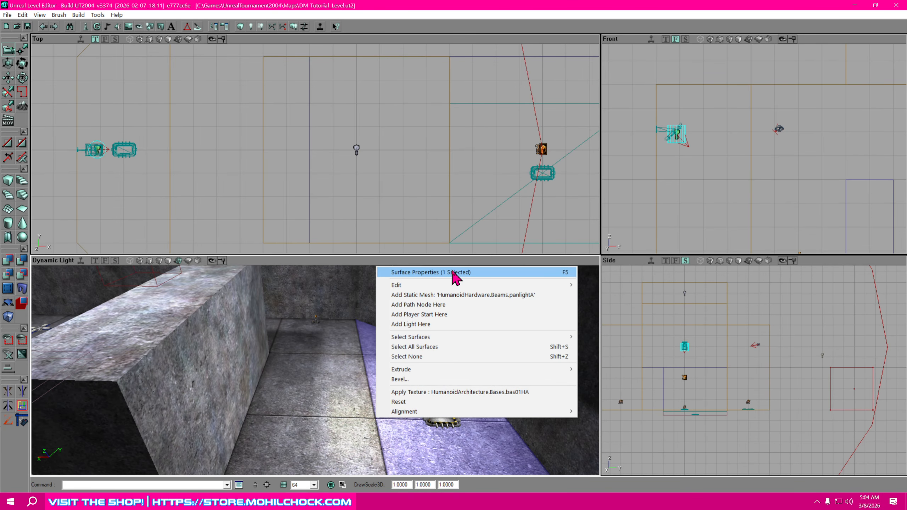
pyautogui.moveTo(454, 175); pyautogui.dragTo(292, 258)
pyautogui.scroll(-6, 454, 174)
pyautogui.scroll(5, 448, 163)
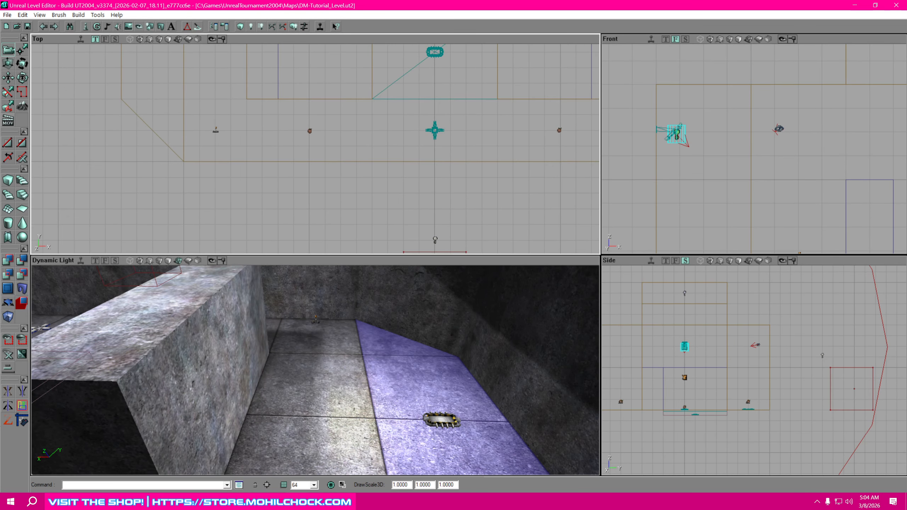
pyautogui.click(436, 239)
pyautogui.keyDown('ctrl'); pyautogui.moveTo(441, 245); pyautogui.dragTo(373, 173); pyautogui.keyUp('ctrl')
pyautogui.keyDown('ctrl'); pyautogui.moveTo(227, 62); pyautogui.dragTo(208, 51); pyautogui.keyUp('ctrl')
pyautogui.moveTo(468, 246); pyautogui.dragTo(640, 410)
pyautogui.moveTo(384, 222); pyautogui.dragTo(391, 223)
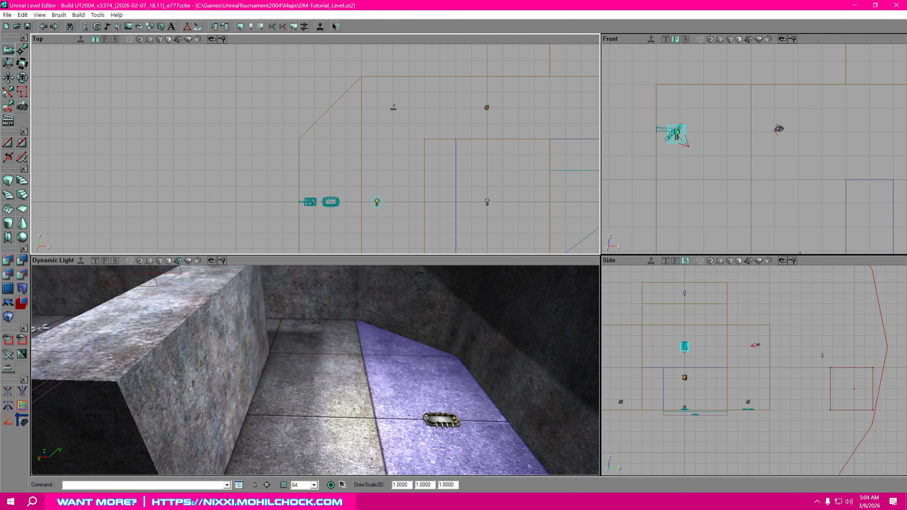
# Lower the moved light to about half the height of the dividing block.
pyautogui.moveTo(729, 402); pyautogui.dragTo(838, 387)
pyautogui.moveTo(725, 163); pyautogui.dragTo(750, 186)
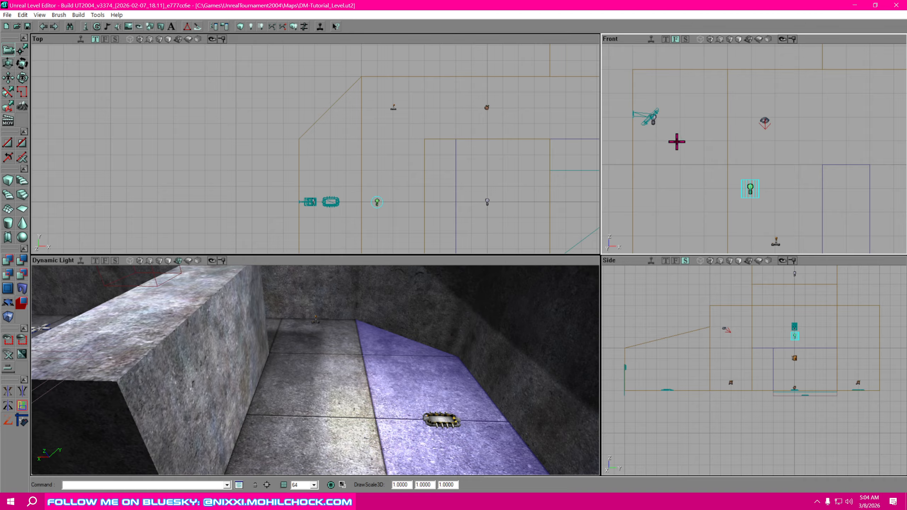
pyautogui.moveTo(755, 194)
pyautogui.mouseDown()
pyautogui.moveTo(763, 195)
pyautogui.moveTo(745, 190)
pyautogui.moveTo(753, 211)
pyautogui.mouseUp()
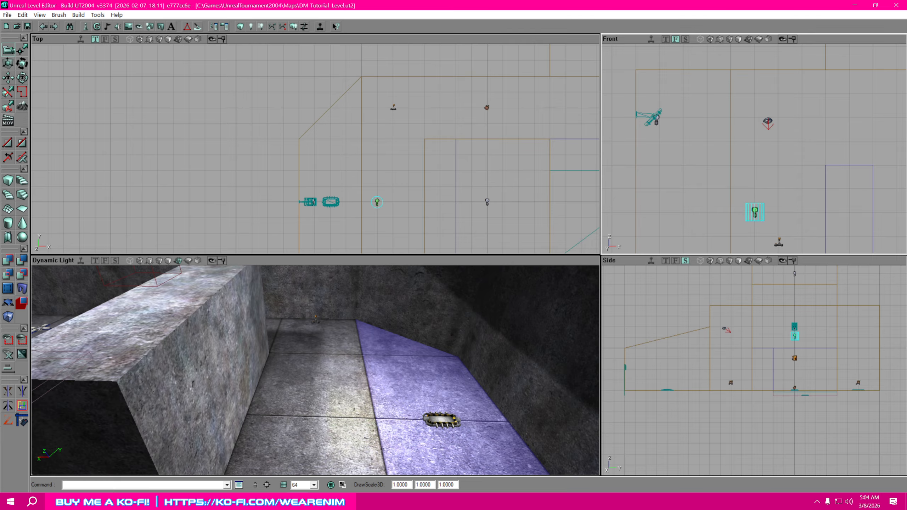
pyautogui.moveTo(755, 212); pyautogui.dragTo(711, 181)
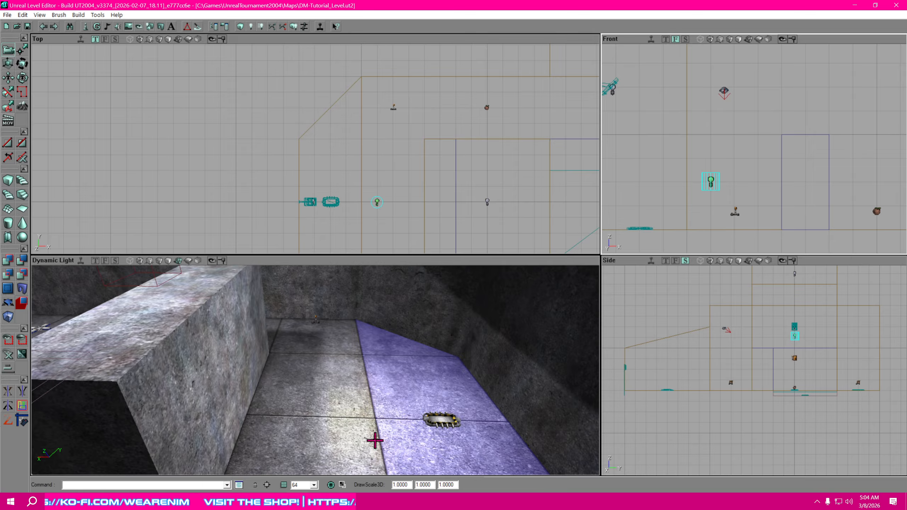
# Set the LightBrightness of the left extension's point light to 32.
pyautogui.moveTo(375, 440)
pyautogui.mouseDown(button='right')
pyautogui.moveTo(374, 411)
pyautogui.moveTo(321, 404)
pyautogui.moveTo(361, 410)
pyautogui.moveTo(379, 436)
pyautogui.mouseUp(button='right')
pyautogui.rightClick(359, 353)
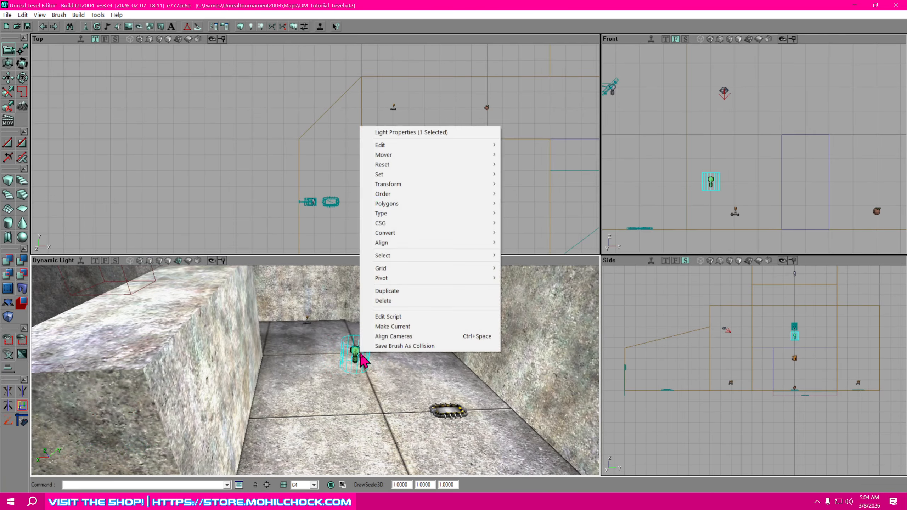
pyautogui.click(419, 132)
pyautogui.click(519, 206)
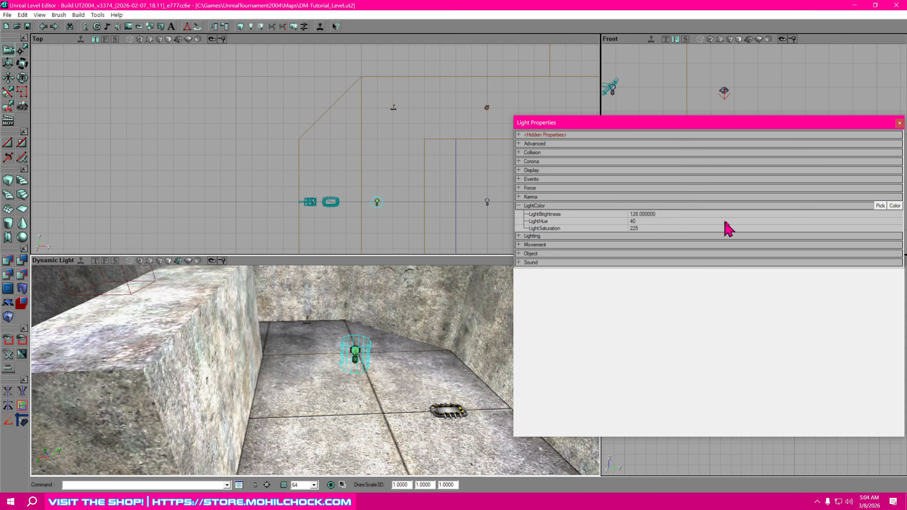
pyautogui.click(681, 214)
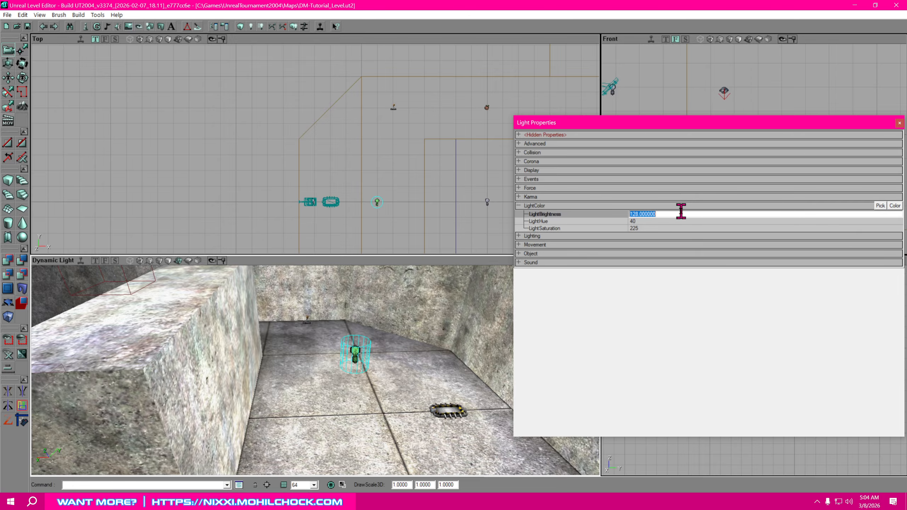
pyautogui.write('32')
pyautogui.press('Return')
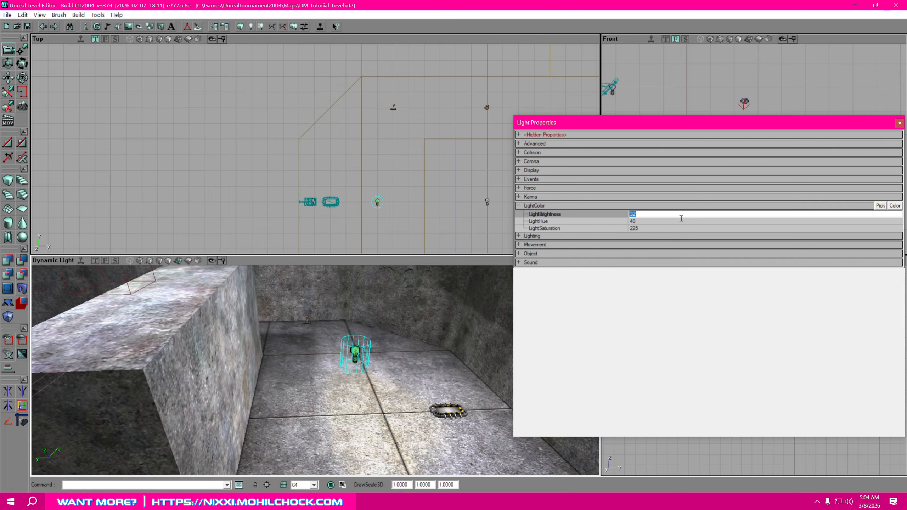
# Check the lighting around the left extension and set the point light's LightHue to 192.
pyautogui.moveTo(390, 382); pyautogui.dragTo(387, 329, button='right')
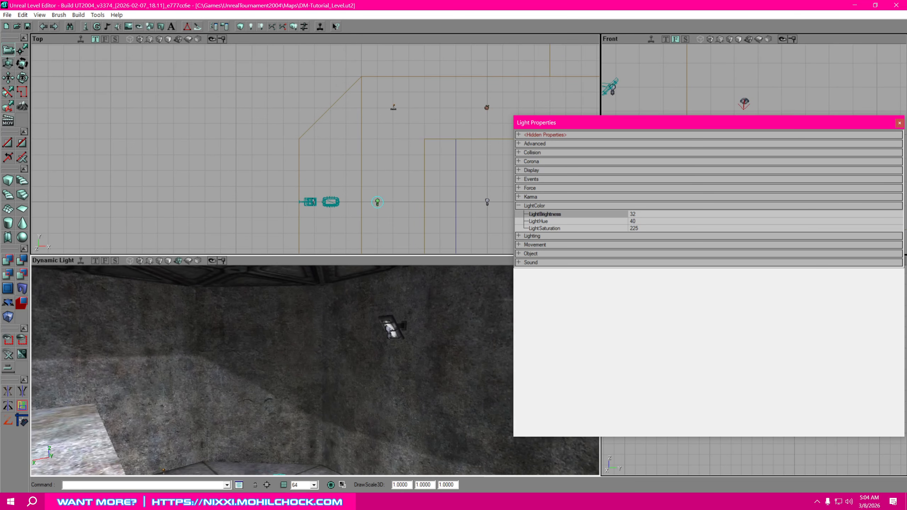
pyautogui.moveTo(388, 329); pyautogui.dragTo(411, 360)
pyautogui.moveTo(411, 361); pyautogui.dragTo(382, 386, button='right')
pyautogui.moveTo(382, 386); pyautogui.dragTo(388, 359)
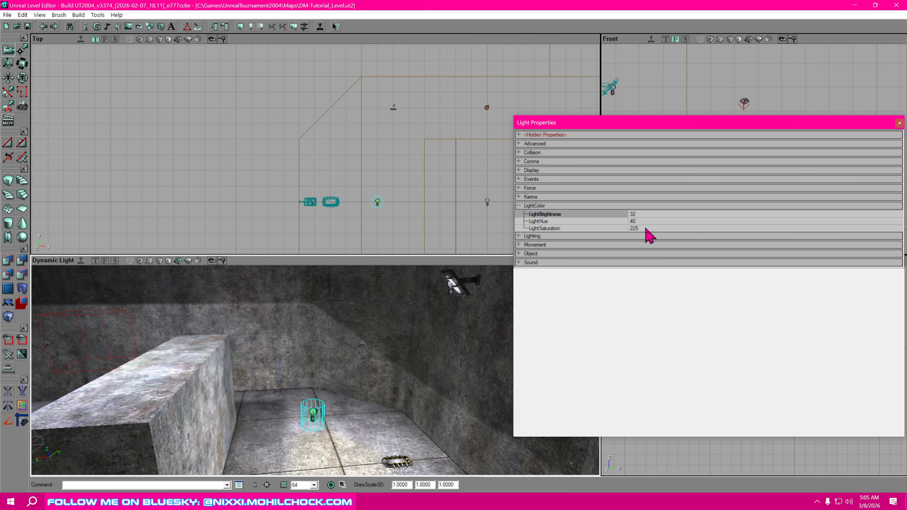
pyautogui.click(667, 222)
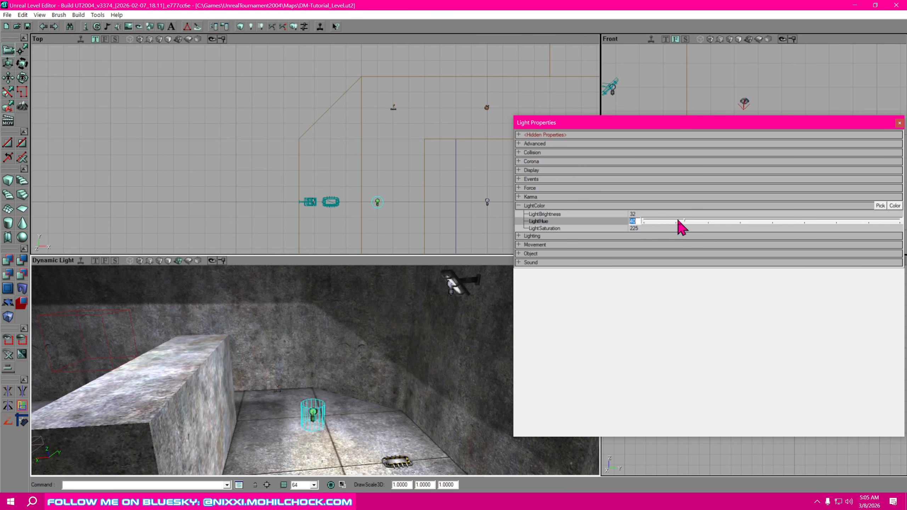
pyautogui.moveTo(387, 356); pyautogui.dragTo(381, 398, button='right')
pyautogui.click(647, 222)
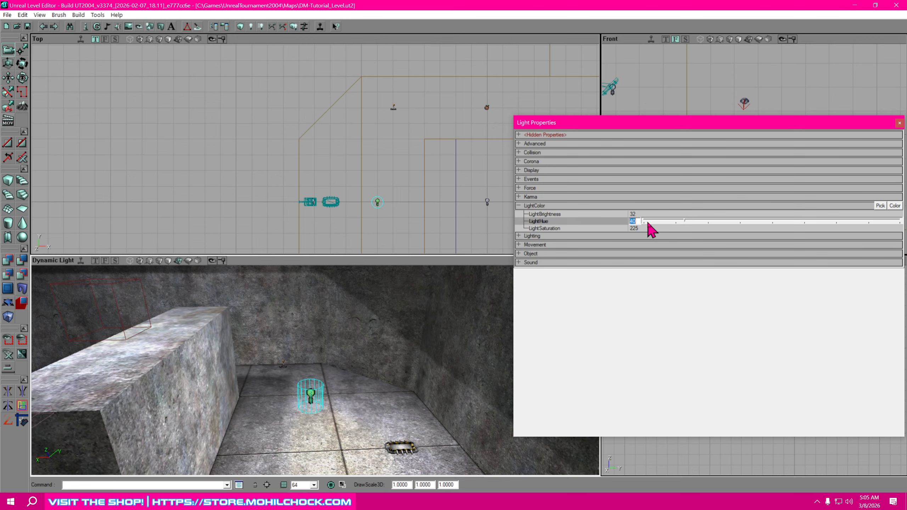
pyautogui.write('192')
pyautogui.press('Return')
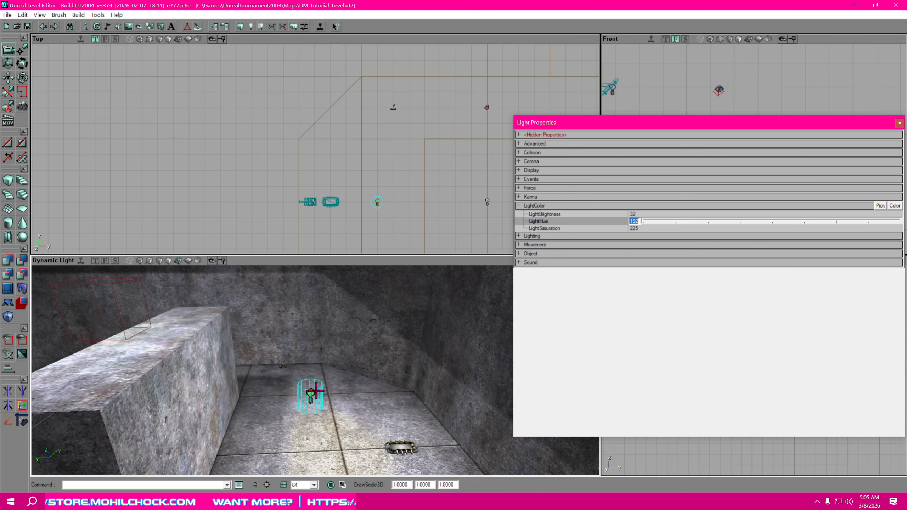
# Set the point light's LightSaturation to 192 and close its properties.
pyautogui.click(647, 229)
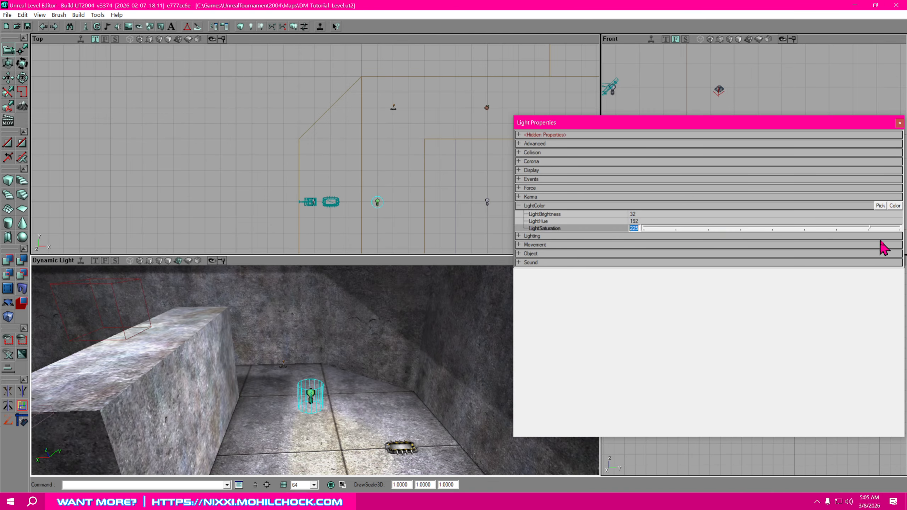
pyautogui.click(870, 229)
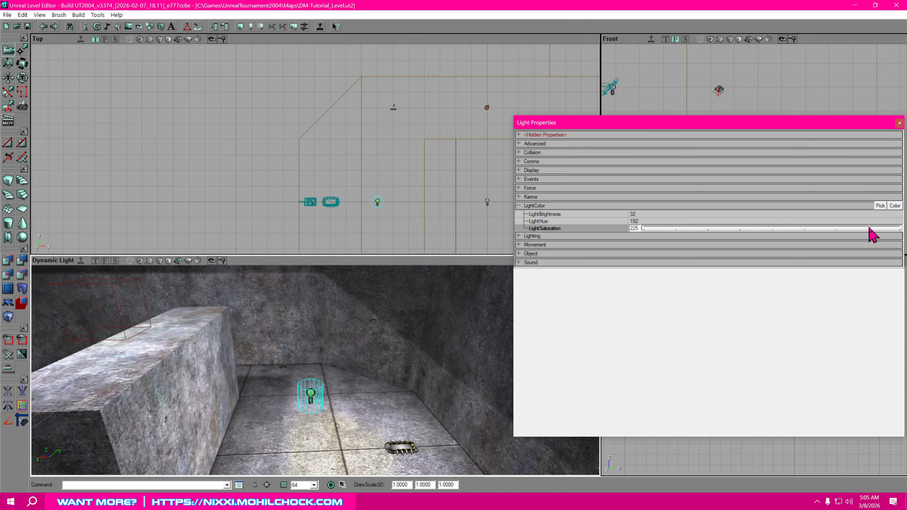
pyautogui.moveTo(870, 229); pyautogui.dragTo(837, 236)
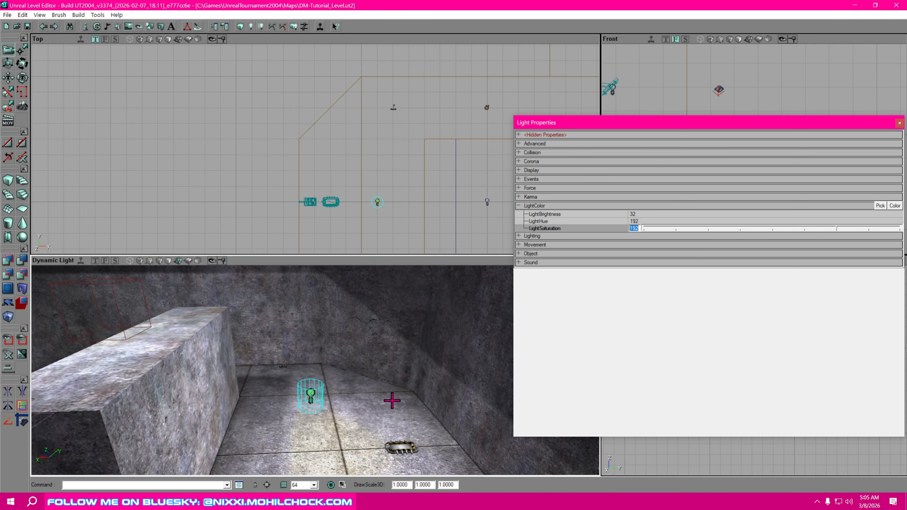
pyautogui.moveTo(395, 399); pyautogui.dragTo(403, 290, button='right')
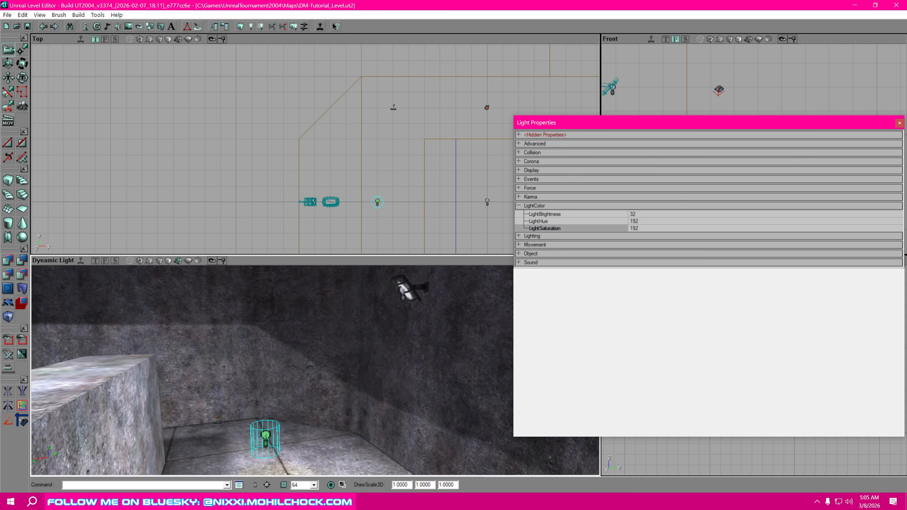
pyautogui.click(898, 126)
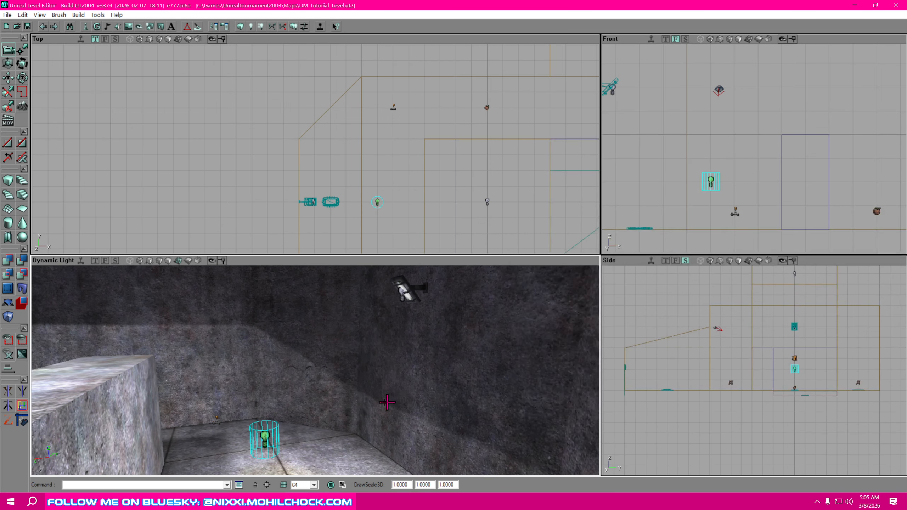
# Set the LightHue and LightSaturation of the left extension's wall spotlight to 192 each.
pyautogui.moveTo(380, 396); pyautogui.dragTo(363, 376, button='right')
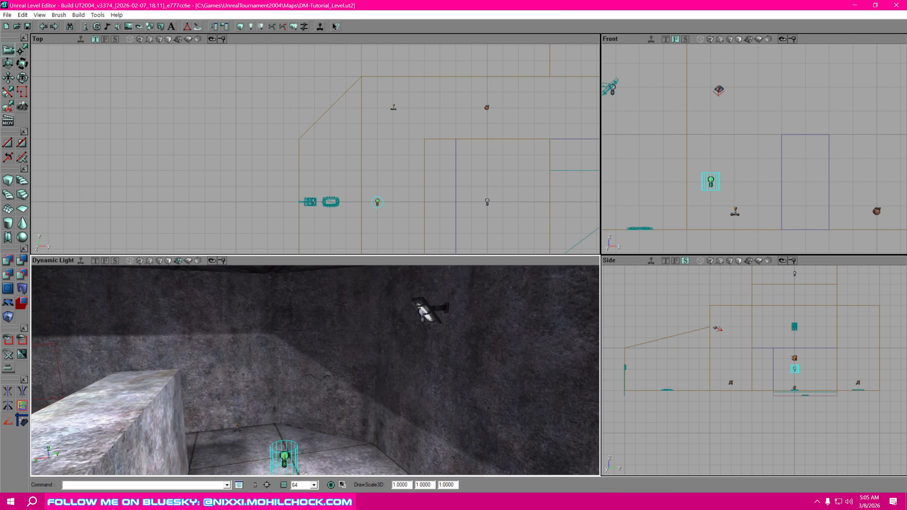
pyautogui.click(422, 320)
pyautogui.moveTo(432, 366); pyautogui.dragTo(455, 359, button='right')
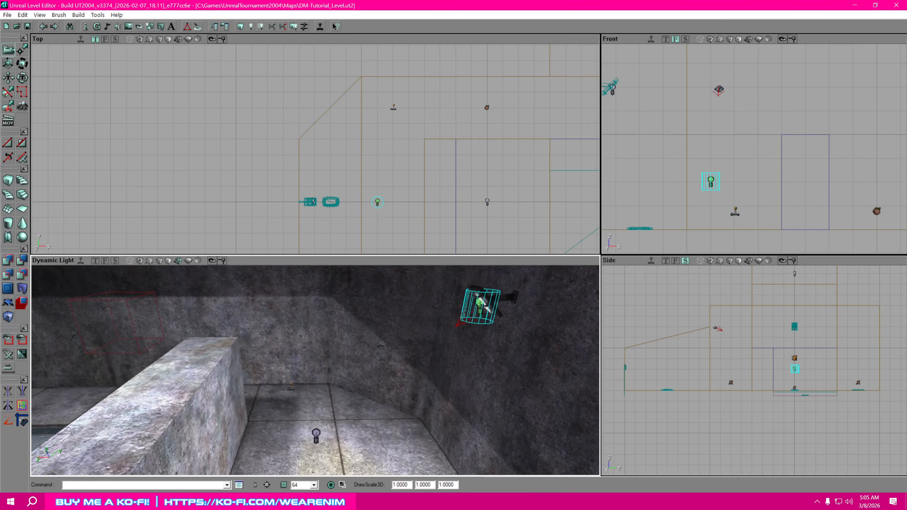
pyautogui.rightClick(479, 311)
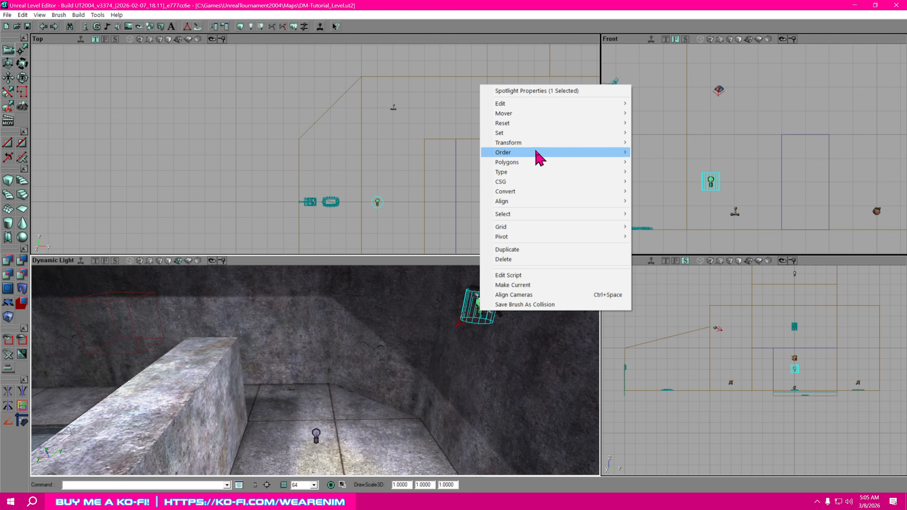
pyautogui.click(529, 91)
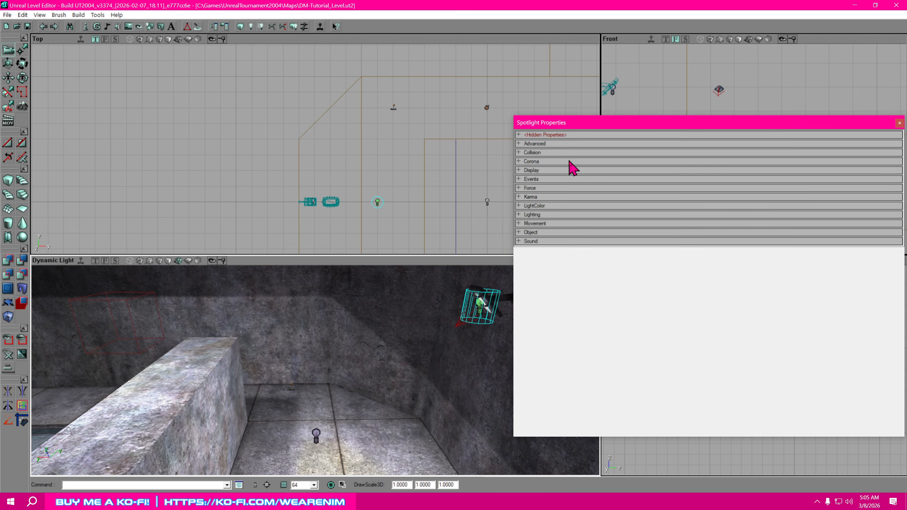
pyautogui.click(520, 207)
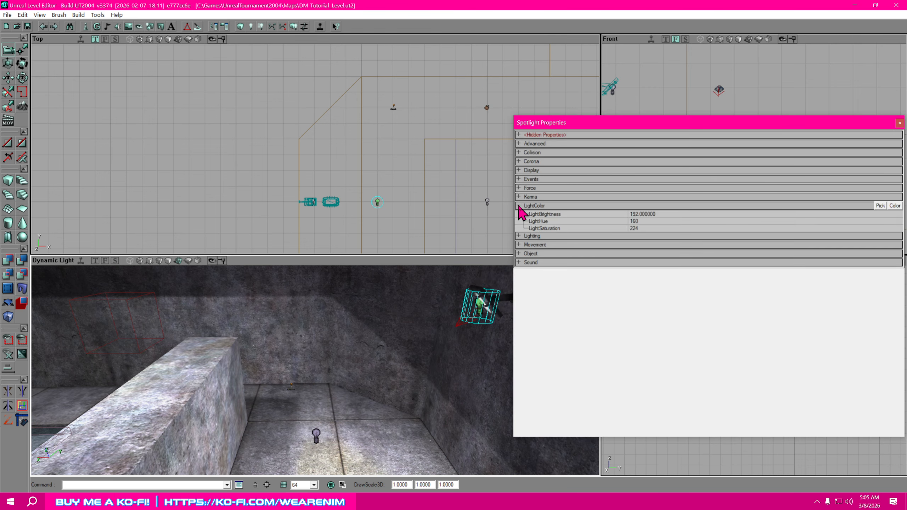
pyautogui.click(649, 221)
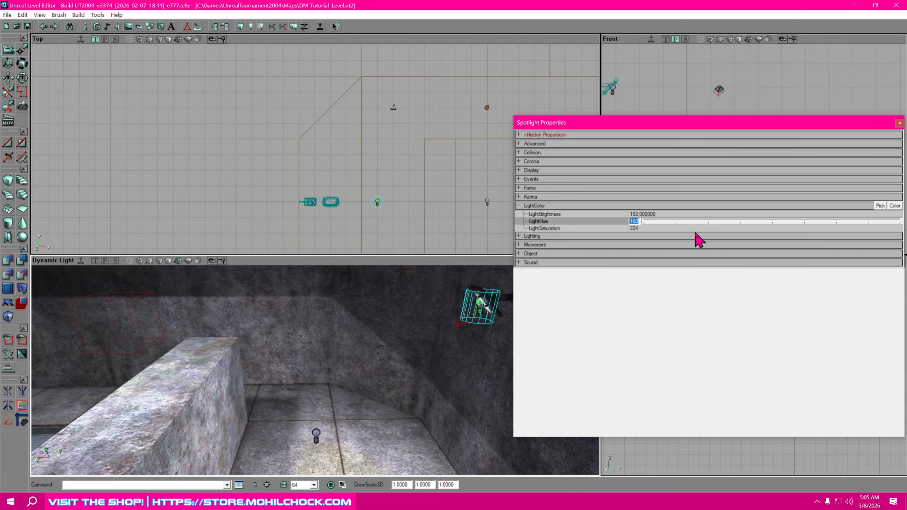
pyautogui.write('192')
pyautogui.click(654, 229)
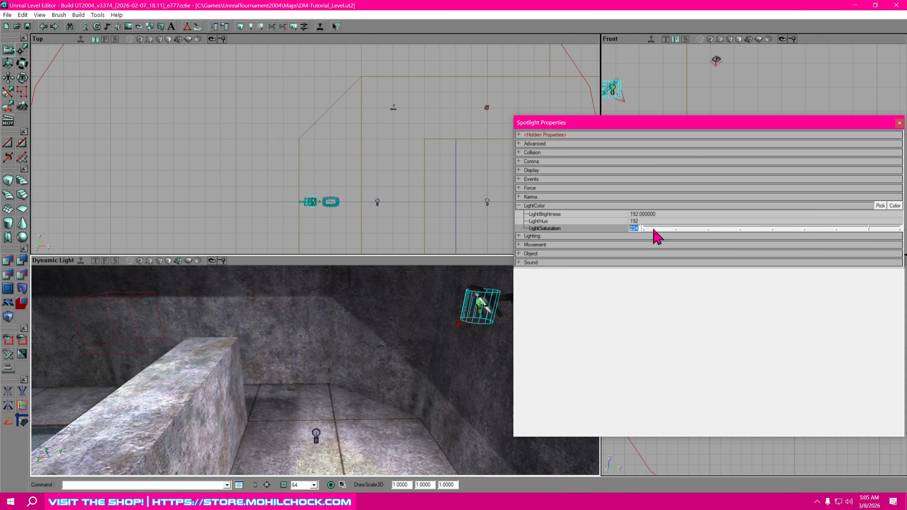
pyautogui.write('192')
# Set the spotlight's LightBrightness to 128 and its LightHue to 170.
pyautogui.click(659, 213)
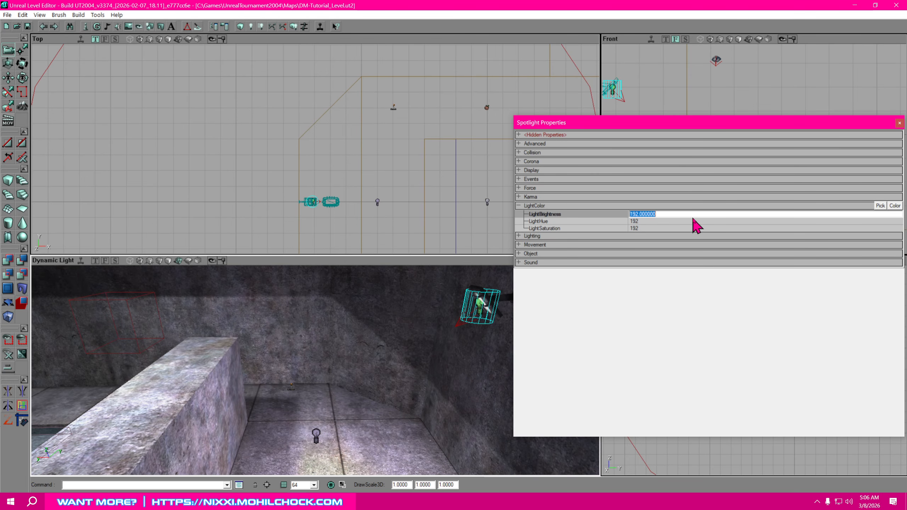
pyautogui.write('128')
pyautogui.press('Return')
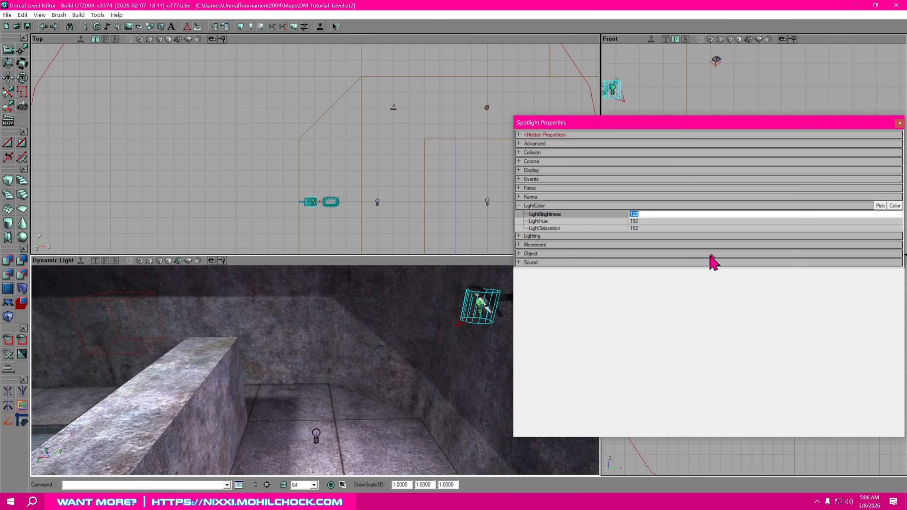
pyautogui.click(645, 222)
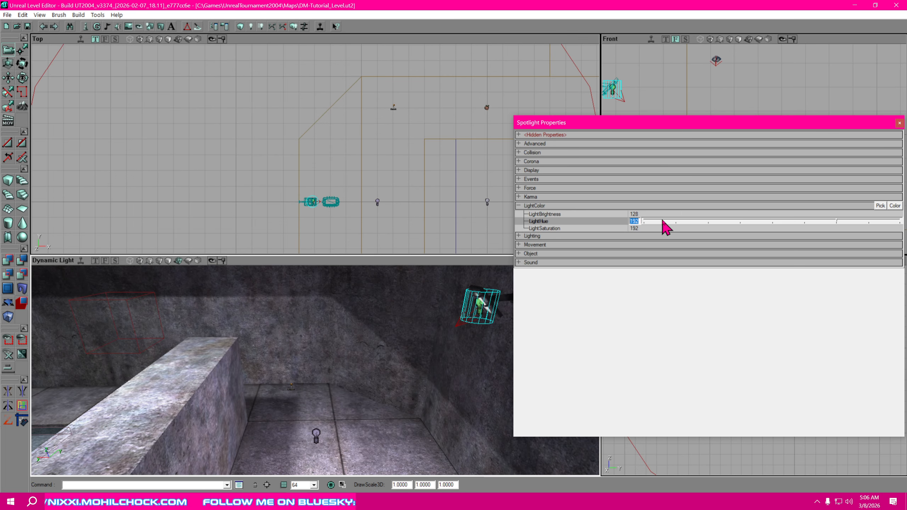
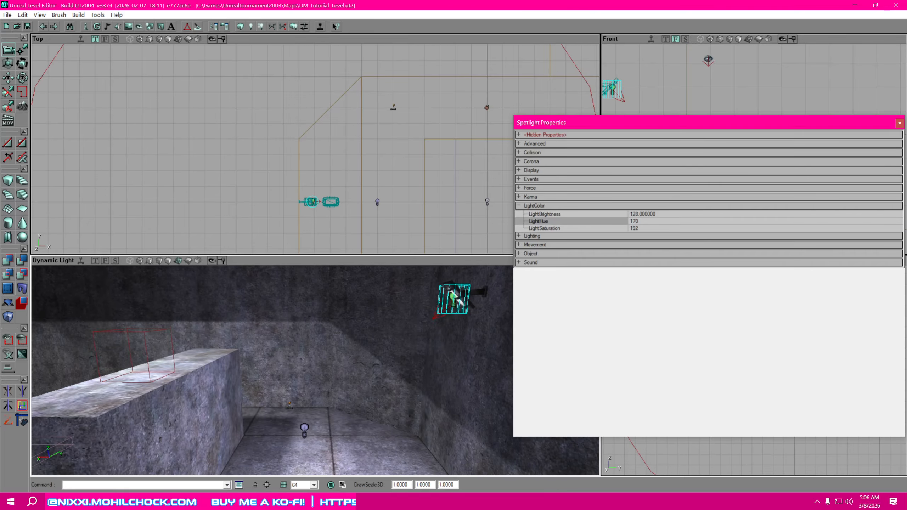
# Set the LightRadius of the left extension's point light to 32.
pyautogui.click(321, 418)
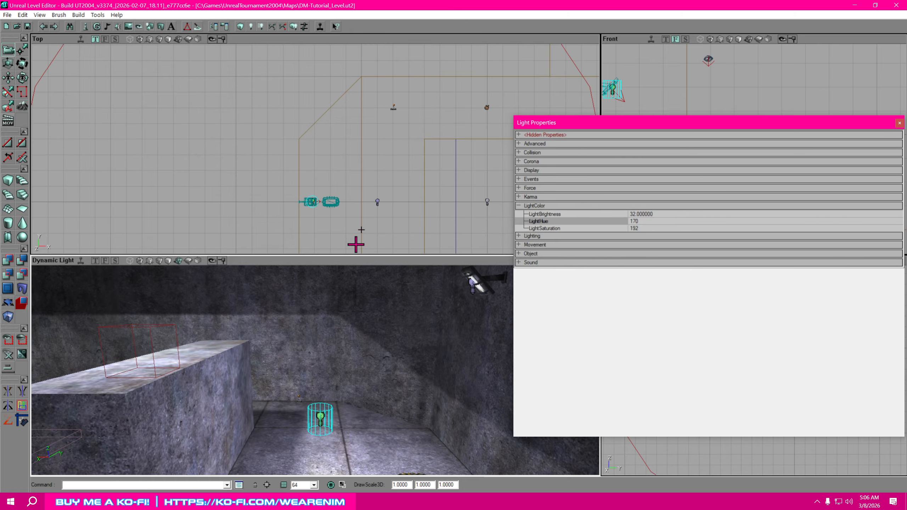
pyautogui.moveTo(400, 168); pyautogui.dragTo(511, 251)
pyautogui.scroll(-4, 399, 168)
pyautogui.moveTo(399, 168); pyautogui.dragTo(459, 140)
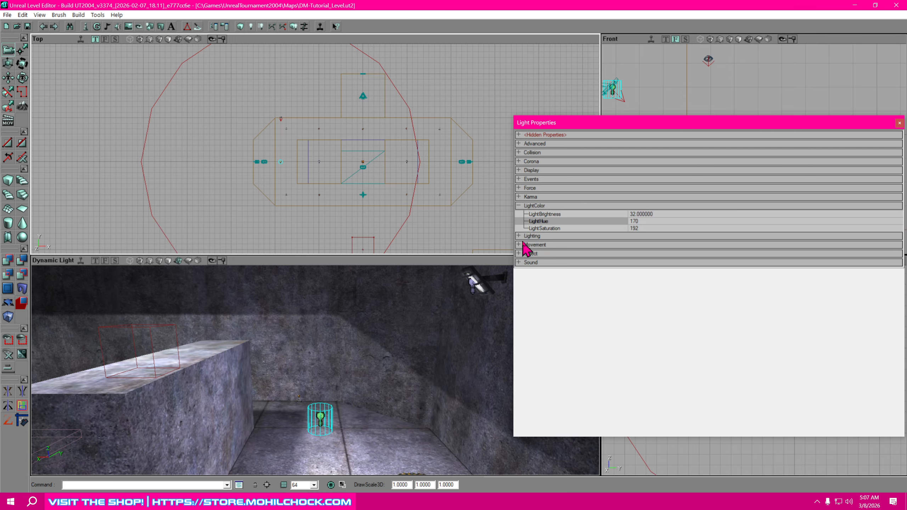
pyautogui.click(519, 236)
pyautogui.click(659, 322)
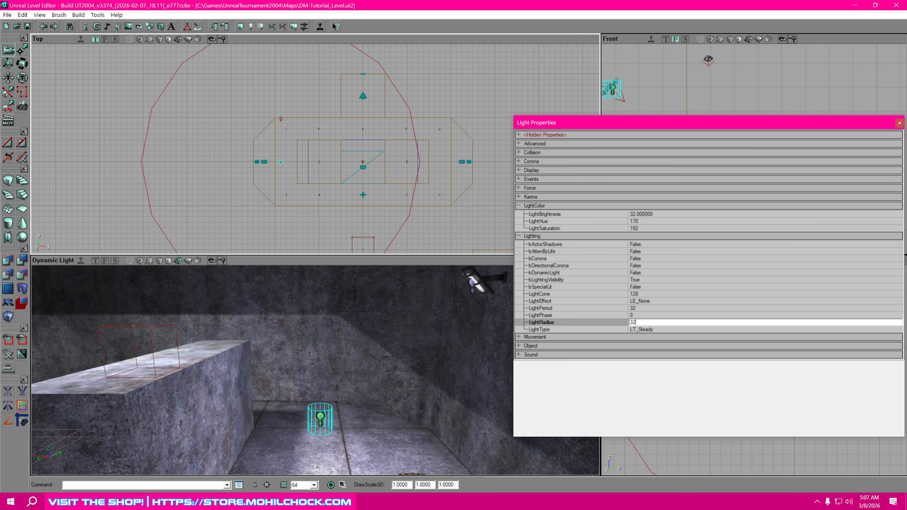
pyautogui.write('32')
pyautogui.press('Return')
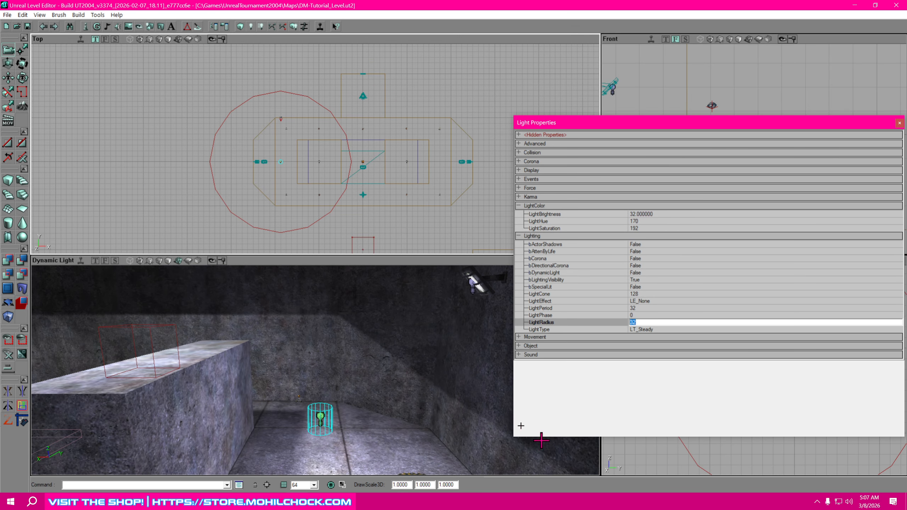
# Close the light properties and move the left extension's point light onto the line where the extension meets the main room, slightly higher above the floor.
pyautogui.moveTo(368, 360); pyautogui.dragTo(380, 382, button='right')
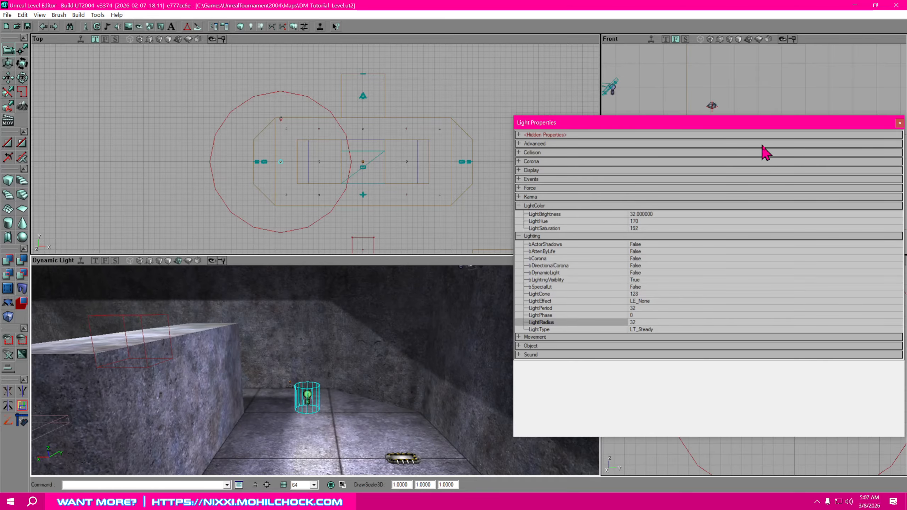
pyautogui.click(899, 123)
pyautogui.moveTo(805, 402); pyautogui.dragTo(773, 418, button='right')
pyautogui.moveTo(788, 181); pyautogui.dragTo(816, 218, button='right')
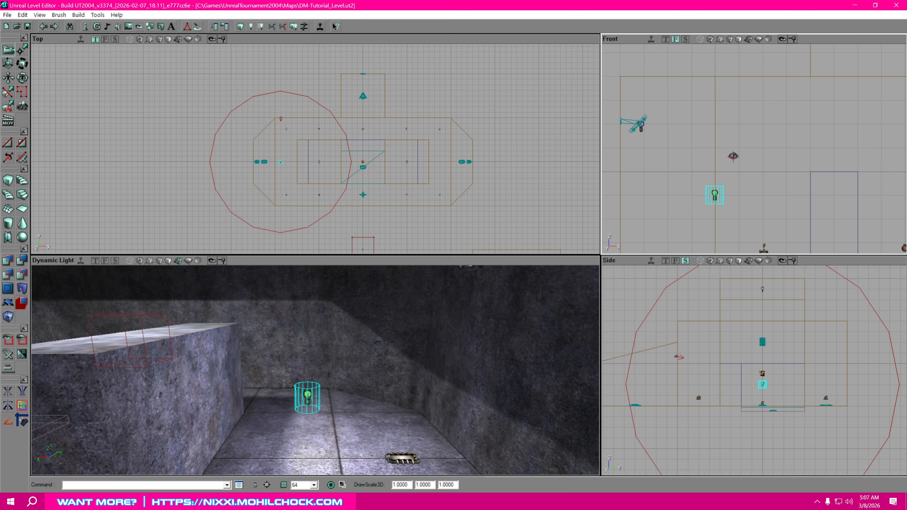
pyautogui.scroll(-6, 780, 207)
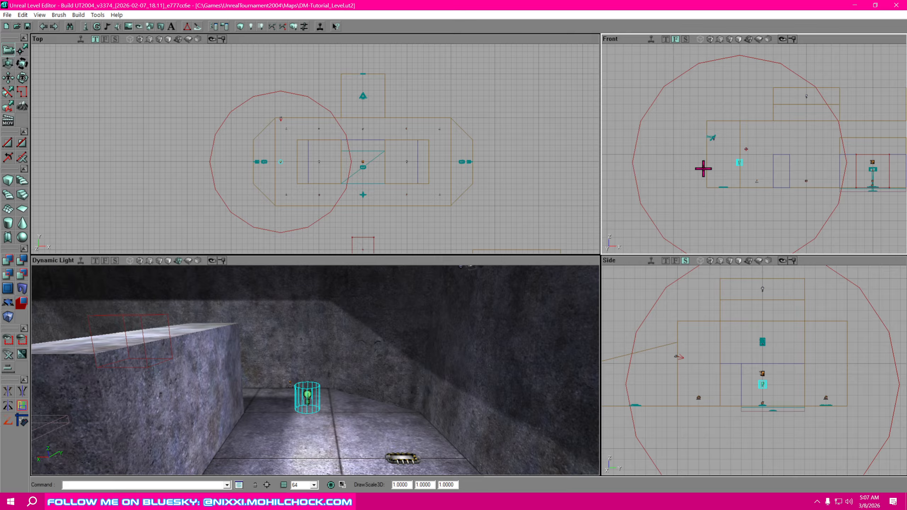
pyautogui.moveTo(745, 123); pyautogui.dragTo(732, 140)
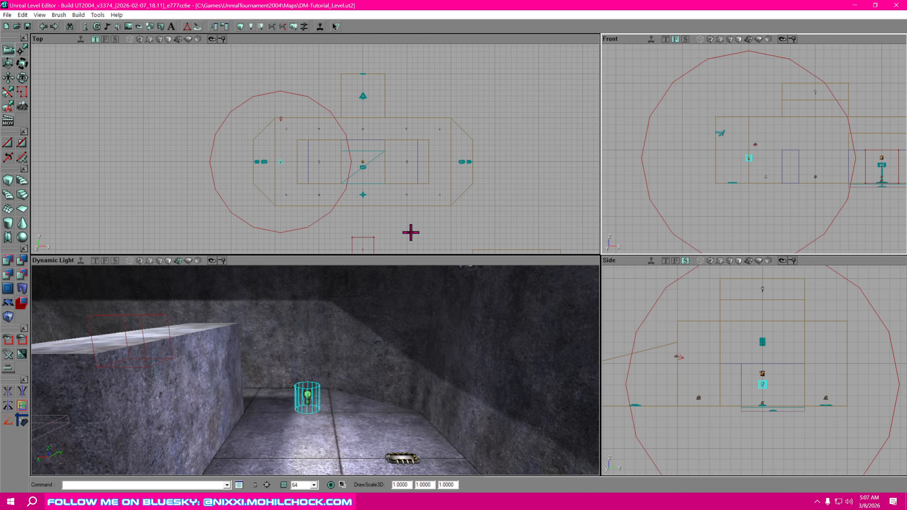
# Rebuild the level and check the lighting around the weapon base in the left extension.
pyautogui.moveTo(405, 391); pyautogui.dragTo(381, 373, button='right')
pyautogui.moveTo(382, 324); pyautogui.dragTo(364, 323, button='right')
pyautogui.moveTo(381, 324); pyautogui.dragTo(383, 366)
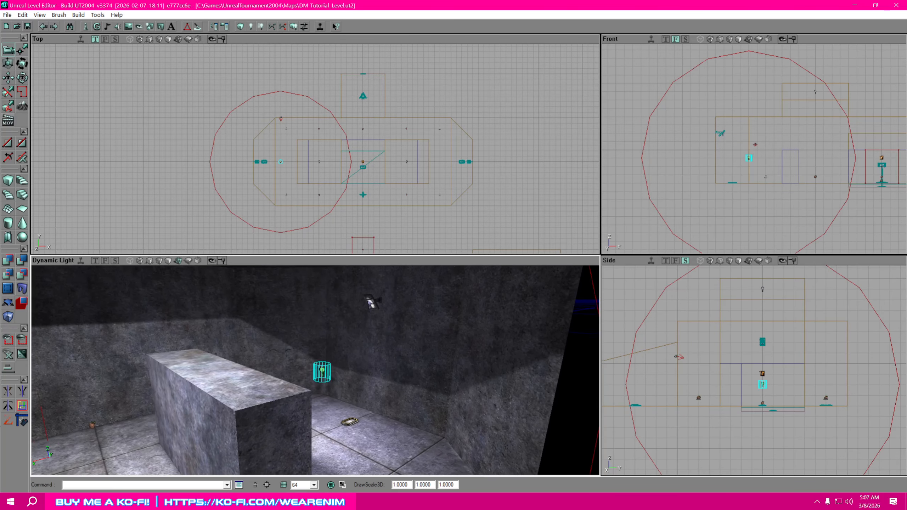
pyautogui.moveTo(382, 323); pyautogui.dragTo(376, 318, button='right')
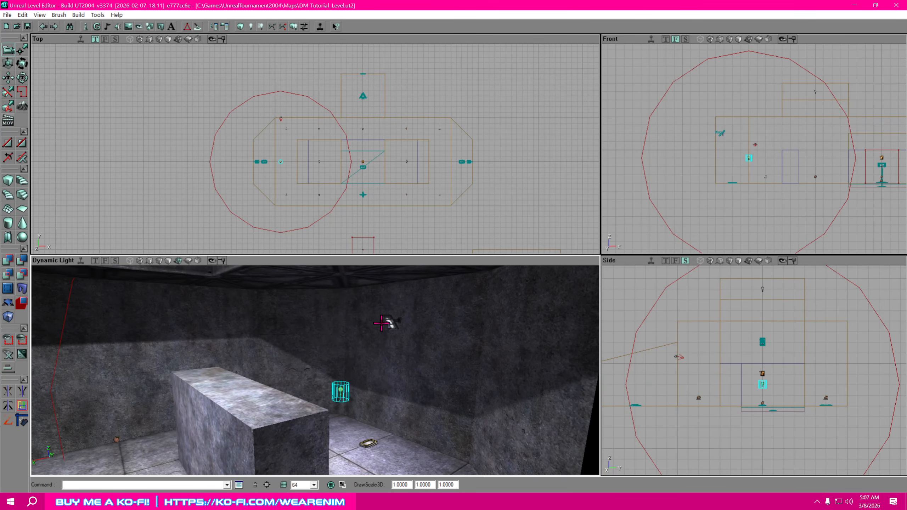
pyautogui.click(293, 27)
pyautogui.moveTo(445, 350)
pyautogui.mouseDown(button='right')
pyautogui.moveTo(439, 386)
pyautogui.moveTo(461, 385)
pyautogui.moveTo(426, 388)
pyautogui.moveTo(447, 389)
pyautogui.moveTo(409, 363)
pyautogui.moveTo(416, 352)
pyautogui.moveTo(435, 379)
pyautogui.moveTo(449, 382)
pyautogui.moveTo(443, 367)
pyautogui.mouseUp(button='right')
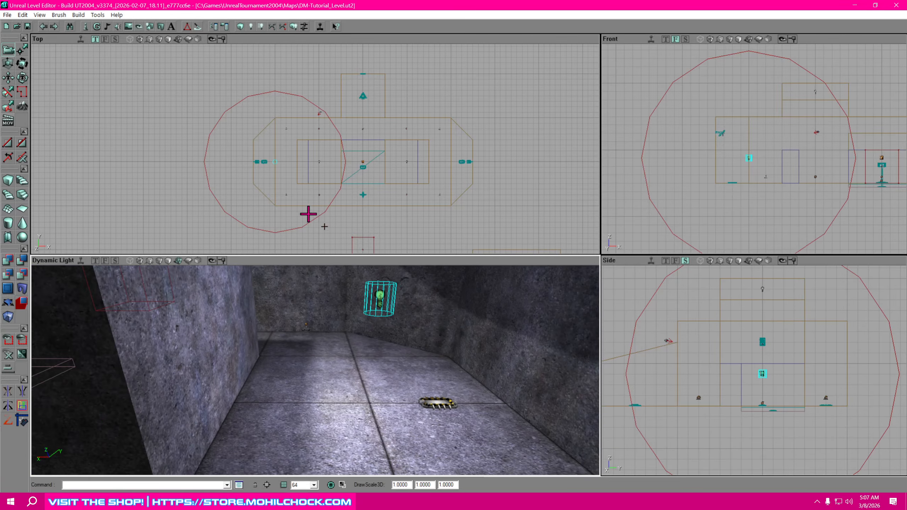
pyautogui.moveTo(315, 329)
pyautogui.mouseDown(button='right')
pyautogui.moveTo(321, 328)
pyautogui.moveTo(305, 322)
pyautogui.moveTo(322, 300)
pyautogui.moveTo(310, 324)
pyautogui.moveTo(317, 324)
pyautogui.moveTo(309, 322)
pyautogui.moveTo(321, 322)
pyautogui.mouseUp(button='right')
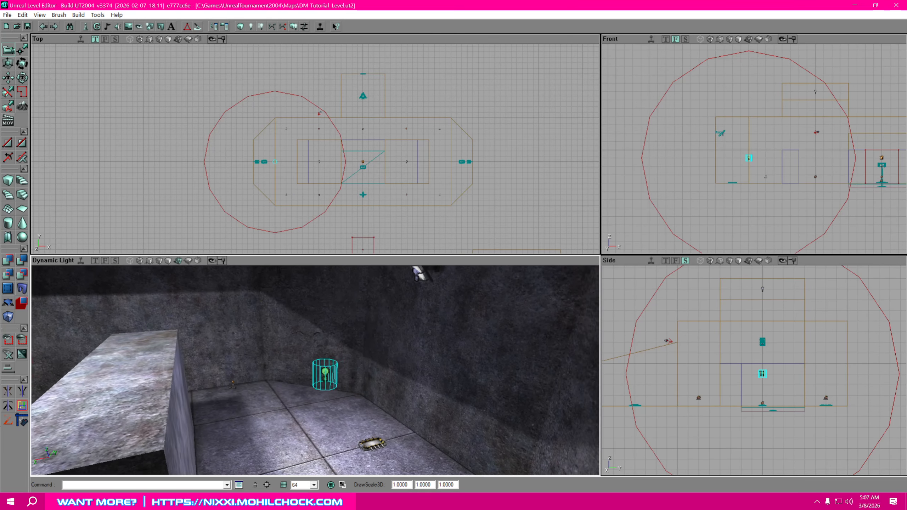
# Select the left extension's wall spotlight together with its point light and duplicate both.
pyautogui.scroll(6, 273, 173)
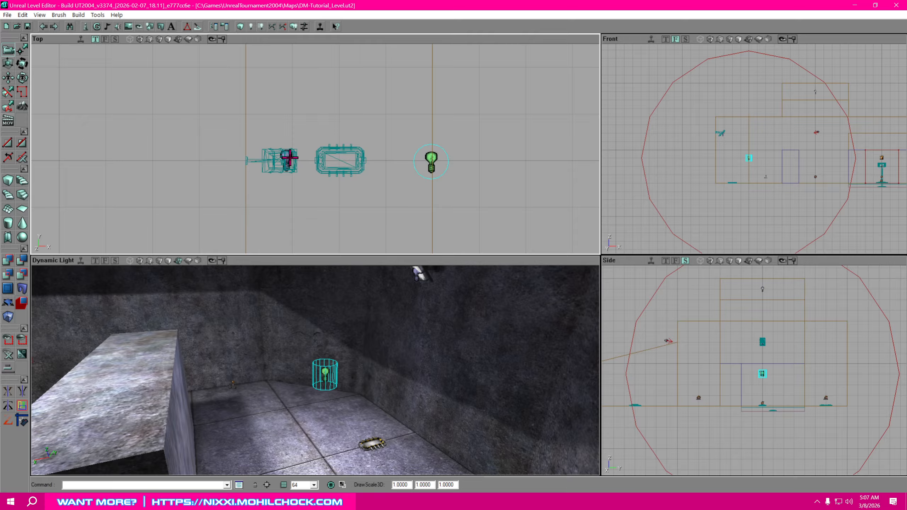
pyautogui.scroll(-4, 331, 169)
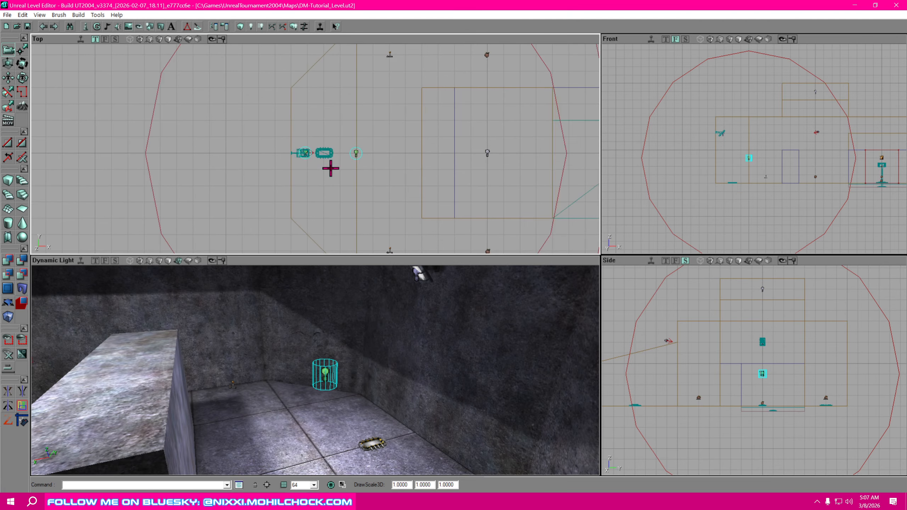
pyautogui.rightClick(355, 154)
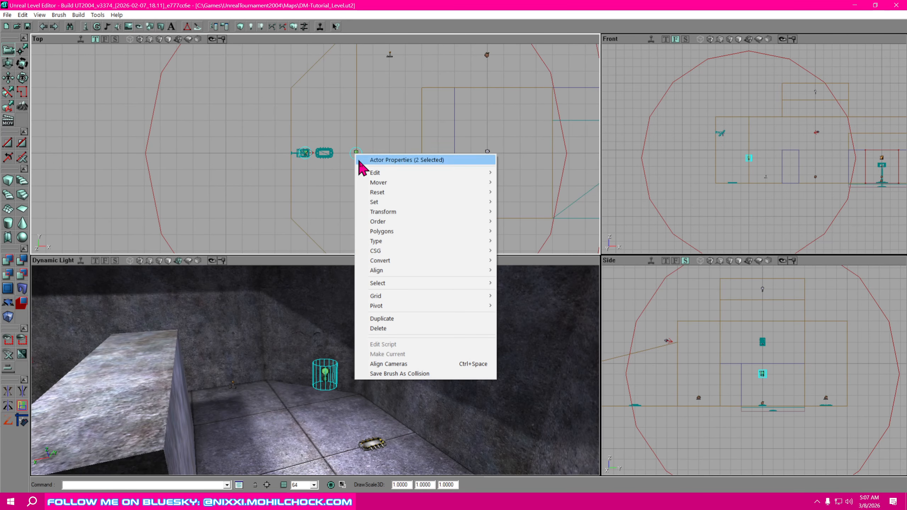
pyautogui.click(404, 320)
pyautogui.moveTo(400, 212); pyautogui.dragTo(363, 209)
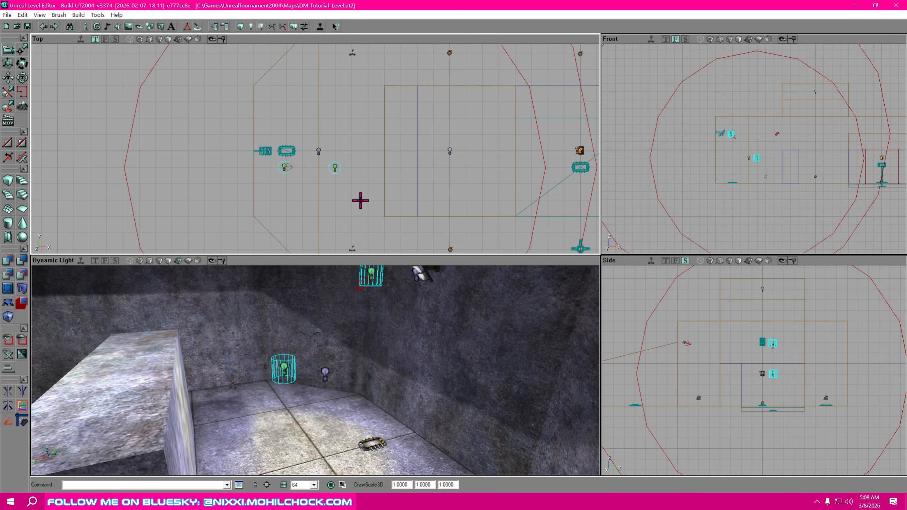
# Rotate the duplicated lights half a turn so the spotlight faces the opposite way, and move them into the right extension.
pyautogui.keyDown('ctrl'); pyautogui.moveTo(363, 210); pyautogui.dragTo(461, 209, button='right'); pyautogui.keyUp('ctrl')
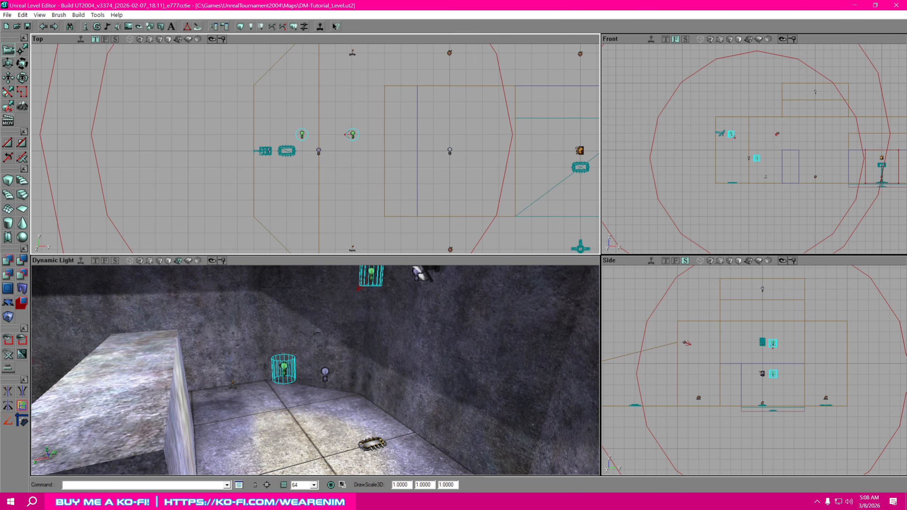
pyautogui.scroll(10, 370, 146)
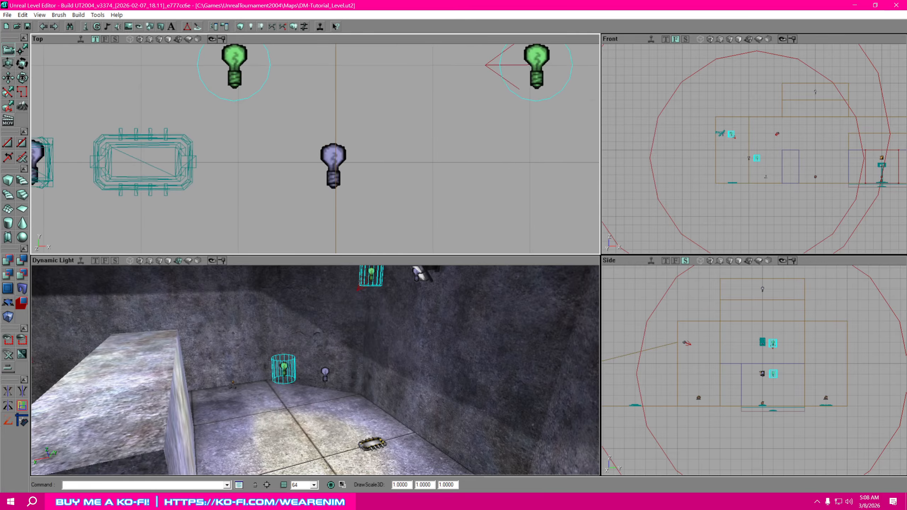
pyautogui.keyDown('ctrl'); pyautogui.moveTo(468, 244); pyautogui.dragTo(473, 244, button='right'); pyautogui.keyUp('ctrl')
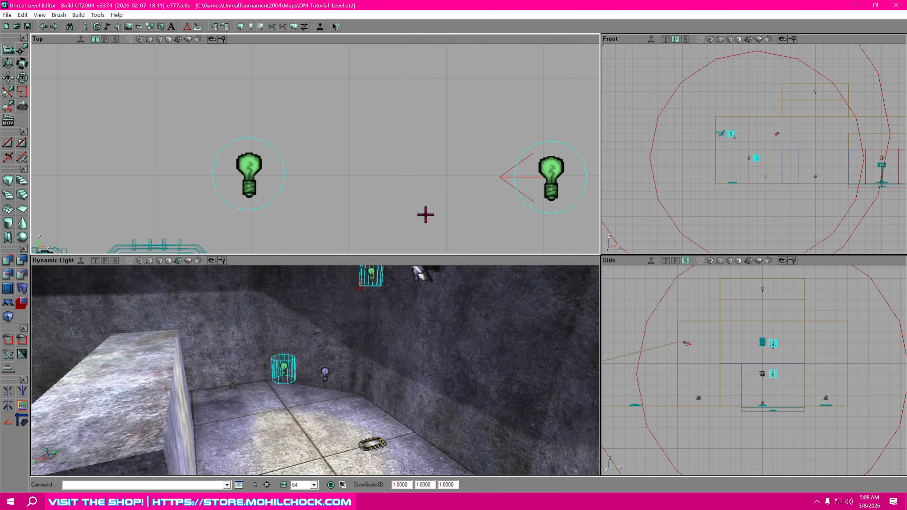
pyautogui.scroll(-10, 425, 215)
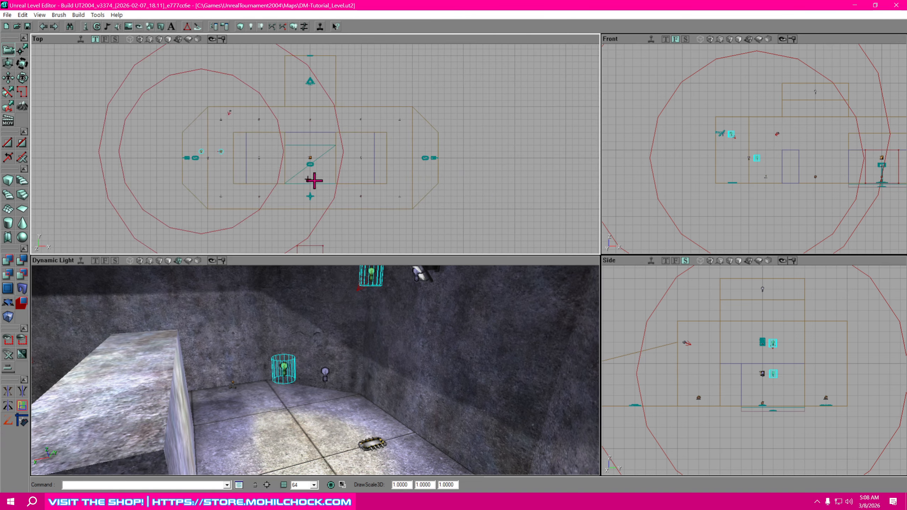
pyautogui.keyDown('ctrl'); pyautogui.moveTo(225, 155); pyautogui.dragTo(435, 160); pyautogui.keyUp('ctrl')
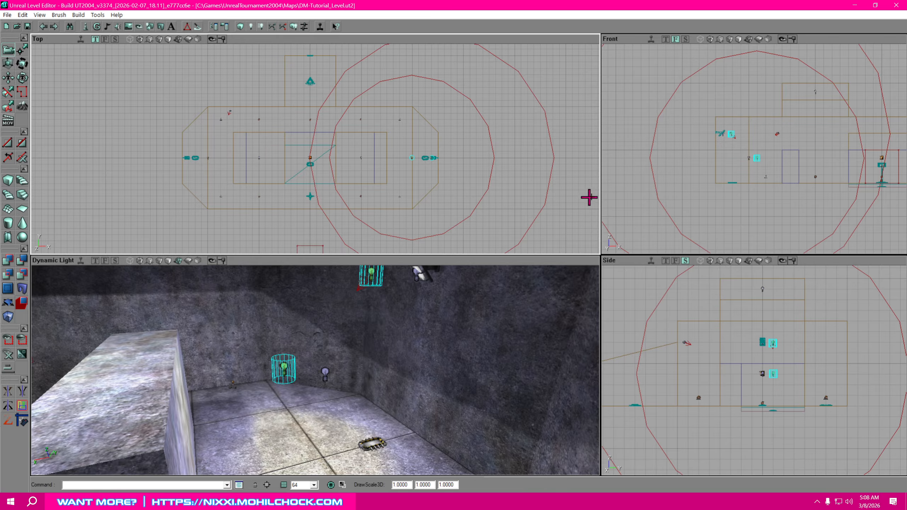
# Align the duplicated spotlight with the right extension's wall lamp in the front view, then deselect the lights.
pyautogui.moveTo(701, 202); pyautogui.dragTo(785, 179)
pyautogui.scroll(5, 783, 195)
pyautogui.scroll(3, 780, 176)
pyautogui.keyDown('ctrl'); pyautogui.moveTo(741, 202); pyautogui.dragTo(760, 203); pyautogui.keyUp('ctrl')
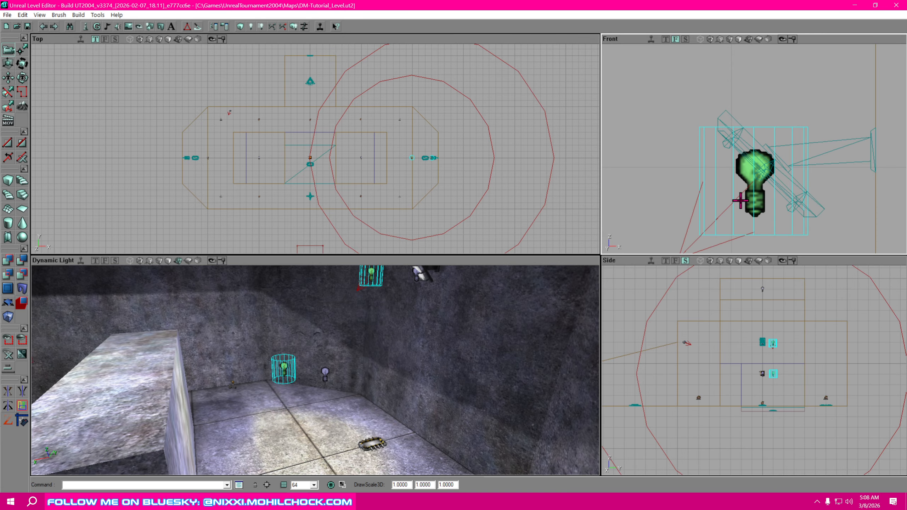
pyautogui.click(850, 188)
pyautogui.moveTo(697, 223); pyautogui.dragTo(743, 202)
pyautogui.scroll(-10, 697, 223)
pyautogui.moveTo(702, 229); pyautogui.dragTo(776, 219)
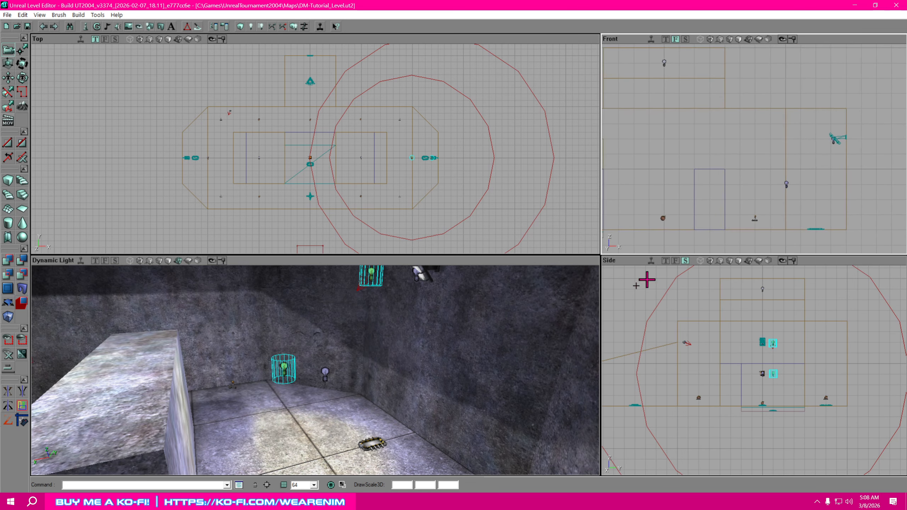
# Examine the wall lamp in the dark side room and the lighting from there through to the right extension.
pyautogui.moveTo(383, 419); pyautogui.dragTo(200, 396, button='right')
pyautogui.moveTo(200, 396); pyautogui.dragTo(161, 300)
pyautogui.moveTo(161, 300); pyautogui.dragTo(250, 311, button='right')
pyautogui.moveTo(250, 311); pyautogui.dragTo(129, 364)
pyautogui.moveTo(314, 372); pyautogui.dragTo(293, 368)
pyautogui.moveTo(293, 368); pyautogui.dragTo(264, 357, button='right')
pyautogui.moveTo(265, 357); pyautogui.dragTo(265, 314)
pyautogui.moveTo(264, 314); pyautogui.dragTo(389, 321, button='right')
pyautogui.moveTo(315, 372); pyautogui.dragTo(240, 403)
pyautogui.moveTo(314, 371); pyautogui.dragTo(293, 351, button='right')
pyautogui.moveTo(293, 350); pyautogui.dragTo(294, 325)
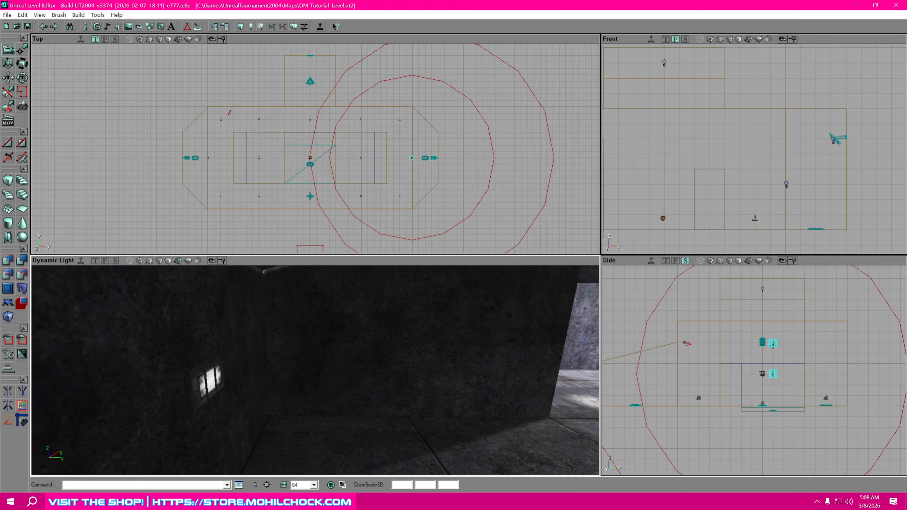
pyautogui.moveTo(314, 371)
pyautogui.mouseDown(button='right')
pyautogui.moveTo(304, 379)
pyautogui.moveTo(289, 365)
pyautogui.moveTo(302, 368)
pyautogui.mouseUp(button='right')
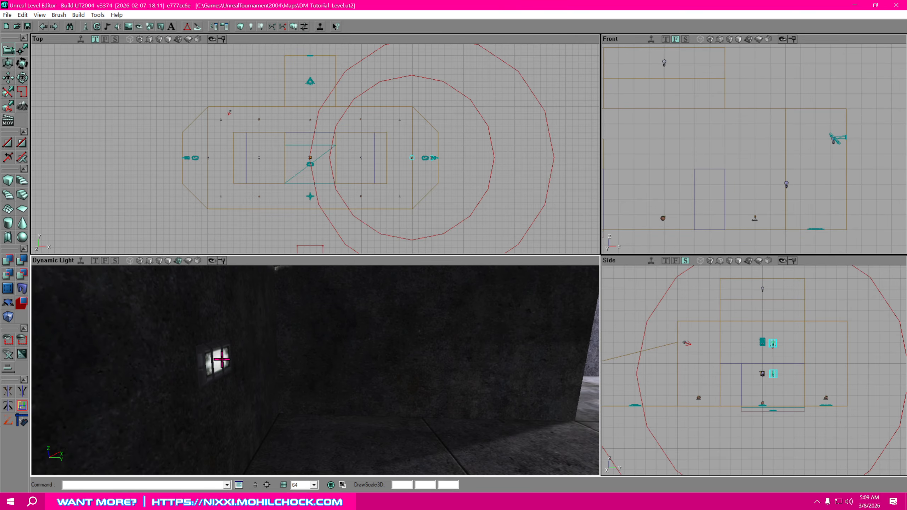
pyautogui.moveTo(221, 358); pyautogui.dragTo(200, 368)
pyautogui.moveTo(384, 402)
pyautogui.mouseDown()
pyautogui.moveTo(377, 375)
pyautogui.moveTo(387, 419)
pyautogui.moveTo(384, 402)
pyautogui.mouseUp()
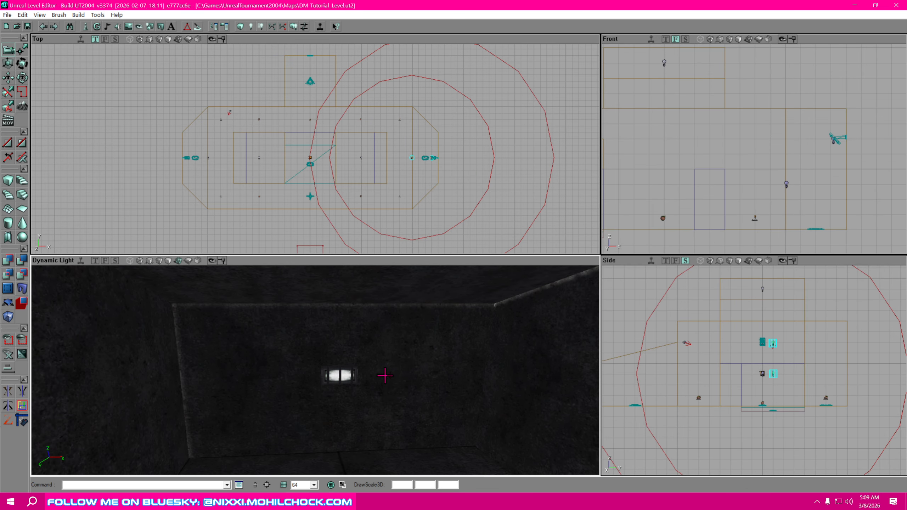
pyautogui.moveTo(385, 376)
pyautogui.mouseDown()
pyautogui.moveTo(401, 401)
pyautogui.moveTo(393, 377)
pyautogui.mouseUp()
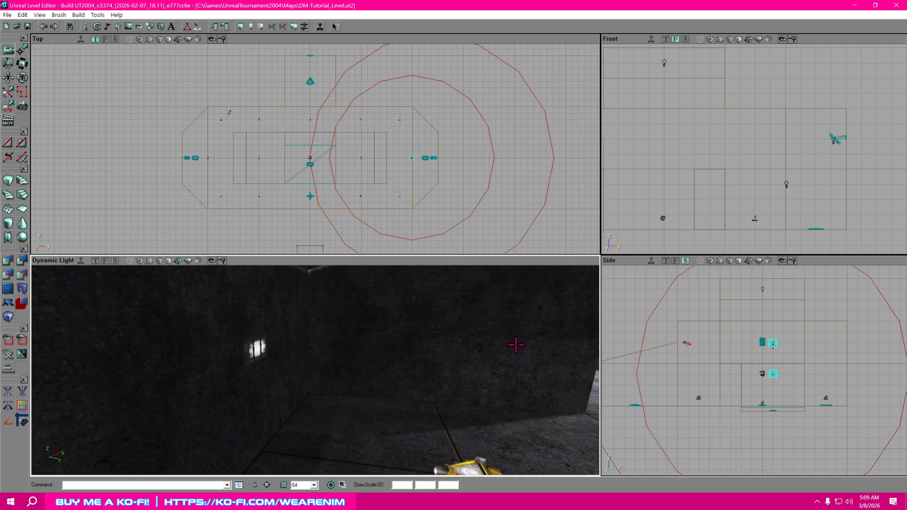
pyautogui.moveTo(595, 349); pyautogui.dragTo(557, 393)
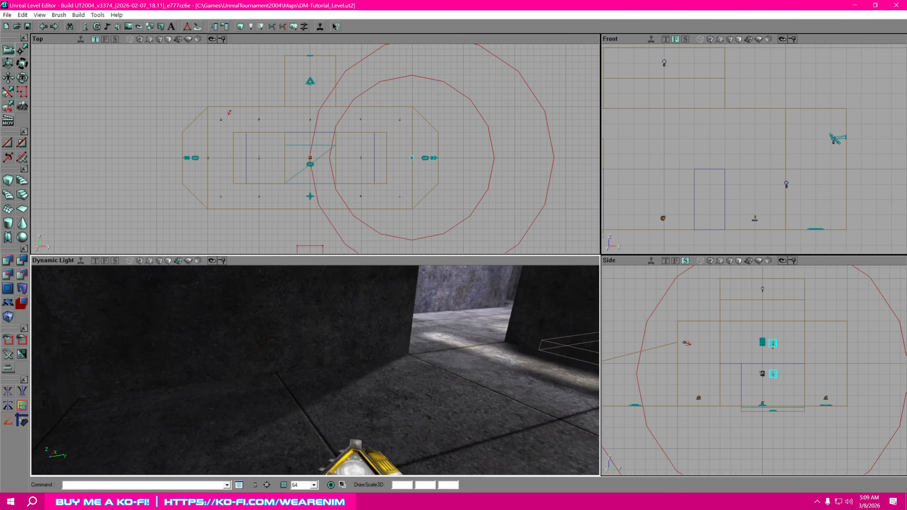
pyautogui.moveTo(557, 393); pyautogui.dragTo(560, 381, button='right')
pyautogui.moveTo(461, 379); pyautogui.dragTo(468, 360, button='right')
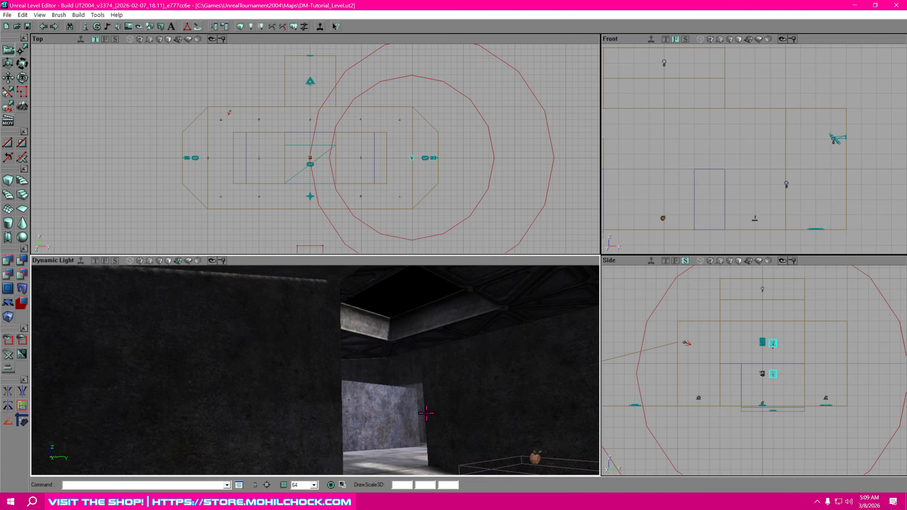
pyautogui.moveTo(389, 403); pyautogui.dragTo(375, 424, button='right')
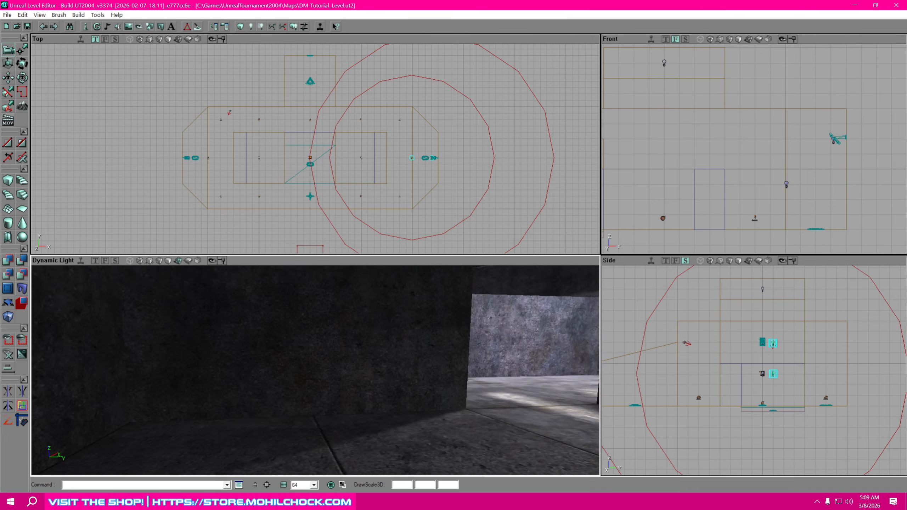
pyautogui.moveTo(375, 424); pyautogui.dragTo(392, 347)
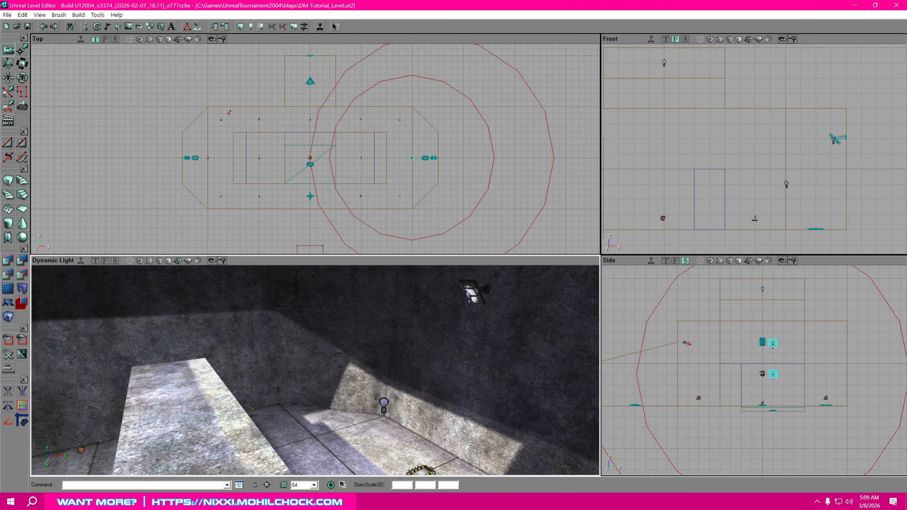
# Select the right extension's point light and bring up its context commands.
pyautogui.click(383, 405)
pyautogui.moveTo(425, 206); pyautogui.dragTo(503, 214)
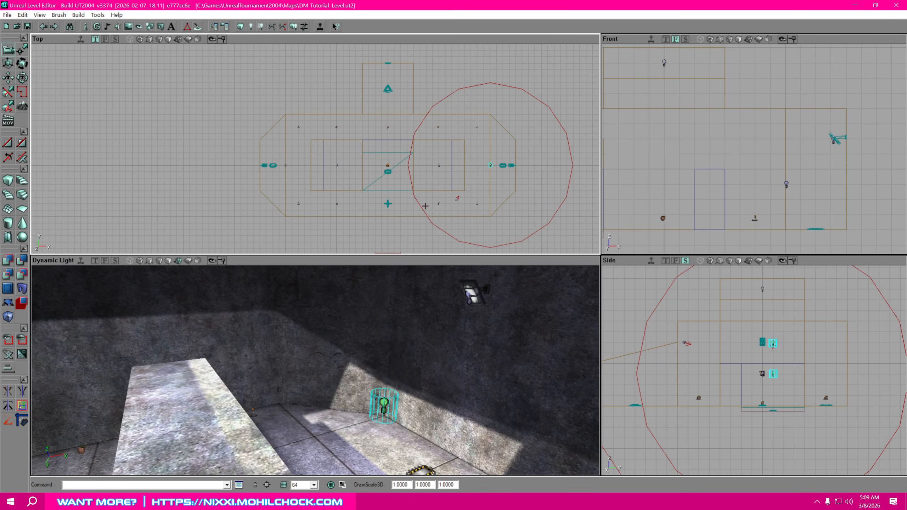
pyautogui.rightClick(492, 166)
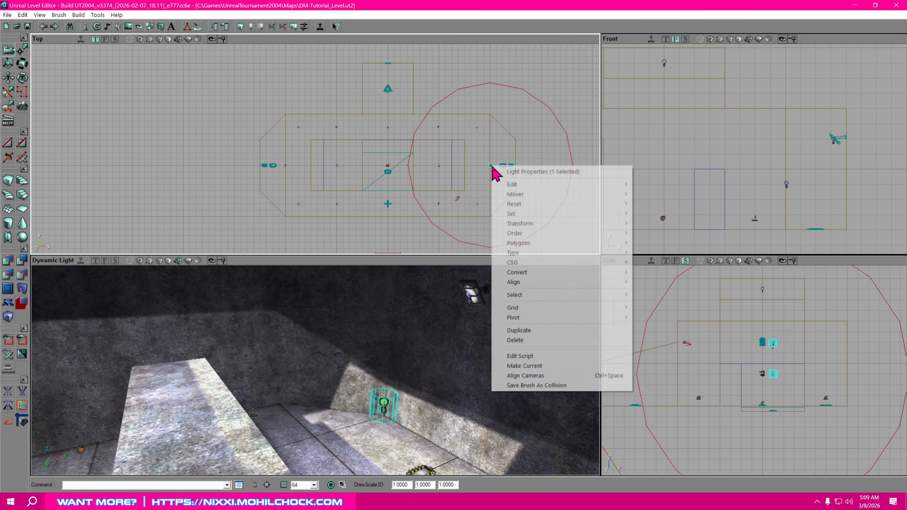
# Duplicate the selected light and move the copy to the wall lamp at the far end of the alcove.
pyautogui.click(536, 328)
pyautogui.keyDown('ctrl'); pyautogui.moveTo(496, 190); pyautogui.dragTo(387, 84); pyautogui.keyUp('ctrl')
pyautogui.moveTo(508, 276); pyautogui.dragTo(486, 283)
pyautogui.moveTo(479, 380); pyautogui.dragTo(483, 381)
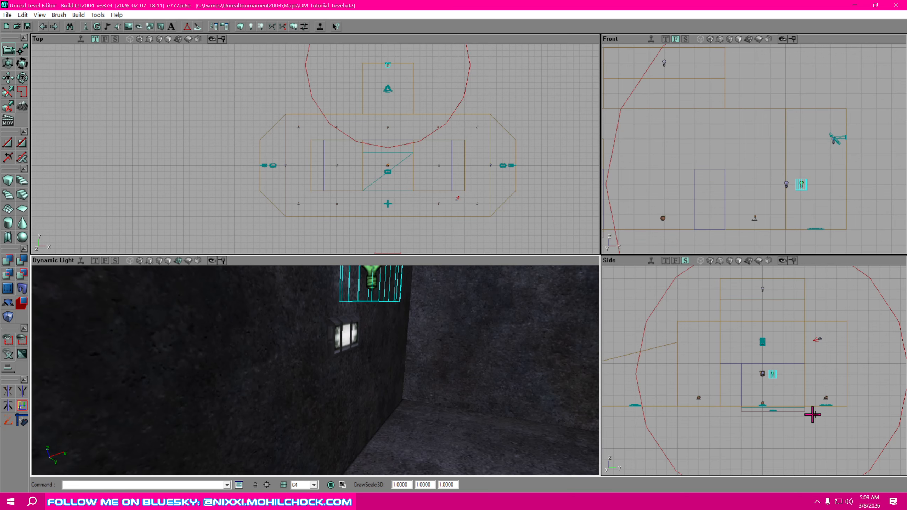
# Lower the duplicated light in the Side view until it is level with the alcove lamp's panel.
pyautogui.moveTo(817, 410); pyautogui.dragTo(862, 406)
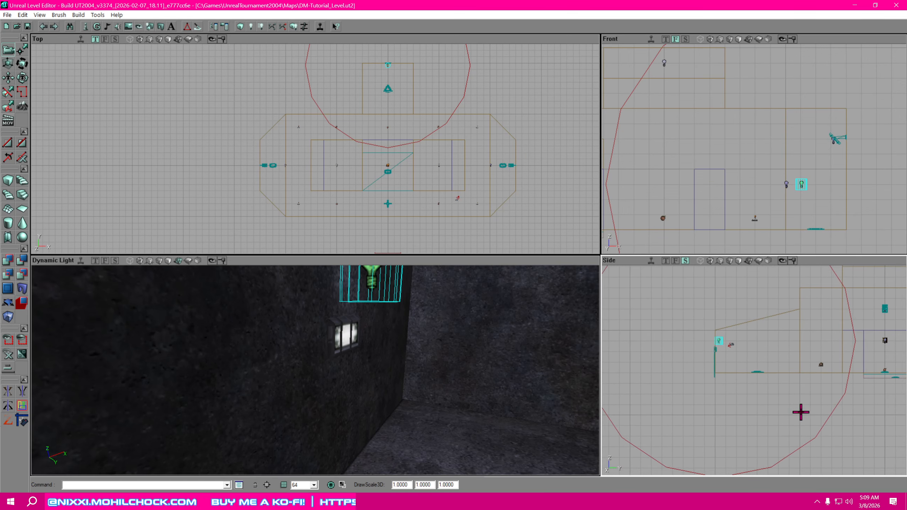
pyautogui.scroll(8, 738, 351)
pyautogui.moveTo(738, 350); pyautogui.dragTo(836, 414)
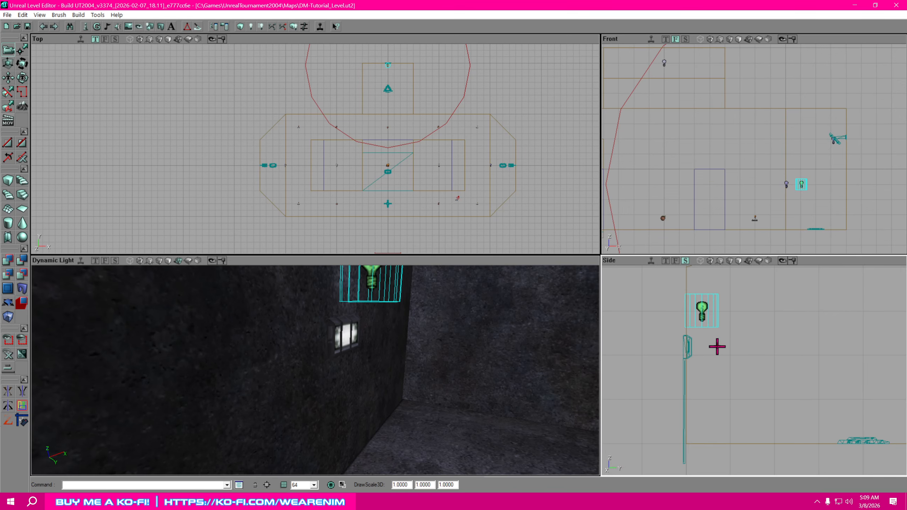
pyautogui.keyDown('ctrl'); pyautogui.moveTo(707, 312); pyautogui.dragTo(706, 348); pyautogui.keyUp('ctrl')
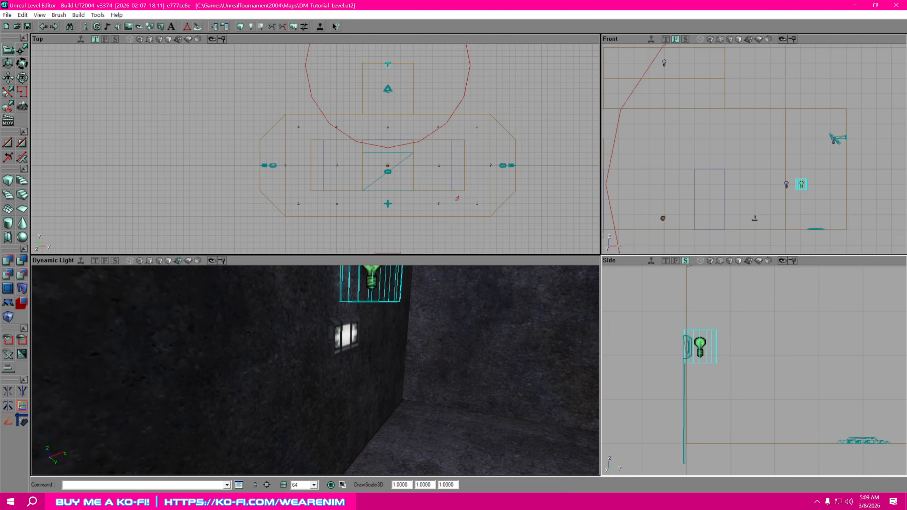
# Set the grid size to 4 and raise the alcove wall lamp mesh so its pole ends at the floor.
pyautogui.moveTo(734, 375); pyautogui.dragTo(679, 415)
pyautogui.click(646, 382)
pyautogui.click(643, 377)
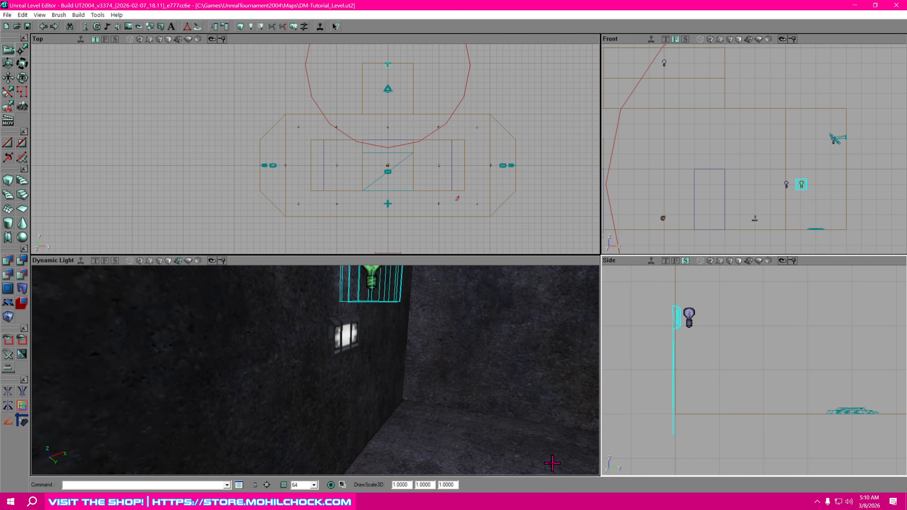
pyautogui.click(314, 486)
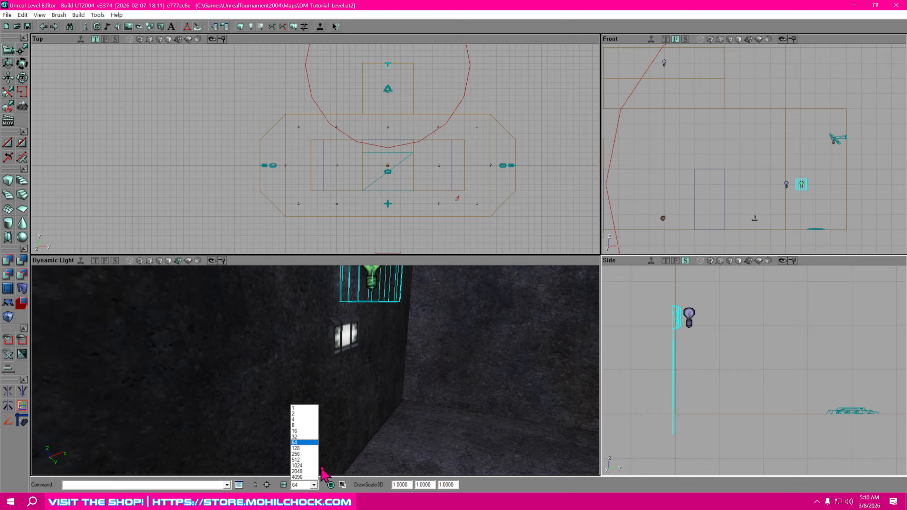
pyautogui.click(300, 426)
pyautogui.scroll(6, 671, 365)
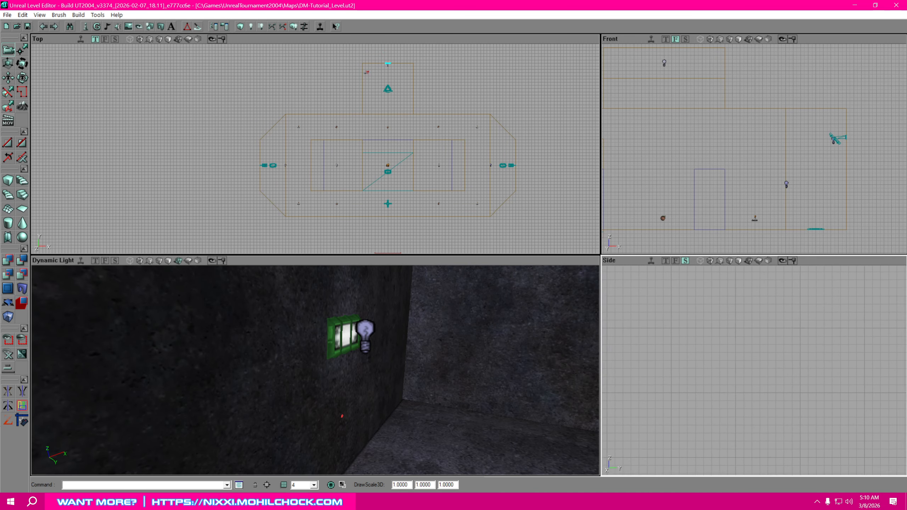
pyautogui.moveTo(671, 365); pyautogui.dragTo(695, 367)
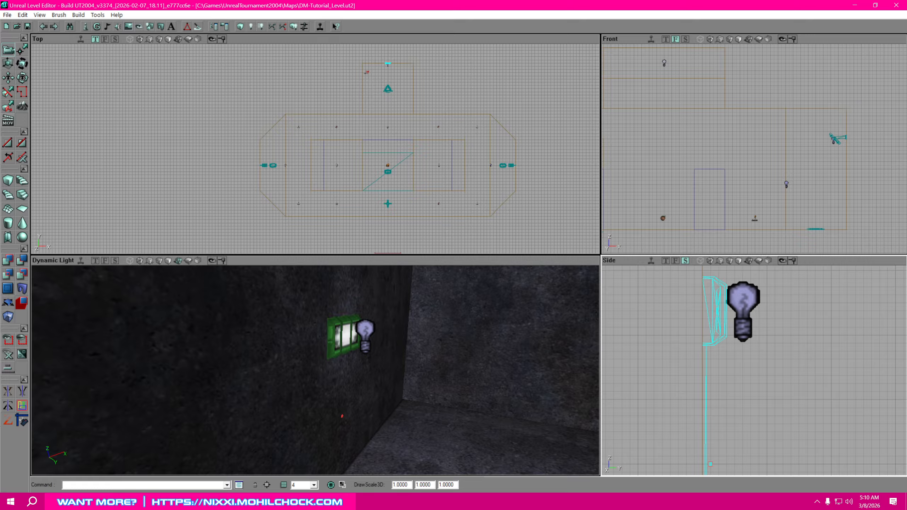
pyautogui.moveTo(717, 429); pyautogui.dragTo(634, 453)
pyautogui.scroll(-4, 729, 439)
pyautogui.moveTo(732, 447); pyautogui.dragTo(744, 396)
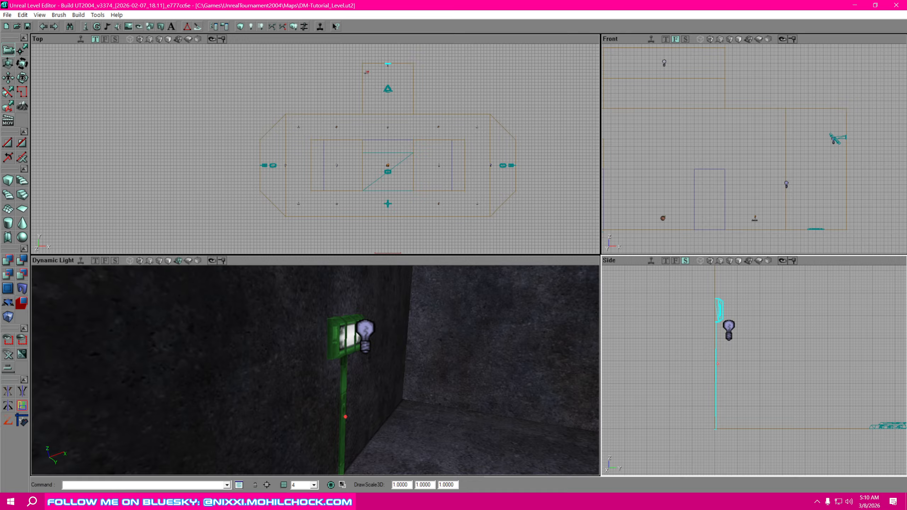
pyautogui.keyDown('ctrl'); pyautogui.moveTo(719, 381); pyautogui.dragTo(719, 384); pyautogui.keyUp('ctrl')
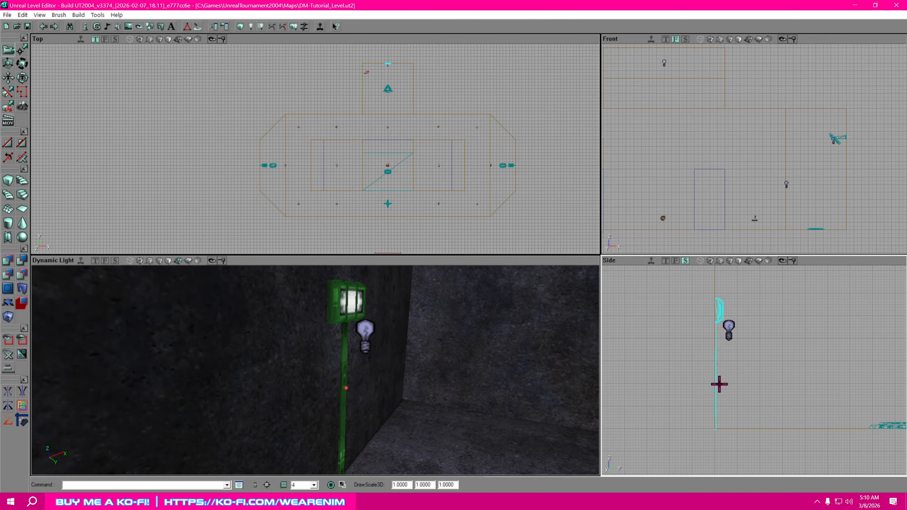
# Raise the duplicated light in the Side view so it sits level with the repositioned lamp panel.
pyautogui.moveTo(731, 333); pyautogui.dragTo(701, 344)
pyautogui.click(701, 363)
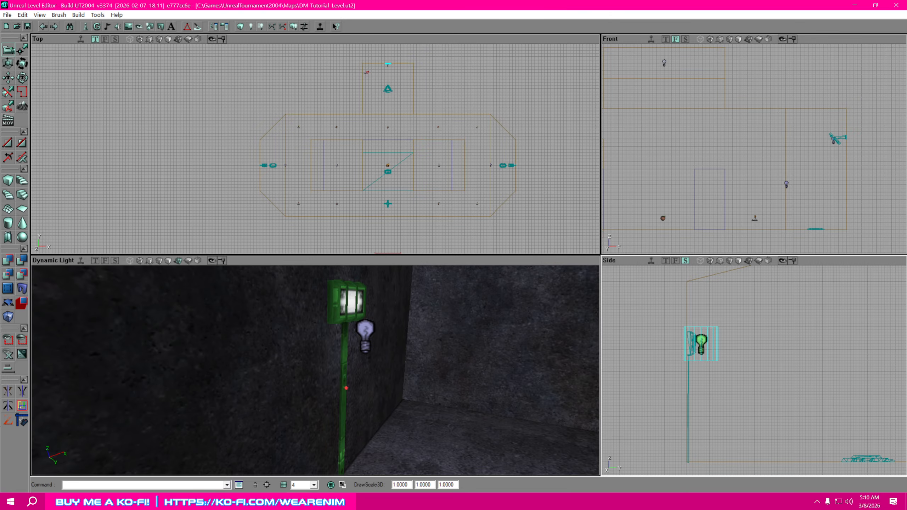
pyautogui.moveTo(509, 391); pyautogui.dragTo(556, 392, button='right')
pyautogui.moveTo(528, 323); pyautogui.dragTo(523, 307)
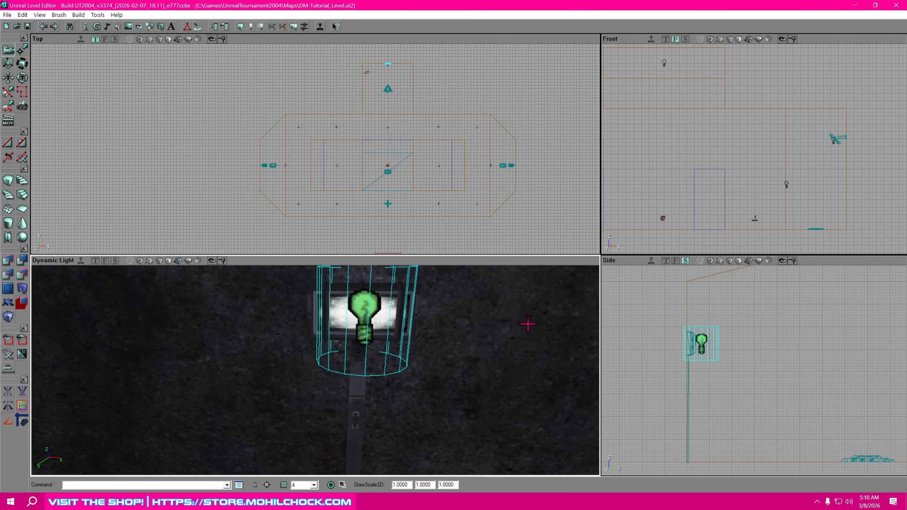
# Move the light slightly closer to the wall in the Top view, keeping it centred on the lamp panel.
pyautogui.moveTo(530, 203); pyautogui.dragTo(636, 317)
pyautogui.scroll(5, 530, 203)
pyautogui.moveTo(529, 203); pyautogui.dragTo(72, 103)
pyautogui.moveTo(488, 163); pyautogui.dragTo(393, 148)
pyautogui.scroll(3, 467, 164)
pyautogui.scroll(2, 497, 157)
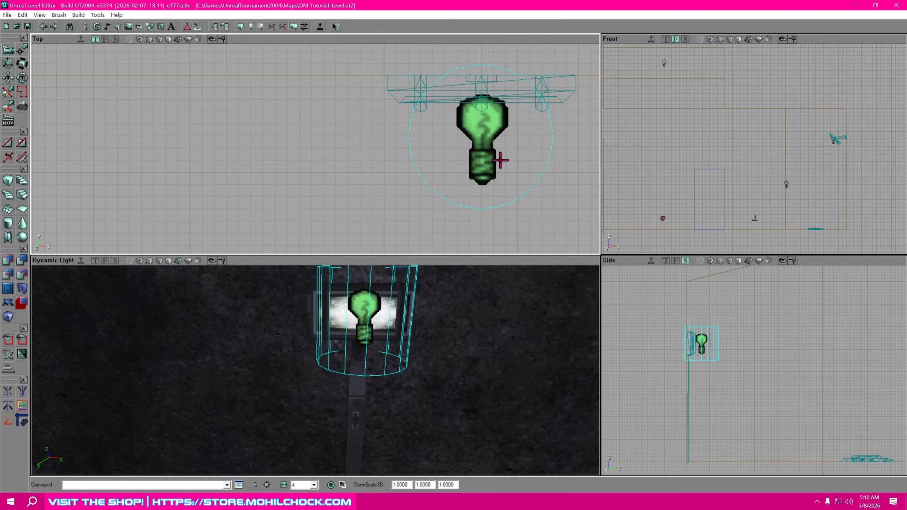
pyautogui.keyDown('ctrl'); pyautogui.moveTo(486, 157); pyautogui.dragTo(486, 148); pyautogui.keyUp('ctrl')
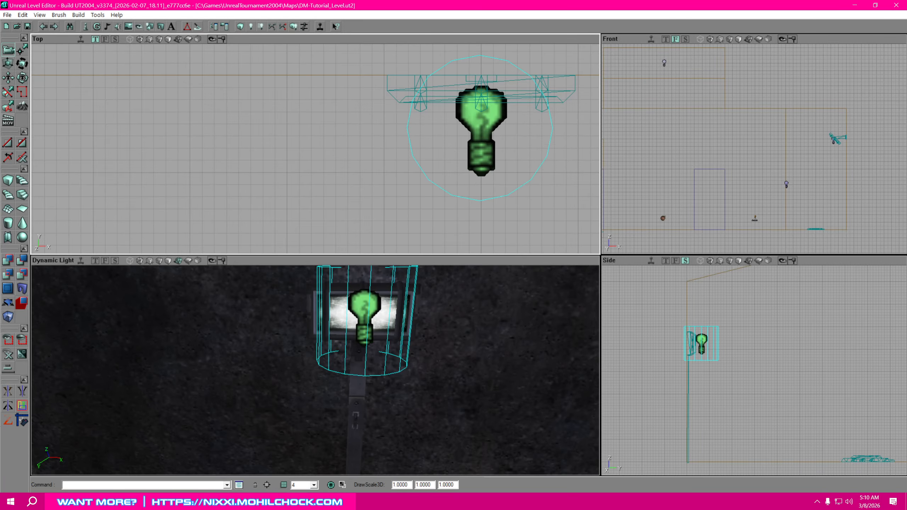
# Examine in the Top view how far the alcove light's radius reaches into the main room.
pyautogui.scroll(-5, 514, 210)
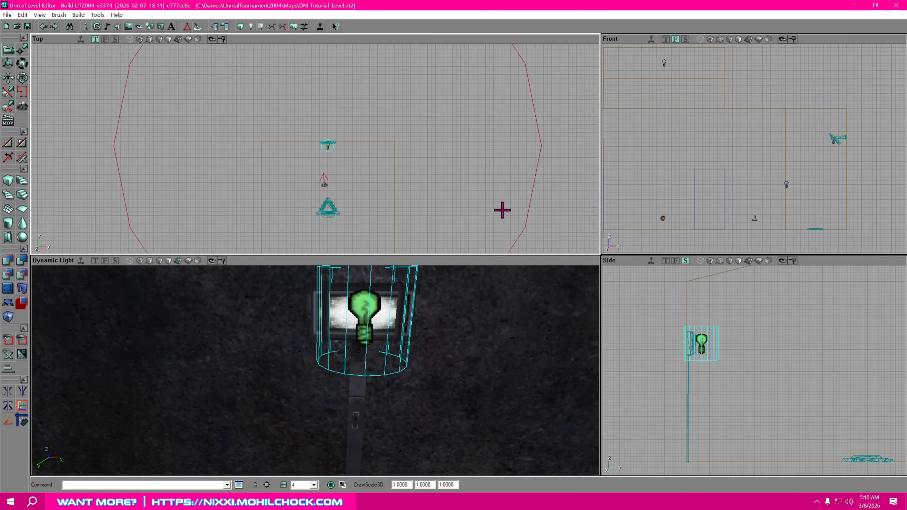
pyautogui.moveTo(502, 209); pyautogui.dragTo(575, 124)
pyautogui.moveTo(487, 187); pyautogui.dragTo(526, 241)
pyautogui.scroll(-3, 485, 186)
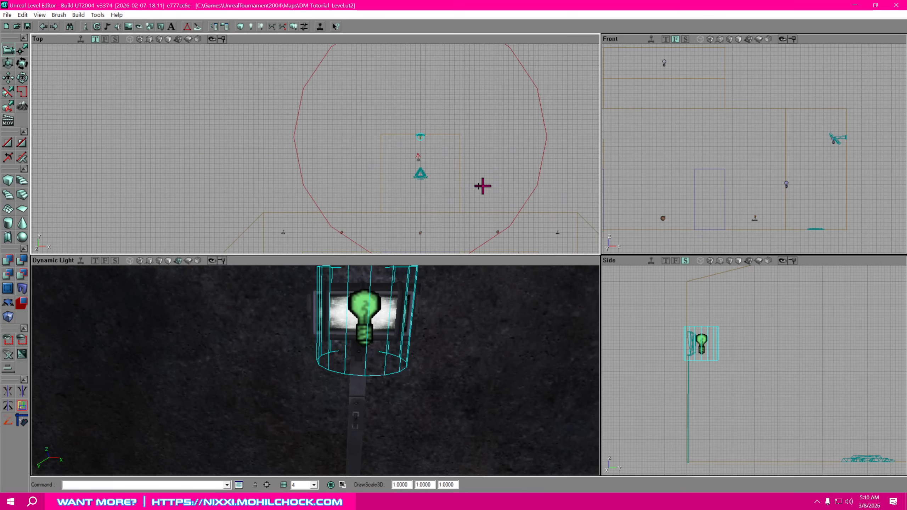
pyautogui.scroll(3, 435, 170)
pyautogui.moveTo(434, 171); pyautogui.dragTo(336, 77)
pyautogui.moveTo(383, 188); pyautogui.dragTo(380, 140)
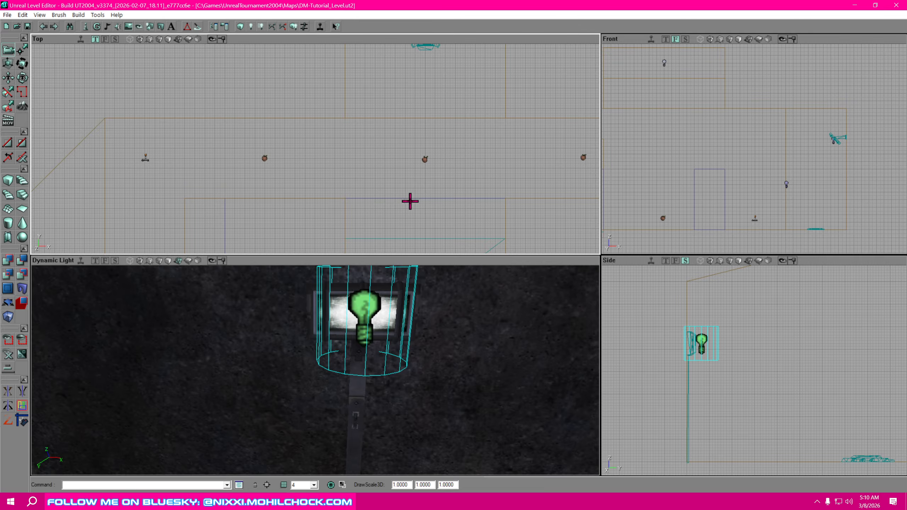
pyautogui.moveTo(418, 201); pyautogui.dragTo(528, 203)
pyautogui.scroll(-3, 455, 178)
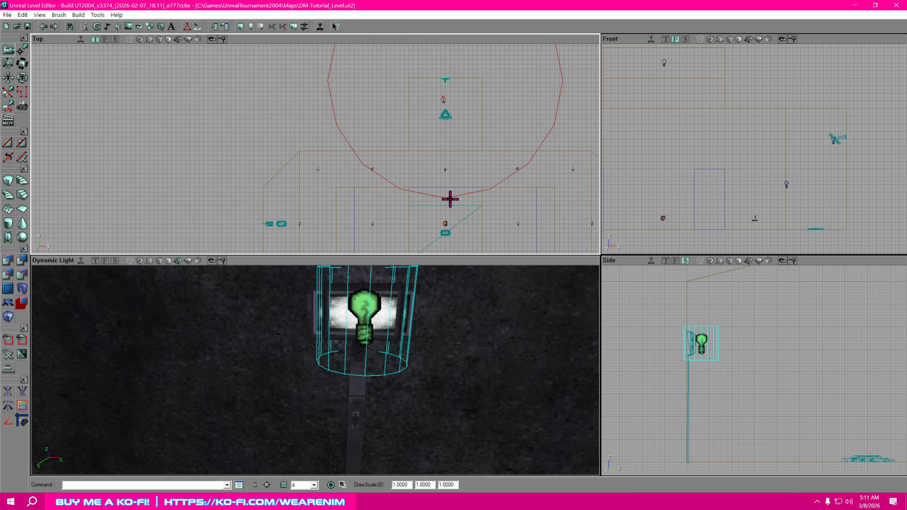
# Open the Lighting properties for the alcove light alone and set its LightRadius to 48.
pyautogui.rightClick(444, 82)
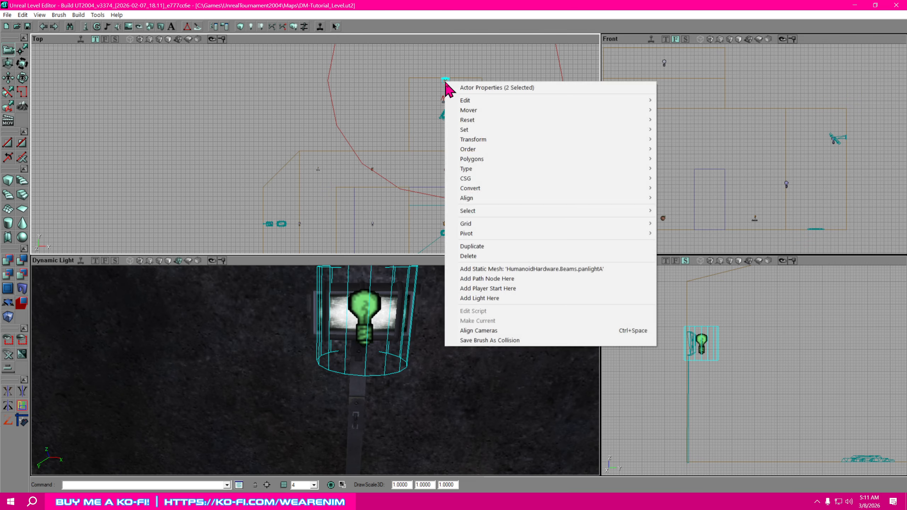
pyautogui.click(504, 88)
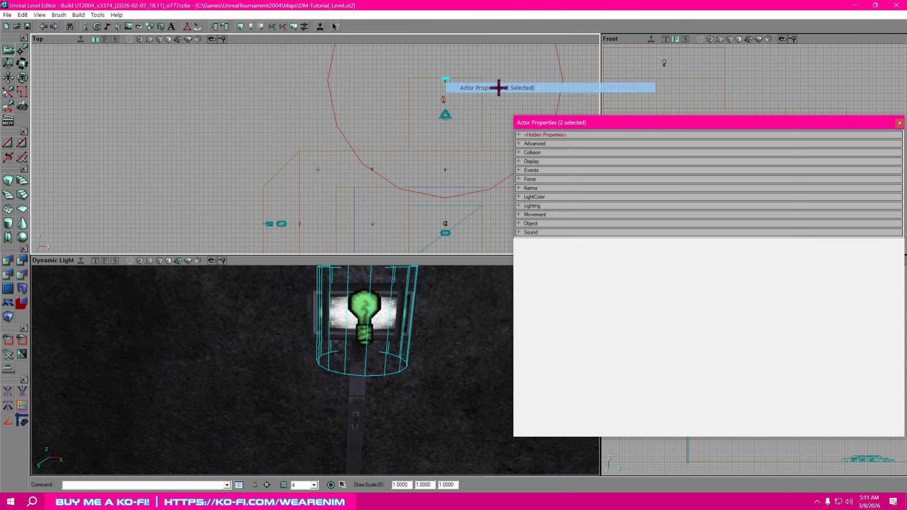
pyautogui.click(530, 206)
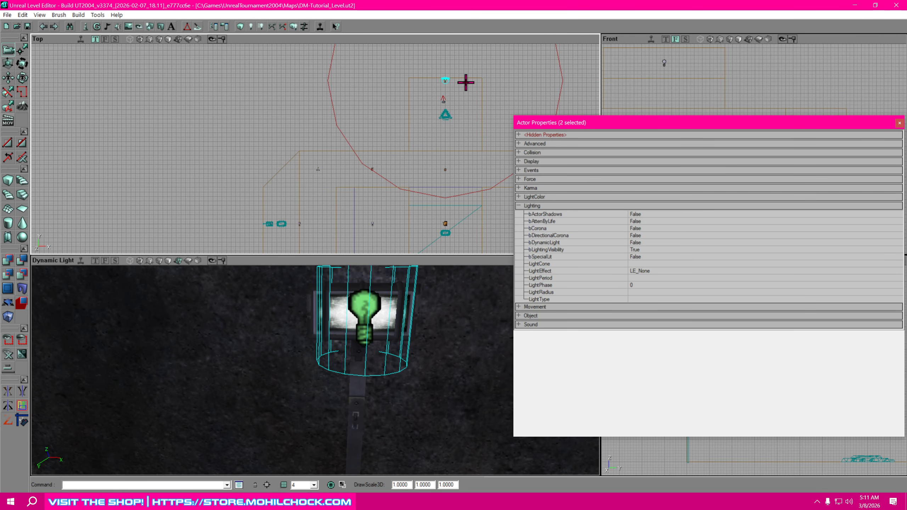
pyautogui.click(467, 116)
pyautogui.moveTo(469, 109); pyautogui.dragTo(414, 121)
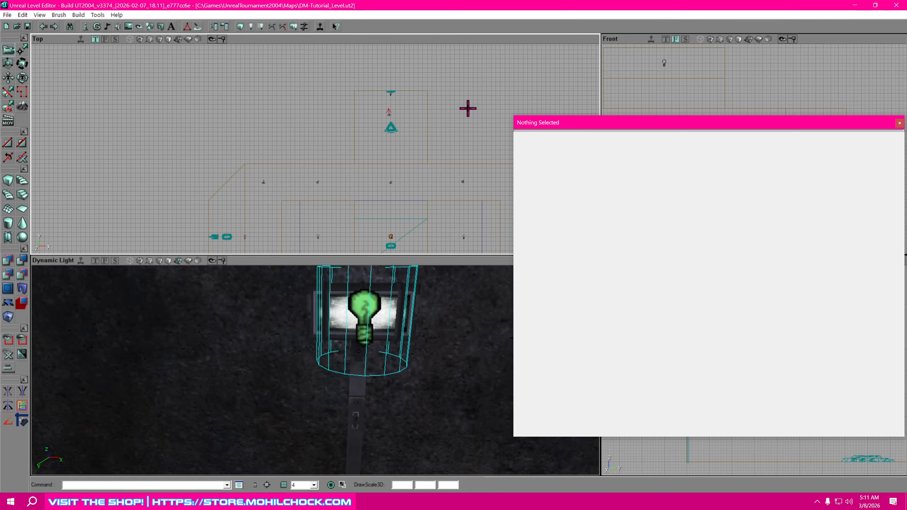
pyautogui.click(390, 93)
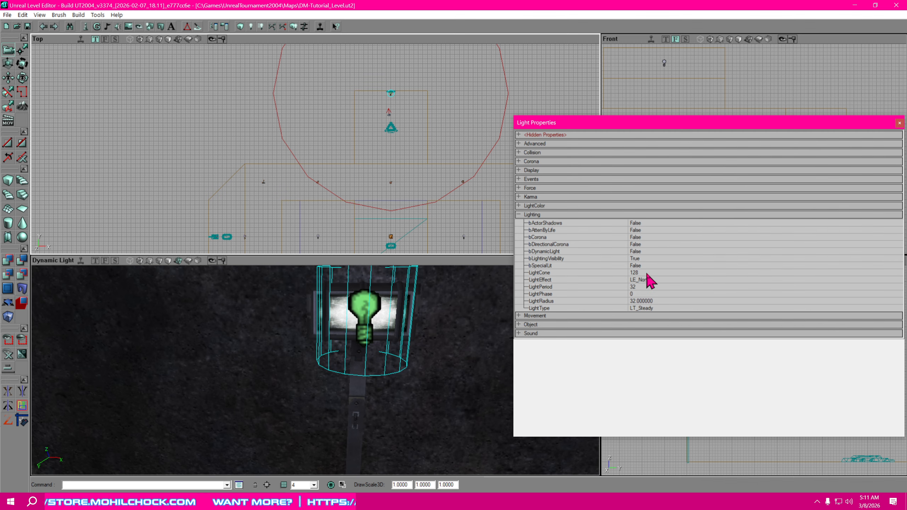
pyautogui.moveTo(405, 118); pyautogui.dragTo(394, 113)
pyautogui.click(659, 301)
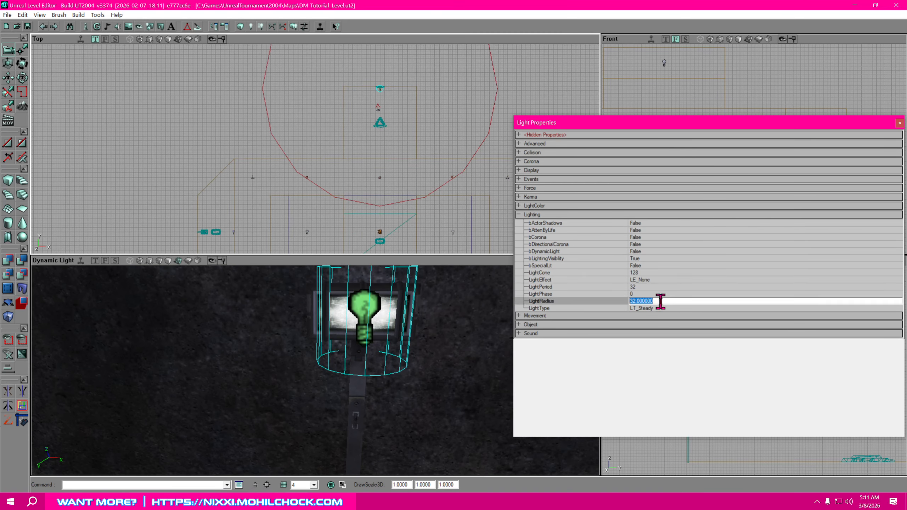
pyautogui.write('48')
pyautogui.press('Return')
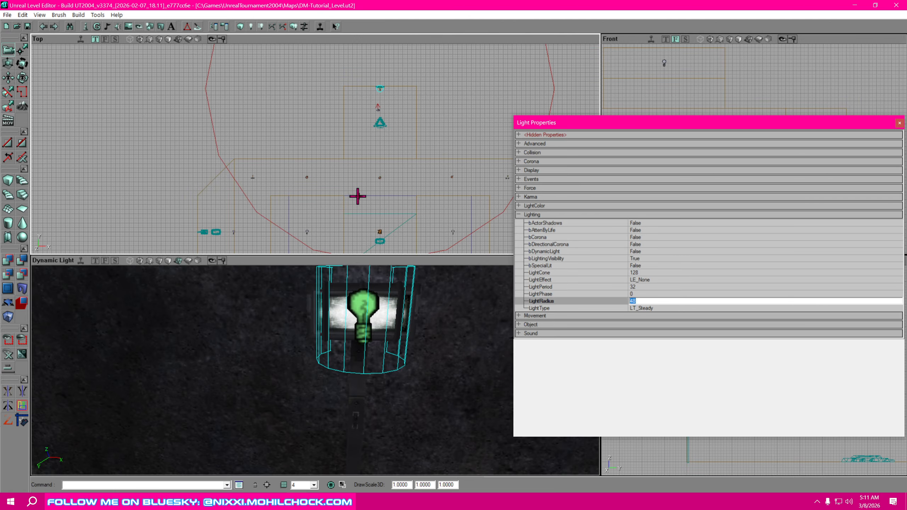
# Set the alcove light's LightBrightness to 64 in its LightColor properties.
pyautogui.moveTo(314, 402); pyautogui.dragTo(480, 403, button='right')
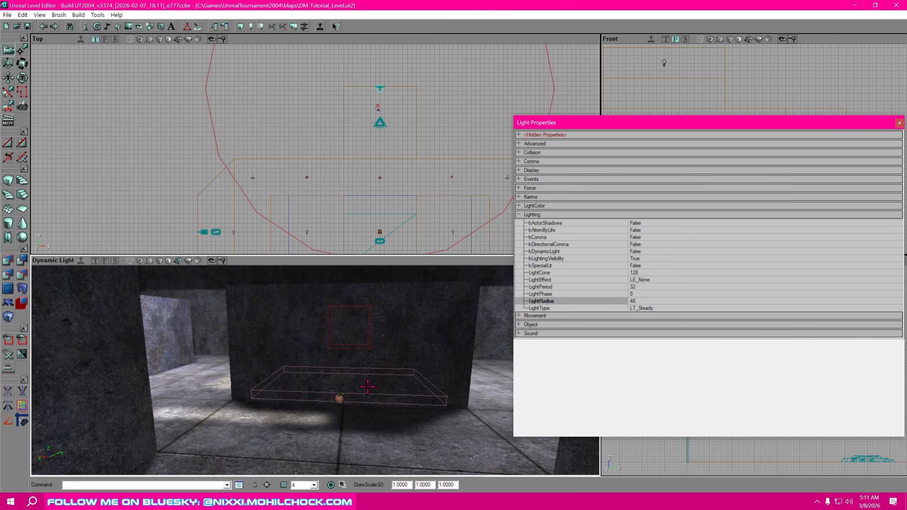
pyautogui.moveTo(368, 433); pyautogui.dragTo(186, 409)
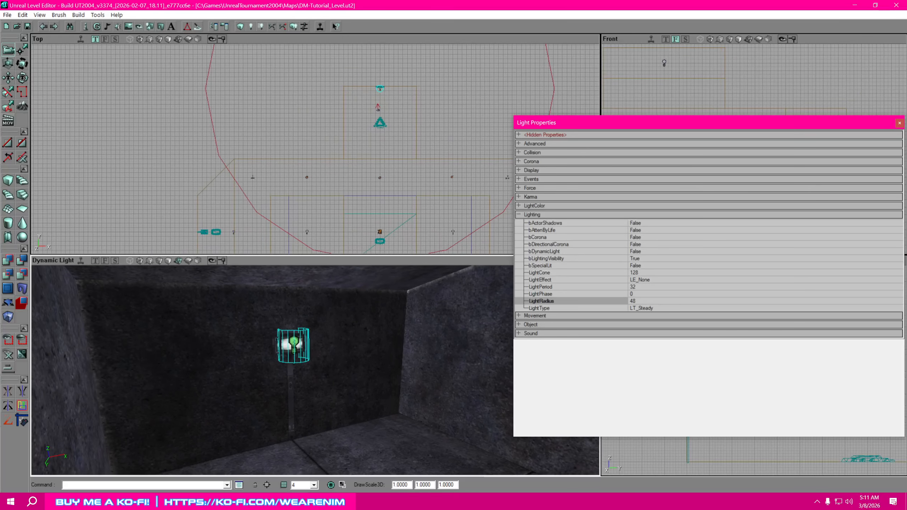
pyautogui.click(519, 206)
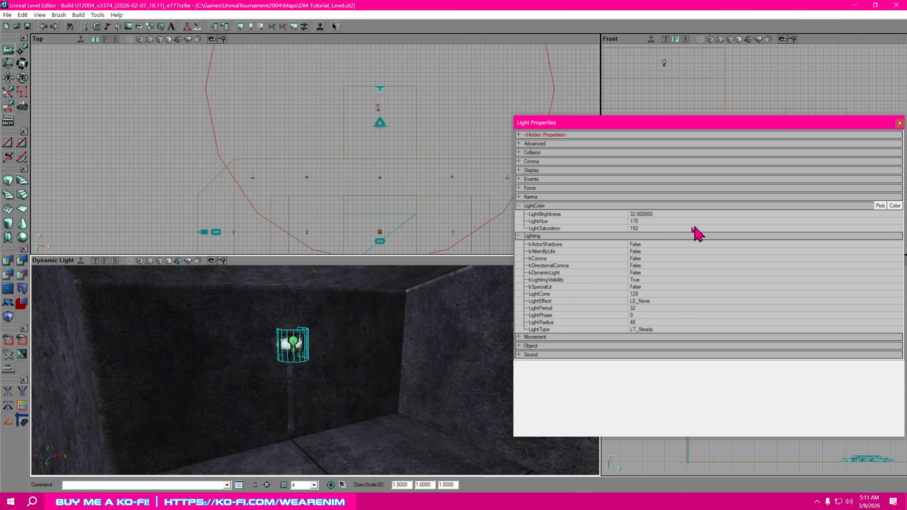
pyautogui.click(660, 214)
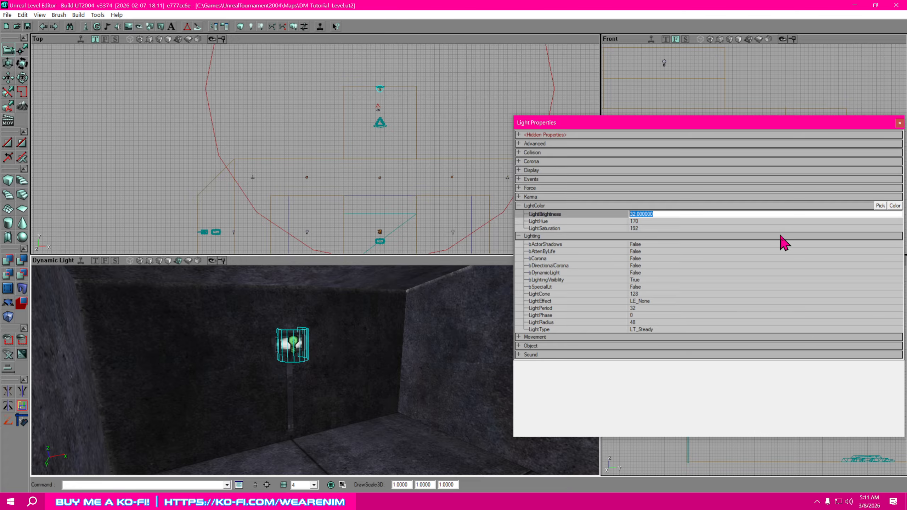
pyautogui.write('64')
pyautogui.press('Return')
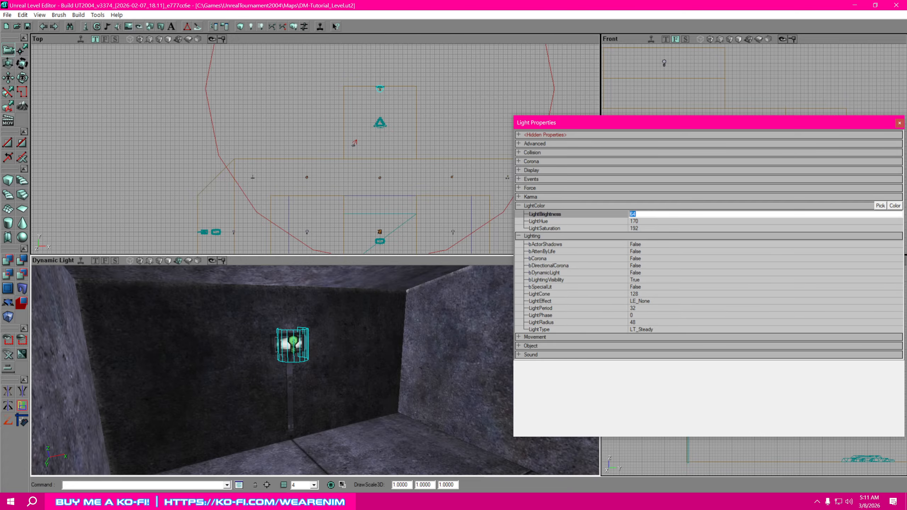
# Look around the alcove and main room to check the lighting.
pyautogui.moveTo(486, 309); pyautogui.dragTo(503, 297, button='right')
pyautogui.moveTo(487, 308); pyautogui.dragTo(586, 352)
pyautogui.moveTo(298, 374); pyautogui.dragTo(303, 369, button='right')
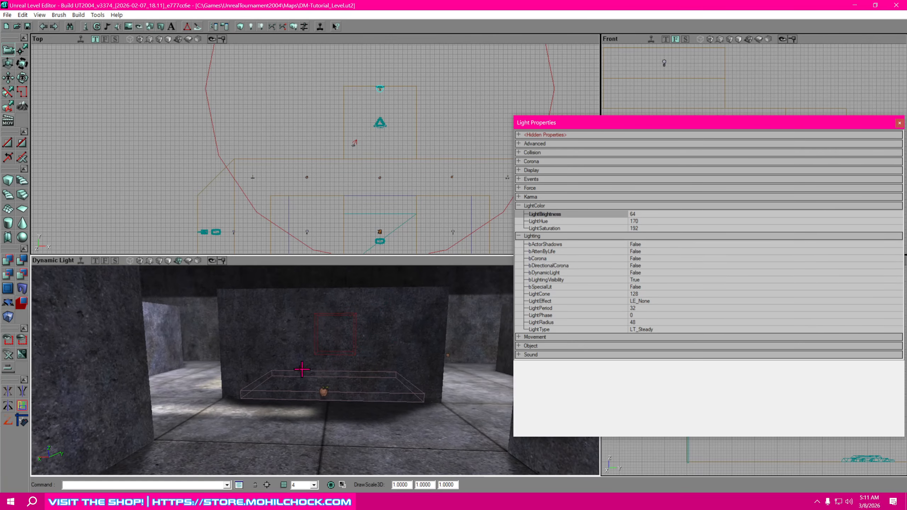
pyautogui.moveTo(273, 335); pyautogui.dragTo(262, 337, button='right')
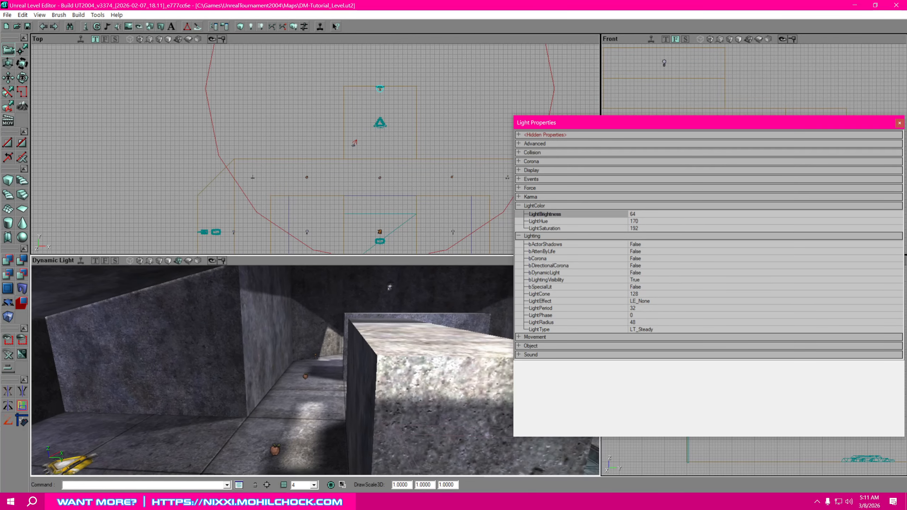
pyautogui.moveTo(357, 368); pyautogui.dragTo(364, 369, button='right')
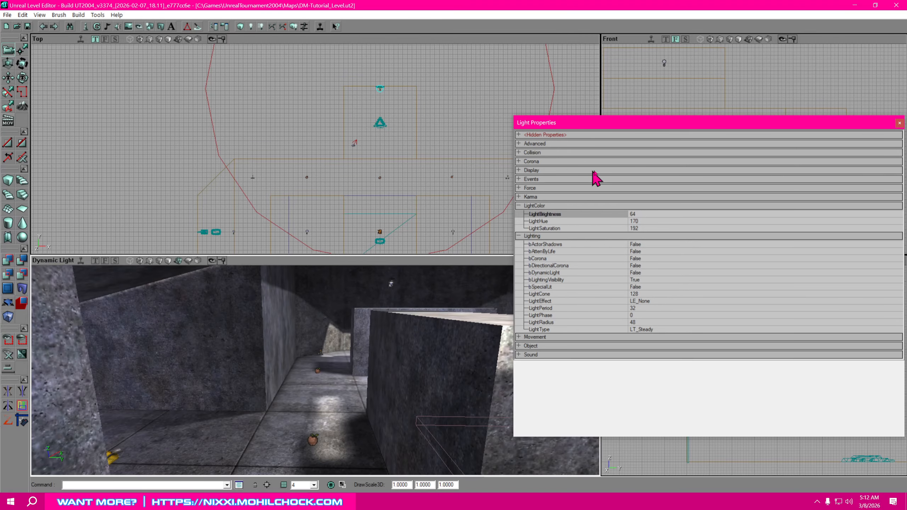
# Close the light's properties, rebuild the level, and inspect the alcove lamp.
pyautogui.click(900, 123)
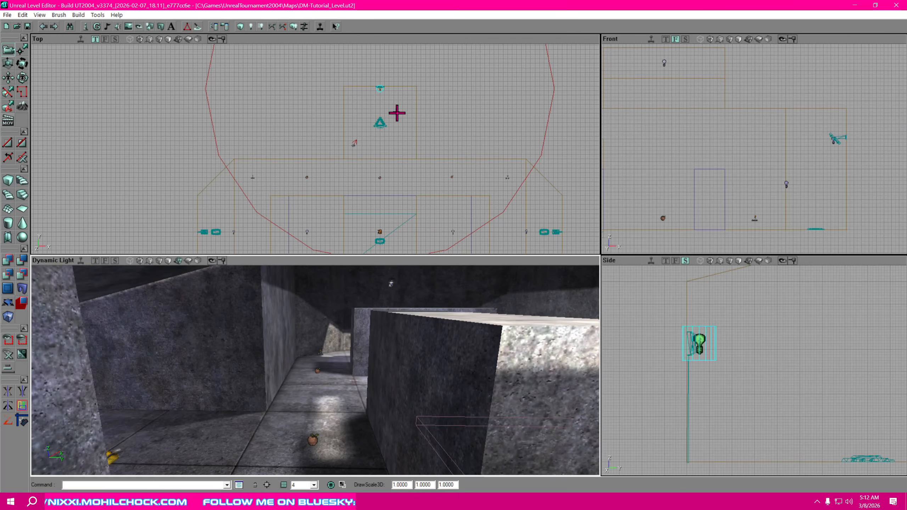
pyautogui.click(296, 30)
pyautogui.moveTo(322, 357); pyautogui.dragTo(368, 375, button='right')
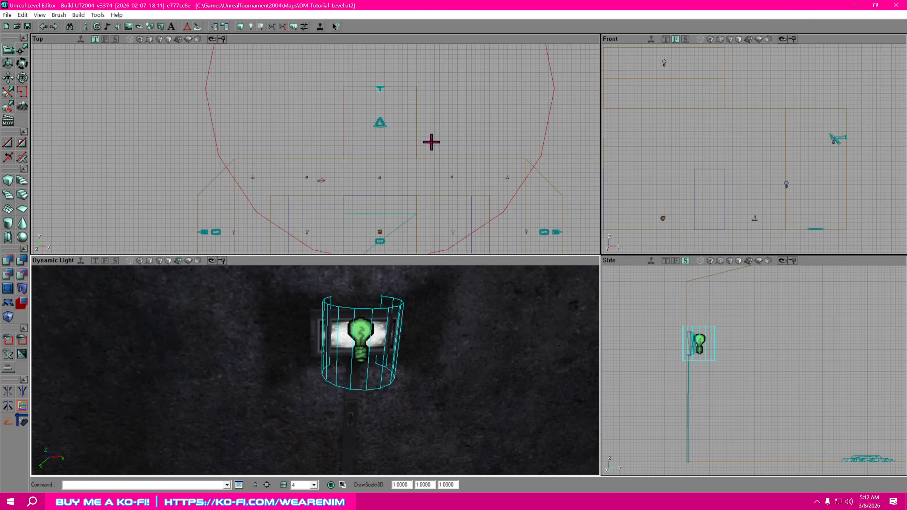
# Move the alcove light slightly away from its wall lamp and rebuild the level.
pyautogui.scroll(8, 432, 142)
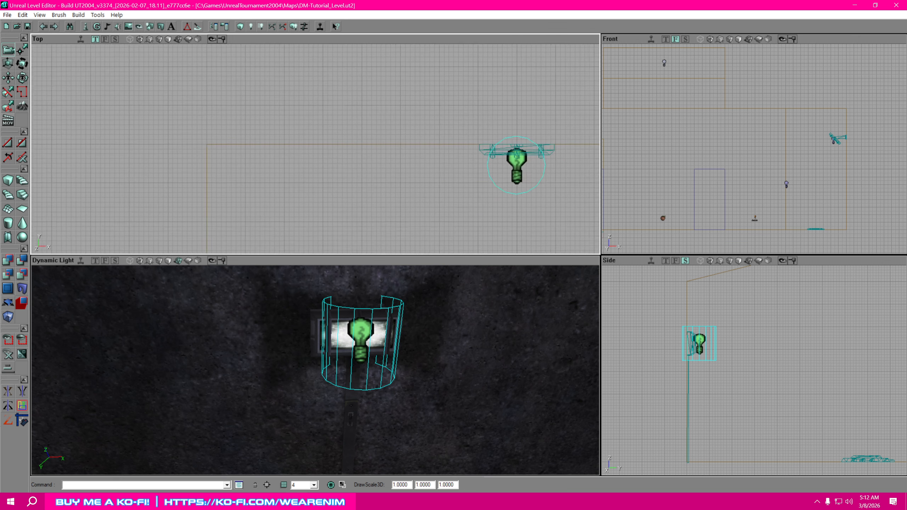
pyautogui.moveTo(524, 195); pyautogui.dragTo(471, 152)
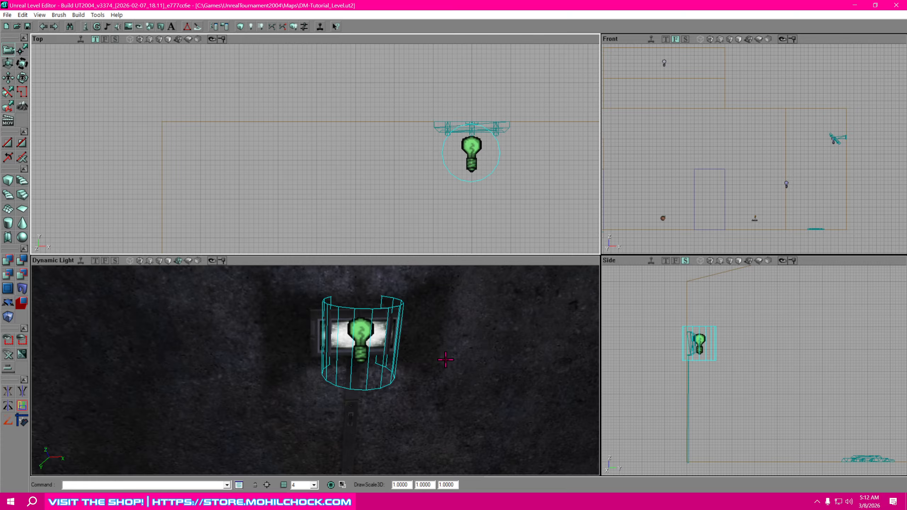
pyautogui.moveTo(446, 359); pyautogui.dragTo(451, 354)
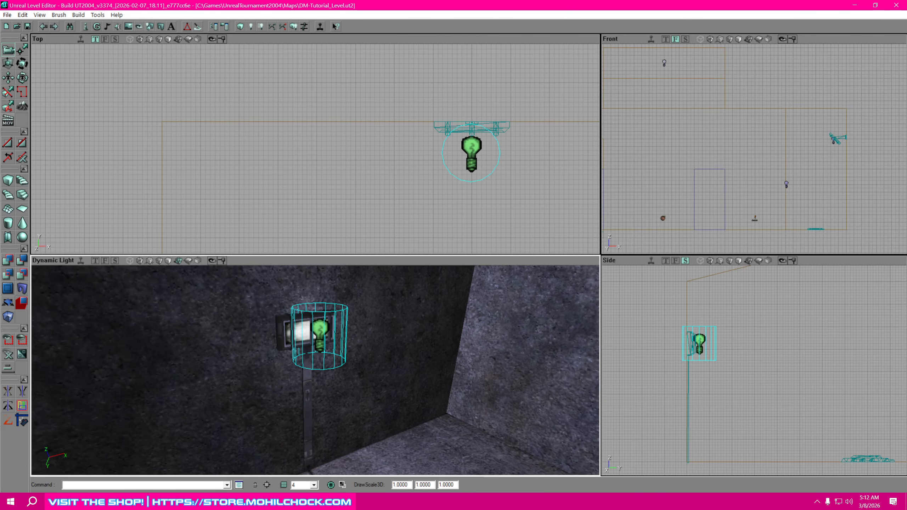
pyautogui.moveTo(446, 360); pyautogui.dragTo(439, 352)
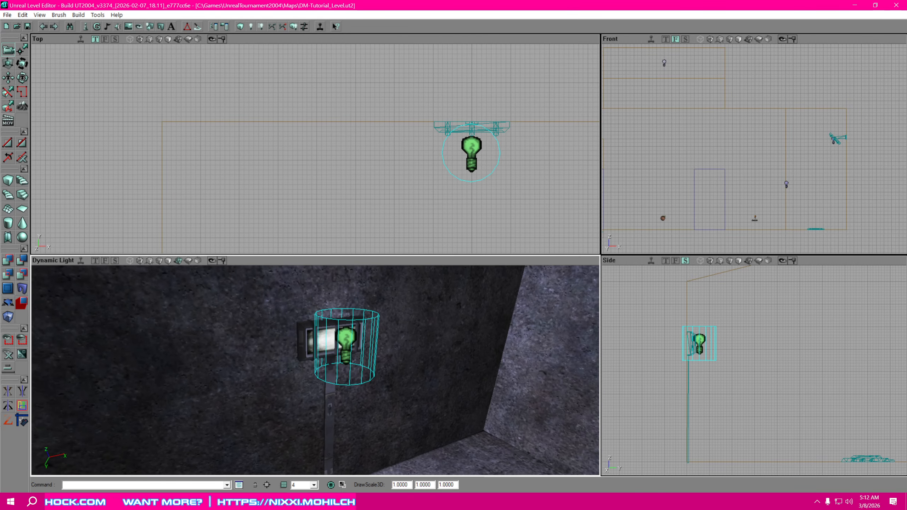
pyautogui.click(296, 28)
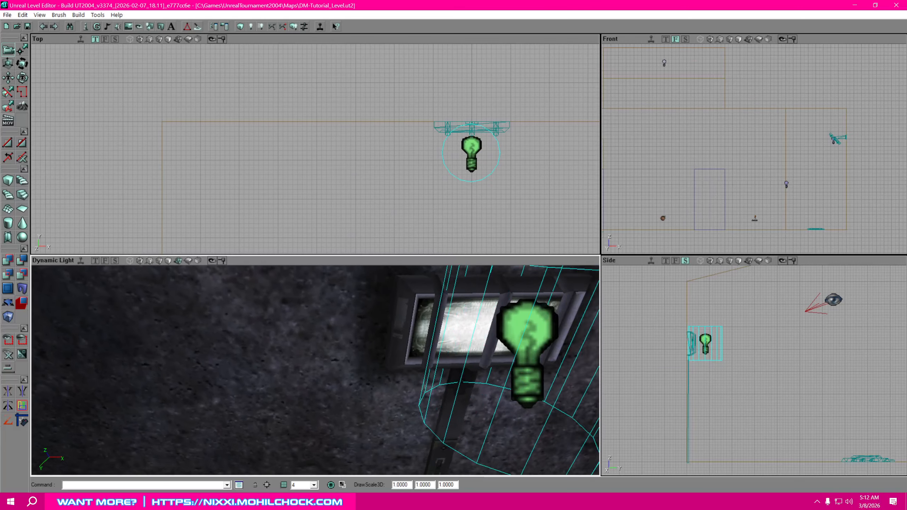
# Look over the lighting in the corridors and select the spotlight at another wall lamp.
pyautogui.moveTo(316, 371)
pyautogui.mouseDown()
pyautogui.moveTo(312, 362)
pyautogui.moveTo(315, 376)
pyautogui.mouseUp()
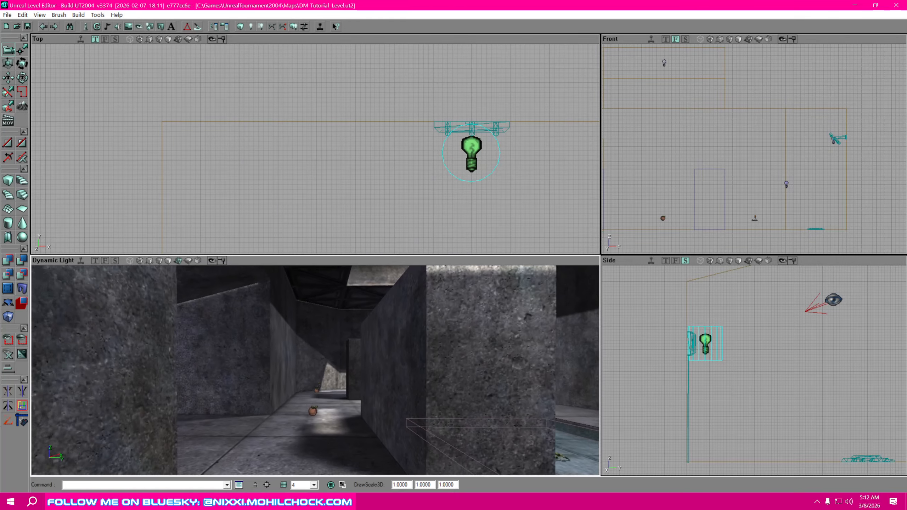
pyautogui.moveTo(315, 371); pyautogui.dragTo(322, 360)
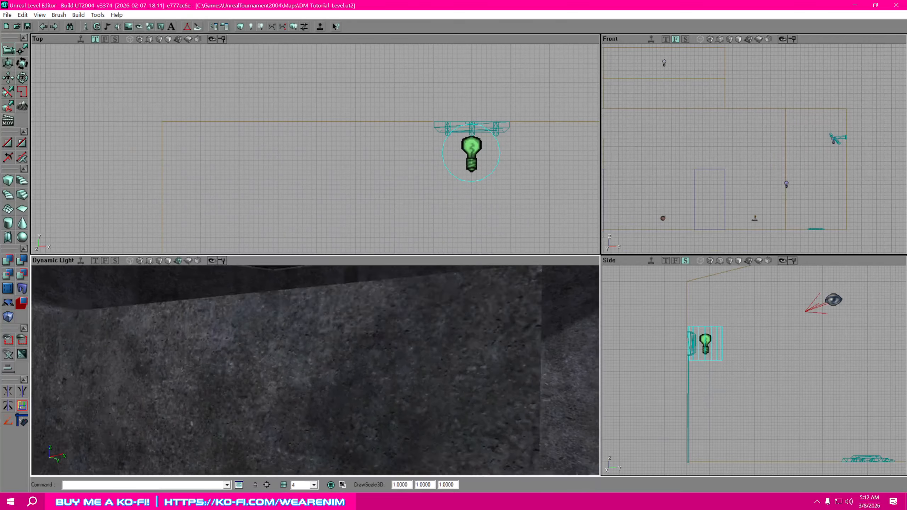
pyautogui.moveTo(315, 371); pyautogui.dragTo(313, 303)
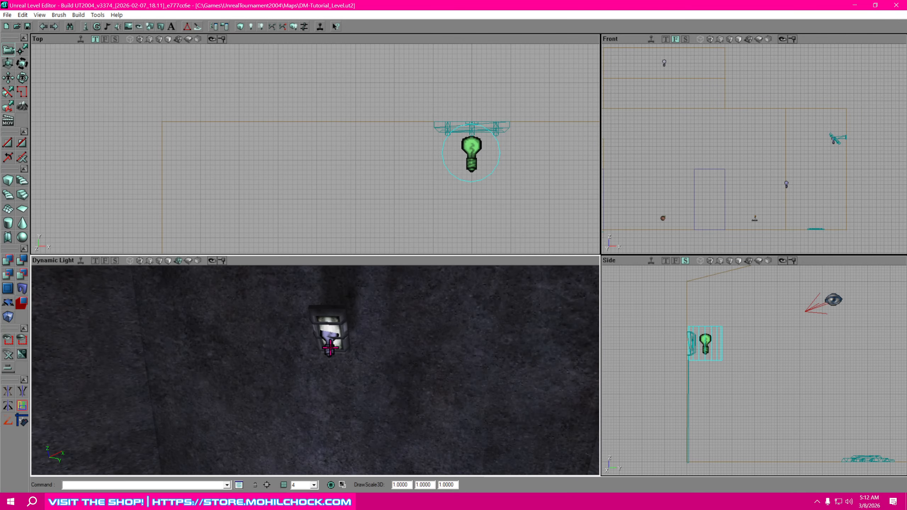
pyautogui.moveTo(328, 351); pyautogui.dragTo(248, 322)
pyautogui.moveTo(504, 376); pyautogui.dragTo(504, 324)
pyautogui.click(351, 359)
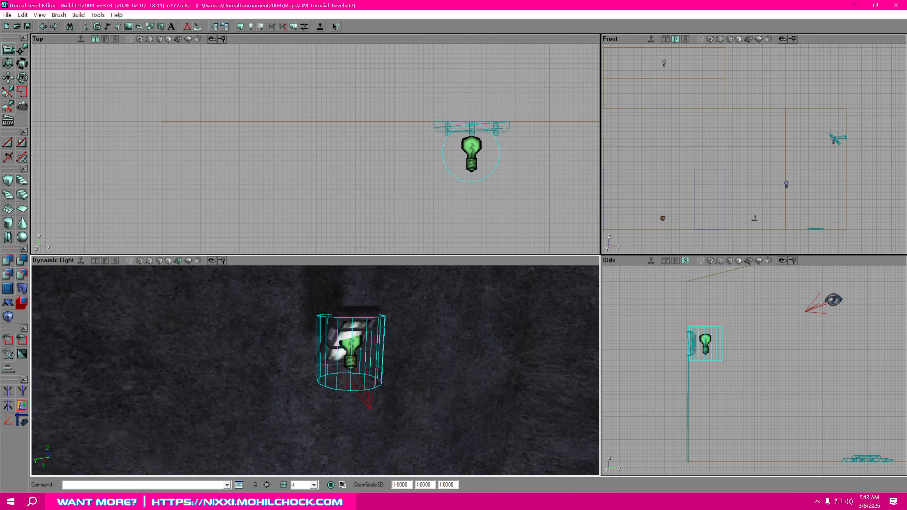
# Display the Flares group of the EpicParticles package in the texture browser and load the entire package.
pyautogui.moveTo(906, 102); pyautogui.dragTo(660, 48)
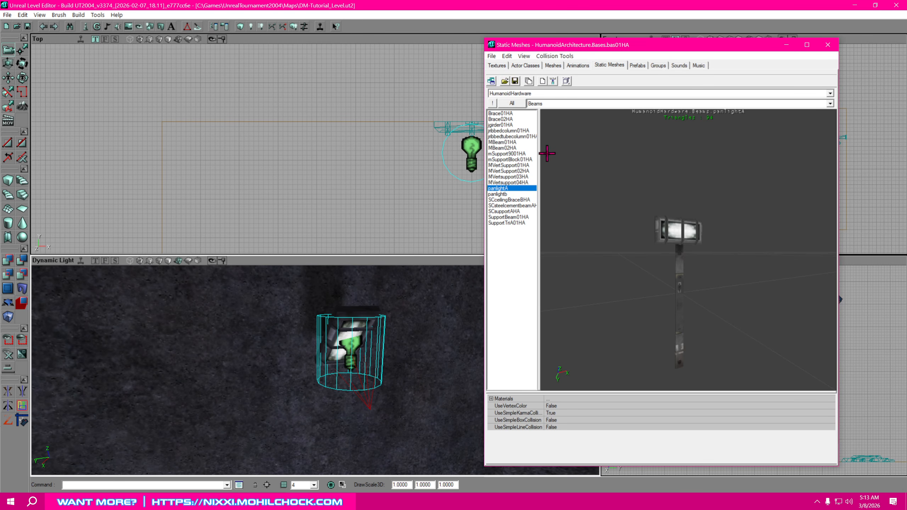
pyautogui.click(502, 66)
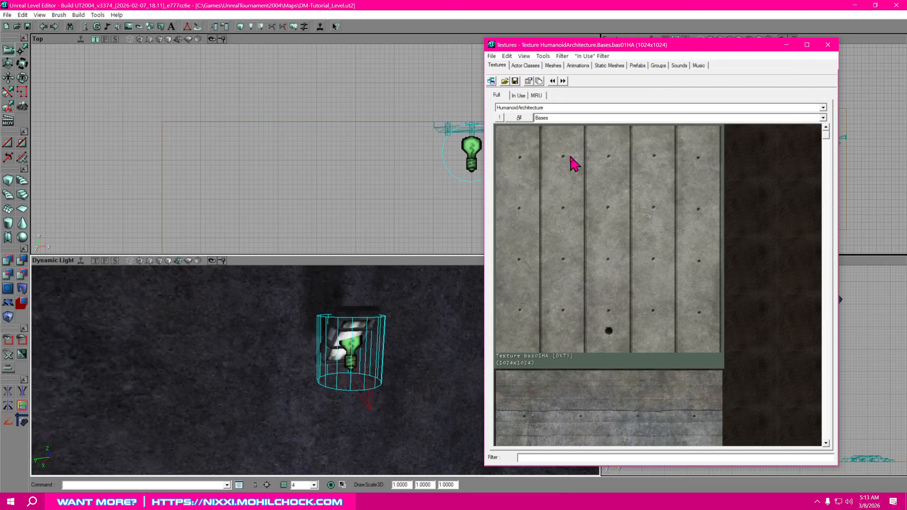
pyautogui.click(560, 108)
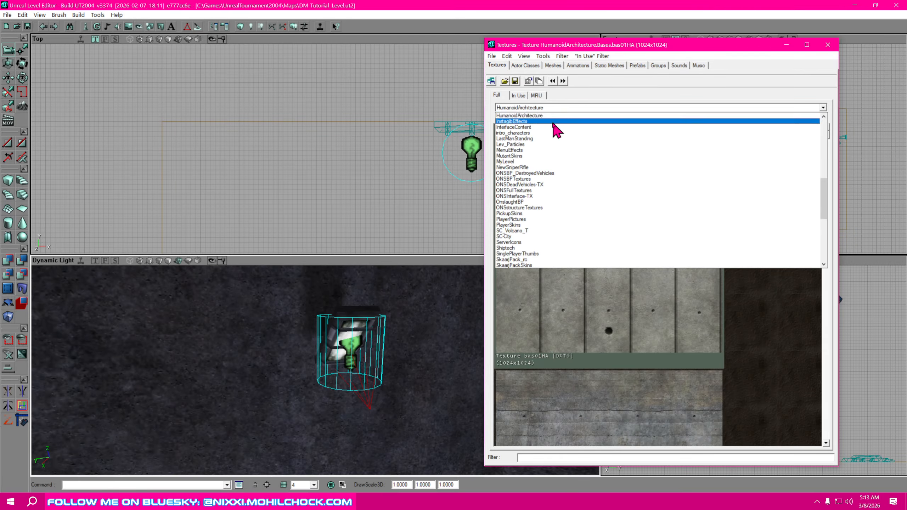
pyautogui.scroll(6, 536, 232)
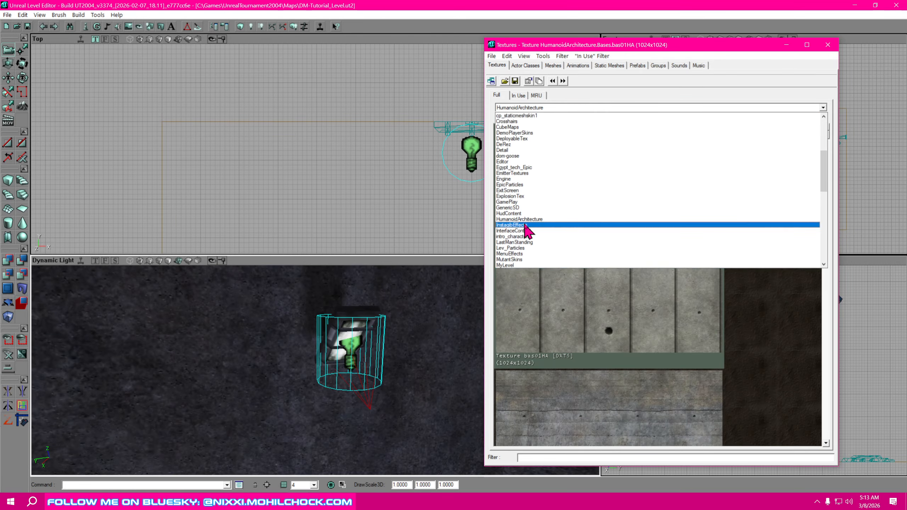
pyautogui.click(537, 185)
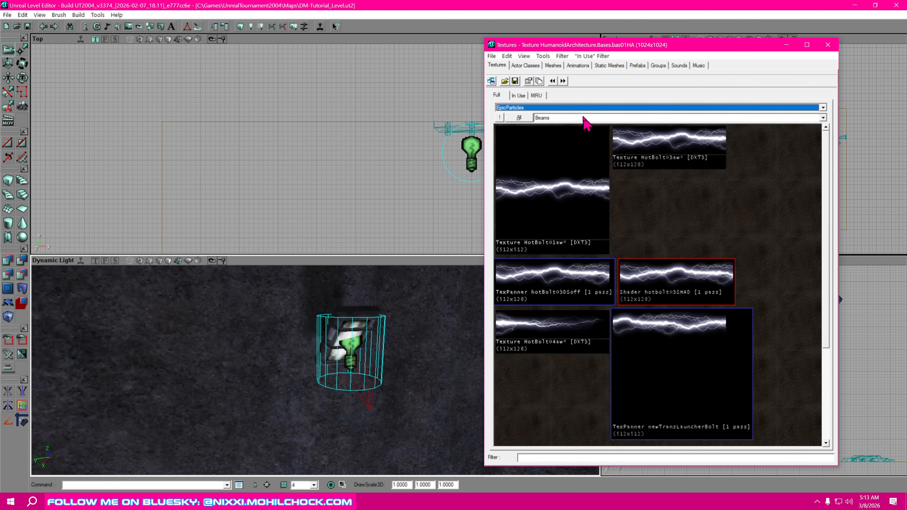
pyautogui.click(584, 118)
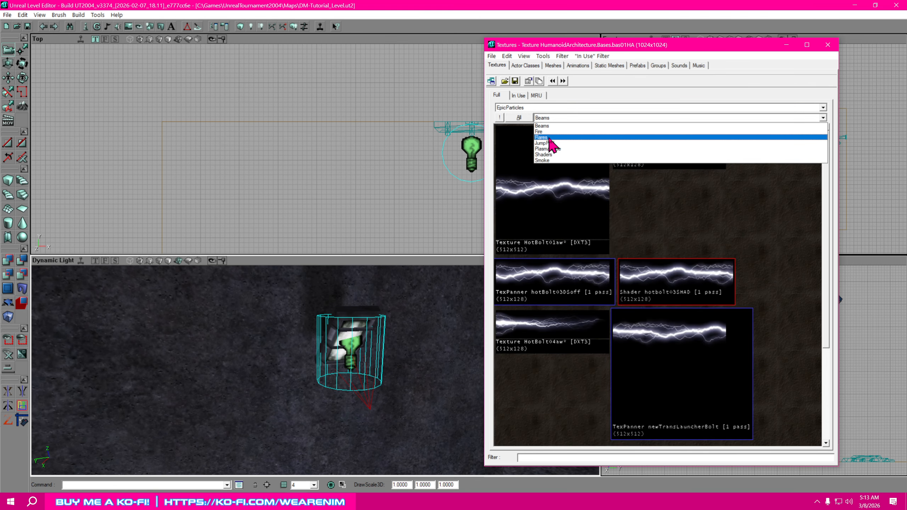
pyautogui.click(542, 137)
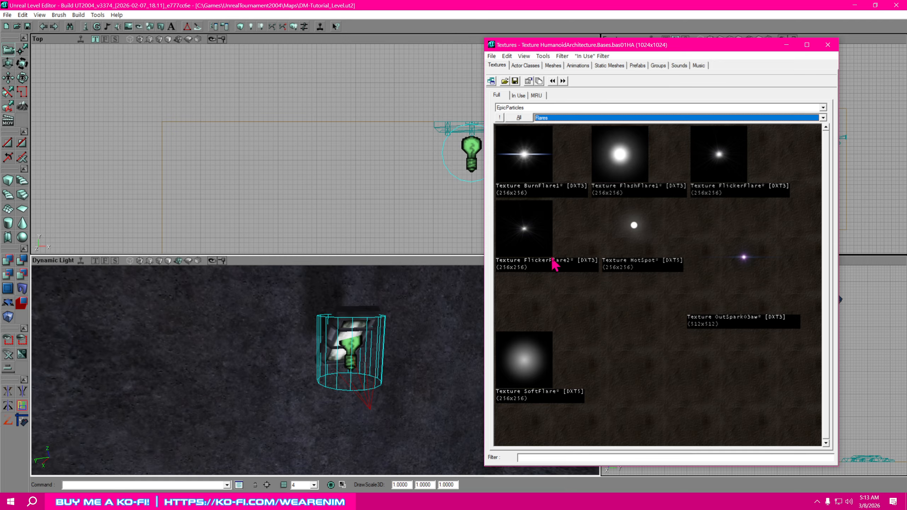
pyautogui.click(539, 81)
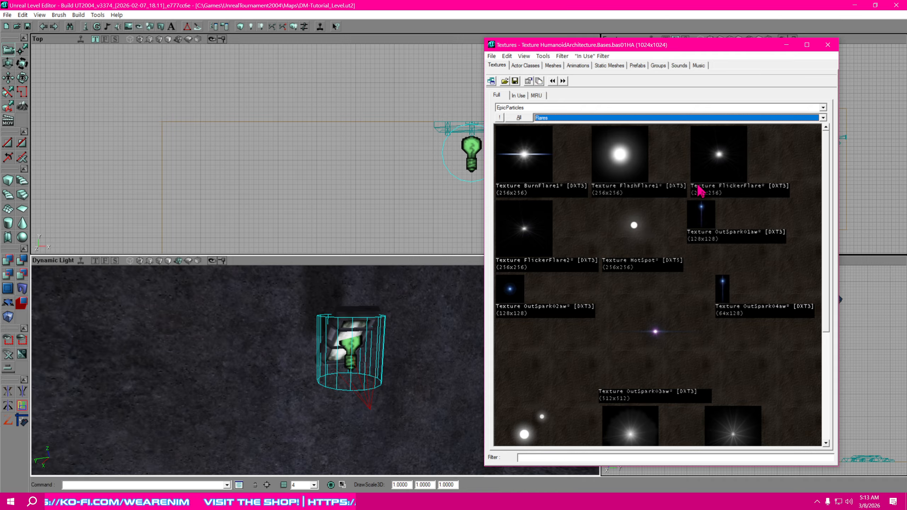
# Browse the flare textures, select OutSpark03aw as the current texture, and clear the browser out of the way.
pyautogui.scroll(-1, 712, 299)
pyautogui.scroll(-5, 674, 414)
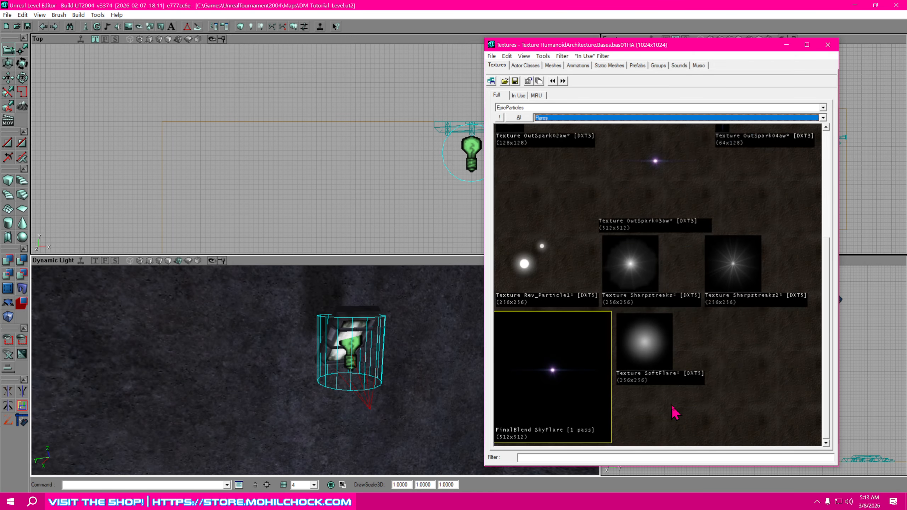
pyautogui.scroll(5, 684, 412)
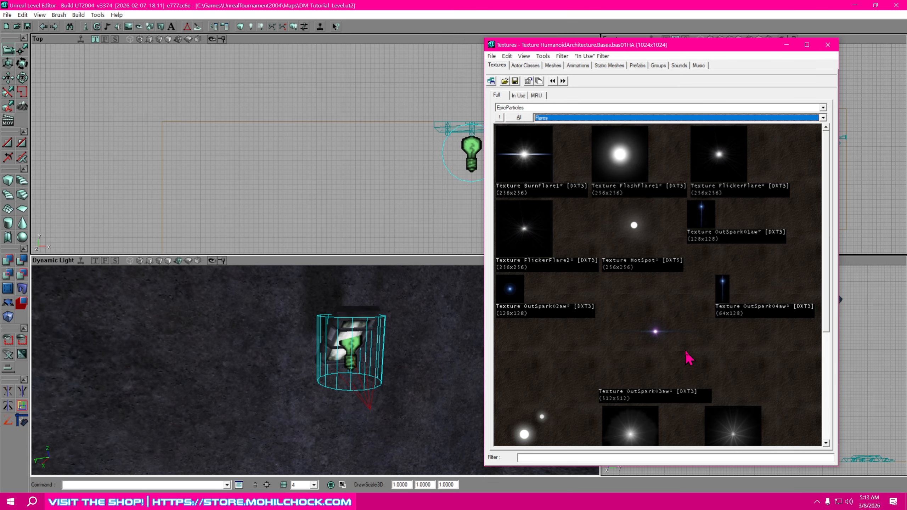
pyautogui.moveTo(386, 327); pyautogui.dragTo(420, 331, button='right')
pyautogui.moveTo(631, 45); pyautogui.dragTo(654, 44)
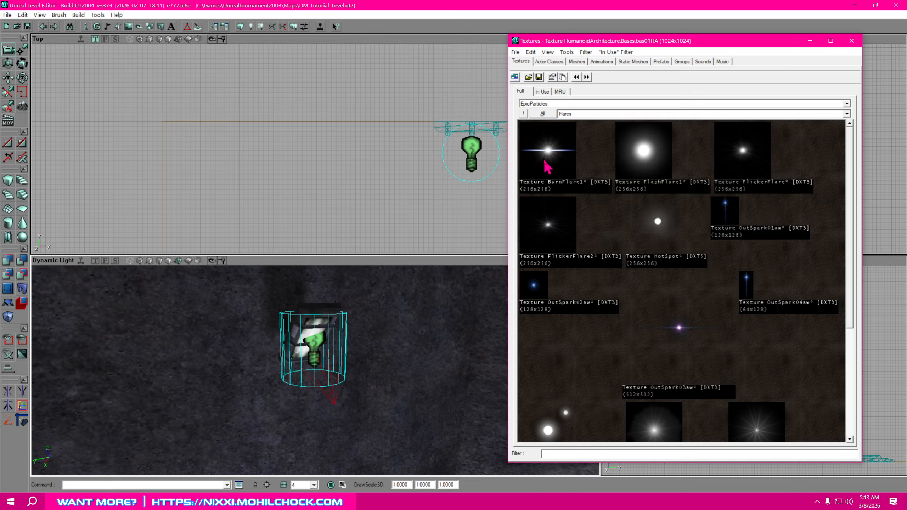
pyautogui.click(554, 157)
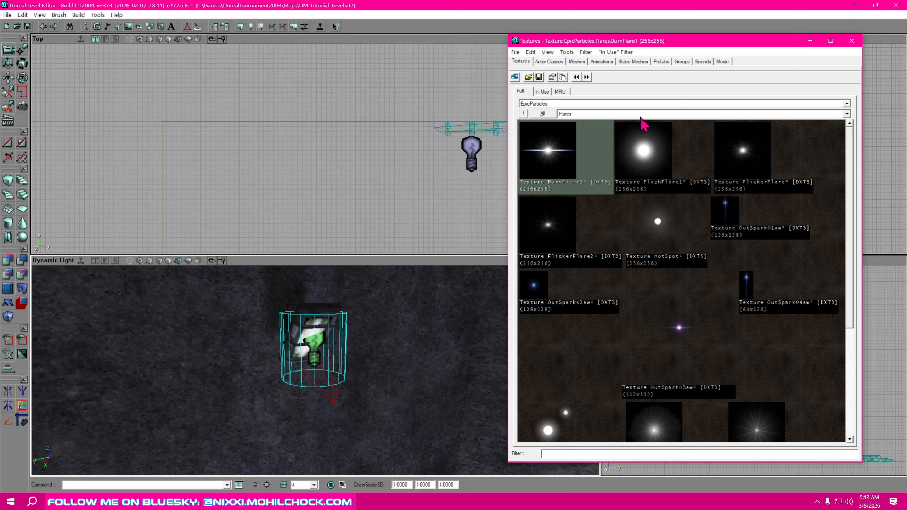
pyautogui.click(674, 343)
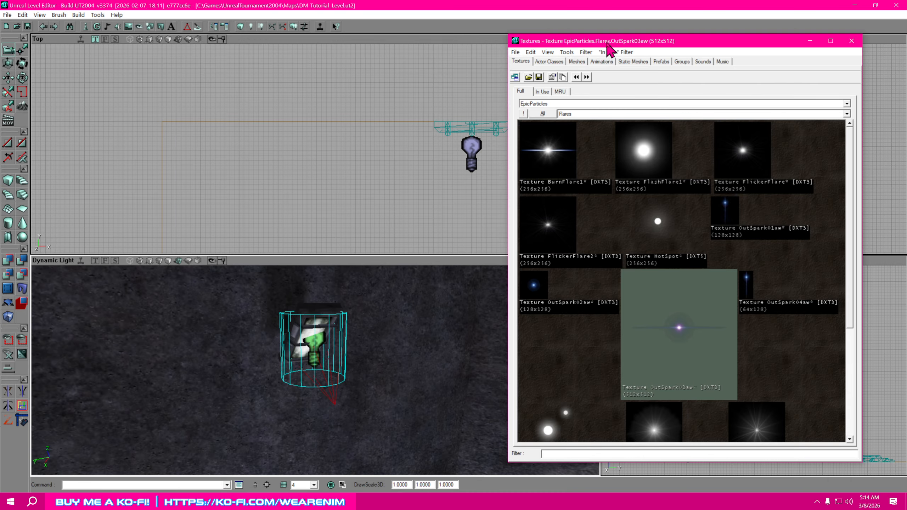
pyautogui.moveTo(606, 43); pyautogui.dragTo(906, 66)
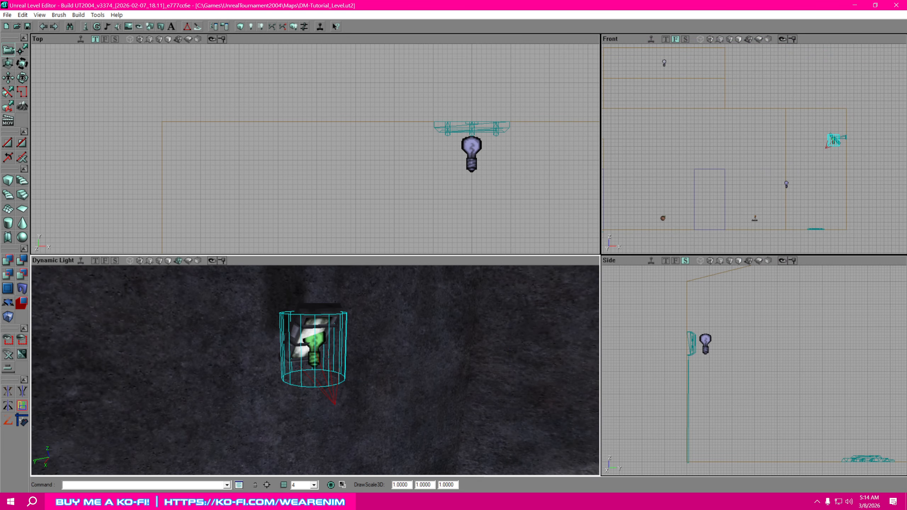
# Open the Corona properties of the two selected spotlights and set MaxCoronaSize to 150.
pyautogui.moveTo(407, 356)
pyautogui.mouseDown(button='right')
pyautogui.moveTo(425, 355)
pyautogui.moveTo(408, 355)
pyautogui.mouseUp(button='right')
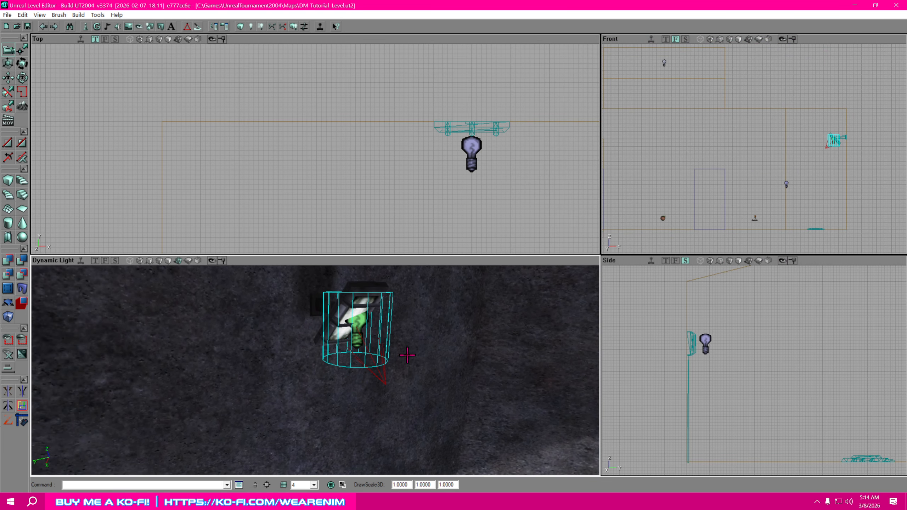
pyautogui.rightClick(358, 342)
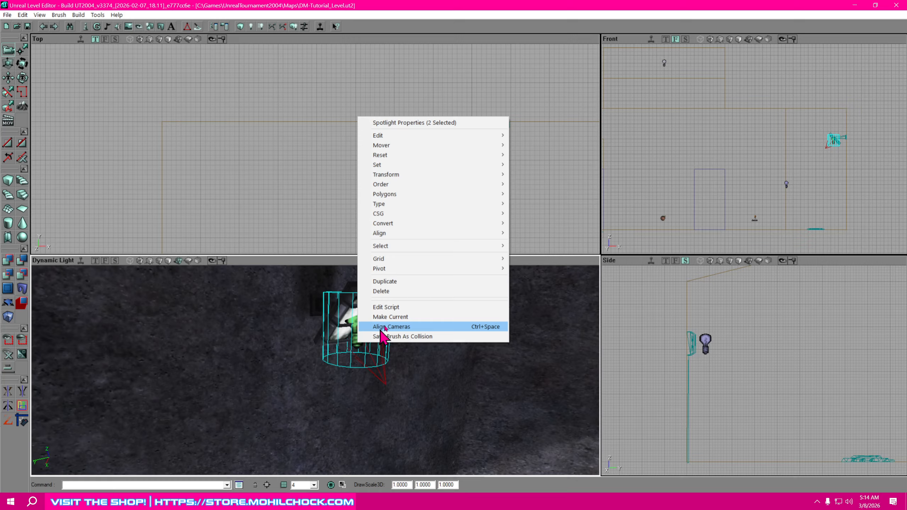
pyautogui.click(437, 122)
pyautogui.moveTo(666, 123); pyautogui.dragTo(585, 113)
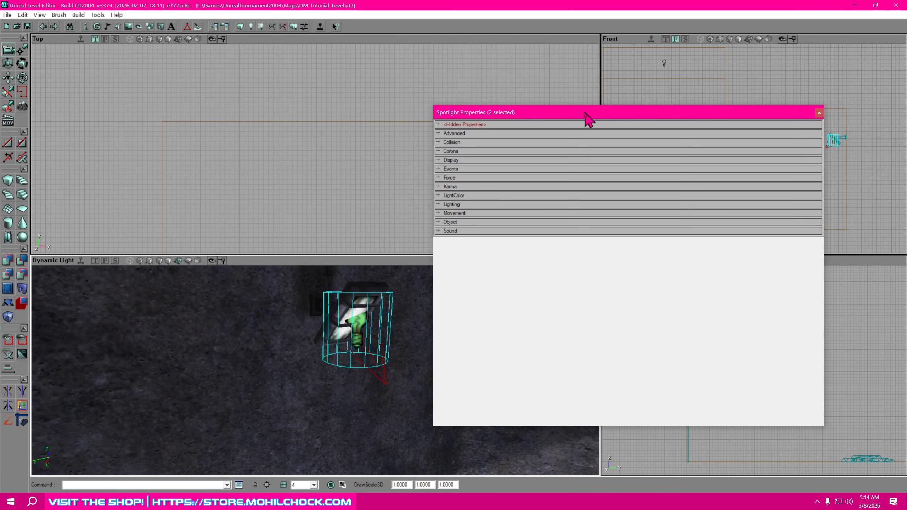
pyautogui.click(439, 151)
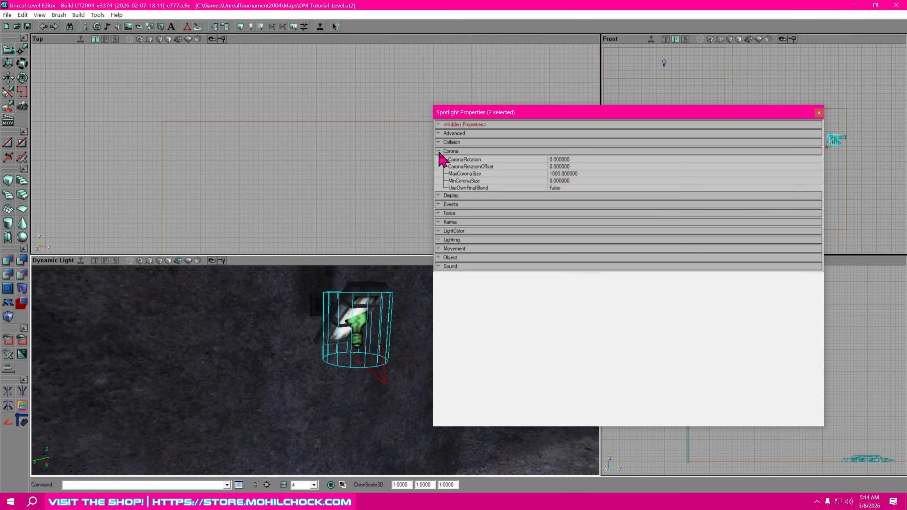
pyautogui.click(588, 174)
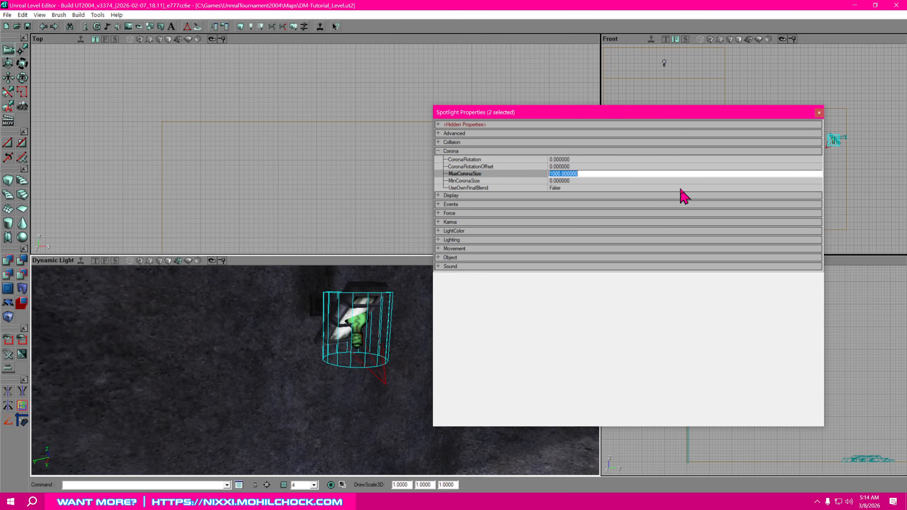
pyautogui.write('1')
pyautogui.write('20')
pyautogui.press('Left')
pyautogui.press('BackSpace')
pyautogui.write('5')
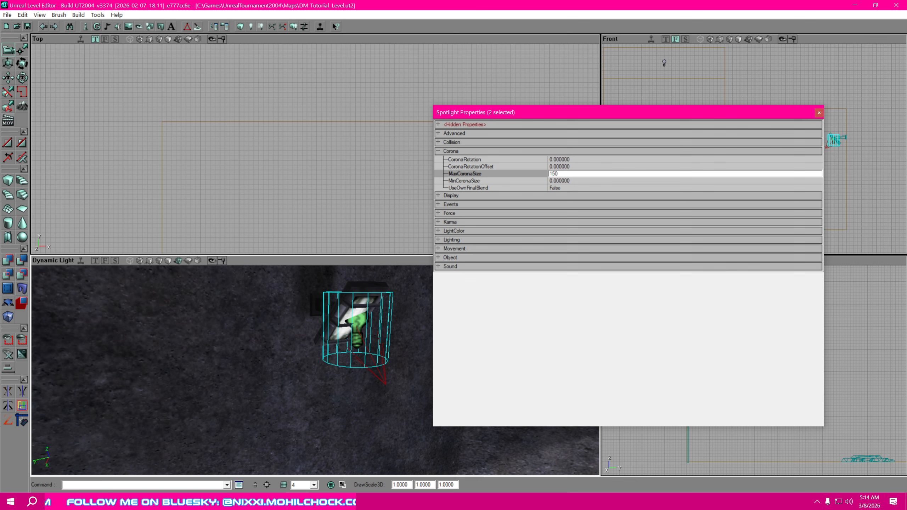
# Set the selected spotlights' MinCoronaSize to 50.
pyautogui.click(578, 181)
pyautogui.write('100')
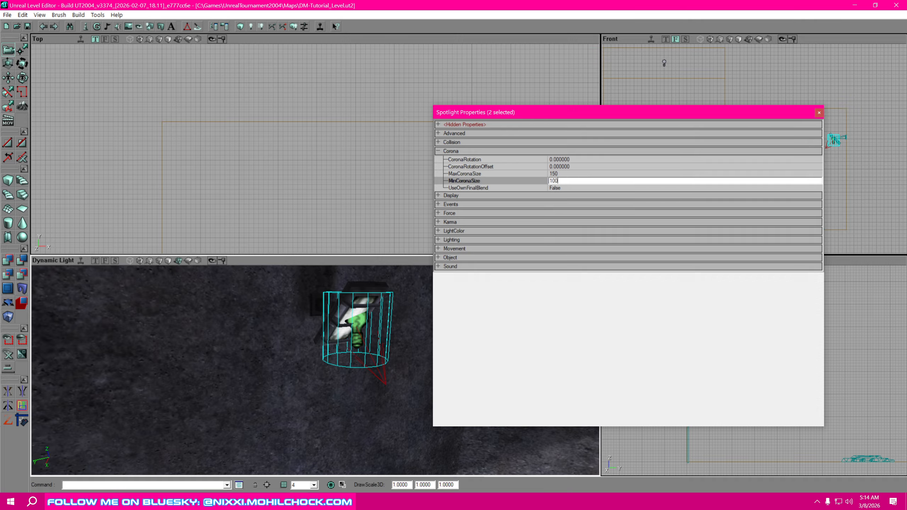
pyautogui.click(540, 180)
pyautogui.write('50')
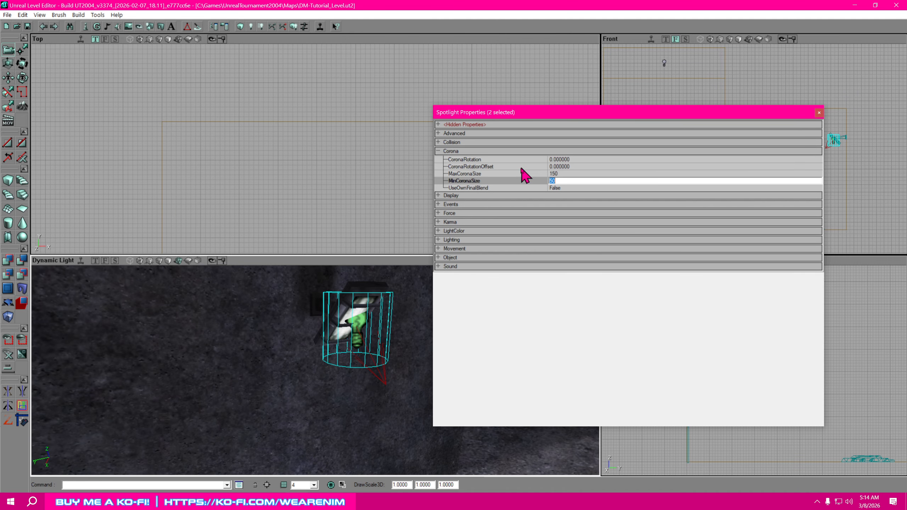
# Collapse the Corona properties and open the Skins entry in the spotlights' Display properties.
pyautogui.click(439, 151)
pyautogui.click(439, 160)
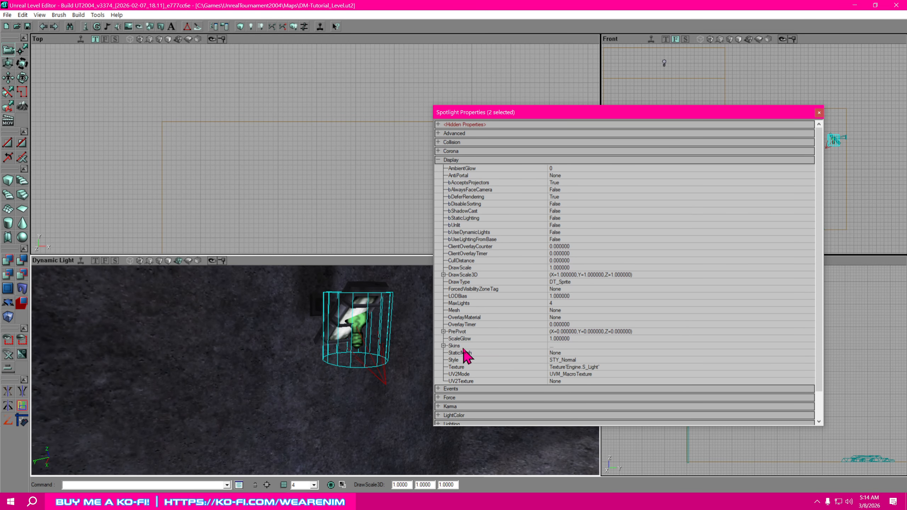
pyautogui.click(444, 347)
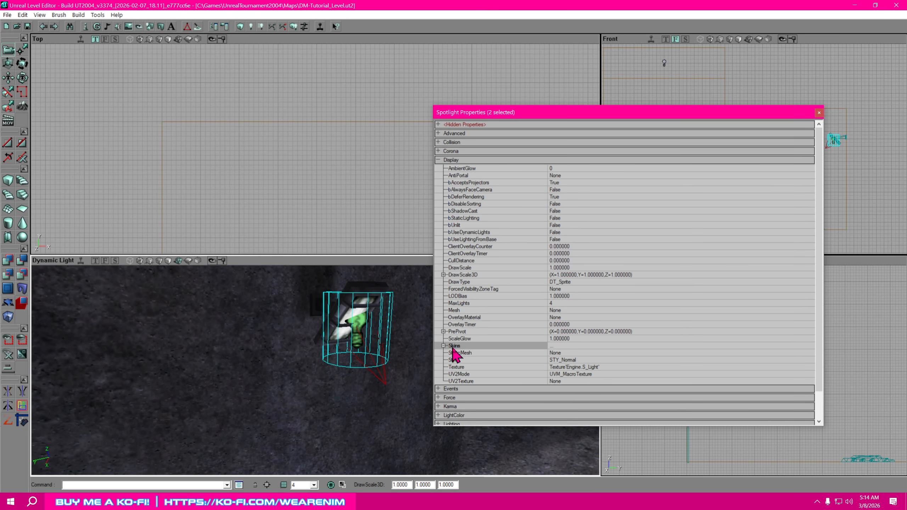
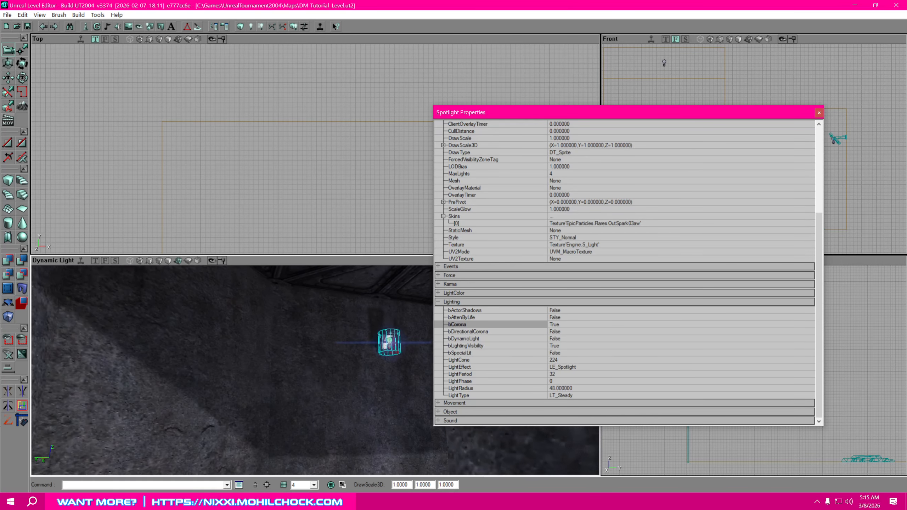
# Look around the area near the wall lamp to check the spotlight's corona.
pyautogui.moveTo(232, 371); pyautogui.dragTo(255, 364, button='right')
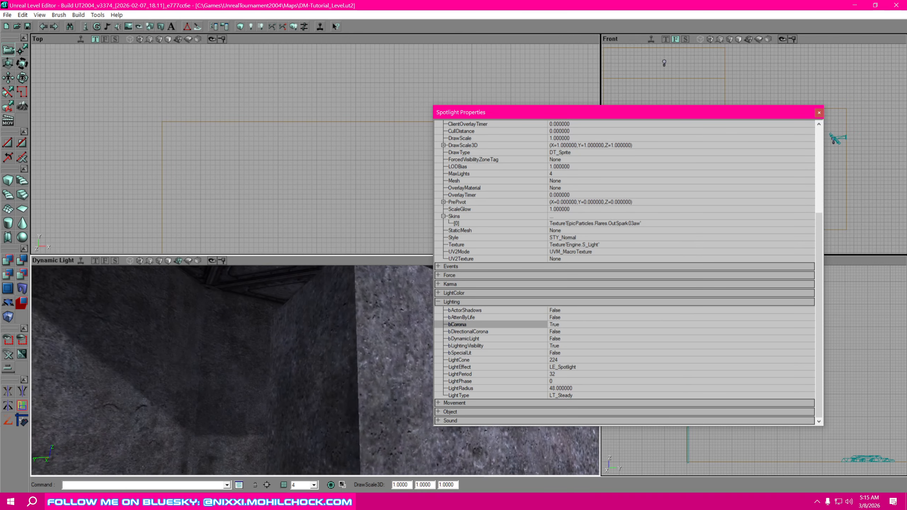
# Examine the spotlight's corona at the wall lamp from across the room and from close up.
pyautogui.moveTo(315, 369); pyautogui.dragTo(322, 426, button='right')
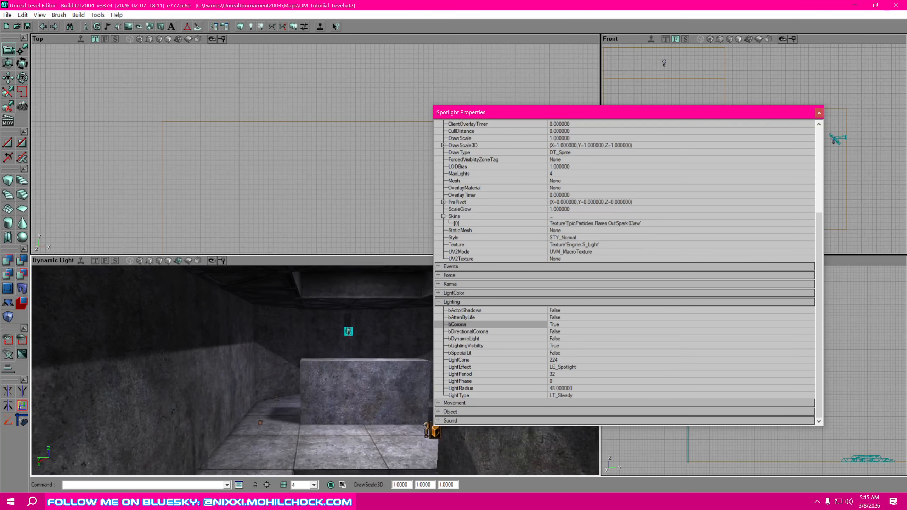
pyautogui.moveTo(314, 368); pyautogui.dragTo(308, 333)
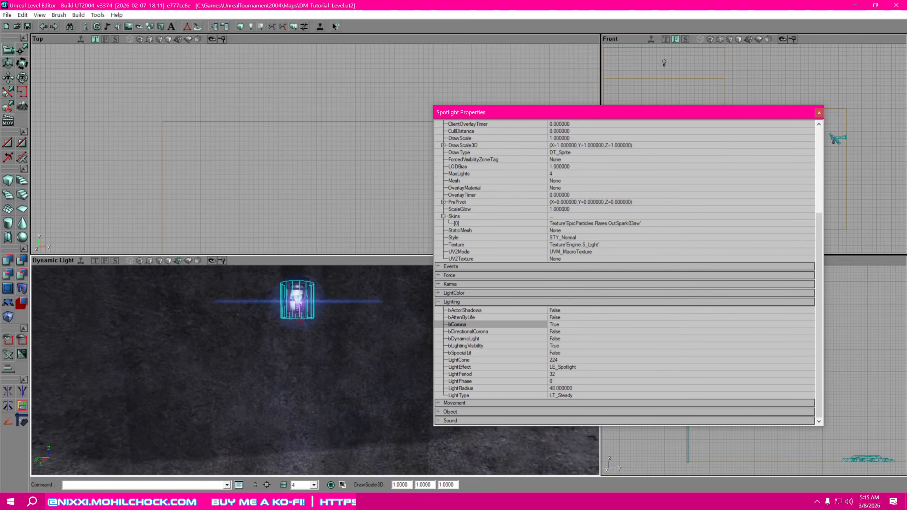
pyautogui.moveTo(308, 332); pyautogui.dragTo(295, 301, button='right')
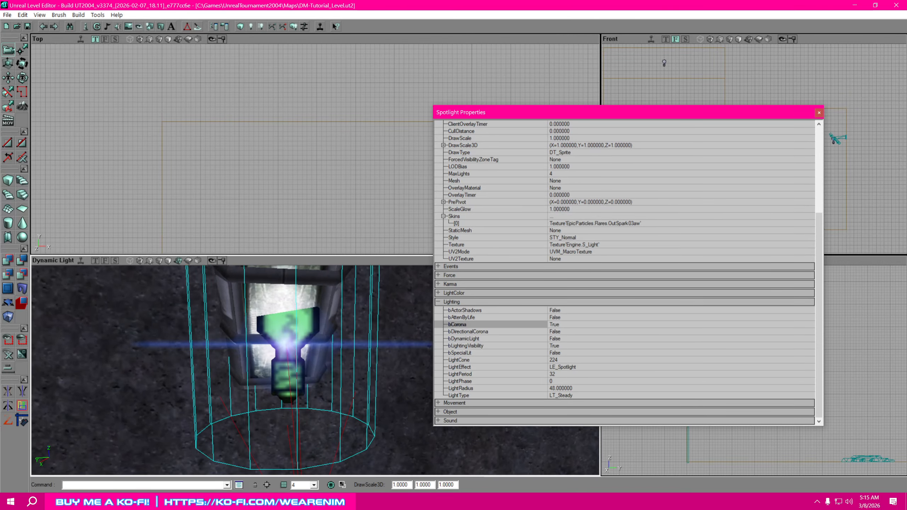
pyautogui.moveTo(297, 333); pyautogui.dragTo(300, 304)
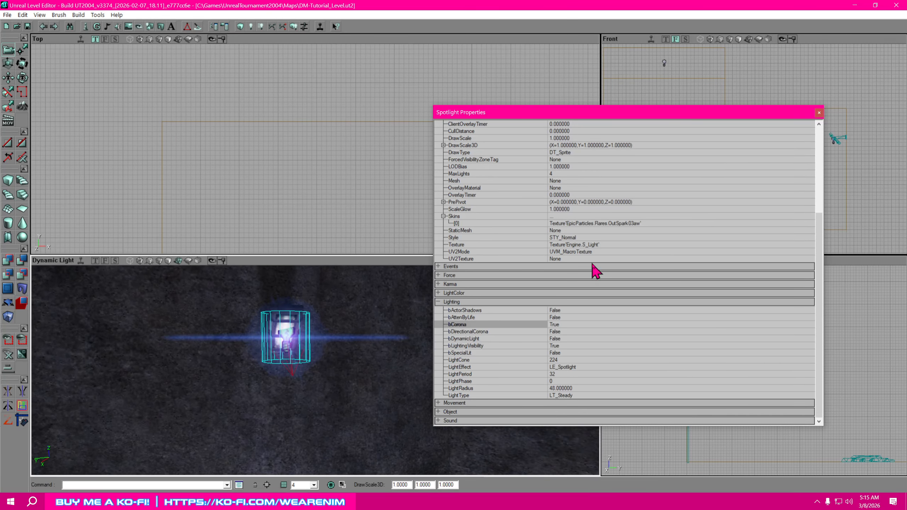
# Set the selected spotlights' MinCoronaSize to 10 and MaxCoronaSize to 500 in the Corona properties, check the corona, and close the properties.
pyautogui.scroll(6, 589, 236)
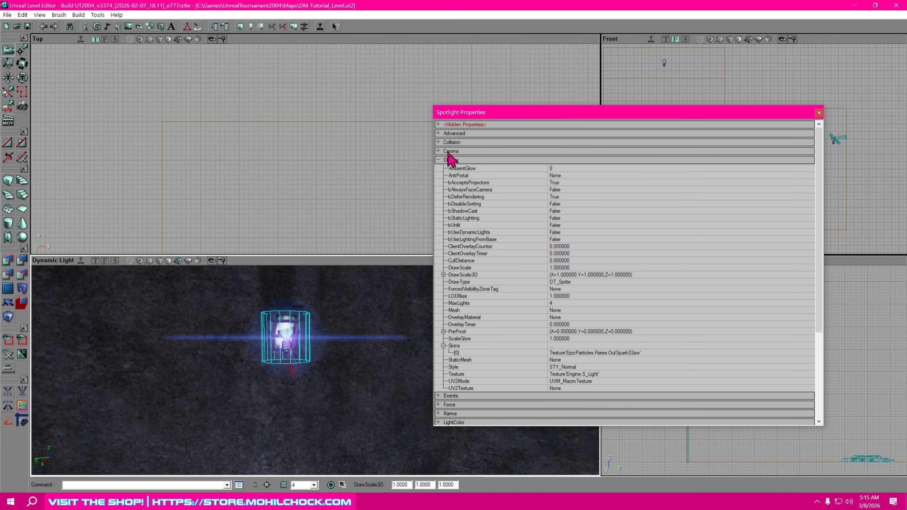
pyautogui.click(442, 152)
pyautogui.click(581, 181)
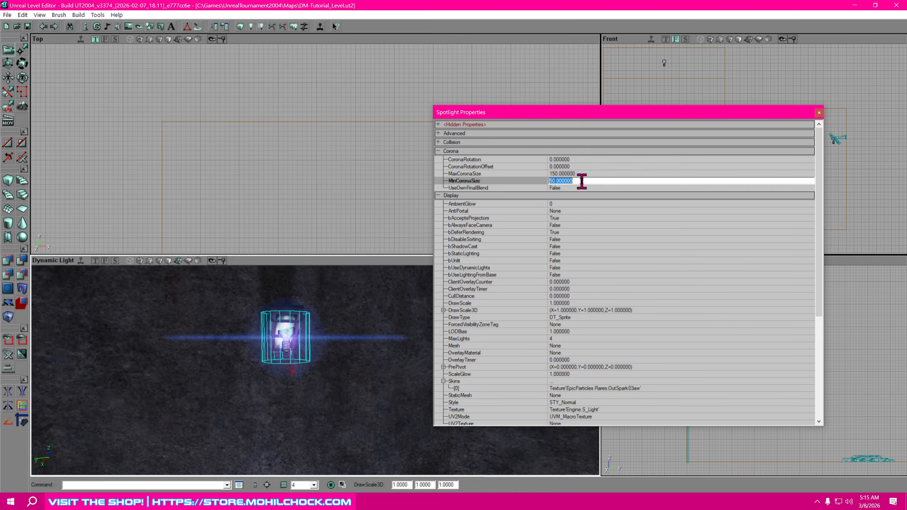
pyautogui.write('10')
pyautogui.click(560, 174)
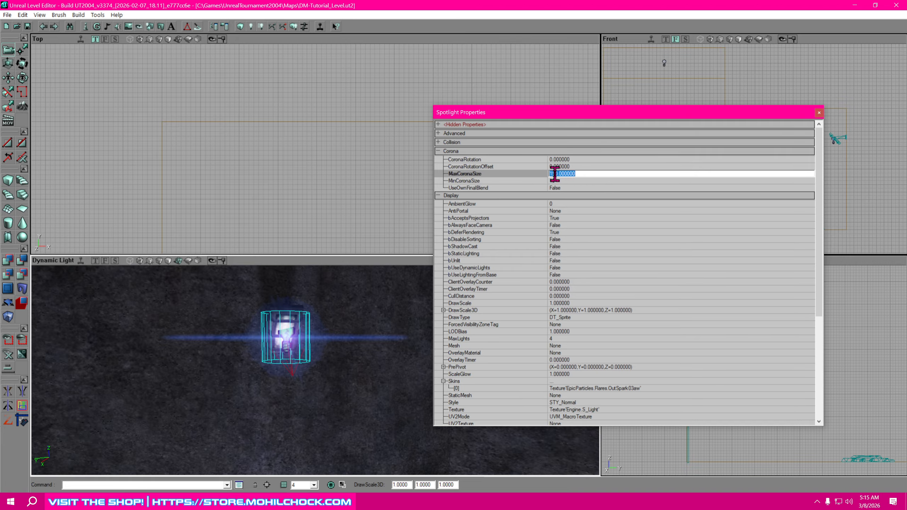
pyautogui.click(550, 174)
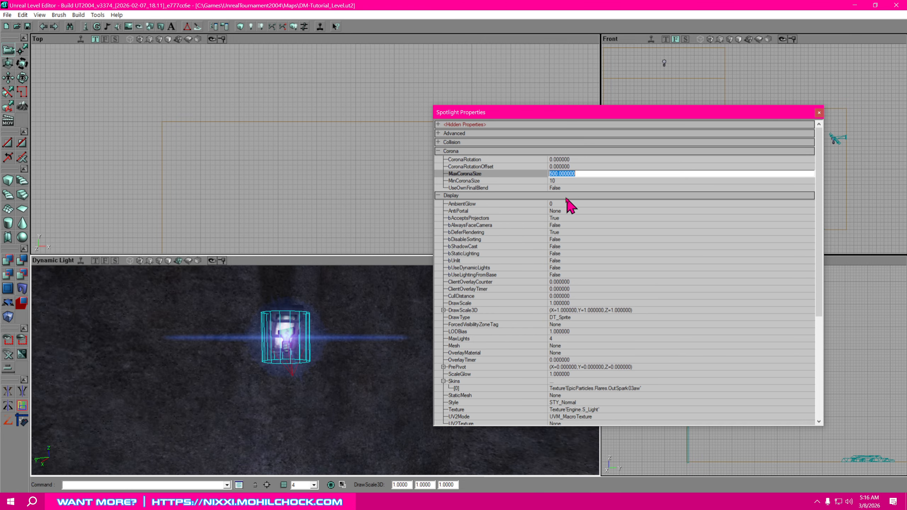
pyautogui.click(542, 180)
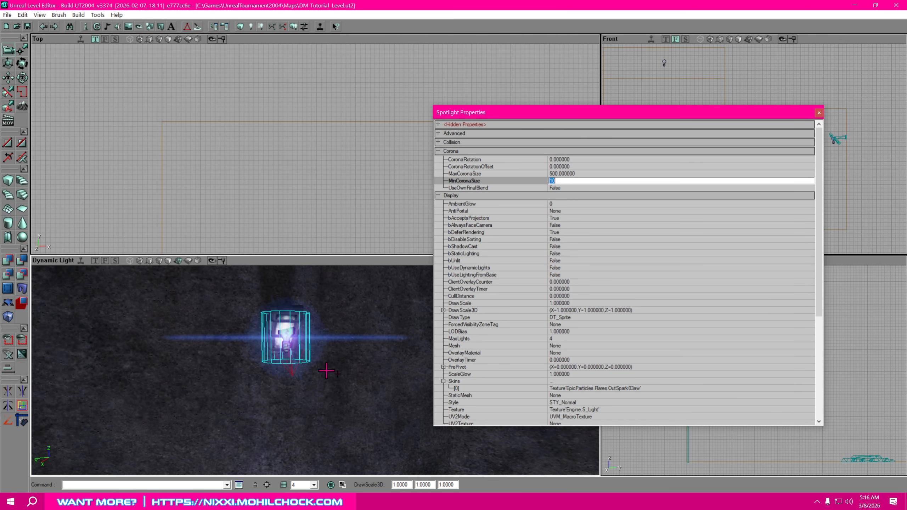
pyautogui.moveTo(326, 372)
pyautogui.mouseDown()
pyautogui.moveTo(324, 281)
pyautogui.moveTo(319, 379)
pyautogui.mouseUp()
pyautogui.moveTo(318, 378); pyautogui.dragTo(319, 371, button='right')
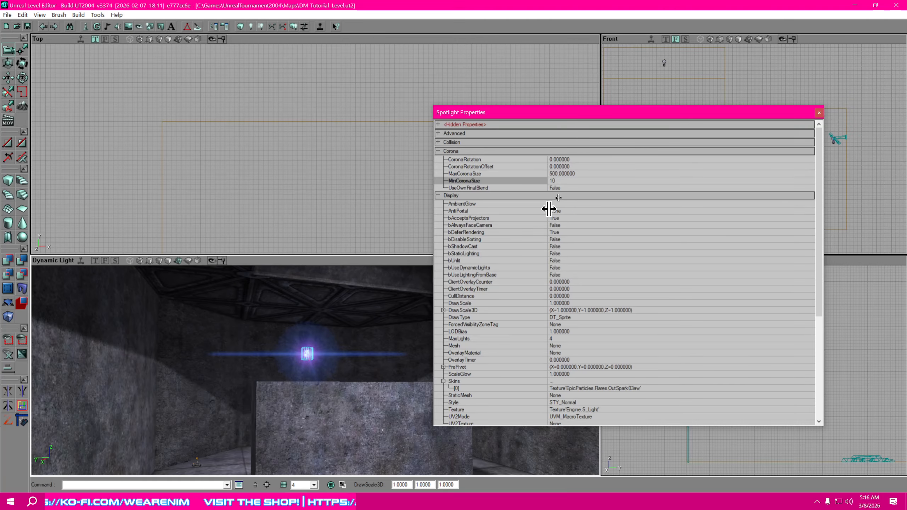
pyautogui.click(819, 113)
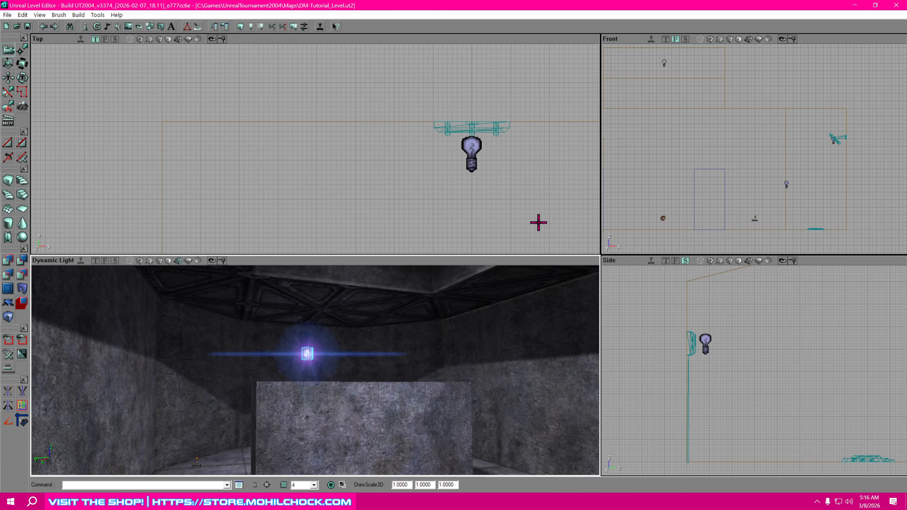
# Show the room's layout in the Top view and check the lamp's corona from across the room.
pyautogui.moveTo(533, 217); pyautogui.dragTo(485, 117, button='right')
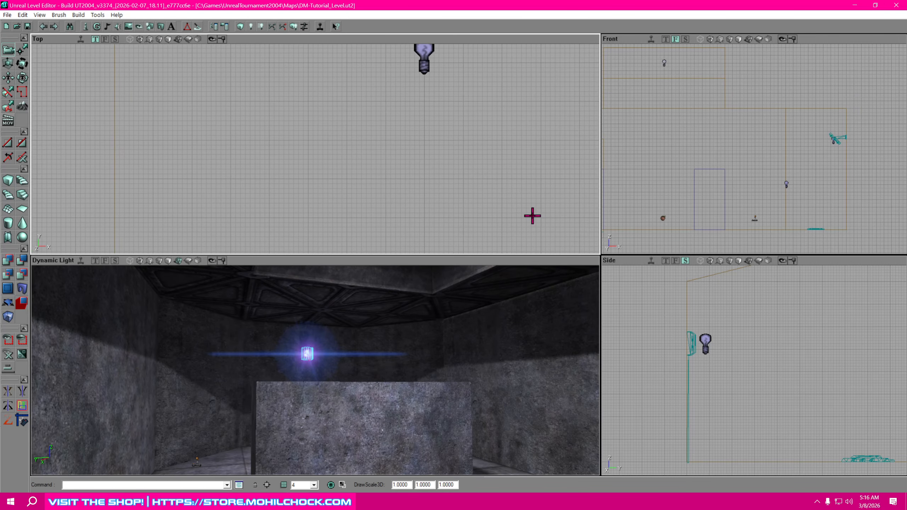
pyautogui.scroll(-4, 533, 217)
pyautogui.scroll(-4, 476, 188)
pyautogui.moveTo(452, 194)
pyautogui.mouseDown(button='right')
pyautogui.moveTo(510, 103)
pyautogui.moveTo(591, 53)
pyautogui.moveTo(449, 186)
pyautogui.mouseUp(button='right')
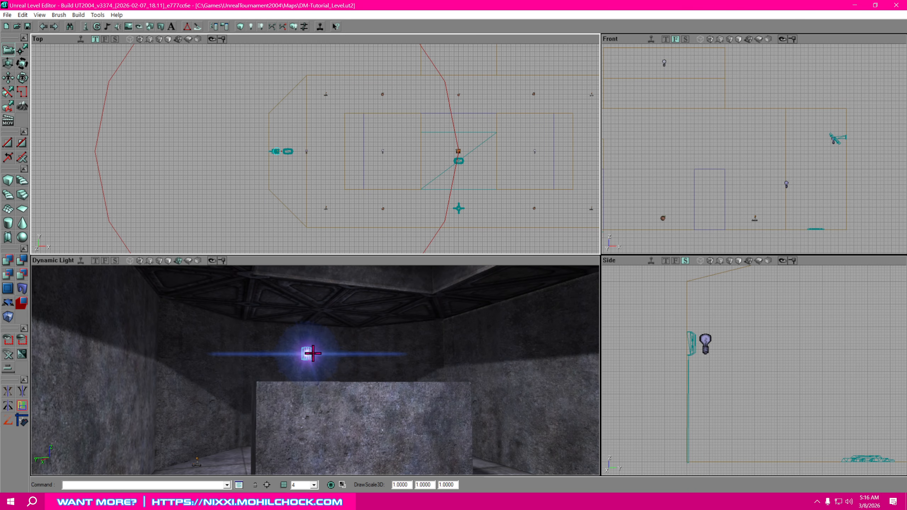
pyautogui.moveTo(381, 358); pyautogui.dragTo(344, 402, button='right')
pyautogui.moveTo(386, 368); pyautogui.dragTo(385, 365)
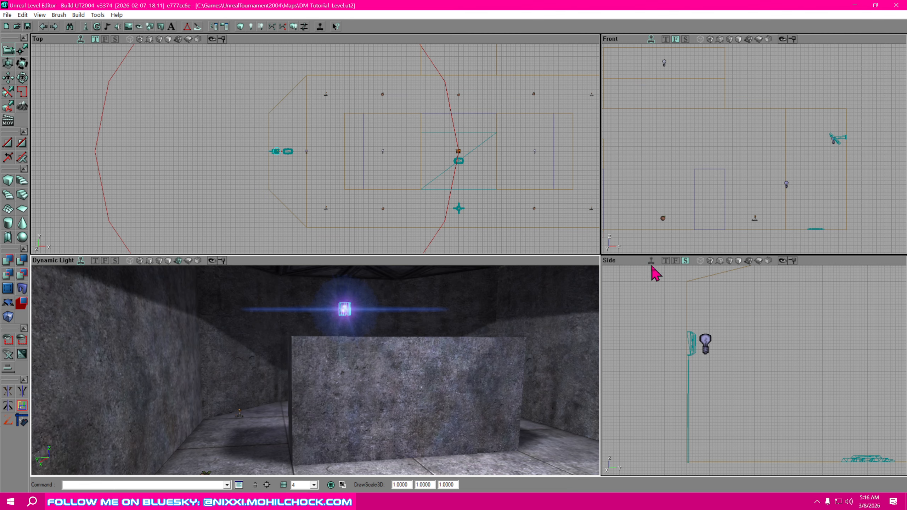
pyautogui.moveTo(413, 315); pyautogui.dragTo(413, 338)
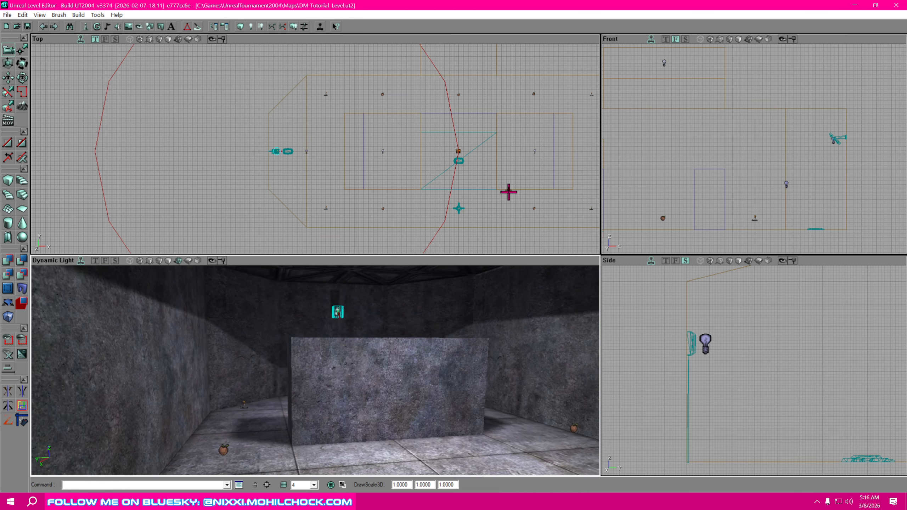
# Look over the whole room with its lamps in the Top, Side and Front views.
pyautogui.moveTo(565, 184); pyautogui.dragTo(414, 159)
pyautogui.moveTo(473, 173); pyautogui.dragTo(517, 208)
pyautogui.moveTo(824, 368); pyautogui.dragTo(625, 342)
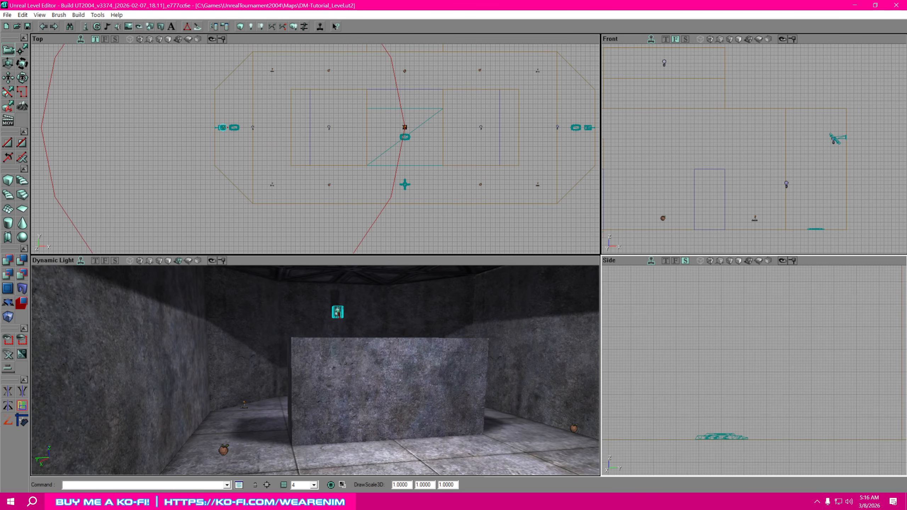
pyautogui.scroll(-4, 824, 369)
pyautogui.moveTo(810, 365); pyautogui.dragTo(788, 385)
pyautogui.moveTo(782, 175); pyautogui.dragTo(898, 205)
pyautogui.moveTo(725, 175); pyautogui.dragTo(805, 134)
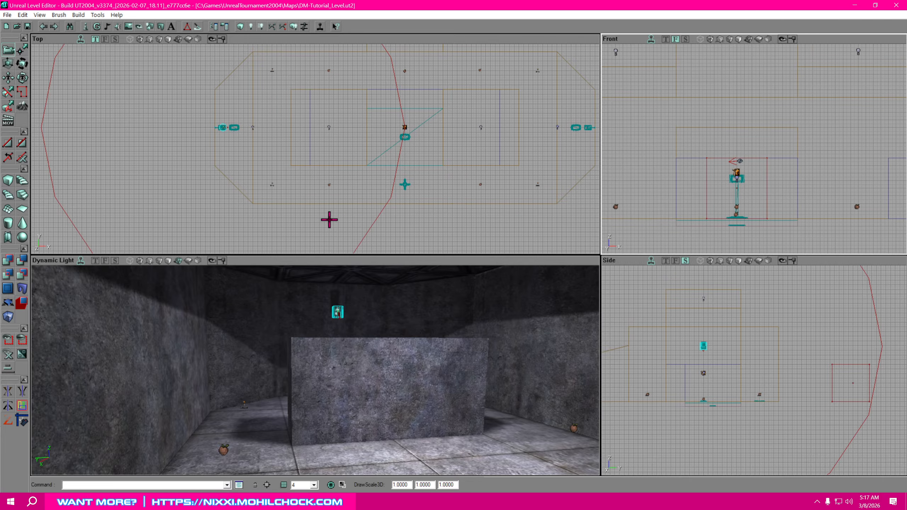
# Inspect how the lamp's corona looks from varying distances and angles in the Dynamic Light view.
pyautogui.moveTo(329, 220); pyautogui.dragTo(332, 221)
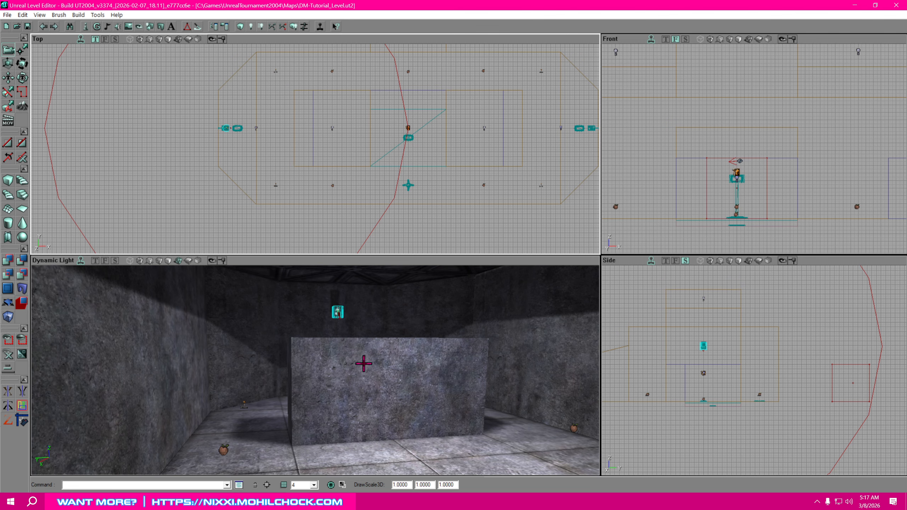
pyautogui.moveTo(363, 364); pyautogui.dragTo(359, 340)
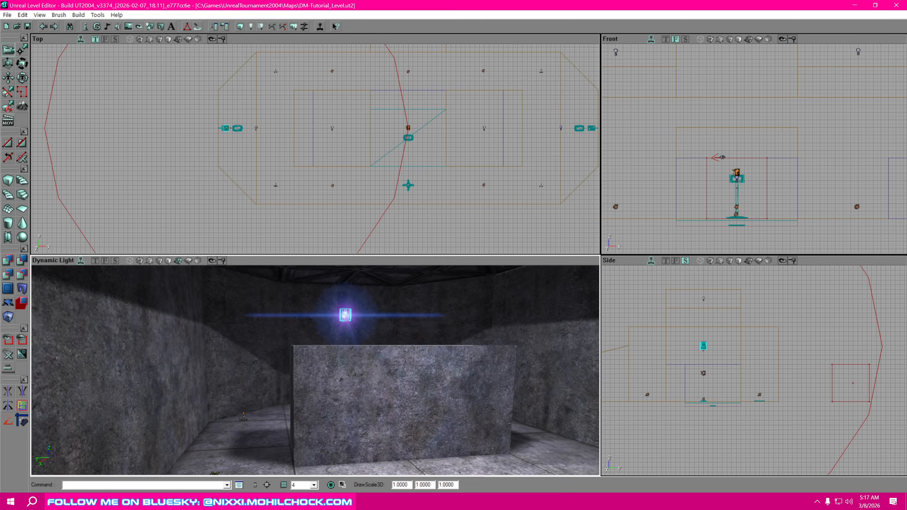
pyautogui.moveTo(359, 340)
pyautogui.mouseDown()
pyautogui.moveTo(354, 351)
pyautogui.moveTo(358, 326)
pyautogui.mouseUp()
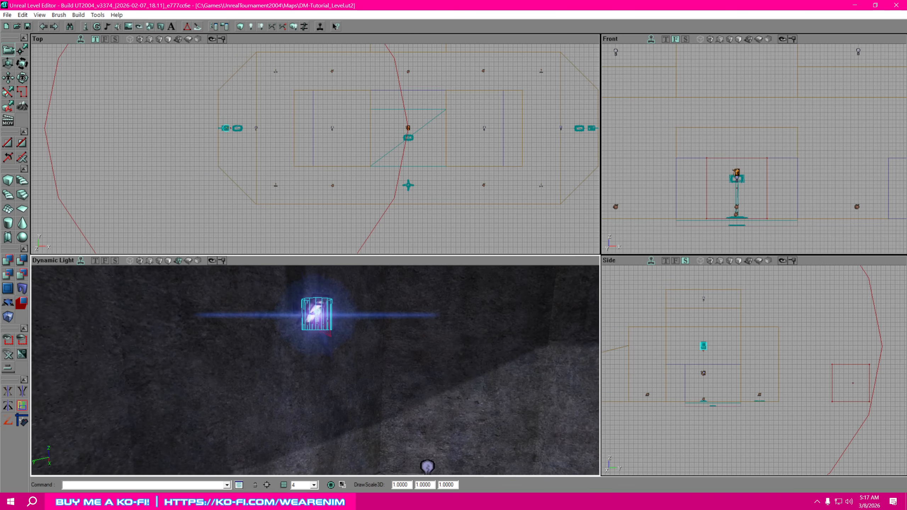
pyautogui.moveTo(326, 351); pyautogui.dragTo(326, 352)
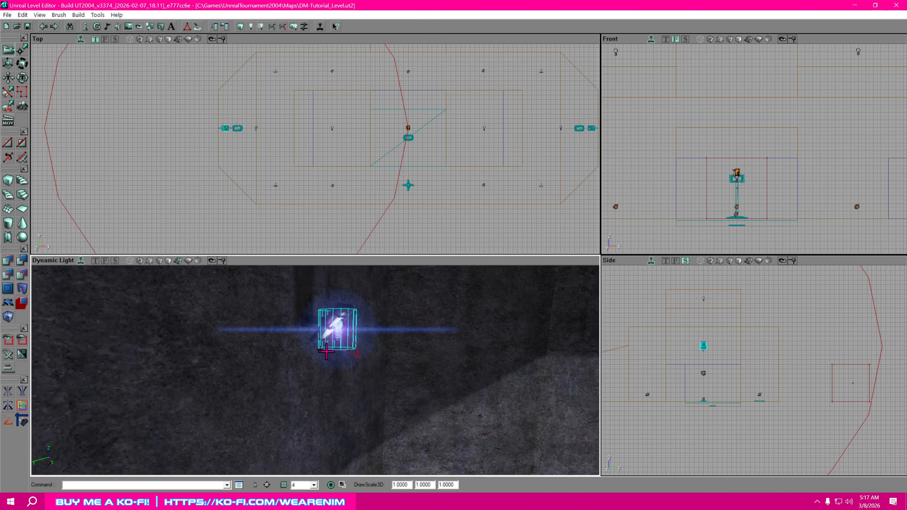
pyautogui.moveTo(333, 340)
pyautogui.mouseDown(button='right')
pyautogui.moveTo(345, 352)
pyautogui.moveTo(374, 349)
pyautogui.moveTo(340, 342)
pyautogui.mouseUp(button='right')
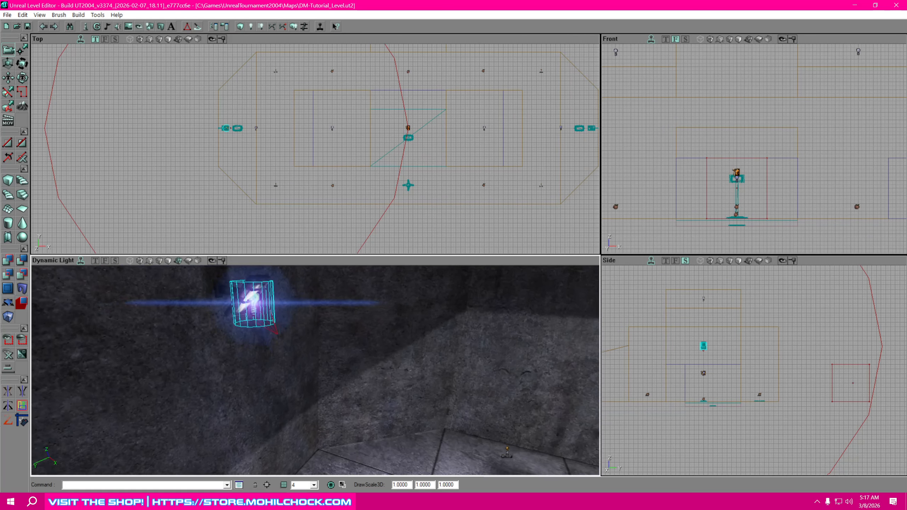
pyautogui.moveTo(353, 355); pyautogui.dragTo(351, 349)
# Set bCorona to False in the Lighting properties of the wall lamp's spotlight and close its properties.
pyautogui.rightClick(302, 346)
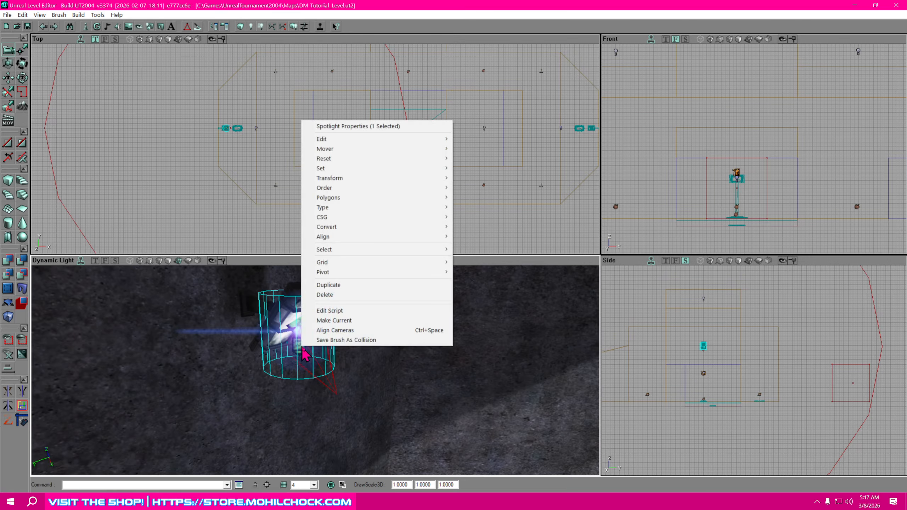
pyautogui.moveTo(302, 139)
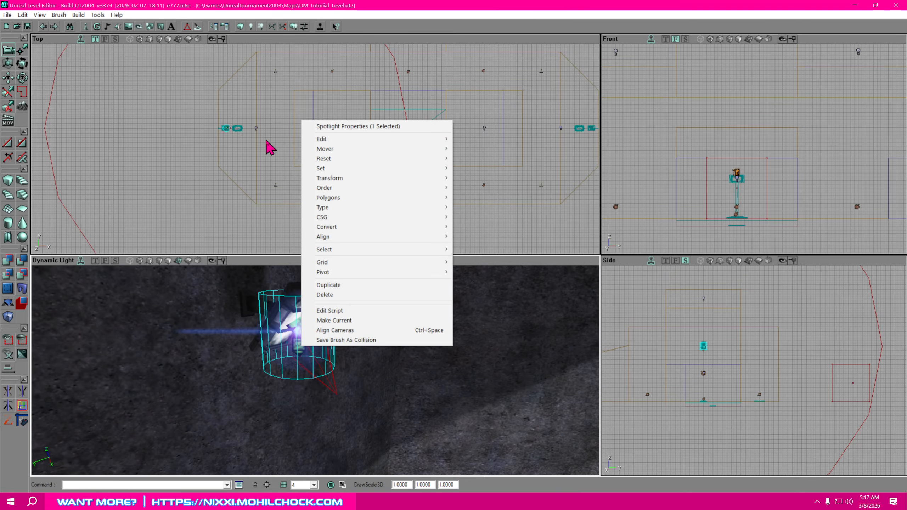
pyautogui.moveTo(407, 138)
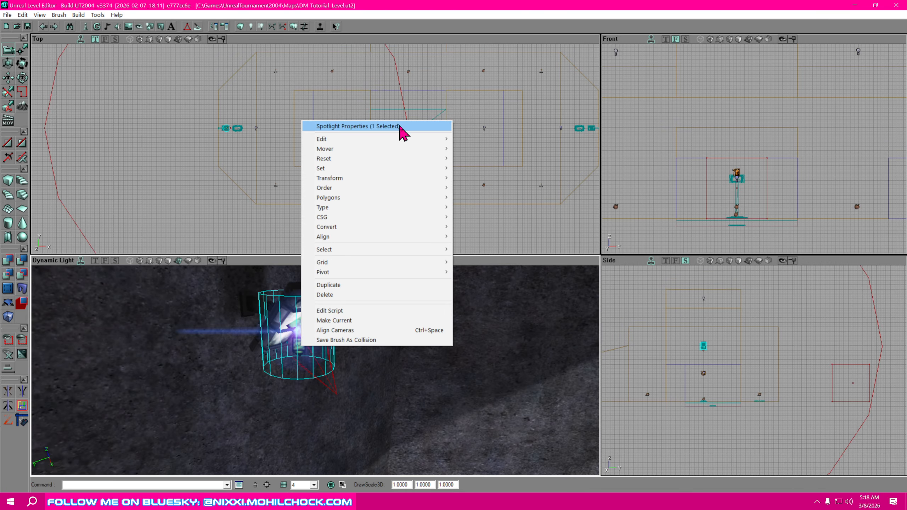
pyautogui.click(400, 126)
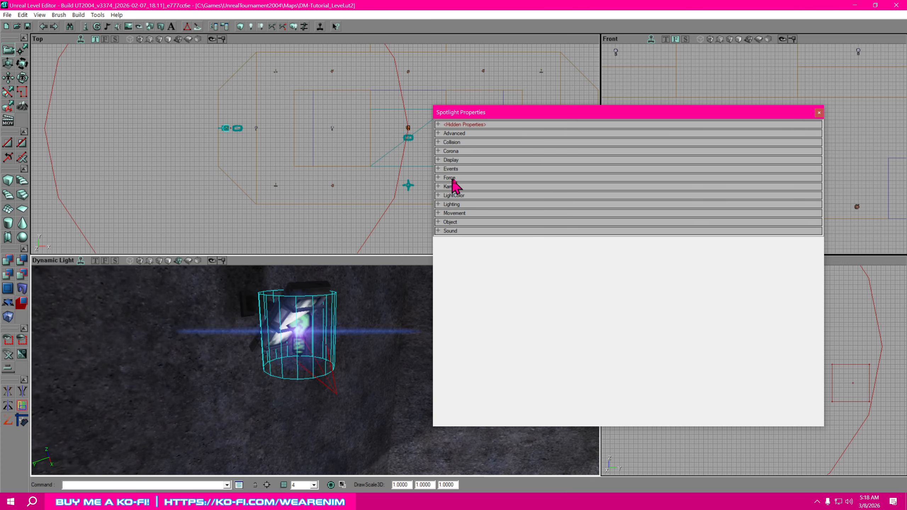
pyautogui.click(463, 204)
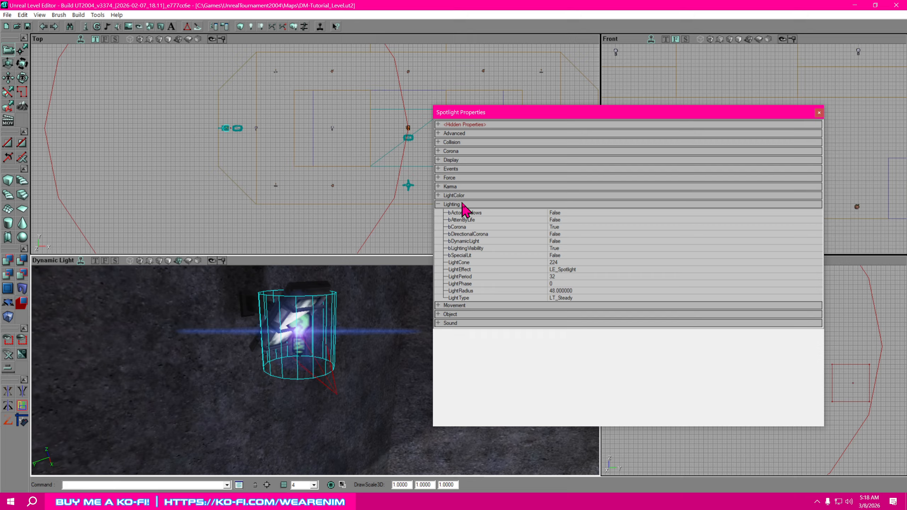
pyautogui.click(569, 226)
pyautogui.click(817, 226)
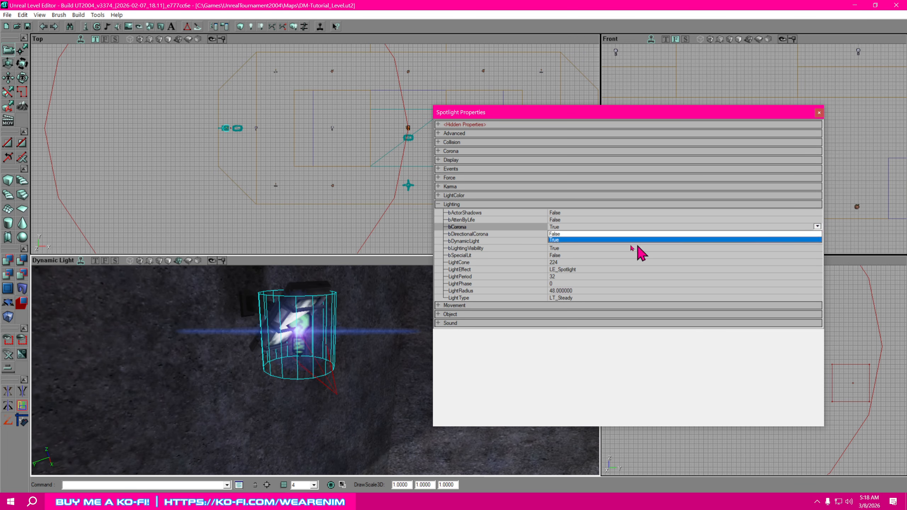
pyautogui.click(640, 241)
pyautogui.click(443, 205)
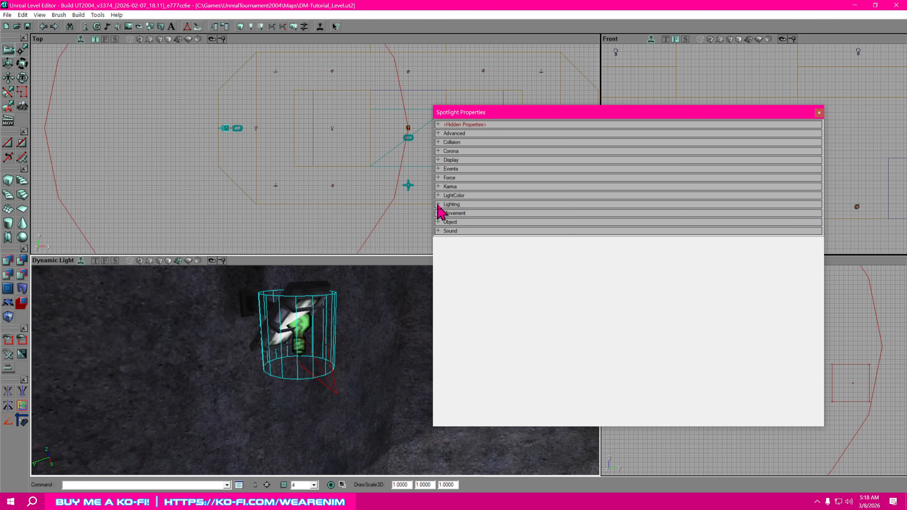
pyautogui.click(819, 112)
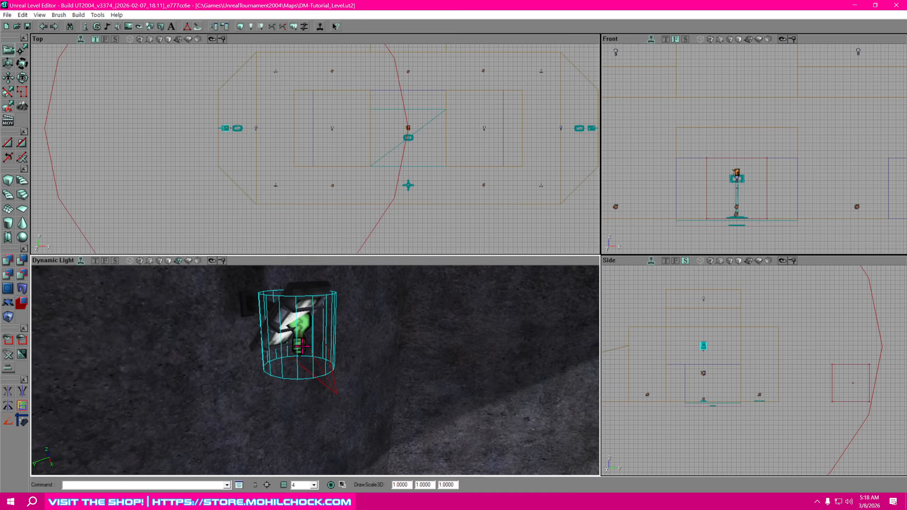
# Reopen the spotlight's properties and empty its Skins list in the Display properties.
pyautogui.click(390, 342)
pyautogui.rightClick(301, 342)
pyautogui.click(381, 121)
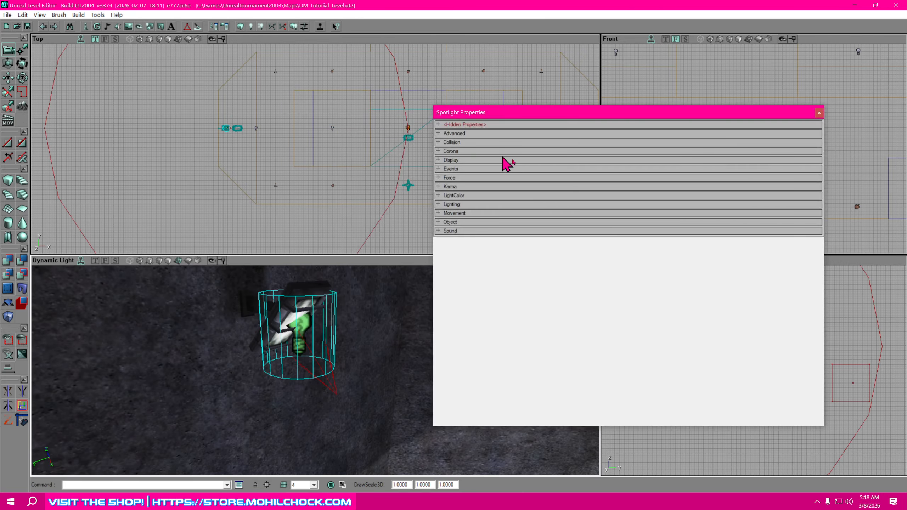
pyautogui.click(439, 144)
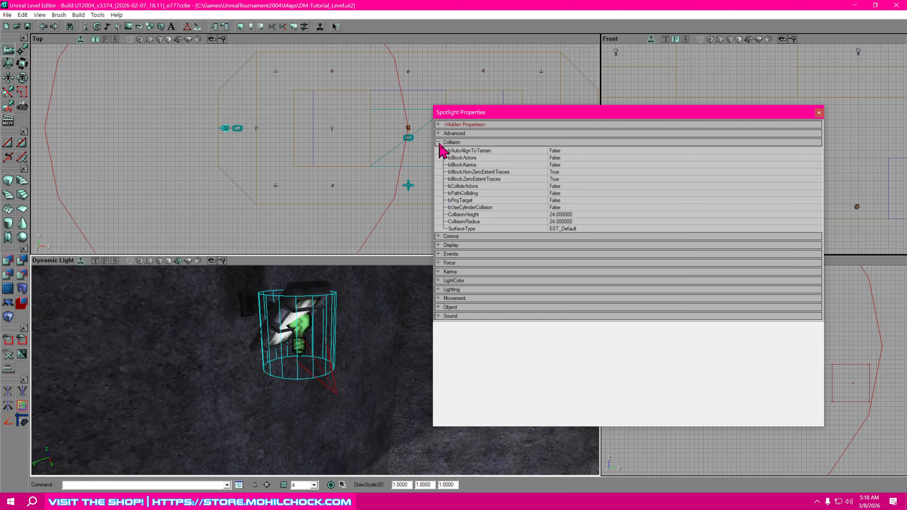
pyautogui.click(439, 144)
pyautogui.click(439, 160)
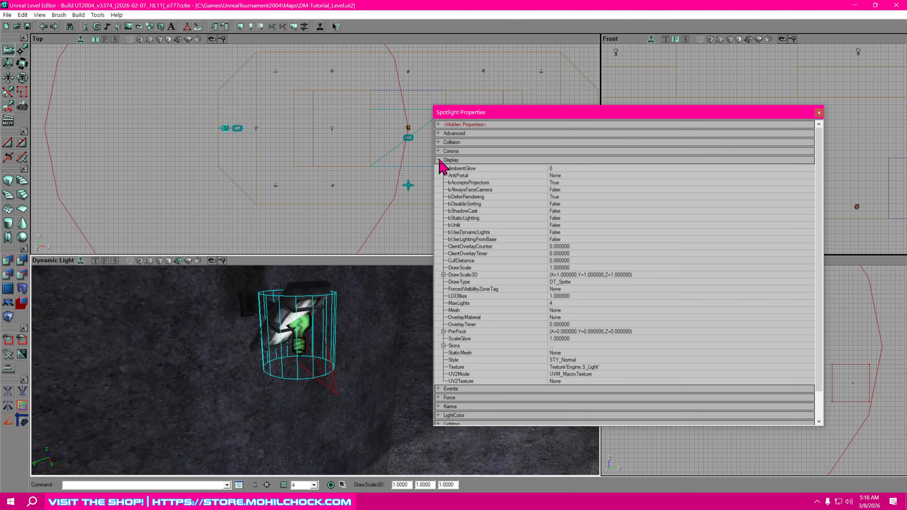
pyautogui.click(444, 346)
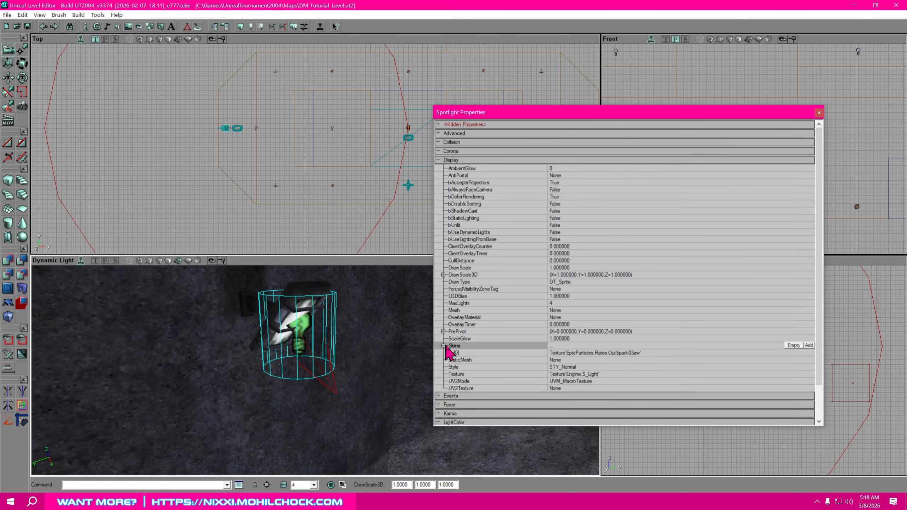
pyautogui.click(793, 346)
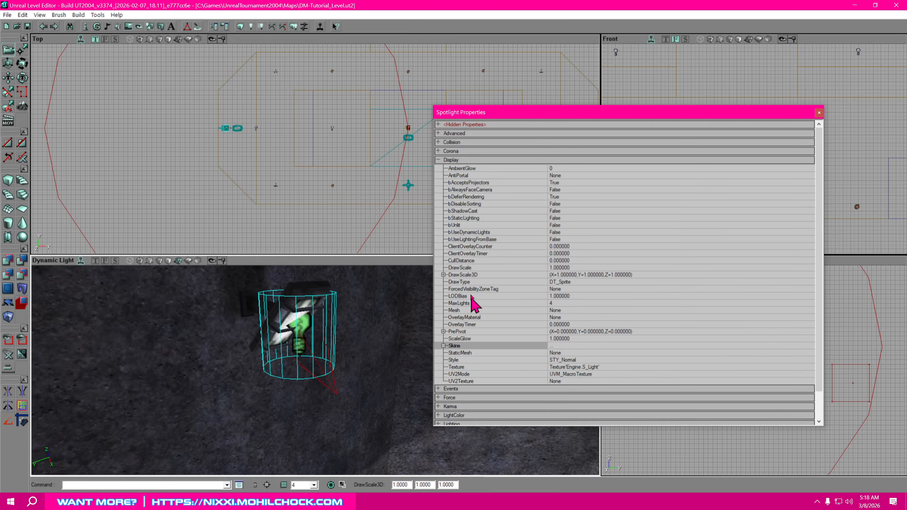
# Close the spotlight's properties and deselect everything in the level.
pyautogui.click(819, 114)
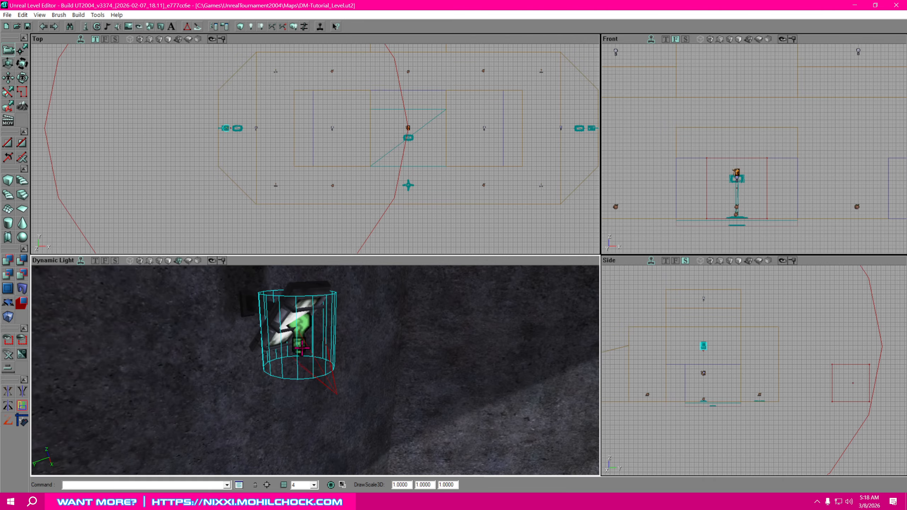
pyautogui.hotkey('shift', 'n')
pyautogui.moveTo(416, 360); pyautogui.dragTo(508, 379, button='right')
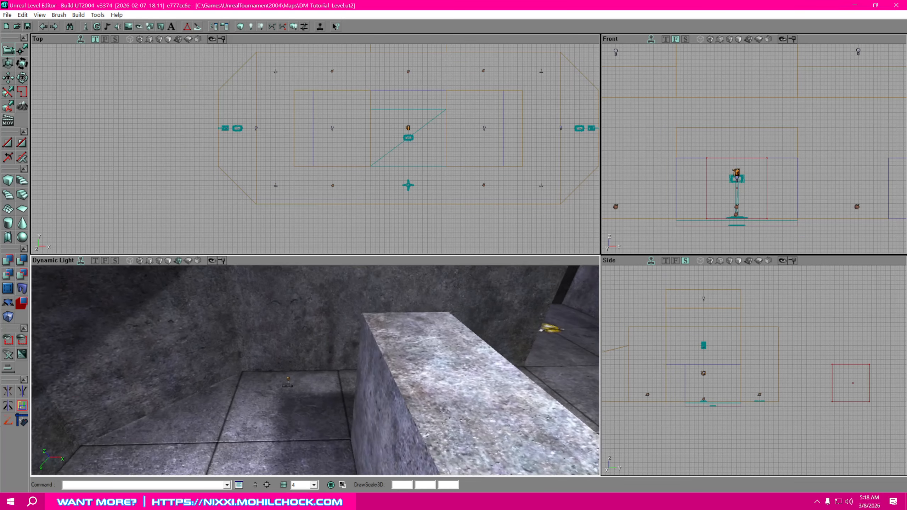
# Duplicate the regular light near the room's end wall and move the copy onto the wall lamp in the Top view.
pyautogui.moveTo(322, 361); pyautogui.dragTo(345, 352, button='right')
pyautogui.click(329, 326)
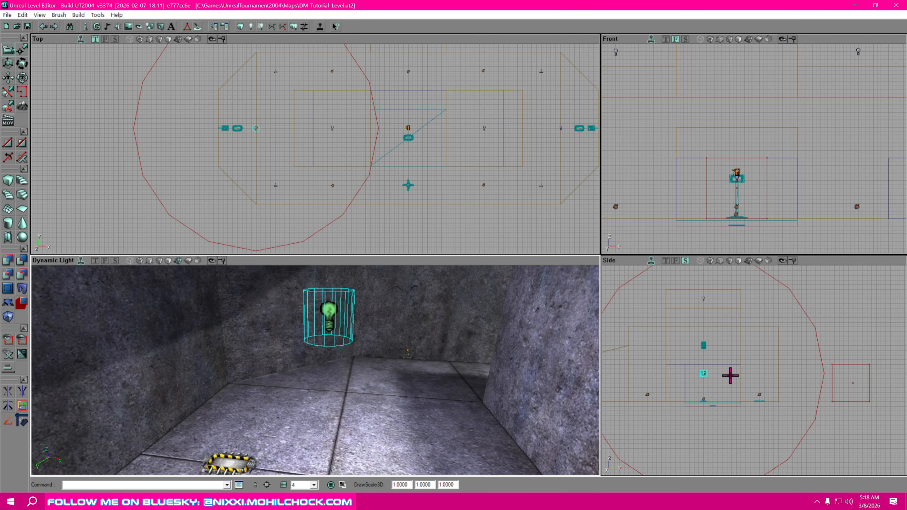
pyautogui.rightClick(704, 374)
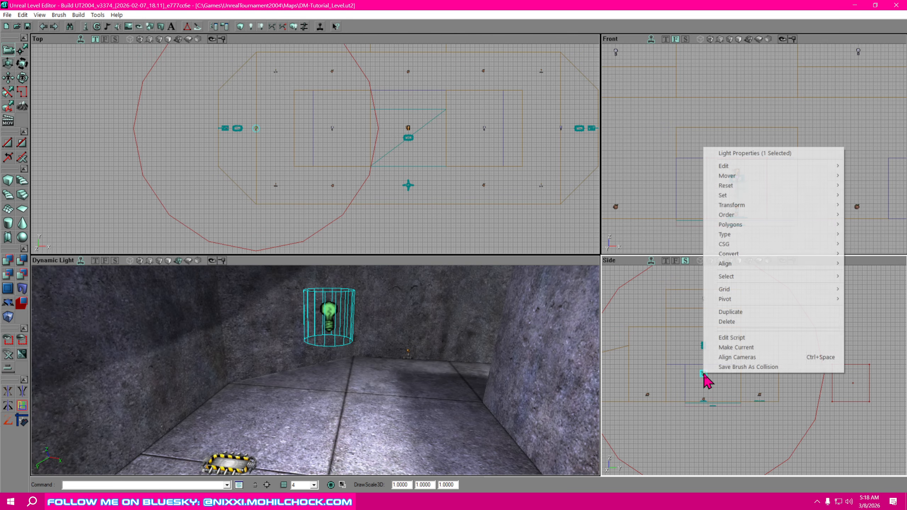
pyautogui.click(743, 314)
pyautogui.scroll(8, 364, 168)
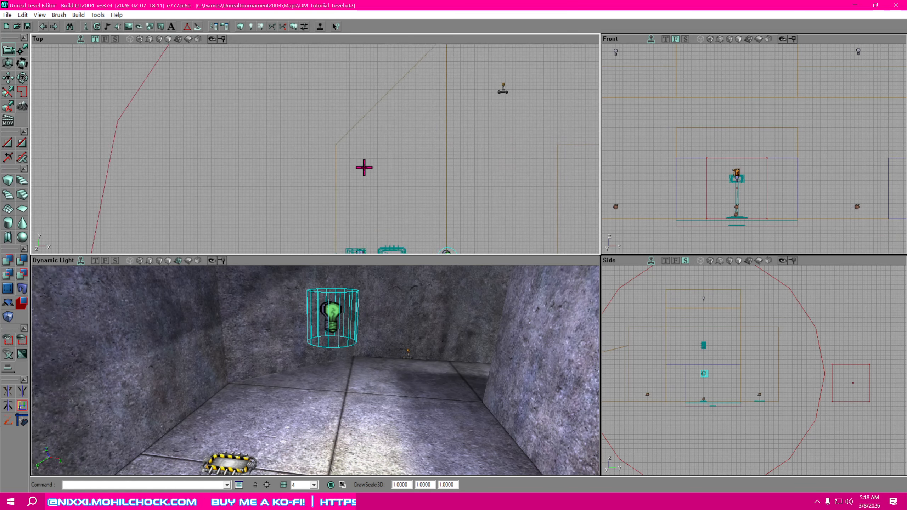
pyautogui.keyDown('ctrl'); pyautogui.moveTo(396, 180); pyautogui.dragTo(309, 177); pyautogui.keyUp('ctrl')
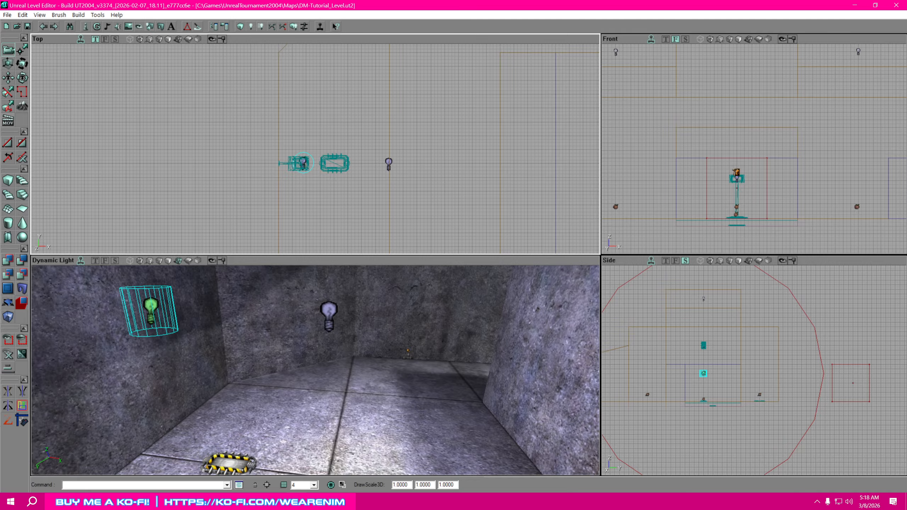
# Raise the copied light to the wall lamp's height in the Side view and check its placement inside the lamp.
pyautogui.moveTo(750, 376); pyautogui.dragTo(718, 346)
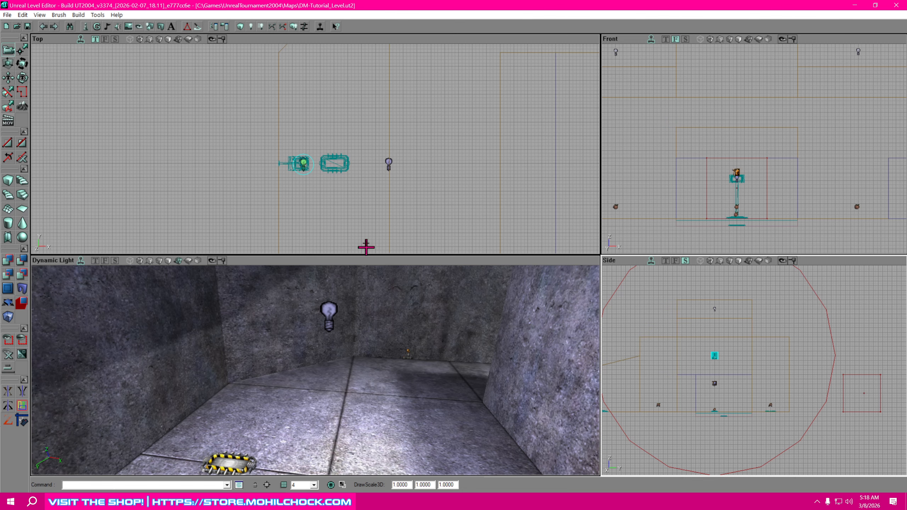
pyautogui.moveTo(375, 295); pyautogui.dragTo(304, 254, button='right')
pyautogui.moveTo(316, 370); pyautogui.dragTo(329, 404, button='right')
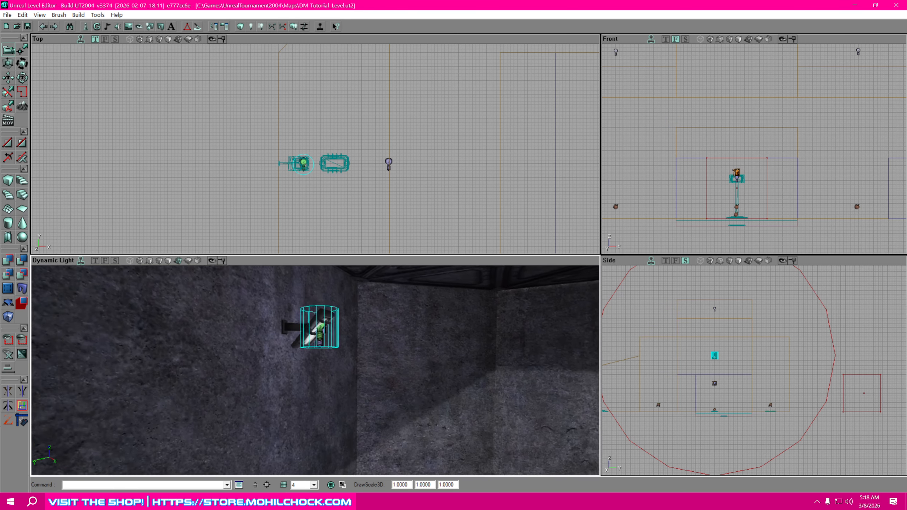
pyautogui.moveTo(329, 404); pyautogui.dragTo(327, 339)
pyautogui.moveTo(327, 339); pyautogui.dragTo(327, 313, button='right')
# Open the copied light's properties and set LightBrightness to 0 under LightColor.
pyautogui.rightClick(364, 372)
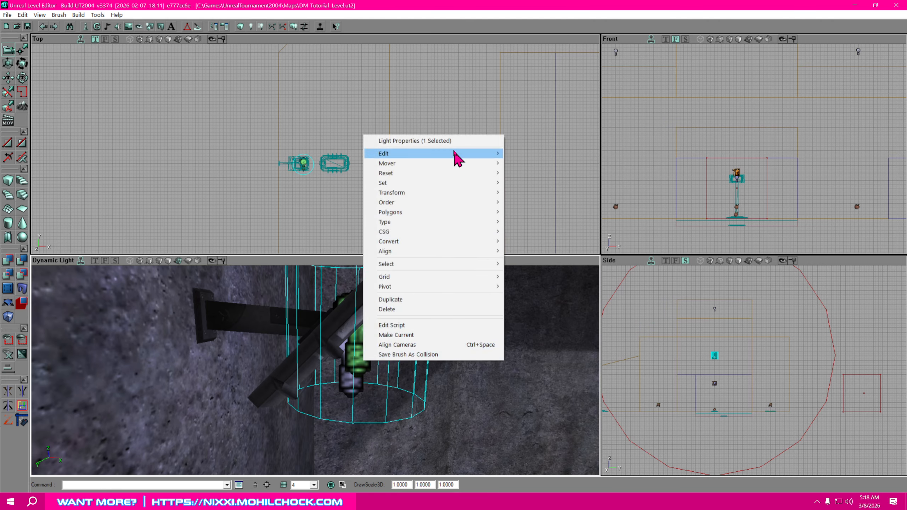
pyautogui.click(460, 140)
pyautogui.click(447, 196)
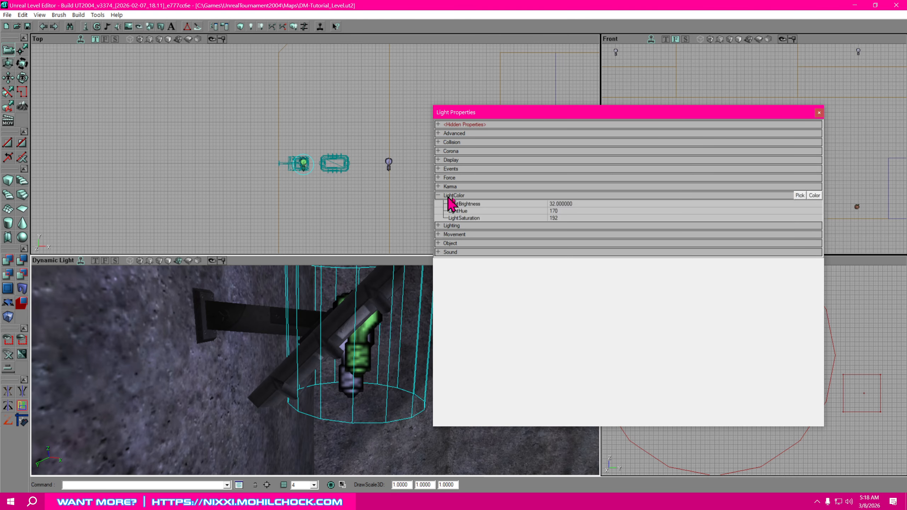
pyautogui.click(583, 197)
pyautogui.click(441, 197)
pyautogui.click(578, 204)
pyautogui.write('0')
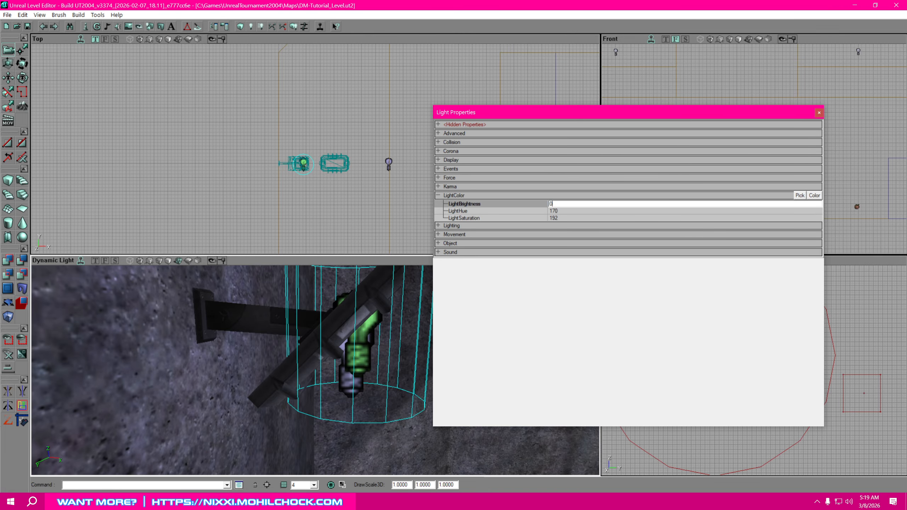
pyautogui.press('Return')
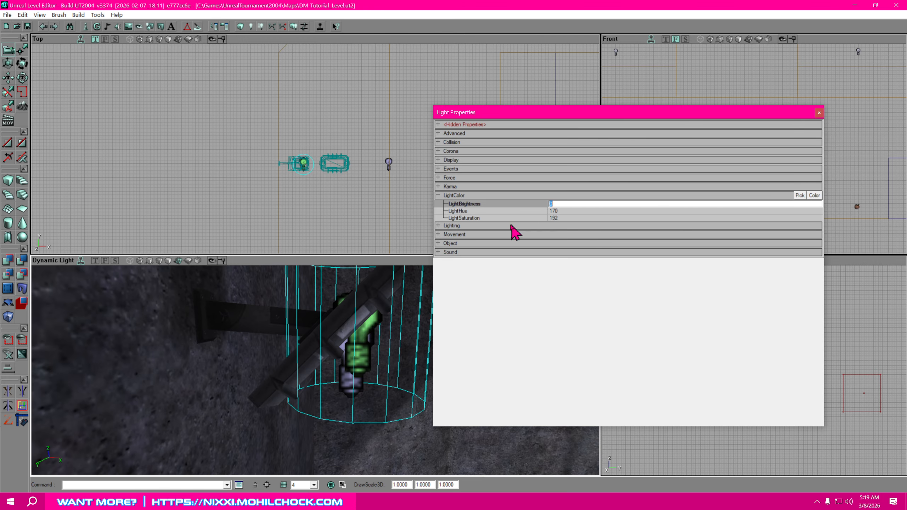
# Set the copied light's LightRadius to 80 in the Lighting properties and move the properties window clear of the Top view.
pyautogui.click(439, 225)
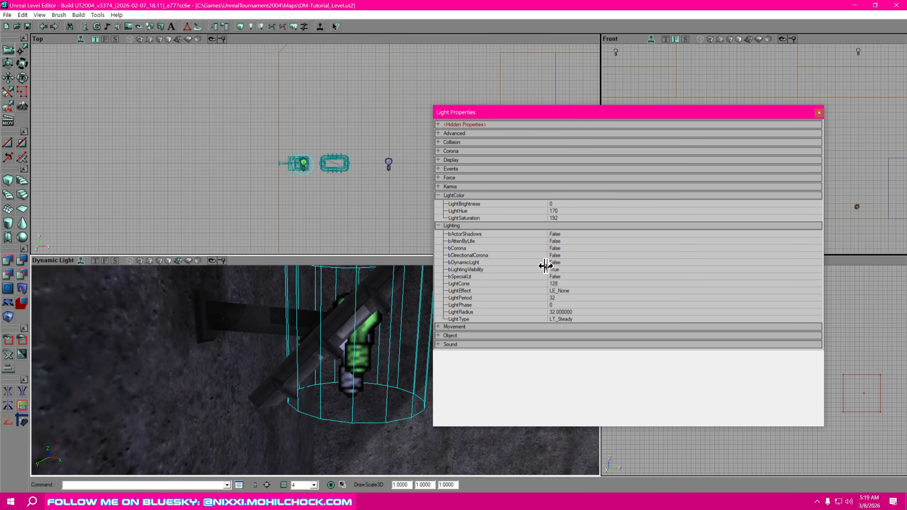
pyautogui.click(579, 313)
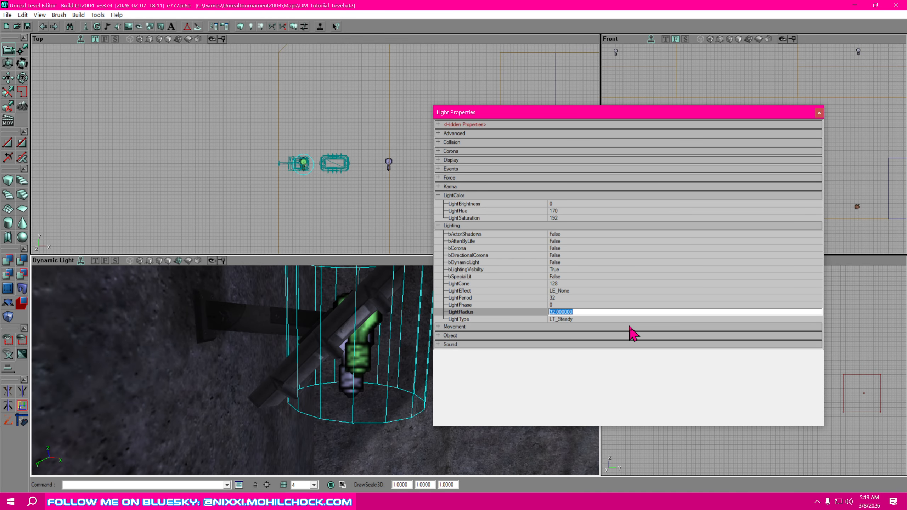
pyautogui.write('80')
pyautogui.moveTo(801, 119); pyautogui.dragTo(861, 207)
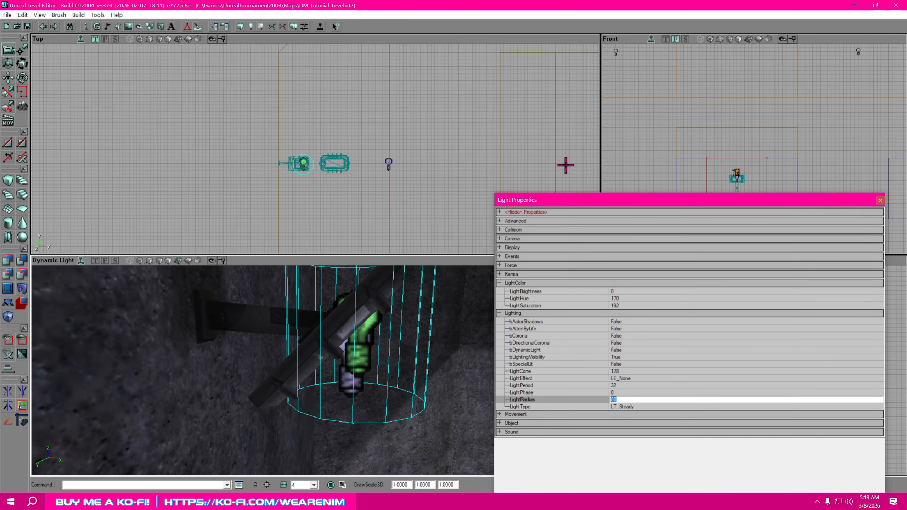
# Examine the copied light's radius against the room's extents in the Top view.
pyautogui.moveTo(565, 165); pyautogui.dragTo(36, 65, button='right')
pyautogui.scroll(-8, 483, 135)
pyautogui.moveTo(432, 162); pyautogui.dragTo(334, 176, button='right')
pyautogui.scroll(2, 338, 170)
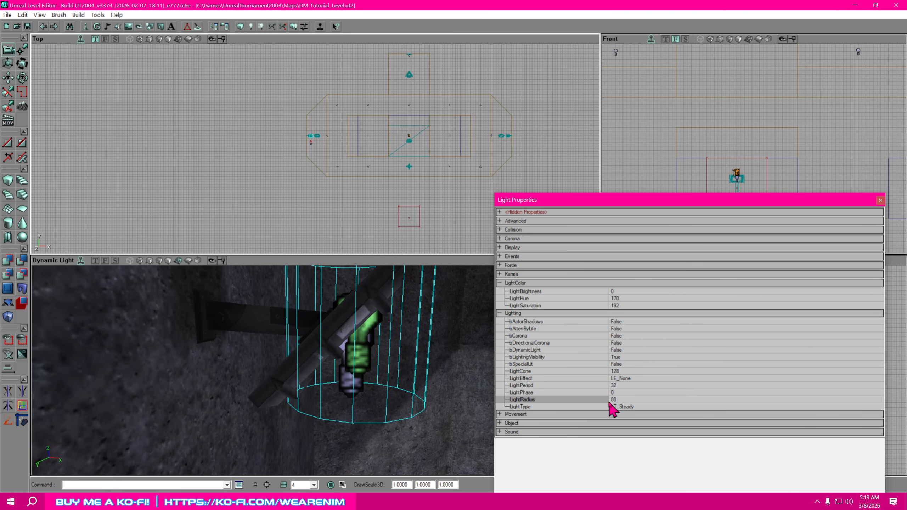
pyautogui.moveTo(348, 198); pyautogui.dragTo(421, 194, button='right')
pyautogui.rightClick(357, 39)
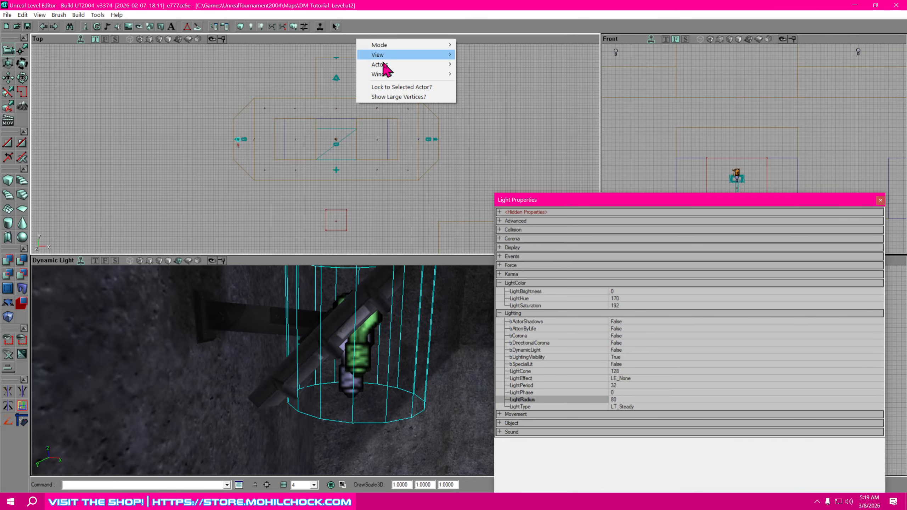
pyautogui.moveTo(424, 66)
pyautogui.moveTo(454, 212); pyautogui.dragTo(368, 161, button='right')
pyautogui.scroll(6, 387, 175)
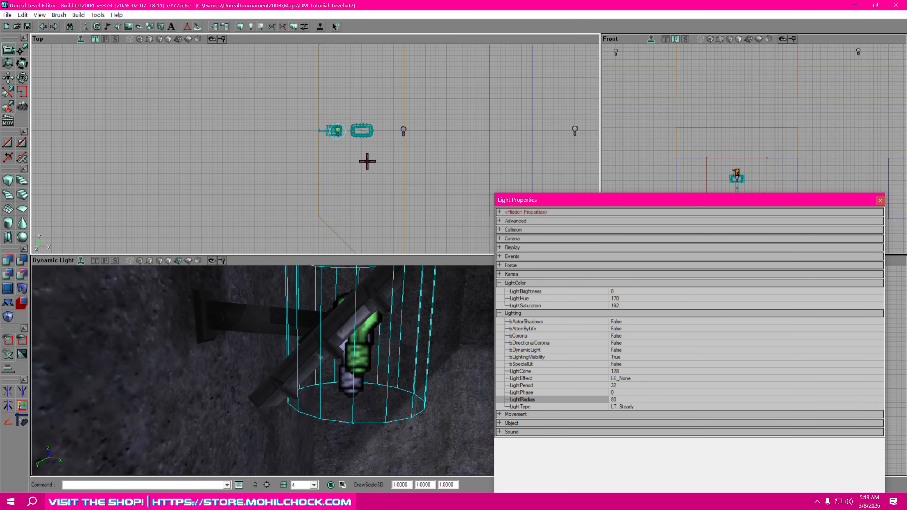
pyautogui.click(363, 363)
pyautogui.moveTo(380, 173); pyautogui.dragTo(174, 175, button='right')
pyautogui.scroll(-8, 383, 168)
pyautogui.scroll(4, 383, 169)
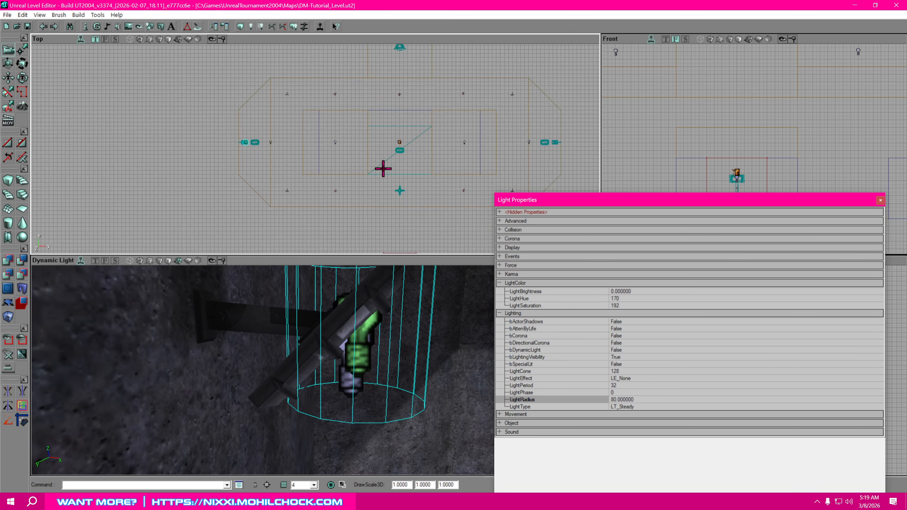
# Set the copied light's LightRadius to 64 and its LightBrightness to 1.
pyautogui.click(640, 401)
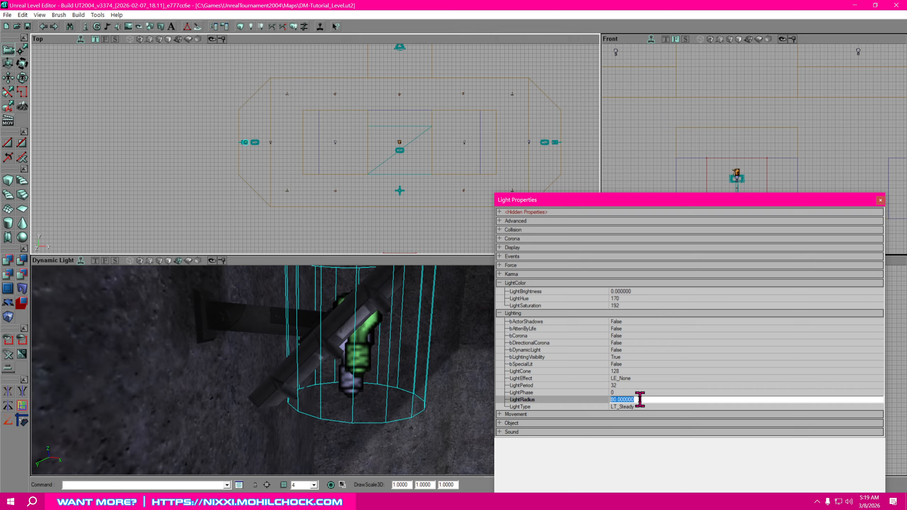
pyautogui.write('64')
pyautogui.click(596, 399)
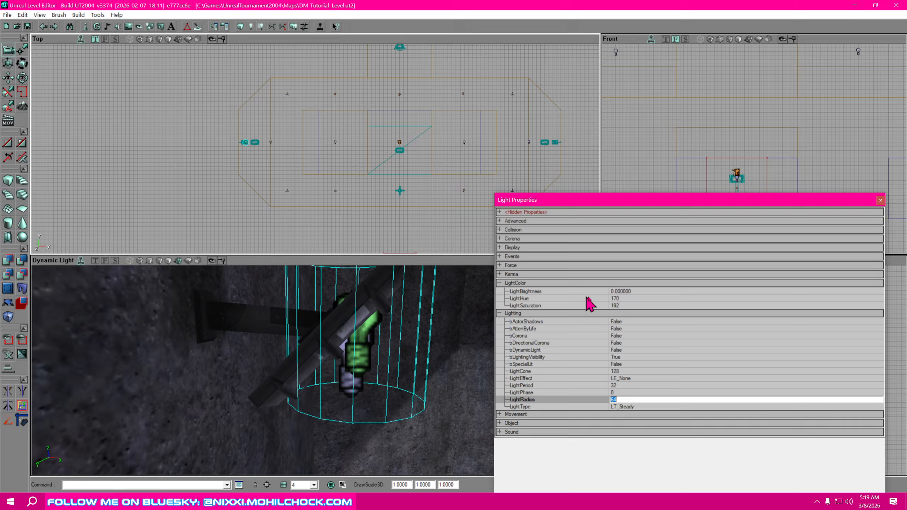
pyautogui.click(637, 292)
pyautogui.write('1')
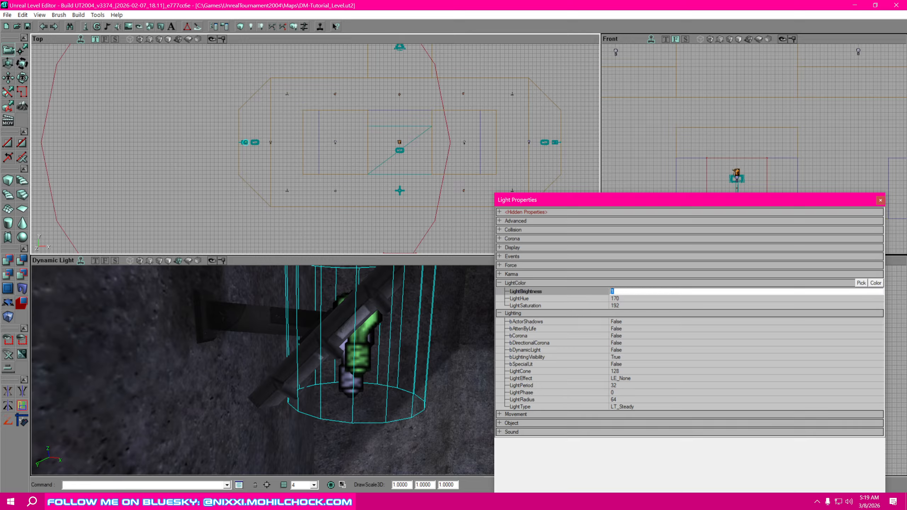
# Check the light's coverage and its effect on the lamp, and reduce its LightBrightness to 0.1.
pyautogui.moveTo(235, 159); pyautogui.dragTo(240, 178)
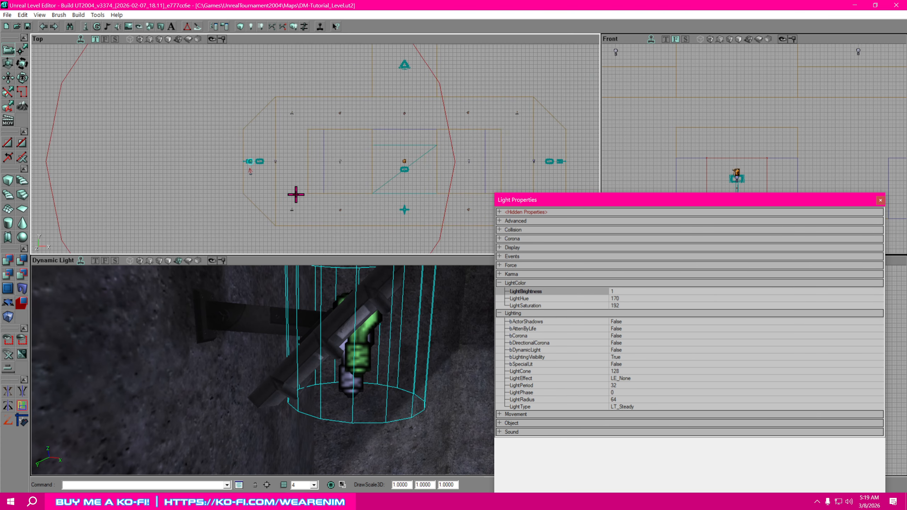
pyautogui.moveTo(438, 376)
pyautogui.mouseDown()
pyautogui.moveTo(471, 365)
pyautogui.moveTo(479, 373)
pyautogui.moveTo(443, 369)
pyautogui.mouseUp()
pyautogui.click(628, 291)
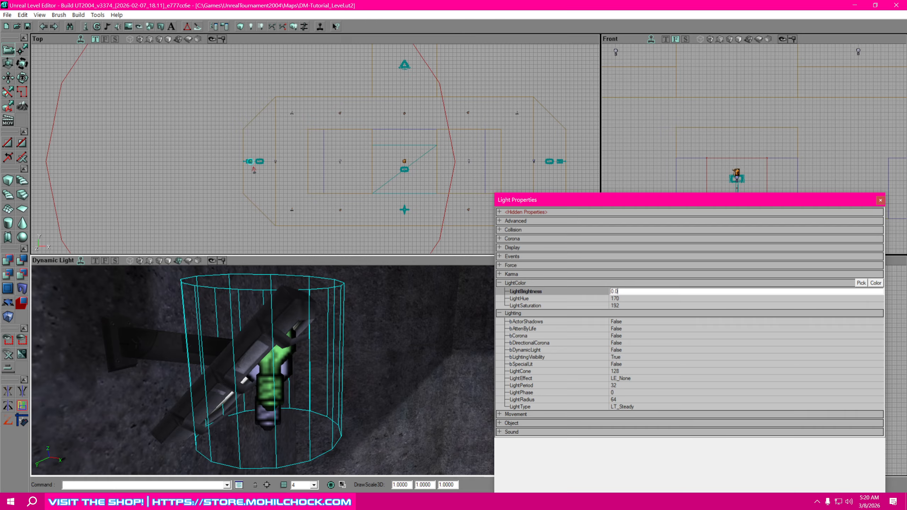
pyautogui.press('Return')
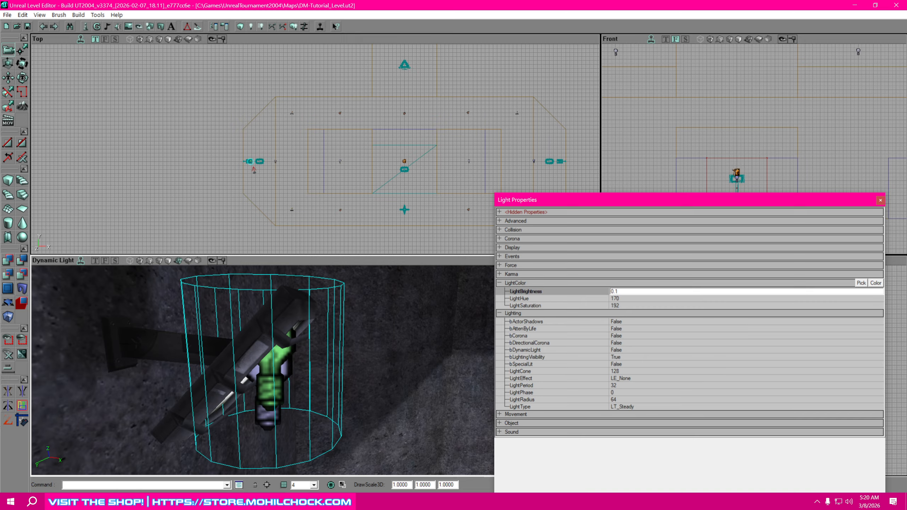
pyautogui.press('Return')
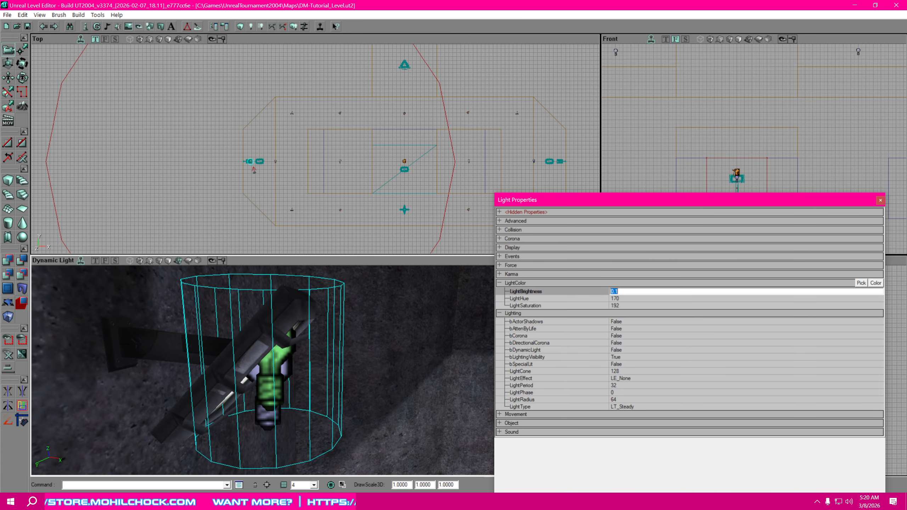
# Set the copied light's LightSaturation to 255 and its LightHue to 0.
pyautogui.click(629, 307)
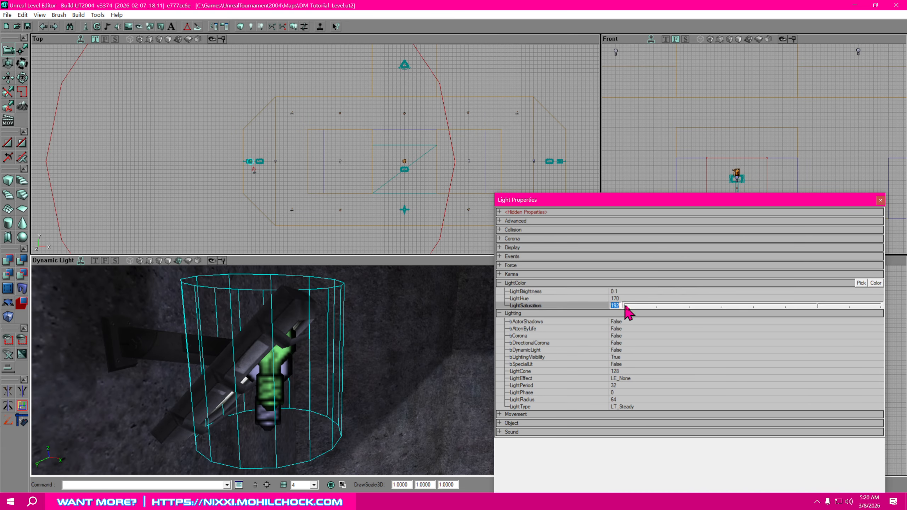
pyautogui.moveTo(818, 306); pyautogui.dragTo(885, 307)
pyautogui.click(622, 299)
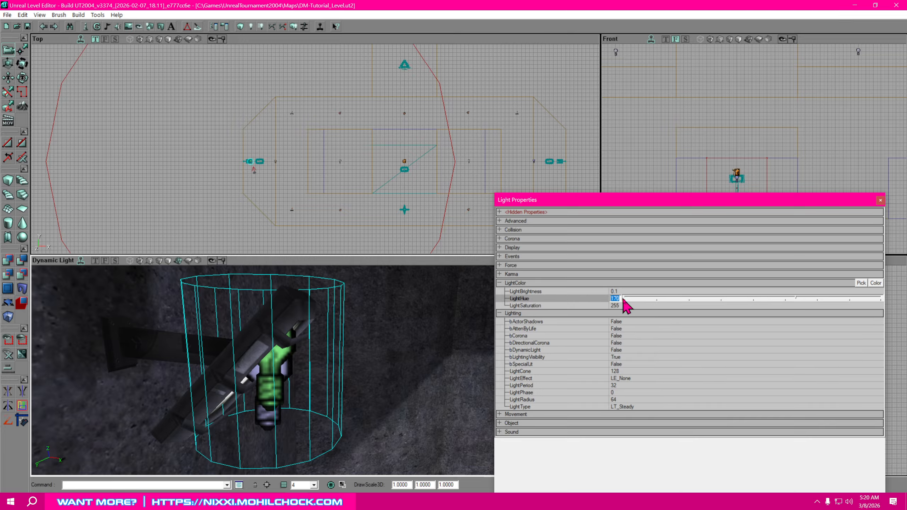
pyautogui.write('0')
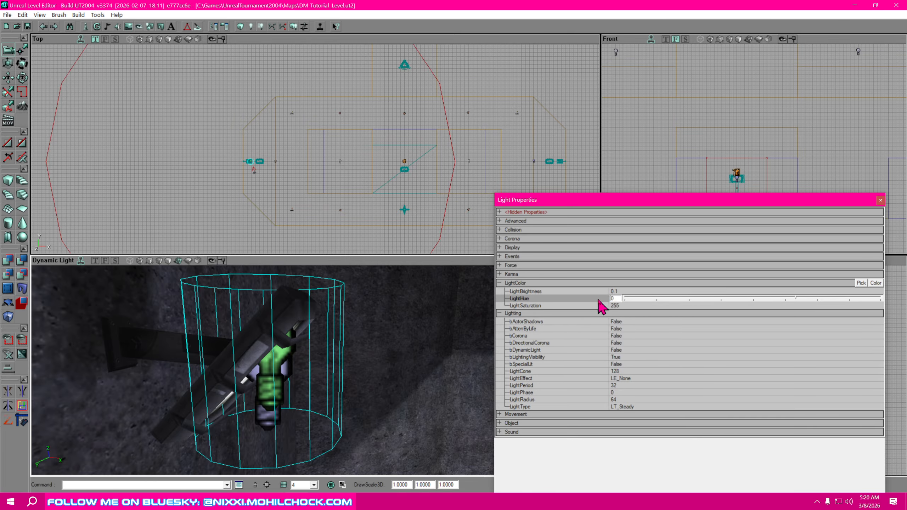
pyautogui.click(619, 306)
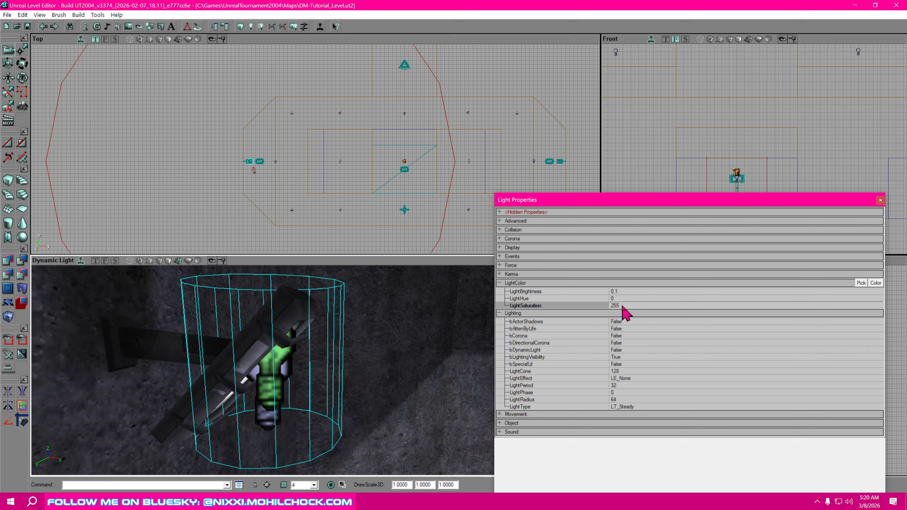
pyautogui.click(600, 292)
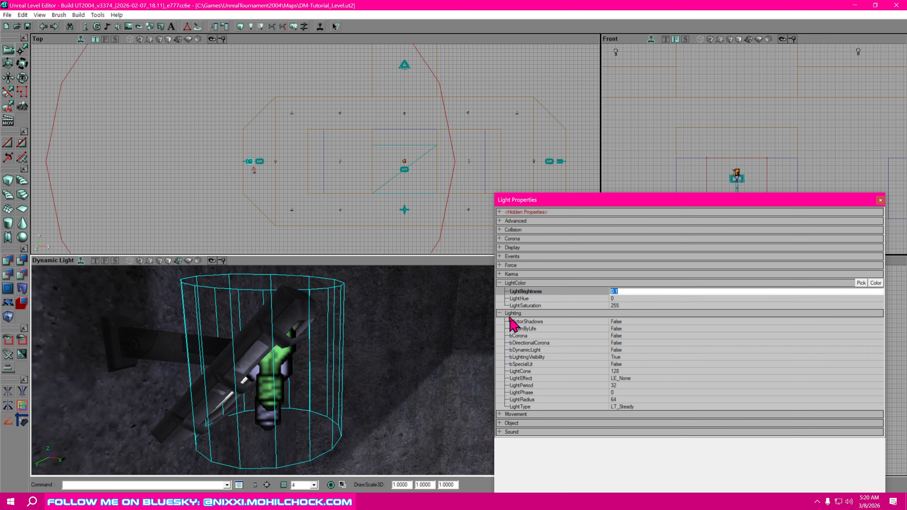
# Set bCorona to True in the copied light's Lighting properties.
pyautogui.click(624, 336)
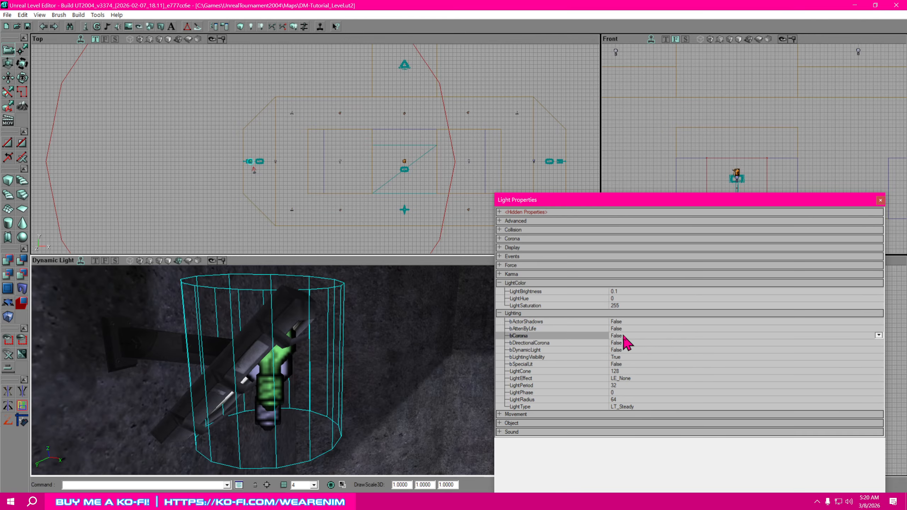
pyautogui.click(879, 335)
pyautogui.click(627, 350)
# Add a Skins entry in the light's Display properties and assign the current flare texture EpicParticles.Flares.OutSpark03aw to it.
pyautogui.click(504, 248)
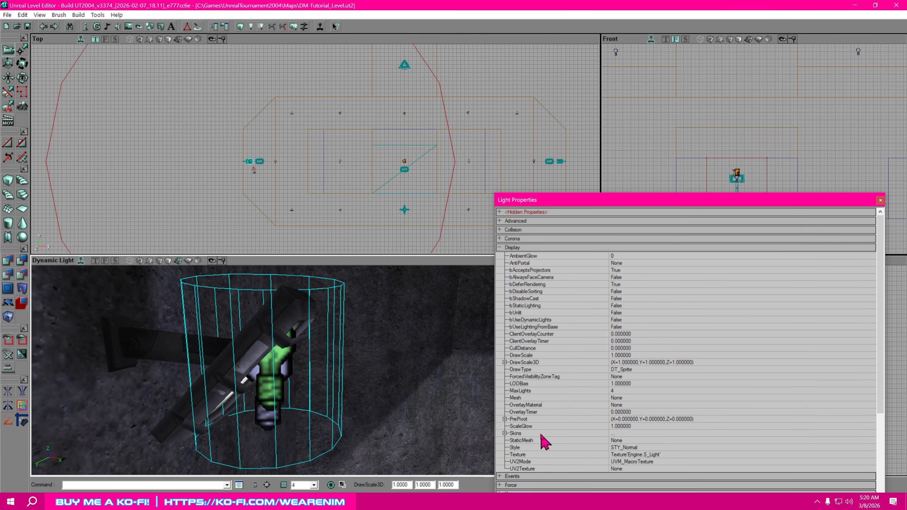
pyautogui.click(507, 434)
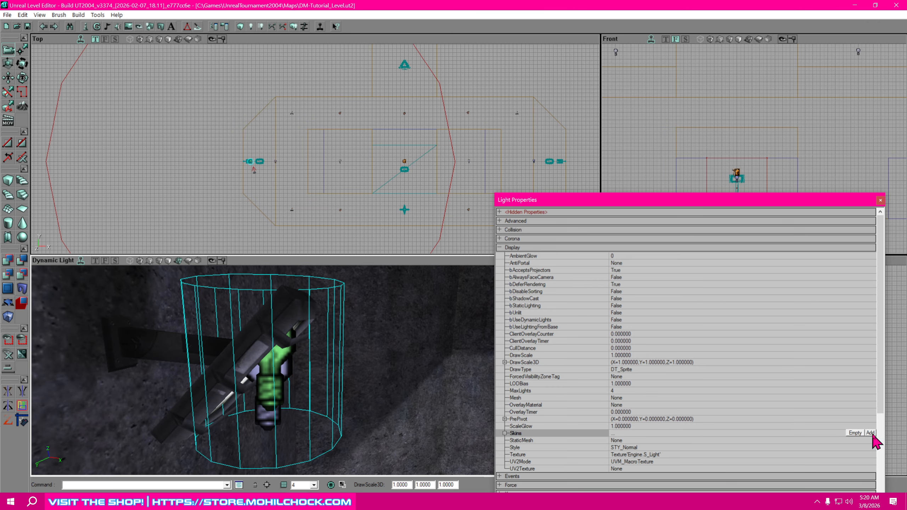
pyautogui.click(871, 433)
pyautogui.click(827, 440)
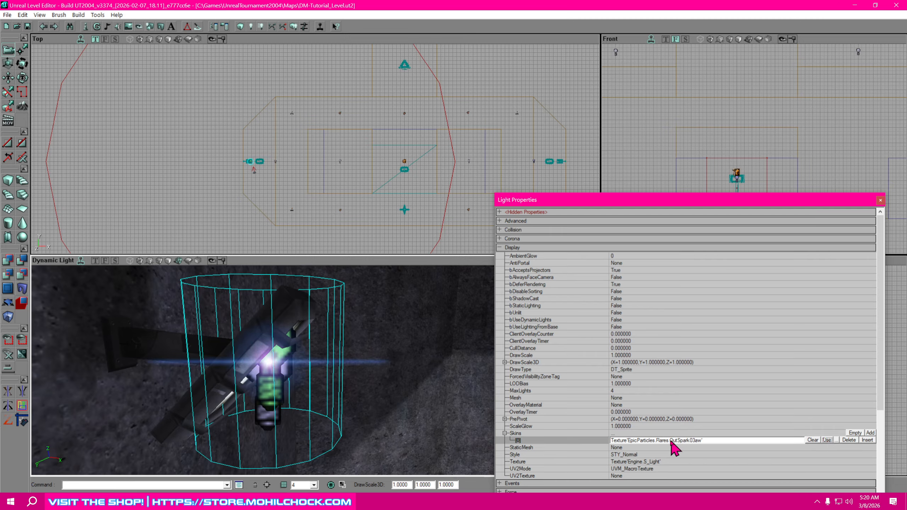
# Set the copied light's MaxCoronaSize to 250 and enter a small MinCoronaSize in its Corona properties.
pyautogui.click(500, 240)
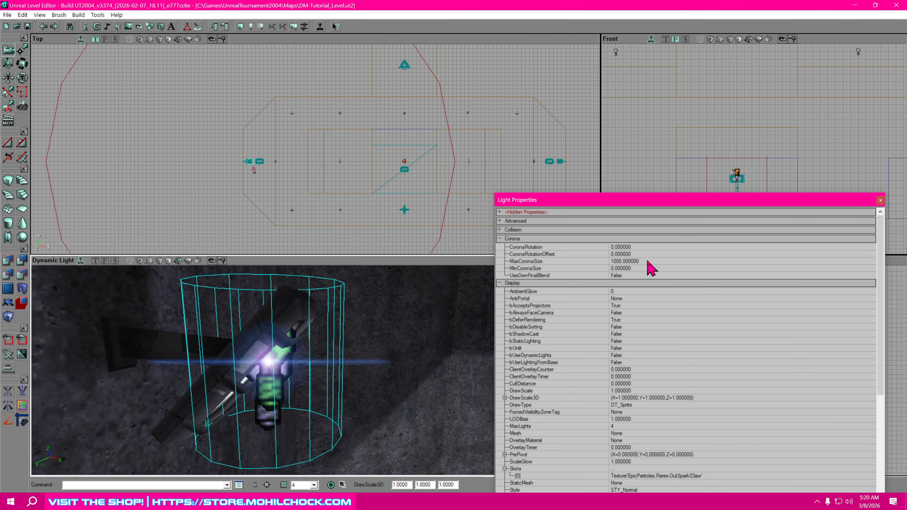
pyautogui.click(647, 262)
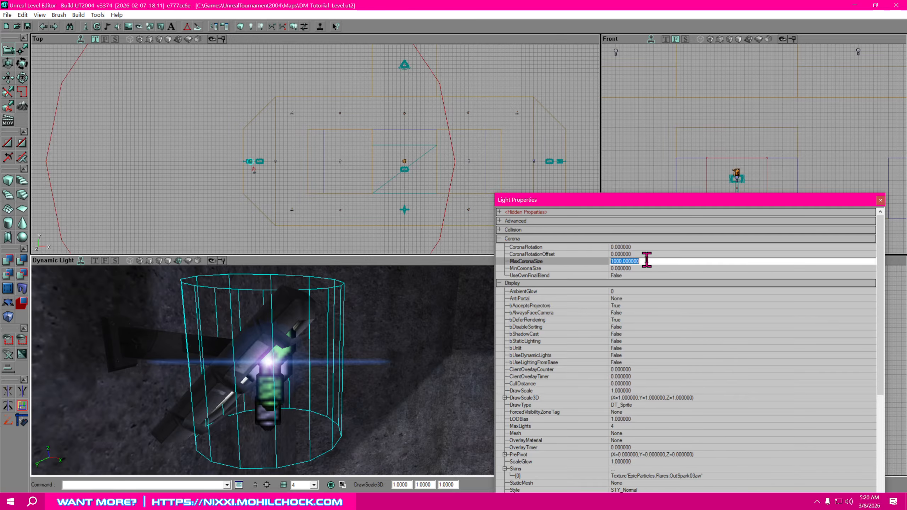
pyautogui.write('250')
pyautogui.click(645, 270)
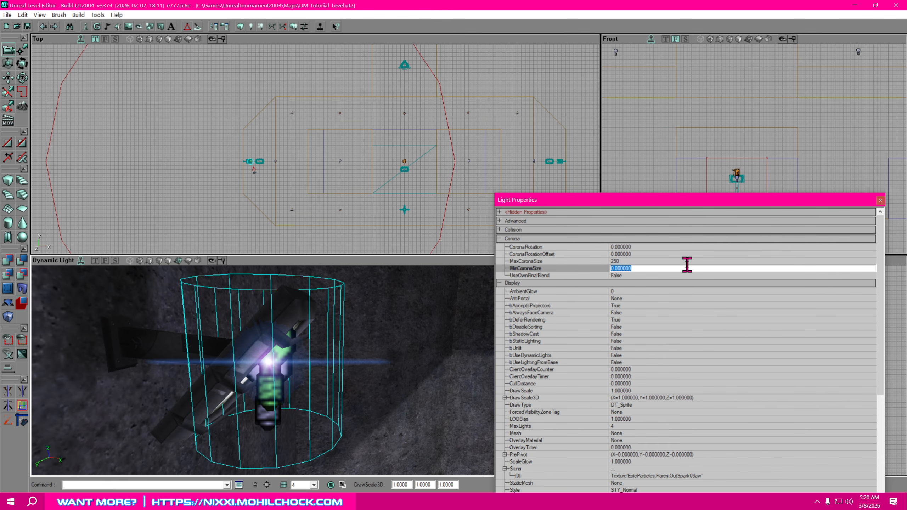
pyautogui.write('10')
pyautogui.press('BackSpace')
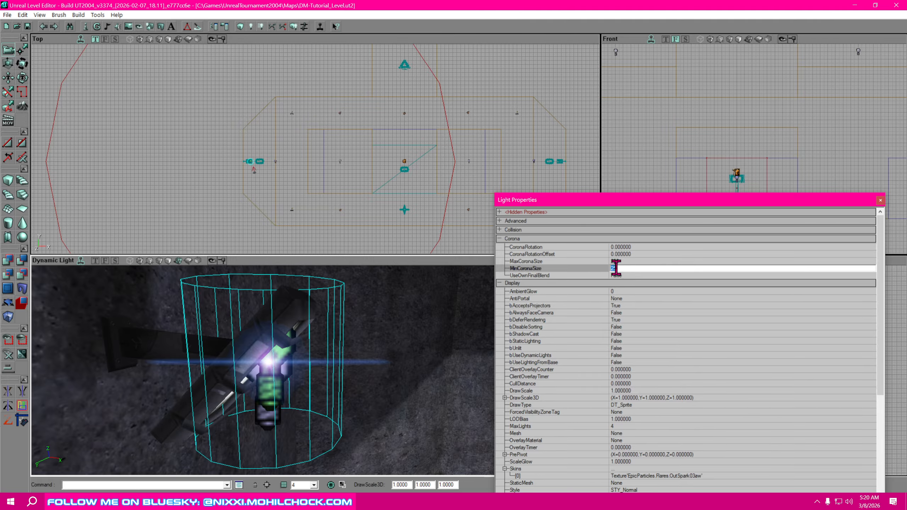
pyautogui.click(880, 200)
# Set the corona light's LightRadius to 80 in its Lighting properties and check its reach across the room in the top view.
pyautogui.moveTo(403, 409); pyautogui.dragTo(365, 474)
pyautogui.moveTo(365, 474); pyautogui.dragTo(368, 451, button='right')
pyautogui.moveTo(368, 450)
pyautogui.mouseDown()
pyautogui.moveTo(365, 473)
pyautogui.moveTo(365, 453)
pyautogui.moveTo(365, 464)
pyautogui.mouseUp()
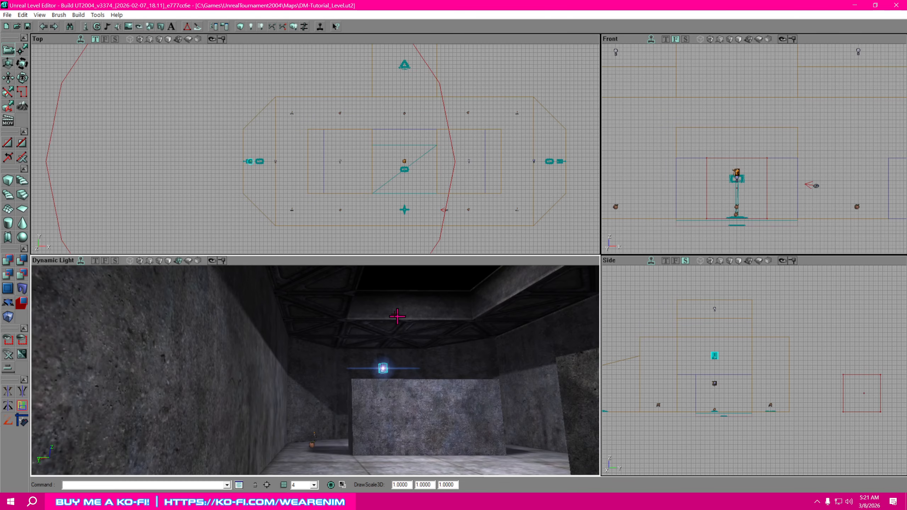
pyautogui.scroll(10, 291, 182)
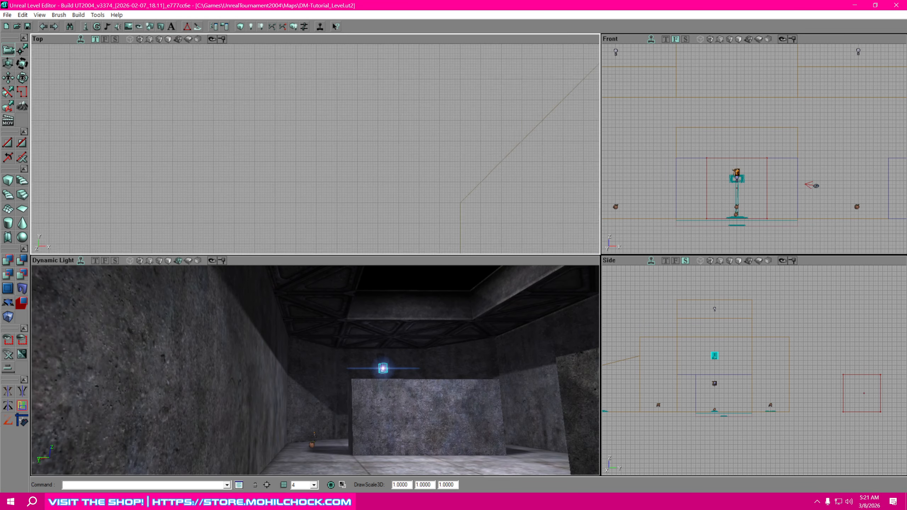
pyautogui.moveTo(389, 173); pyautogui.dragTo(394, 155)
pyautogui.scroll(5, 367, 181)
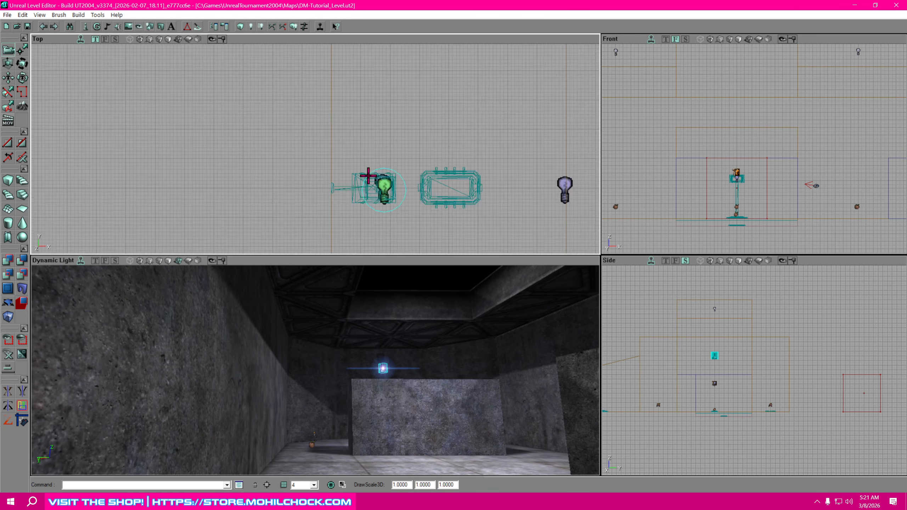
pyautogui.rightClick(361, 179)
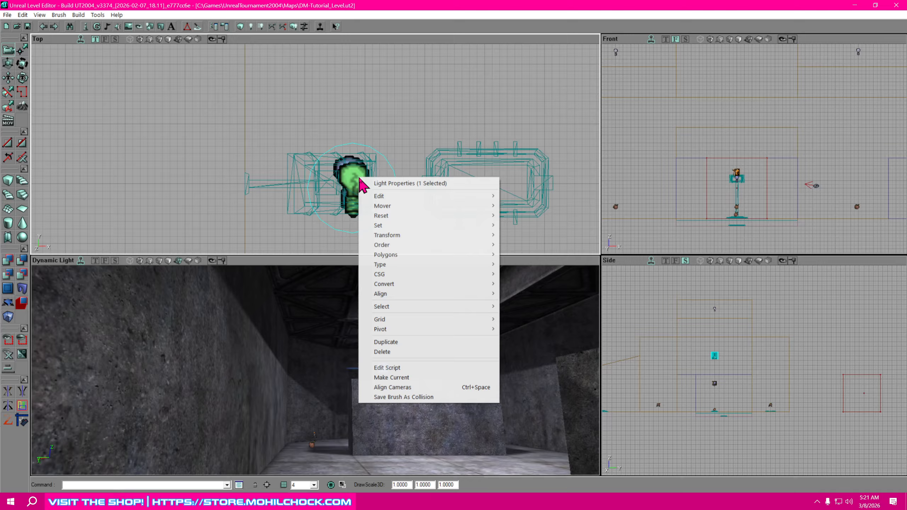
pyautogui.click(408, 184)
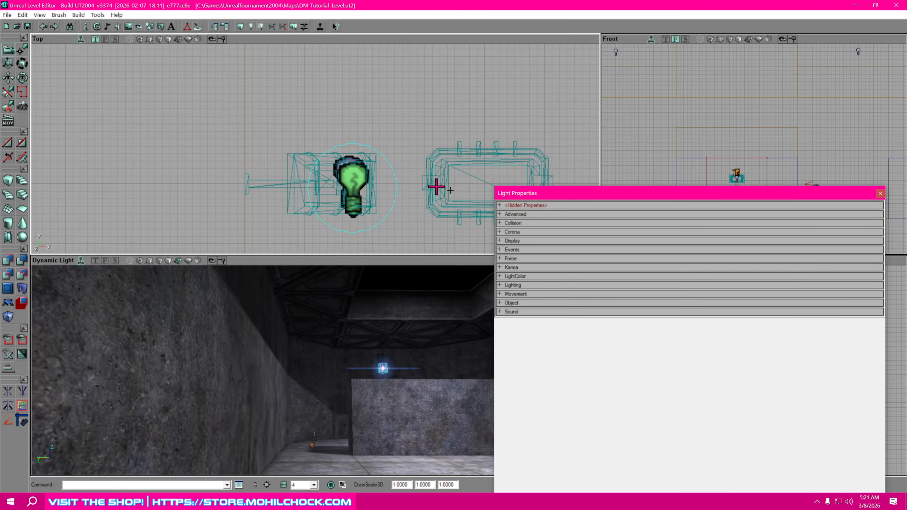
pyautogui.click(500, 288)
pyautogui.click(640, 372)
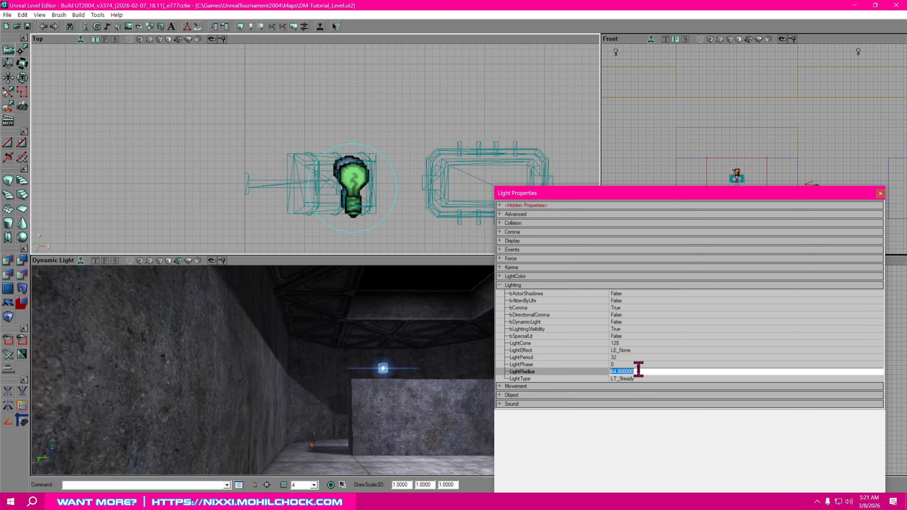
pyautogui.write('80')
pyautogui.moveTo(477, 95); pyautogui.dragTo(297, 59)
pyautogui.scroll(-10, 468, 110)
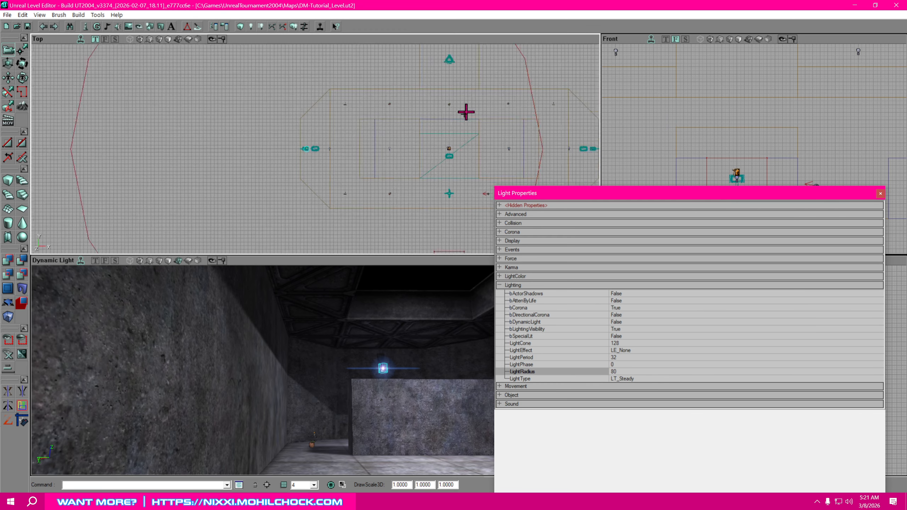
pyautogui.scroll(6, 455, 128)
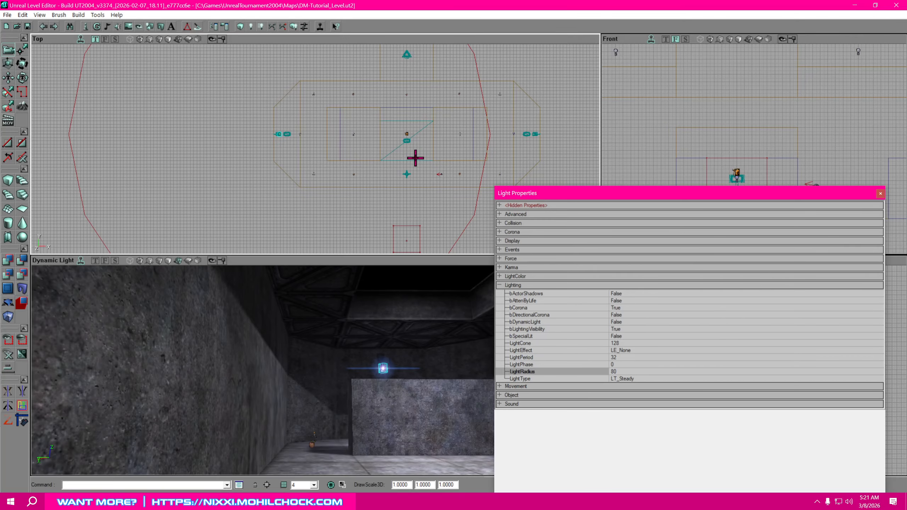
pyautogui.moveTo(455, 129); pyautogui.dragTo(436, 142)
# Set the corona light's LightRadius to 96, check its reach against the far lamp, and raise it to 100.
pyautogui.click(622, 372)
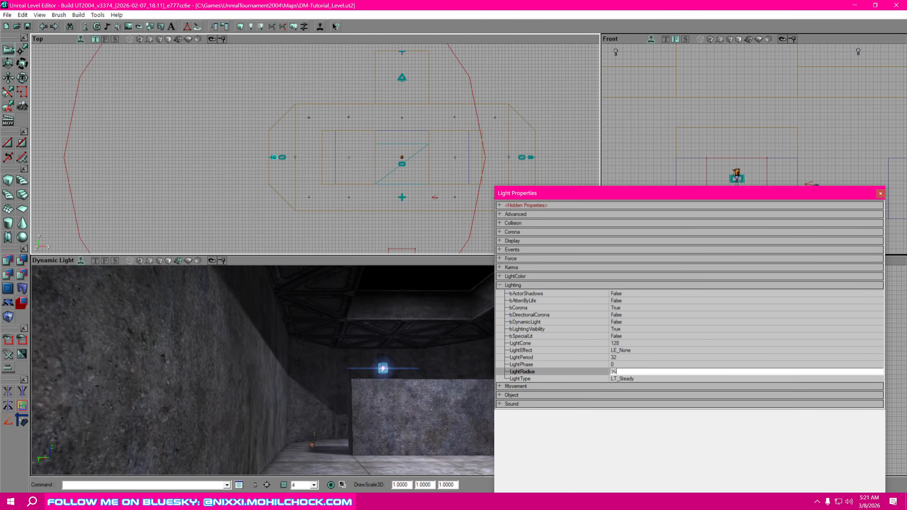
pyautogui.press('Return')
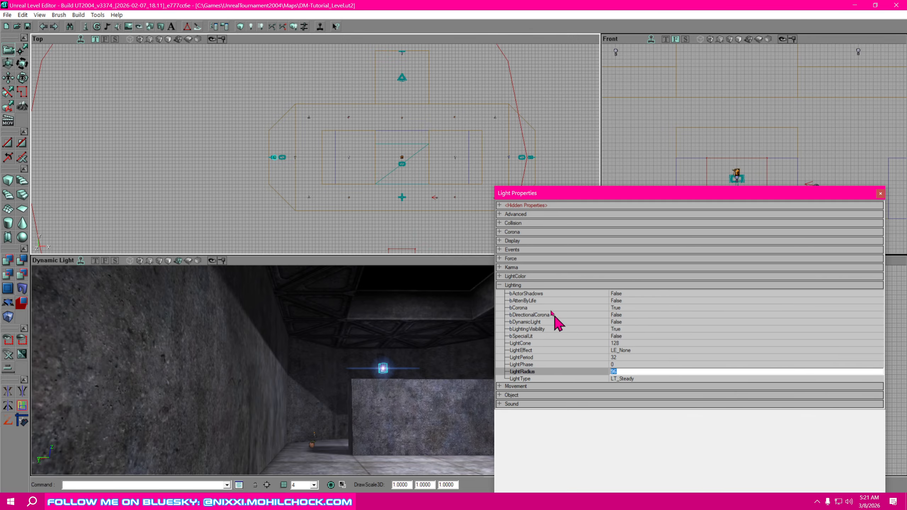
pyautogui.moveTo(553, 144); pyautogui.dragTo(526, 139)
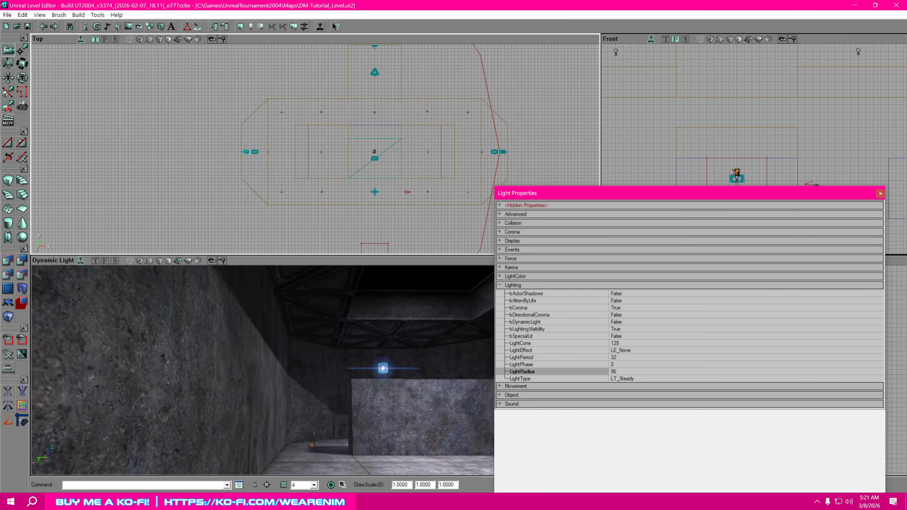
pyautogui.click(622, 371)
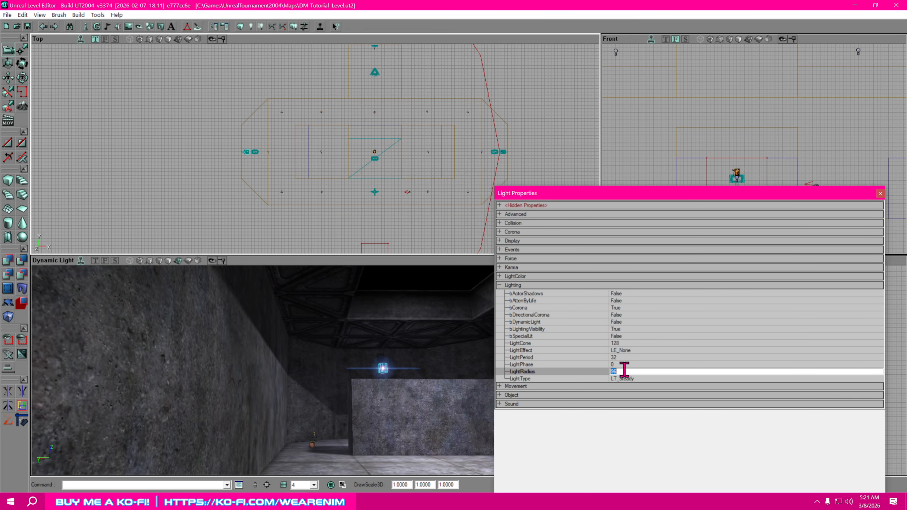
pyautogui.press('Return')
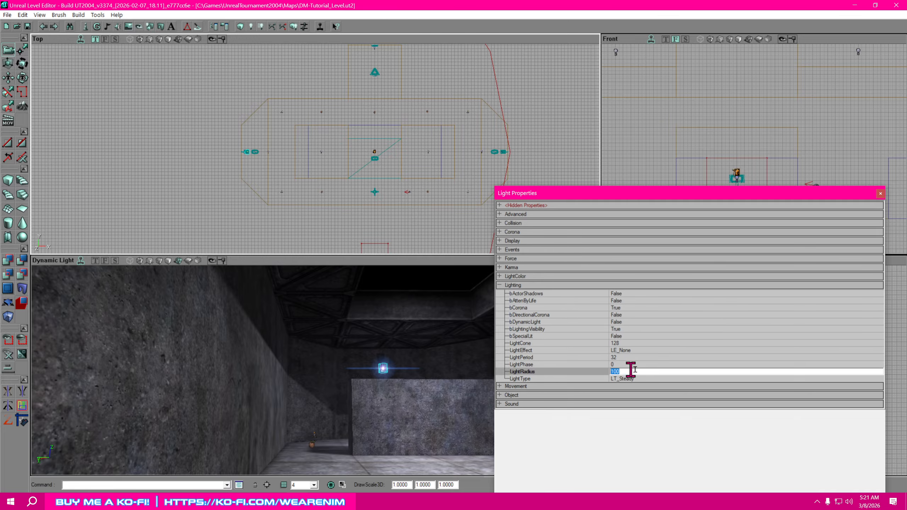
pyautogui.click(880, 194)
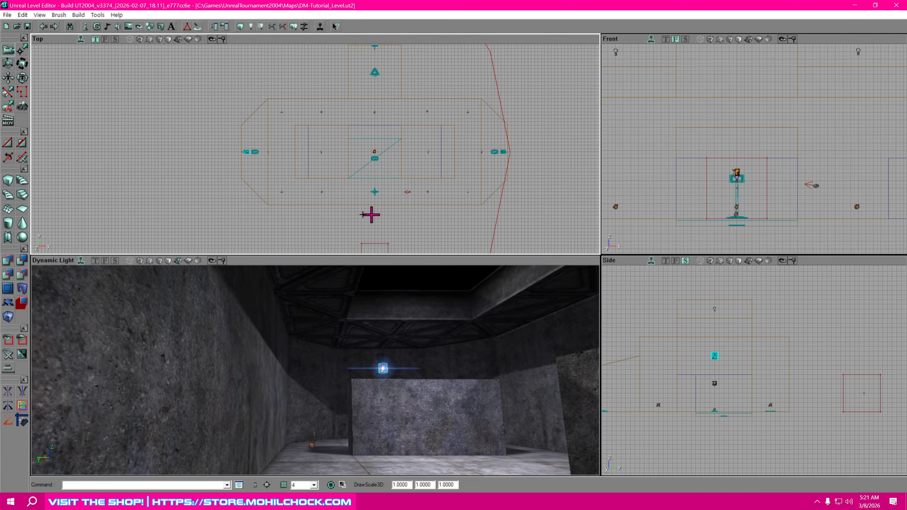
# Examine the flare corona on the wall lamp from across the room and up close from several angles.
pyautogui.moveTo(461, 370); pyautogui.dragTo(489, 388, button='right')
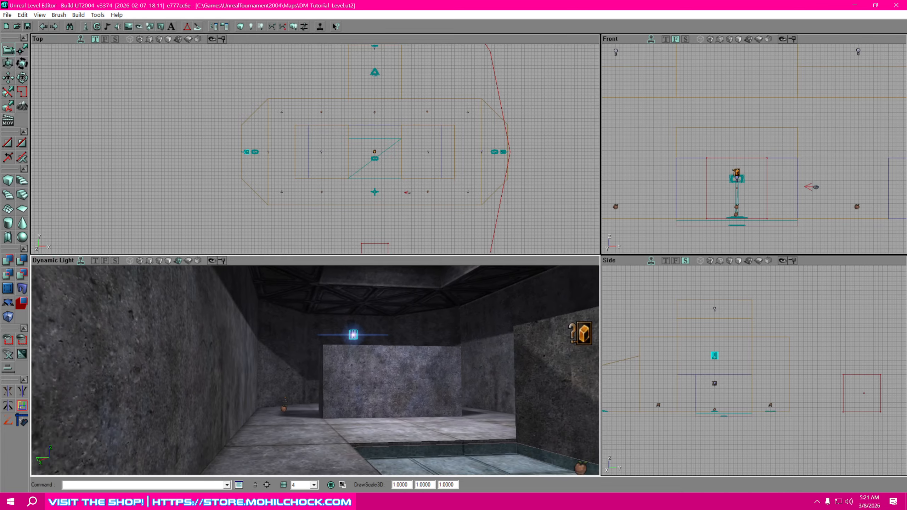
pyautogui.moveTo(489, 388); pyautogui.dragTo(472, 307)
pyautogui.moveTo(472, 307); pyautogui.dragTo(497, 304, button='right')
pyautogui.moveTo(496, 304); pyautogui.dragTo(488, 270)
pyautogui.moveTo(488, 270); pyautogui.dragTo(500, 279, button='right')
pyautogui.moveTo(500, 279); pyautogui.dragTo(482, 279)
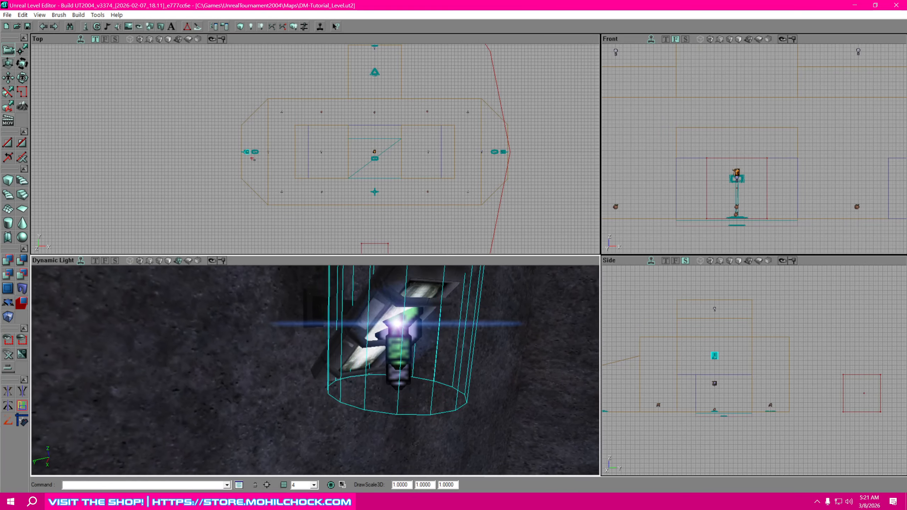
pyautogui.moveTo(483, 279); pyautogui.dragTo(510, 286, button='right')
pyautogui.moveTo(511, 286); pyautogui.dragTo(499, 288)
pyautogui.moveTo(498, 288); pyautogui.dragTo(509, 279, button='right')
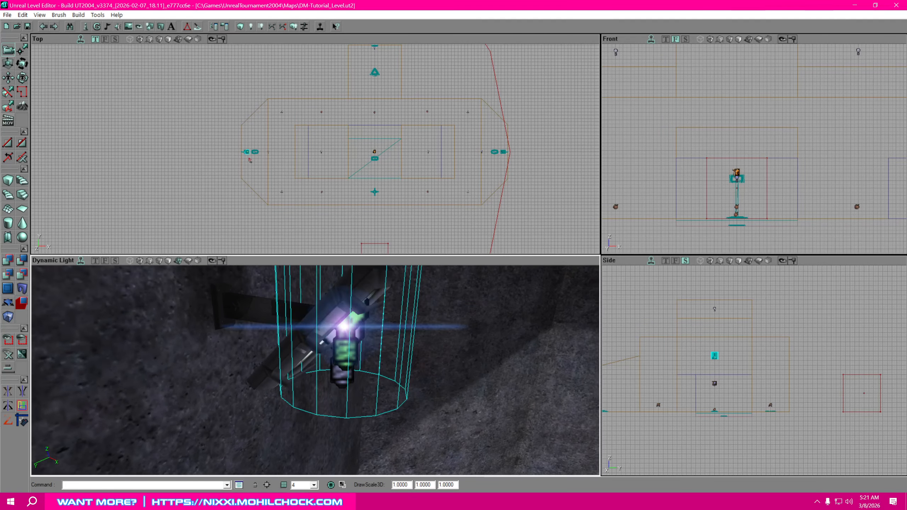
pyautogui.moveTo(509, 279); pyautogui.dragTo(509, 255)
pyautogui.moveTo(509, 256); pyautogui.dragTo(528, 265, button='right')
pyautogui.moveTo(529, 272)
pyautogui.mouseDown()
pyautogui.moveTo(520, 286)
pyautogui.moveTo(509, 273)
pyautogui.mouseUp()
pyautogui.moveTo(509, 274); pyautogui.dragTo(519, 273, button='right')
pyautogui.moveTo(459, 377)
pyautogui.mouseDown(button='right')
pyautogui.moveTo(461, 384)
pyautogui.moveTo(461, 370)
pyautogui.mouseUp(button='right')
# Duplicate the corona light and move the copy across the room to the opposite wall lamp.
pyautogui.moveTo(395, 226); pyautogui.dragTo(413, 227)
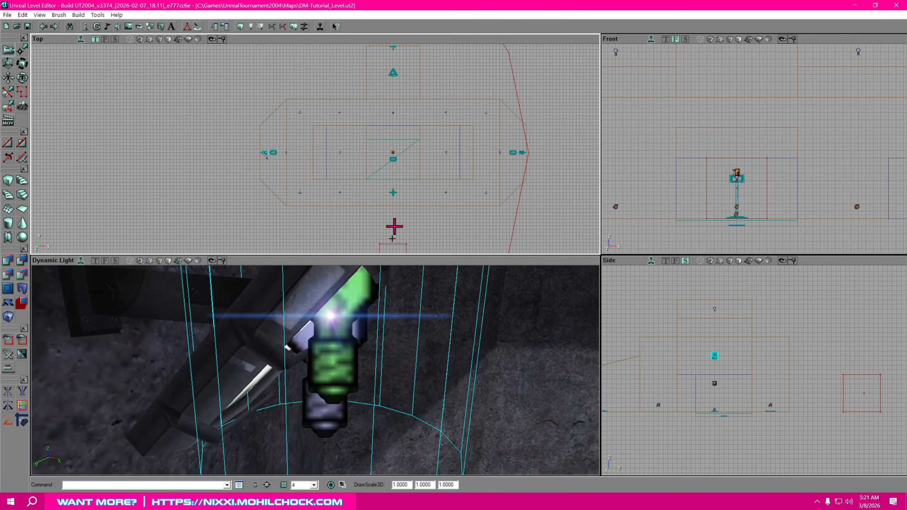
pyautogui.rightClick(339, 146)
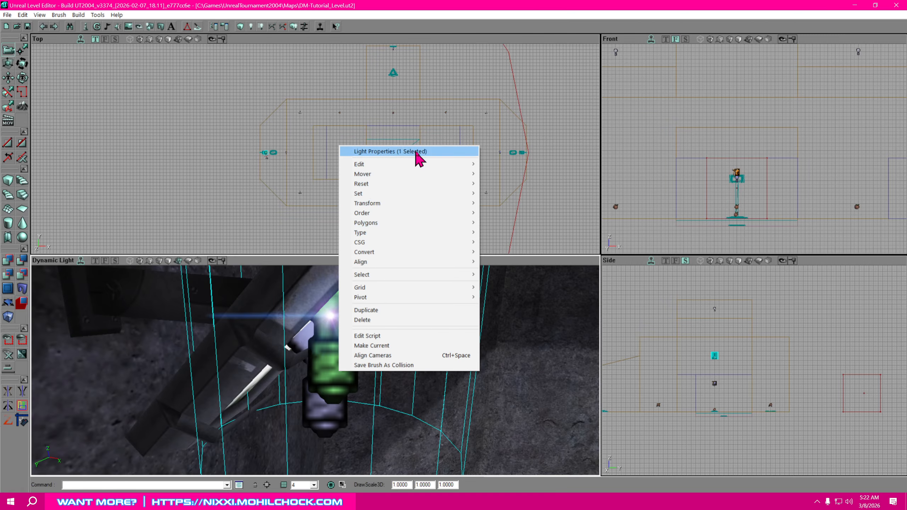
pyautogui.click(376, 311)
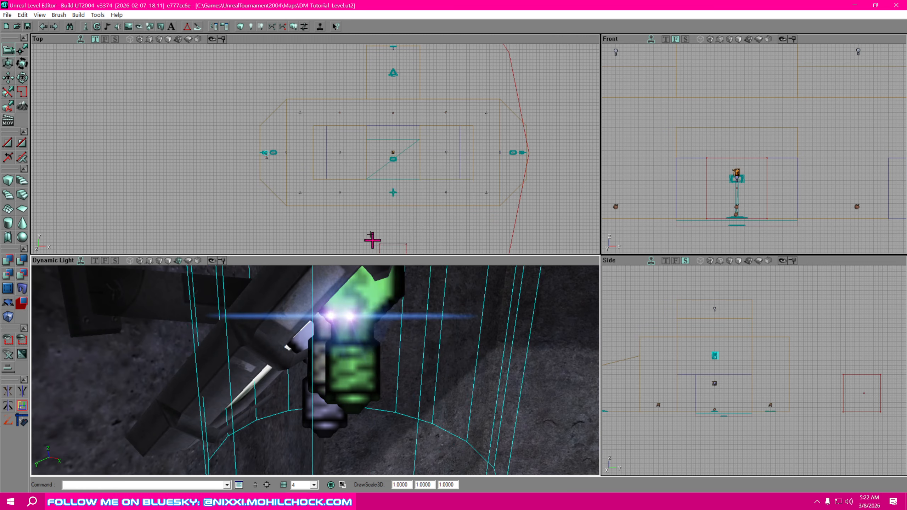
pyautogui.keyDown('ctrl'); pyautogui.moveTo(291, 159); pyautogui.dragTo(547, 159); pyautogui.keyUp('ctrl')
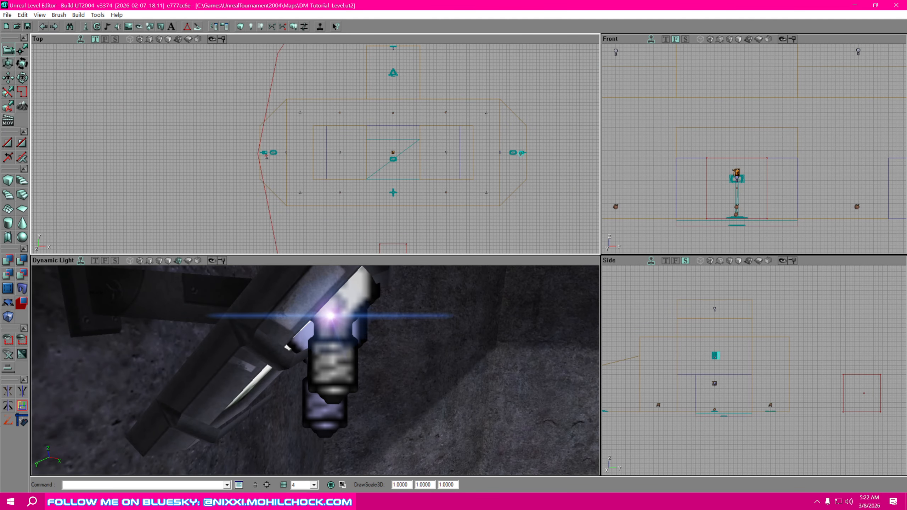
# Align the duplicated corona light with the center of the opposite wall lamp in the top view.
pyautogui.moveTo(386, 413); pyautogui.dragTo(460, 421, button='right')
pyautogui.moveTo(316, 393); pyautogui.dragTo(318, 236)
pyautogui.moveTo(475, 363)
pyautogui.mouseDown()
pyautogui.moveTo(471, 337)
pyautogui.moveTo(475, 363)
pyautogui.mouseUp()
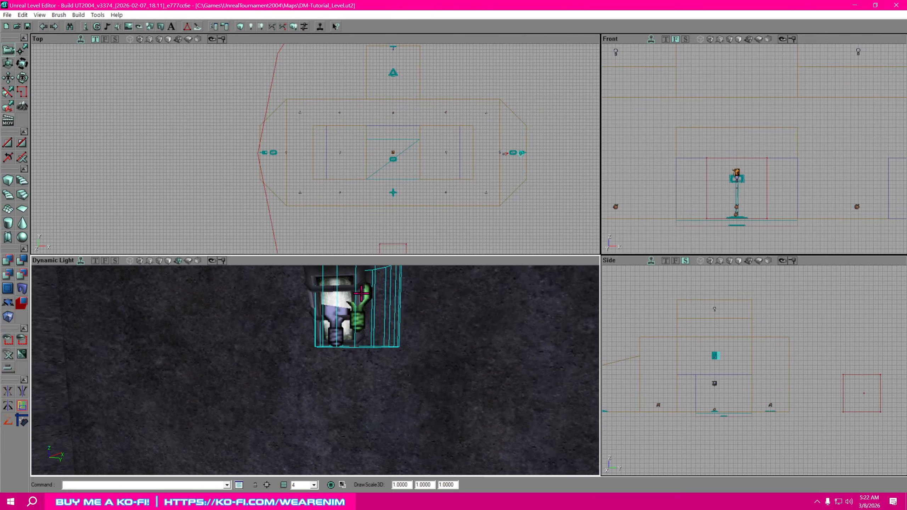
pyautogui.scroll(6, 370, 197)
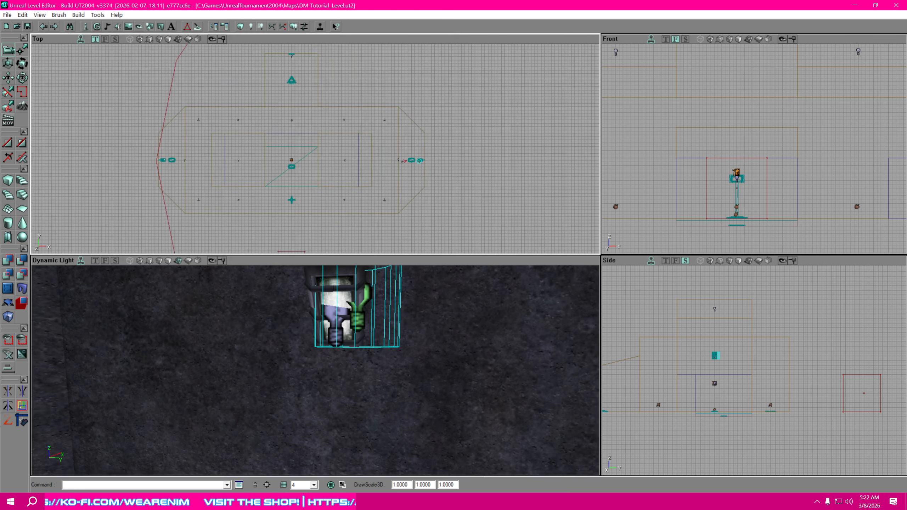
pyautogui.moveTo(421, 162); pyautogui.dragTo(299, 164)
pyautogui.scroll(3, 407, 172)
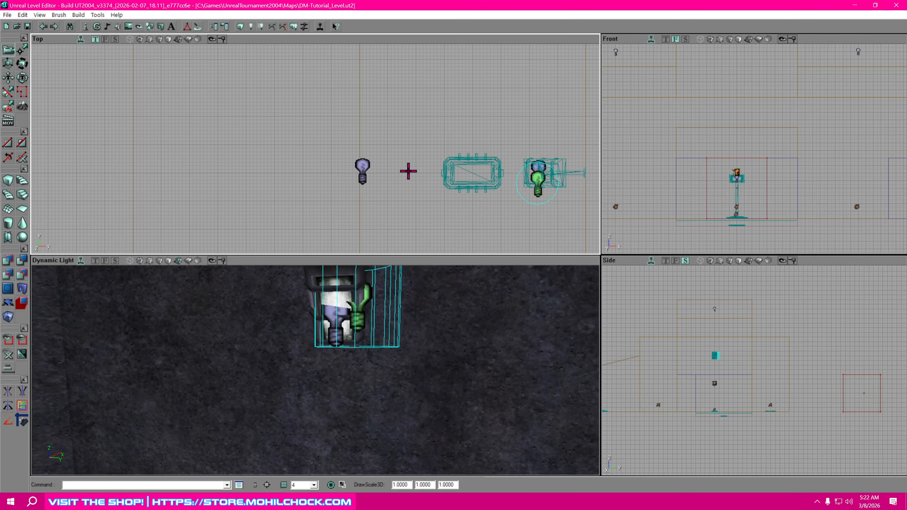
pyautogui.moveTo(414, 174); pyautogui.dragTo(289, 141)
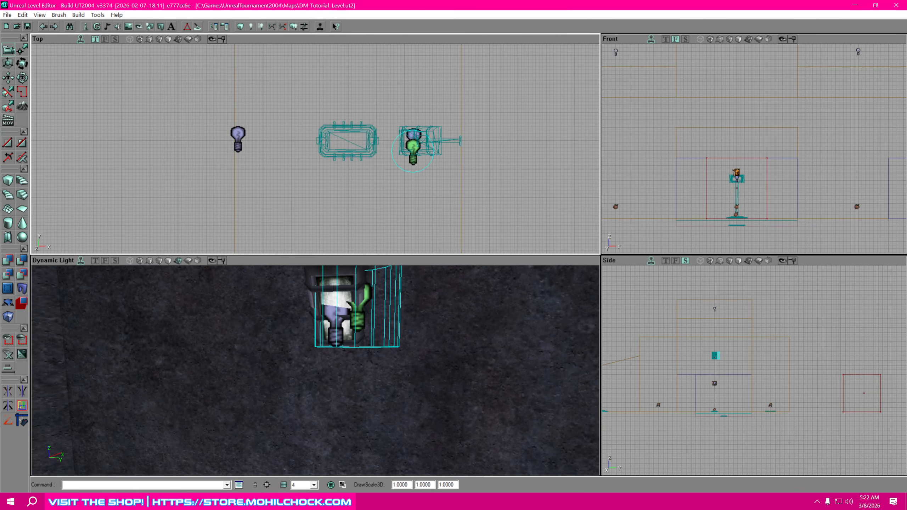
pyautogui.keyDown('ctrl'); pyautogui.moveTo(413, 151); pyautogui.dragTo(414, 140); pyautogui.keyUp('ctrl')
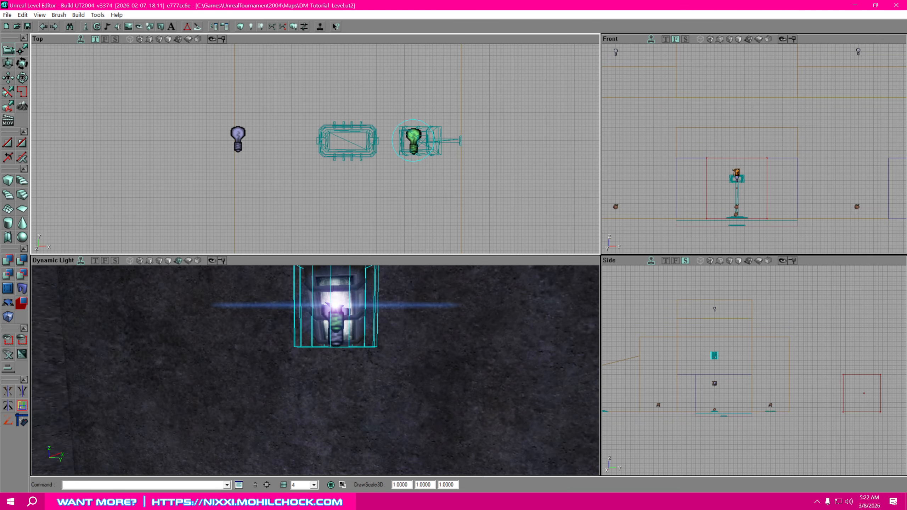
# Set bBlockZeroExtentTraces to False in the Collision properties of the wall lamp's static mesh.
pyautogui.moveTo(417, 320); pyautogui.dragTo(414, 300, button='right')
pyautogui.moveTo(415, 300); pyautogui.dragTo(404, 329)
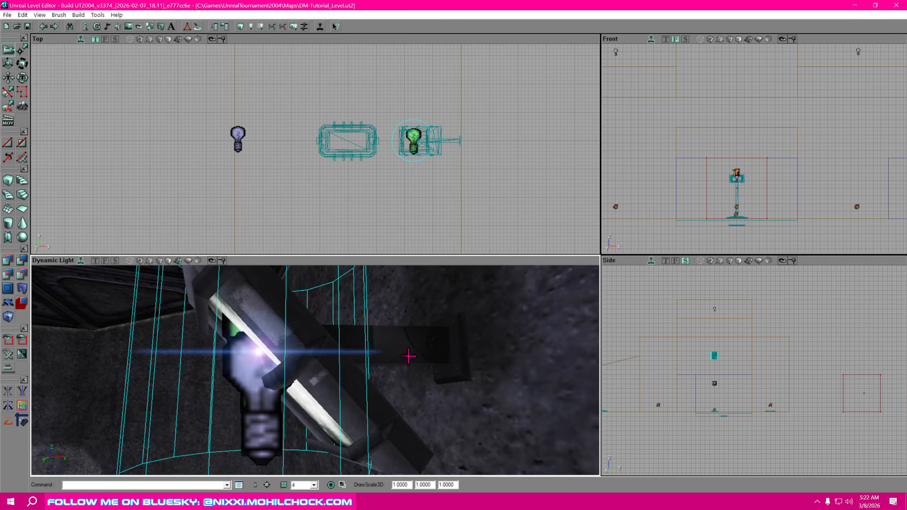
pyautogui.moveTo(323, 367); pyautogui.dragTo(320, 403)
pyautogui.click(362, 395)
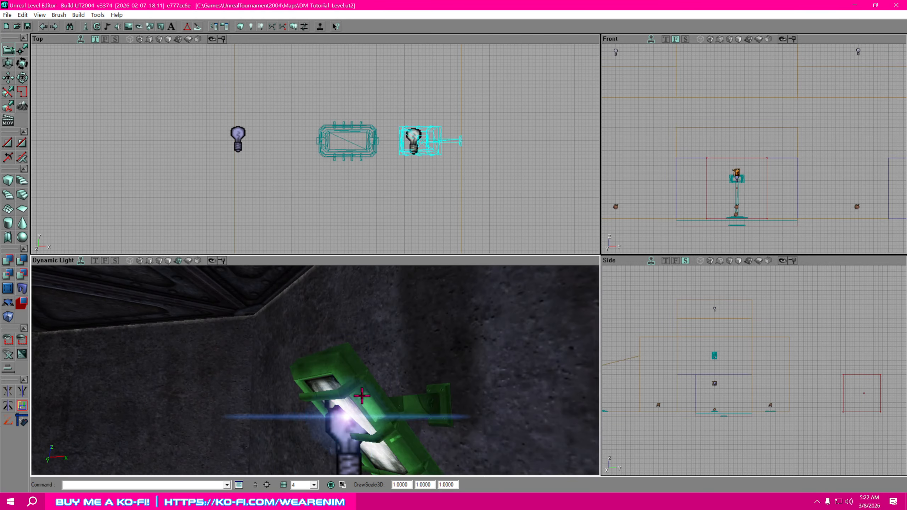
pyautogui.rightClick(362, 395)
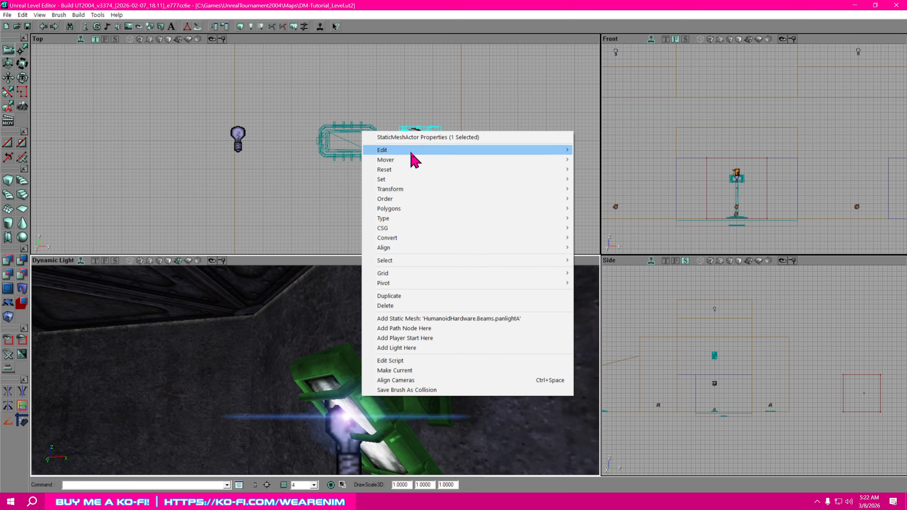
pyautogui.click(418, 138)
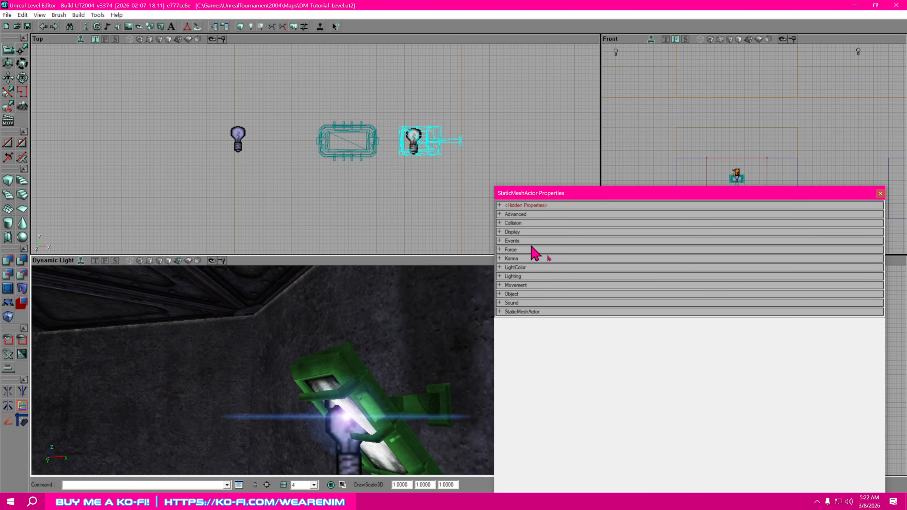
pyautogui.click(500, 223)
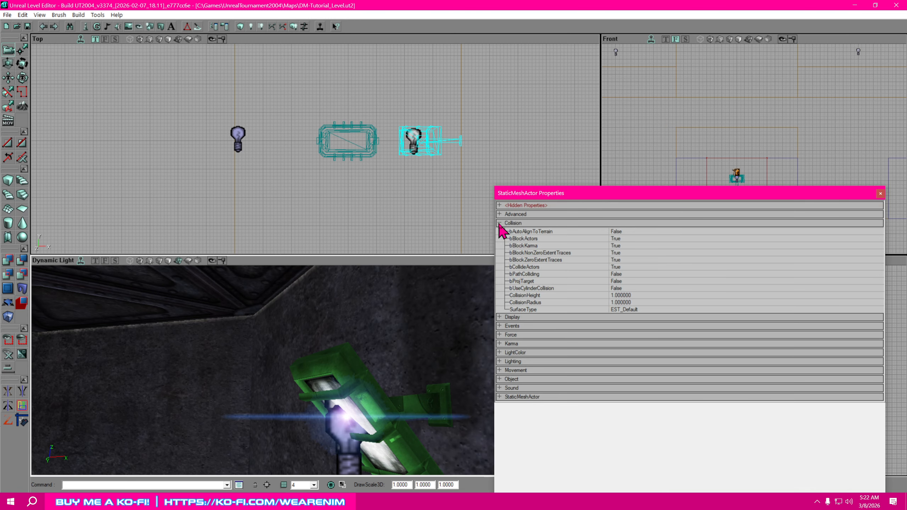
pyautogui.click(628, 260)
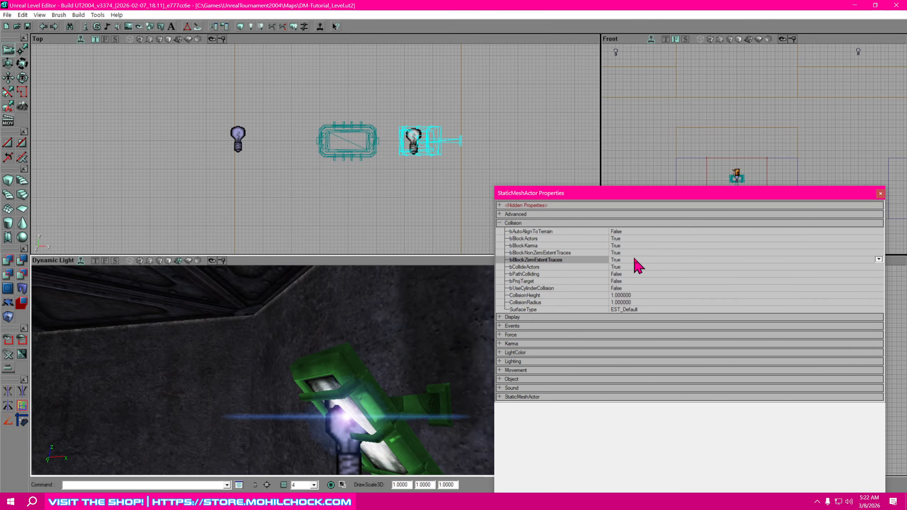
pyautogui.click(879, 259)
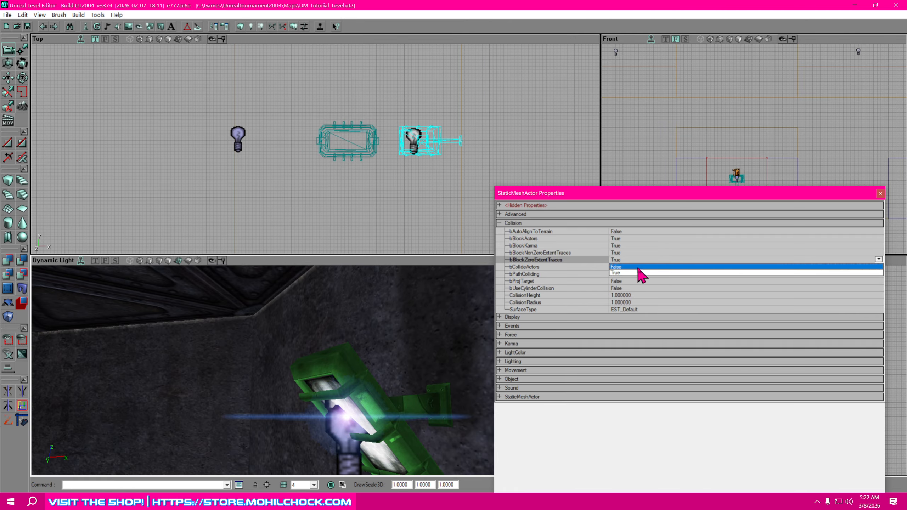
pyautogui.click(635, 267)
# Select the corona light inside this wall lamp and lower it slightly in the side view.
pyautogui.moveTo(387, 397); pyautogui.dragTo(394, 379)
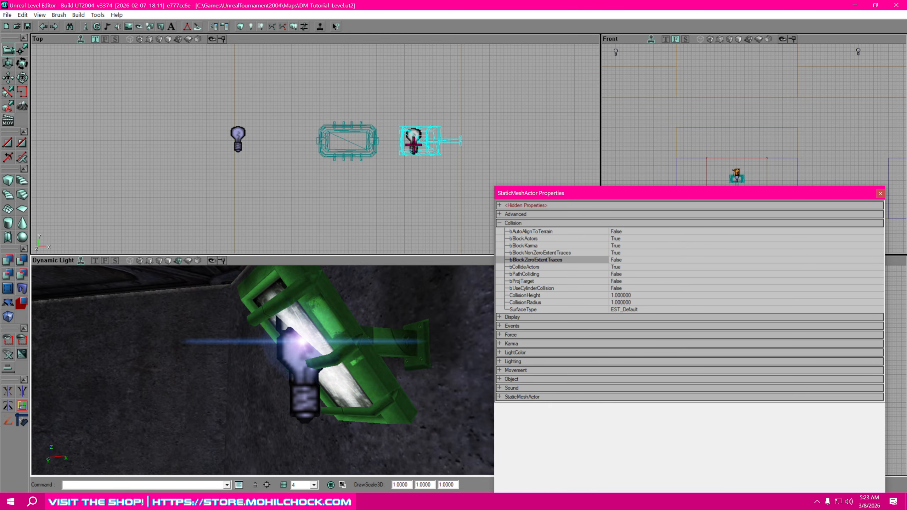
pyautogui.click(414, 147)
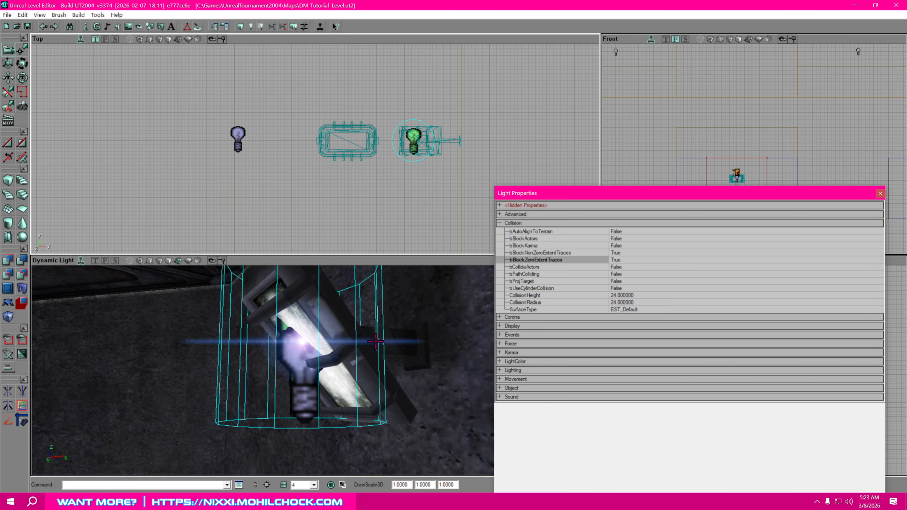
pyautogui.moveTo(750, 196); pyautogui.dragTo(906, 144)
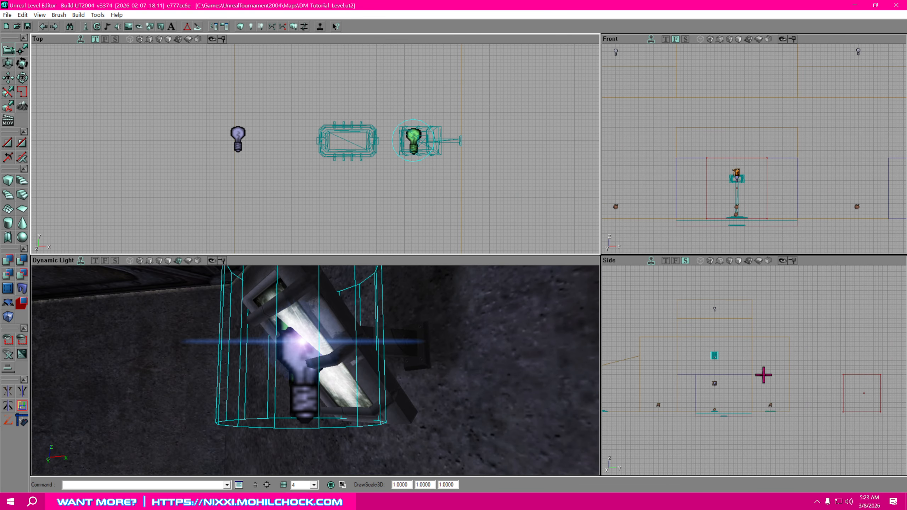
pyautogui.moveTo(764, 375); pyautogui.dragTo(867, 396)
pyautogui.scroll(5, 674, 381)
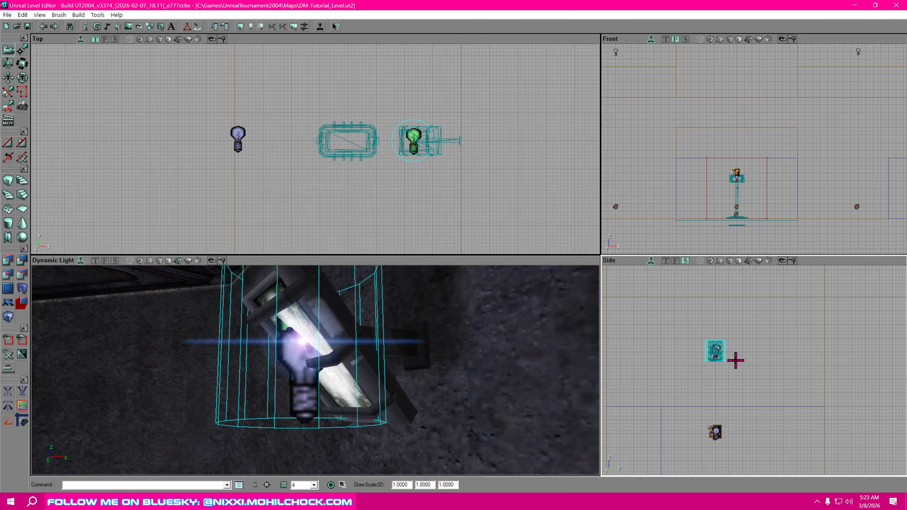
pyautogui.keyDown('ctrl'); pyautogui.moveTo(736, 361); pyautogui.dragTo(735, 361); pyautogui.keyUp('ctrl')
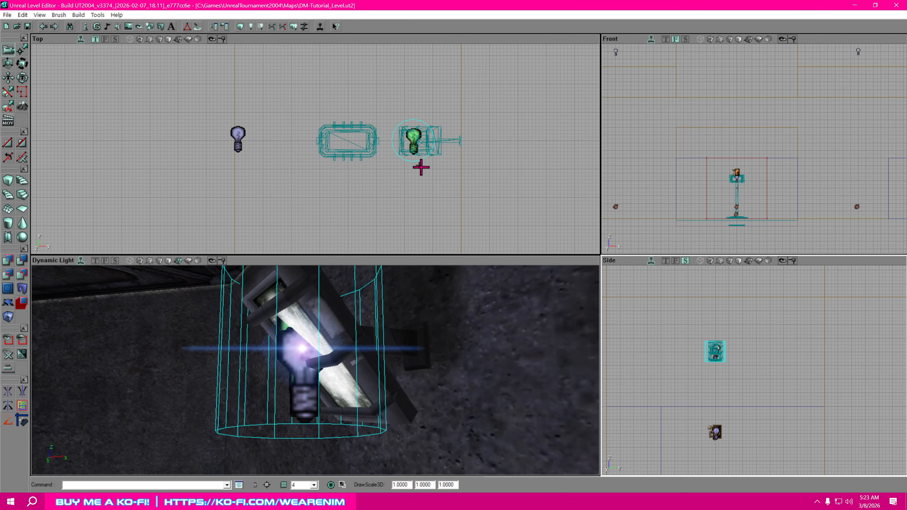
# Nudge the corona light toward the wall in the top view so it sits inside the lamp mesh, and deselect it.
pyautogui.moveTo(422, 175); pyautogui.dragTo(431, 234)
pyautogui.scroll(3, 423, 175)
pyautogui.moveTo(423, 175); pyautogui.dragTo(373, 165)
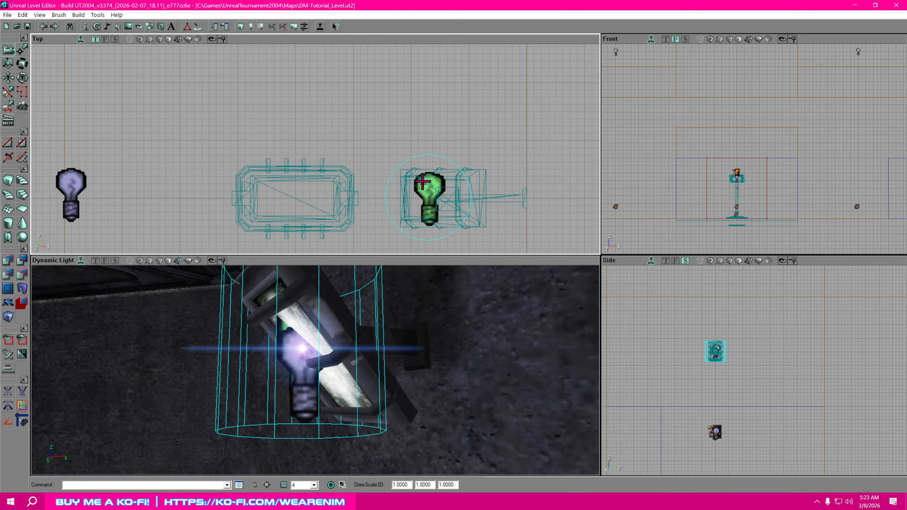
pyautogui.keyDown('ctrl'); pyautogui.moveTo(423, 182); pyautogui.dragTo(424, 181); pyautogui.keyUp('ctrl')
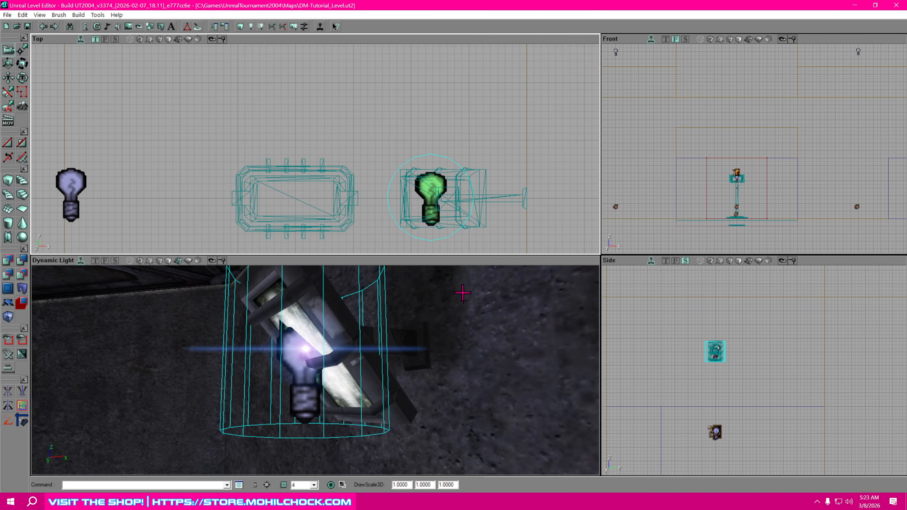
pyautogui.moveTo(442, 403)
pyautogui.mouseDown()
pyautogui.moveTo(460, 400)
pyautogui.moveTo(393, 386)
pyautogui.moveTo(451, 411)
pyautogui.moveTo(421, 393)
pyautogui.moveTo(393, 393)
pyautogui.moveTo(450, 426)
pyautogui.moveTo(450, 396)
pyautogui.moveTo(436, 379)
pyautogui.moveTo(421, 408)
pyautogui.moveTo(450, 429)
pyautogui.moveTo(429, 425)
pyautogui.moveTo(443, 429)
pyautogui.moveTo(440, 400)
pyautogui.mouseUp()
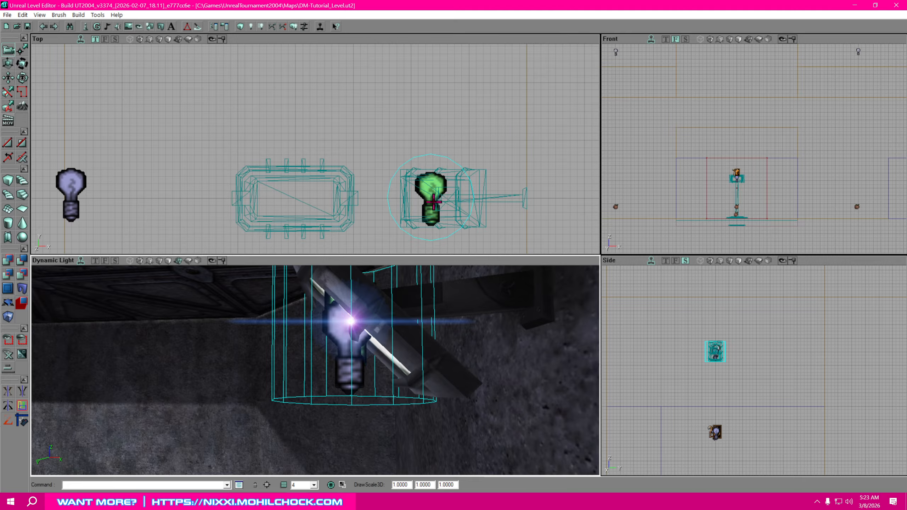
pyautogui.keyDown('ctrl'); pyautogui.moveTo(435, 203); pyautogui.dragTo(442, 202); pyautogui.keyUp('ctrl')
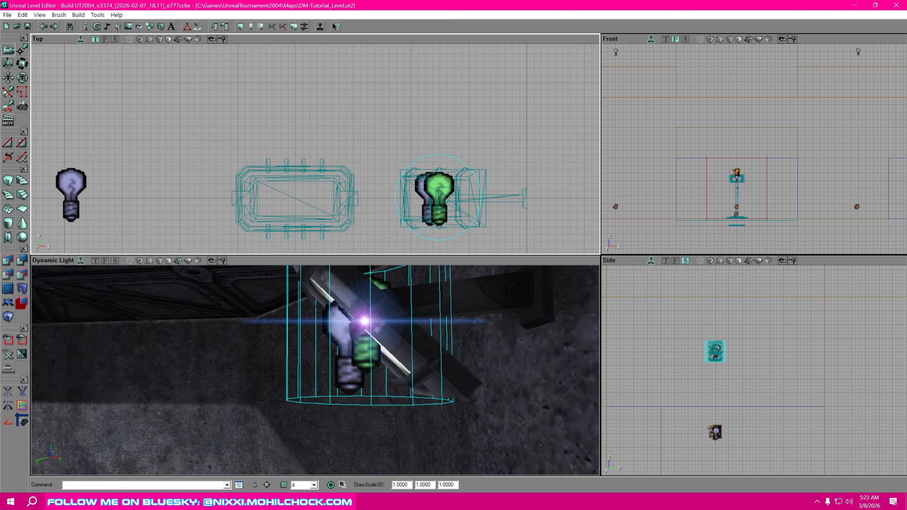
pyautogui.click(513, 233)
# Set bBlockZeroExtentTraces to False in the Collision properties of the opposite wall lamp's static mesh.
pyautogui.scroll(-5, 513, 230)
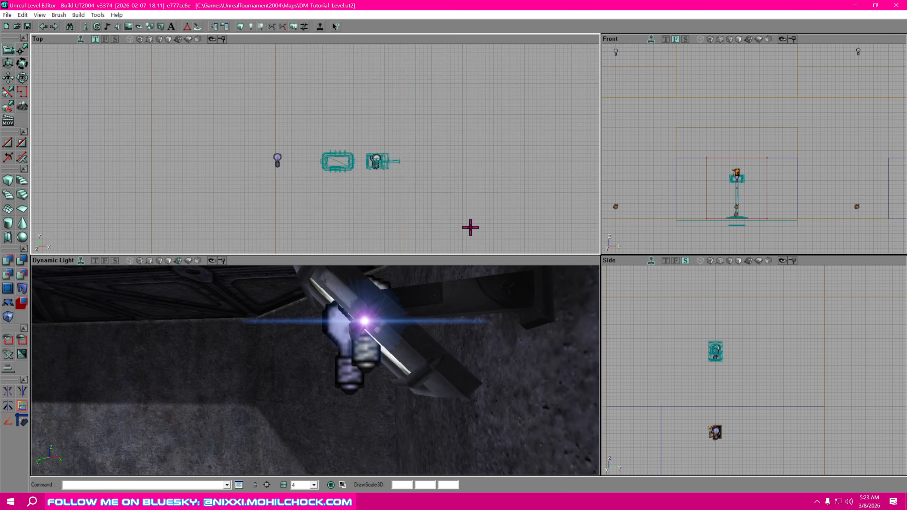
pyautogui.moveTo(471, 227)
pyautogui.mouseDown()
pyautogui.moveTo(474, 237)
pyautogui.moveTo(473, 215)
pyautogui.mouseUp()
pyautogui.scroll(4, 474, 238)
pyautogui.scroll(2, 475, 238)
pyautogui.click(387, 206)
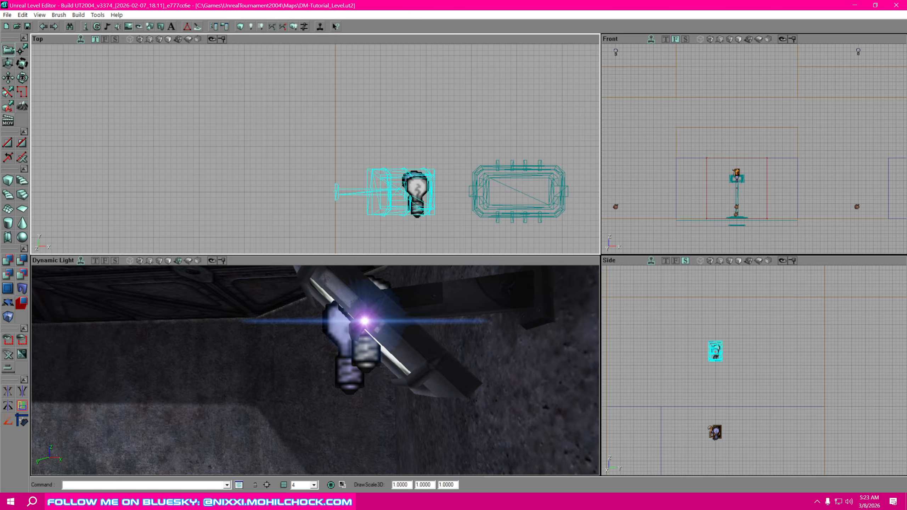
pyautogui.moveTo(906, 123); pyautogui.dragTo(642, 107)
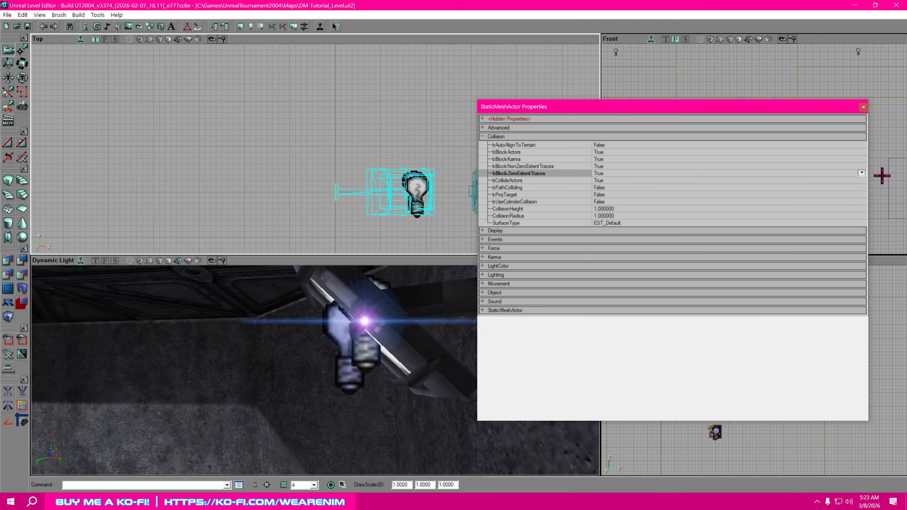
pyautogui.click(862, 173)
pyautogui.click(615, 180)
pyautogui.click(863, 107)
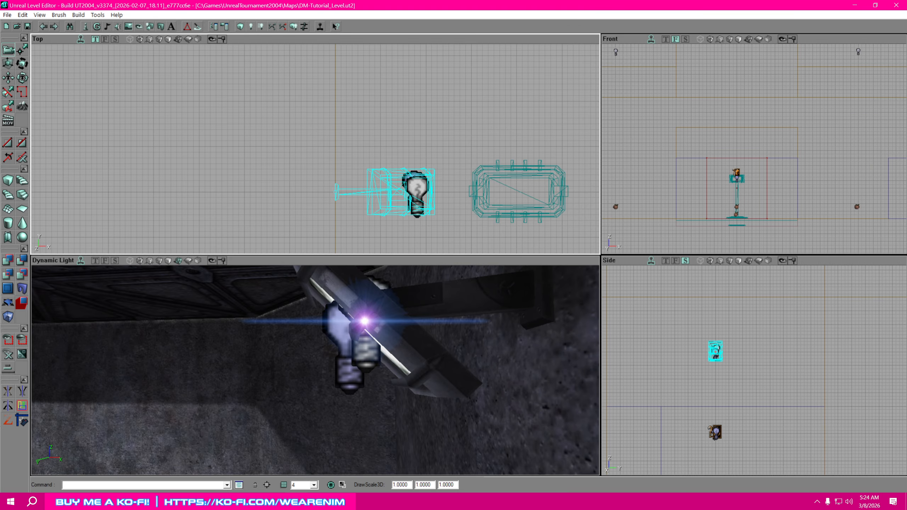
# Select the opposite lamp's corona light and nudge it into the lamp mesh in the top view.
pyautogui.moveTo(541, 193); pyautogui.dragTo(526, 192)
pyautogui.click(405, 198)
pyautogui.moveTo(447, 205); pyautogui.dragTo(467, 191)
pyautogui.scroll(2, 465, 213)
pyautogui.moveTo(491, 386); pyautogui.dragTo(546, 275)
pyautogui.keyDown('ctrl'); pyautogui.moveTo(467, 190); pyautogui.dragTo(468, 191); pyautogui.keyUp('ctrl')
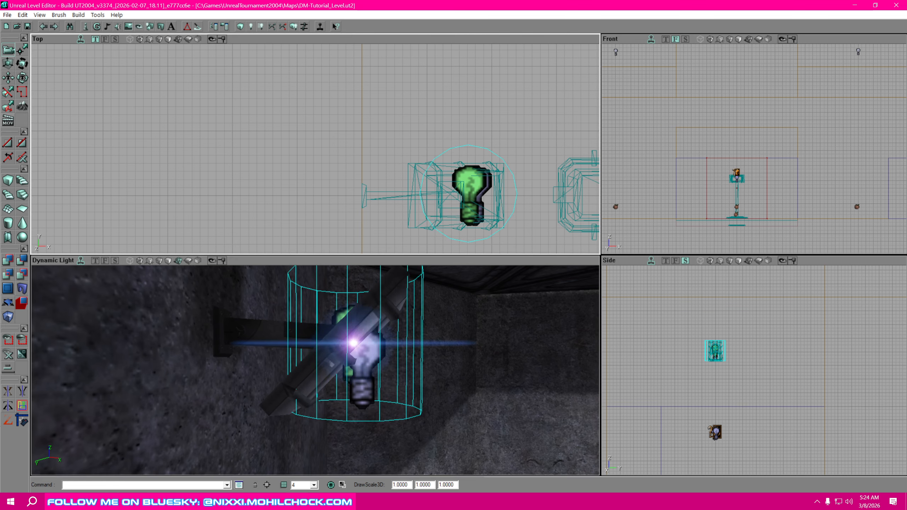
# Shift this corona light slightly down and toward the wall in the front view to fit the tilted lamp, and deselect it.
pyautogui.moveTo(469, 360); pyautogui.dragTo(488, 416)
pyautogui.moveTo(488, 417); pyautogui.dragTo(529, 341, button='right')
pyautogui.moveTo(858, 222); pyautogui.dragTo(890, 255)
pyautogui.scroll(5, 790, 205)
pyautogui.moveTo(790, 205); pyautogui.dragTo(810, 111)
pyautogui.scroll(3, 798, 207)
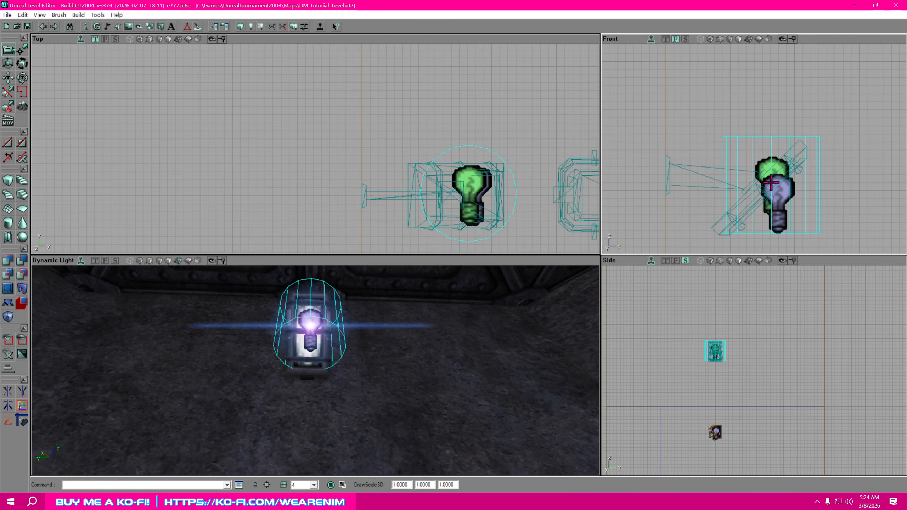
pyautogui.keyDown('ctrl'); pyautogui.moveTo(772, 172); pyautogui.dragTo(770, 176); pyautogui.keyUp('ctrl')
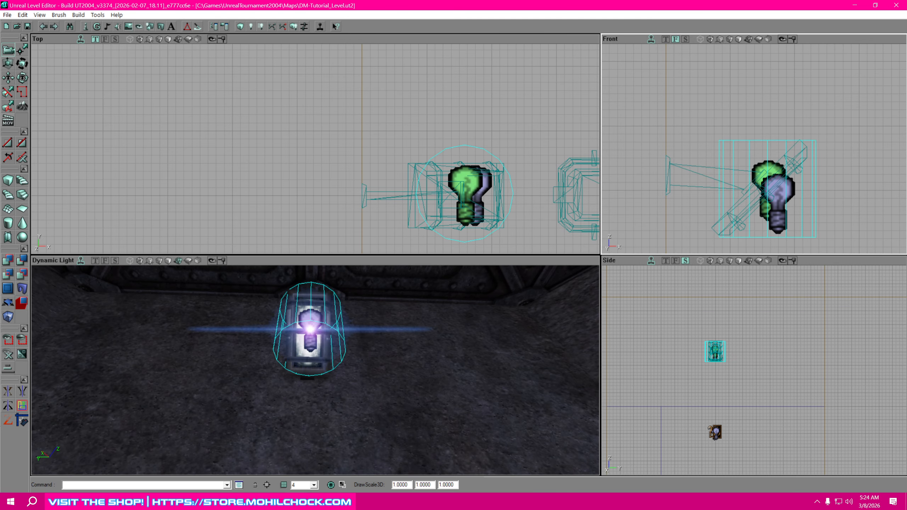
pyautogui.keyDown('ctrl'); pyautogui.click(764, 167); pyautogui.keyUp('ctrl')
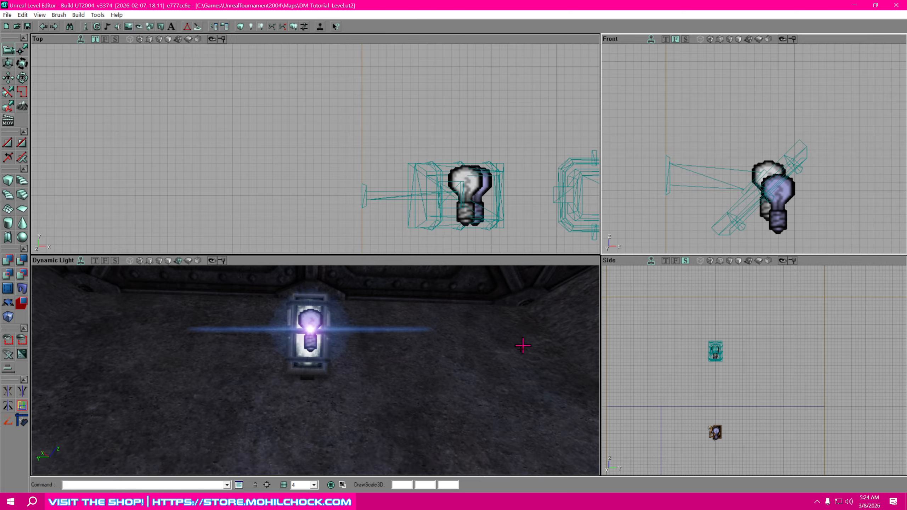
# Examine how the lamp coronas look from the corridor, the floor area and the raised blocks across the level.
pyautogui.moveTo(479, 353); pyautogui.dragTo(545, 390, button='right')
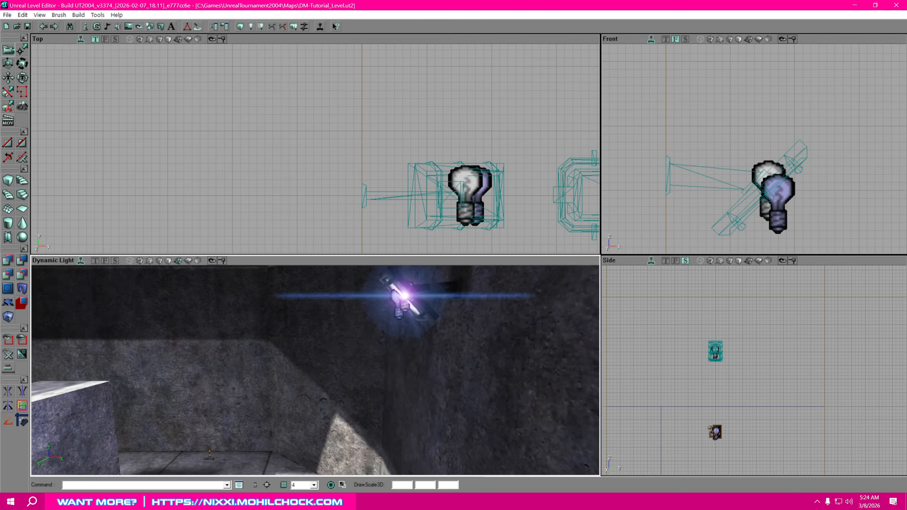
pyautogui.moveTo(545, 390); pyautogui.dragTo(446, 388, button='right')
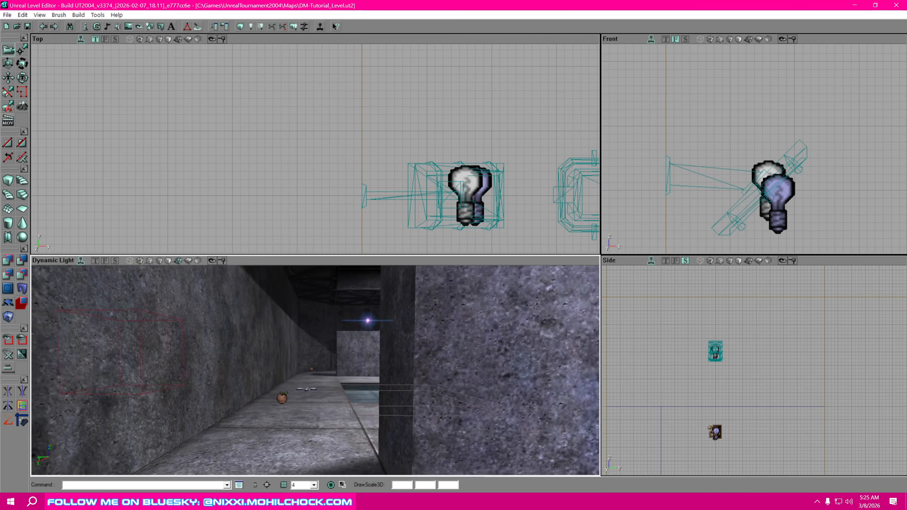
pyautogui.moveTo(315, 370); pyautogui.dragTo(315, 409)
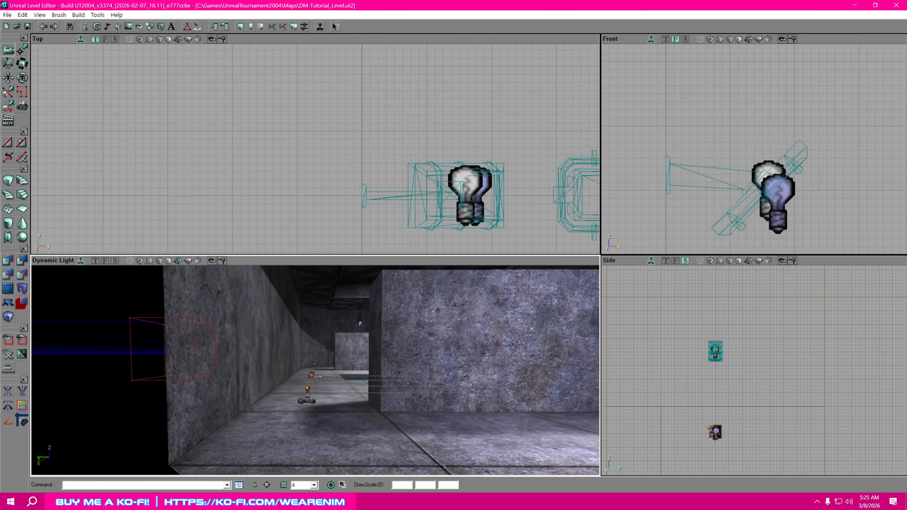
pyautogui.moveTo(315, 370); pyautogui.dragTo(345, 360)
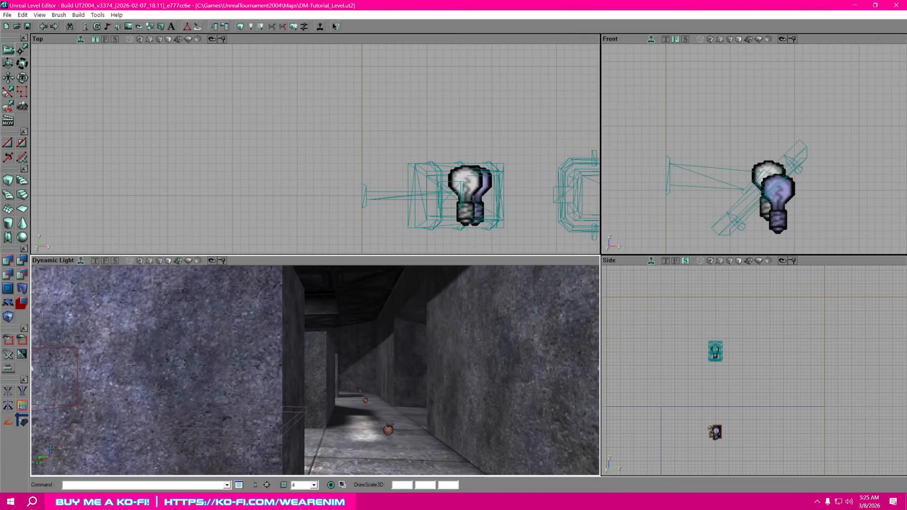
pyautogui.moveTo(315, 371); pyautogui.dragTo(297, 392)
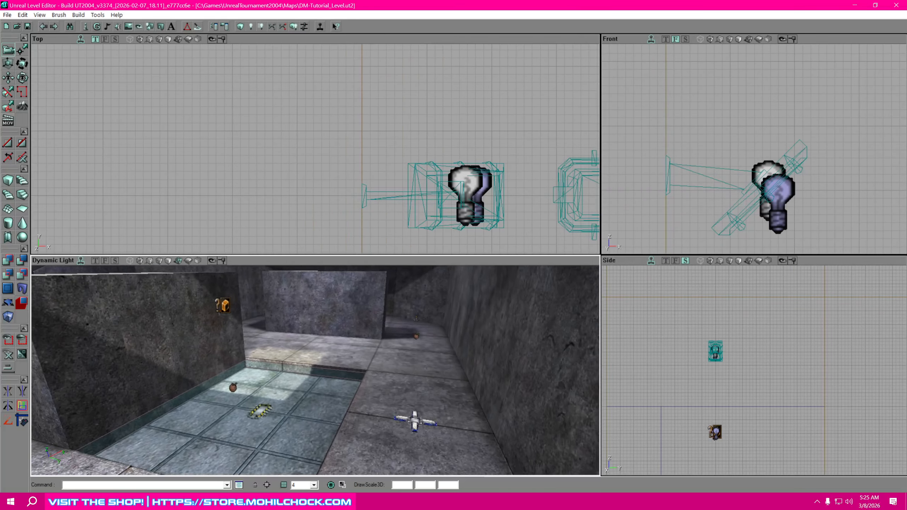
pyautogui.moveTo(315, 371); pyautogui.dragTo(279, 332)
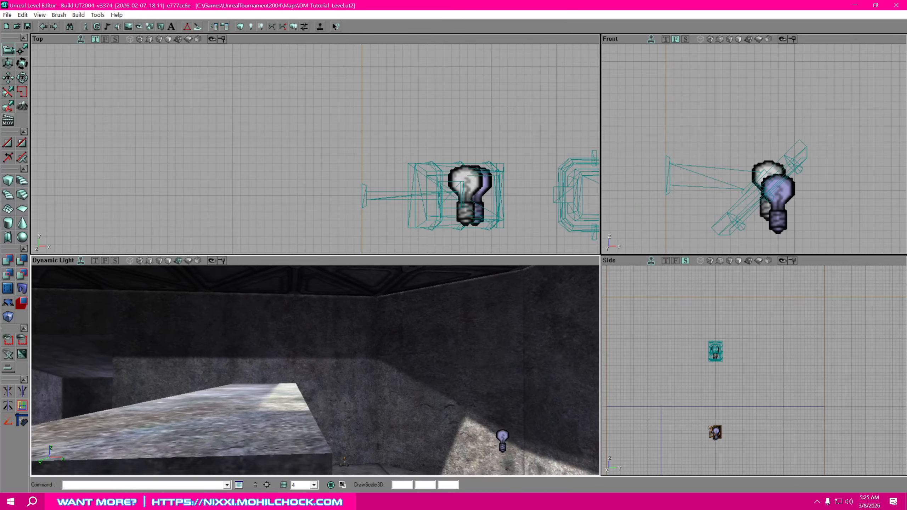
pyautogui.moveTo(315, 371); pyautogui.dragTo(286, 393, button='right')
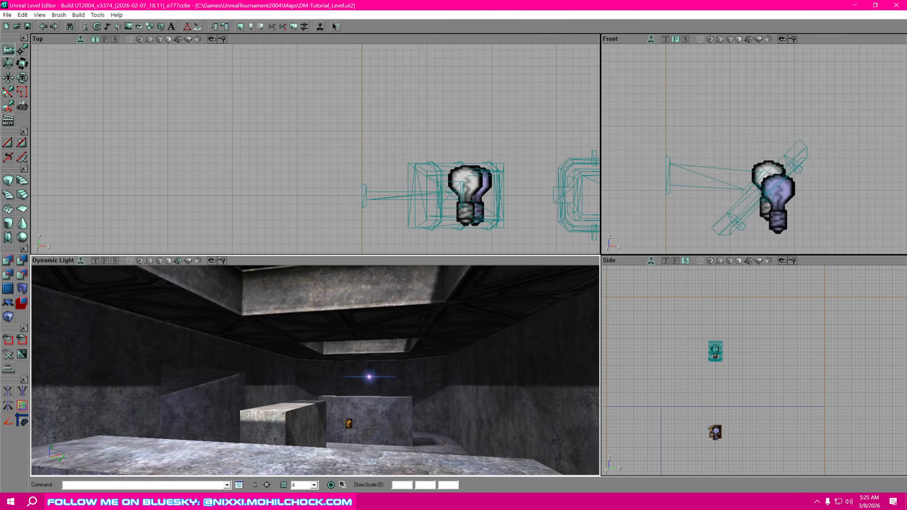
pyautogui.moveTo(315, 371); pyautogui.dragTo(341, 351, button='right')
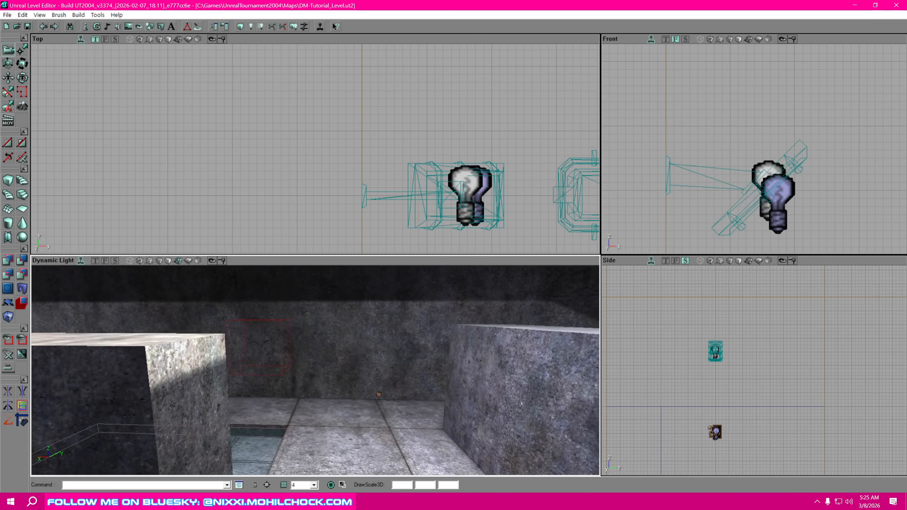
pyautogui.moveTo(315, 371); pyautogui.dragTo(175, 368, button='right')
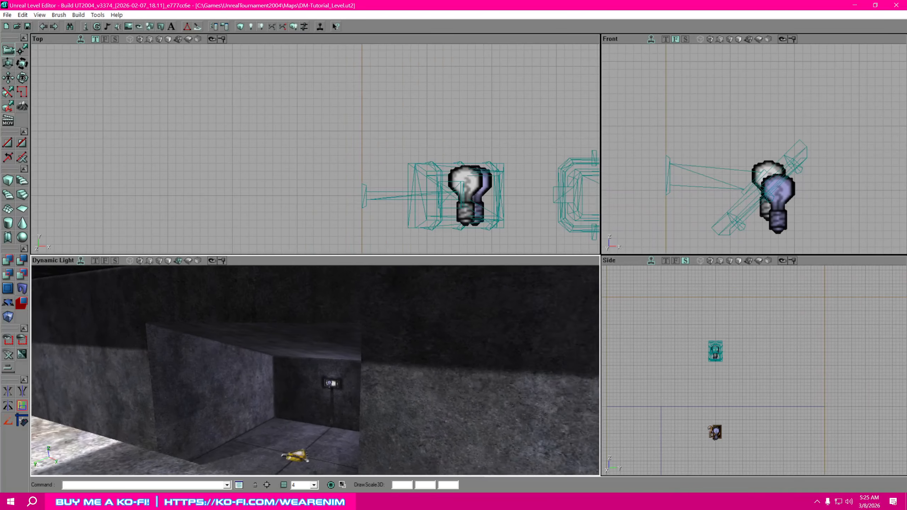
pyautogui.moveTo(316, 370); pyautogui.dragTo(315, 268)
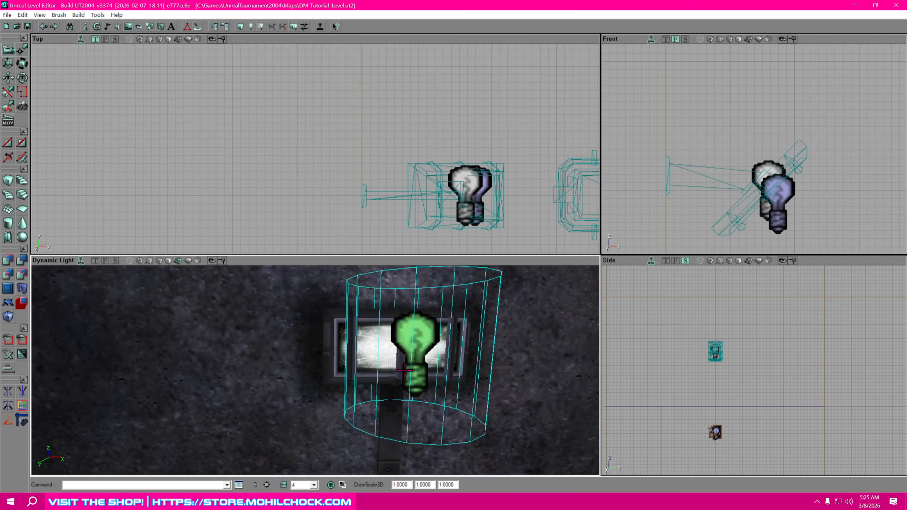
pyautogui.rightClick(416, 381)
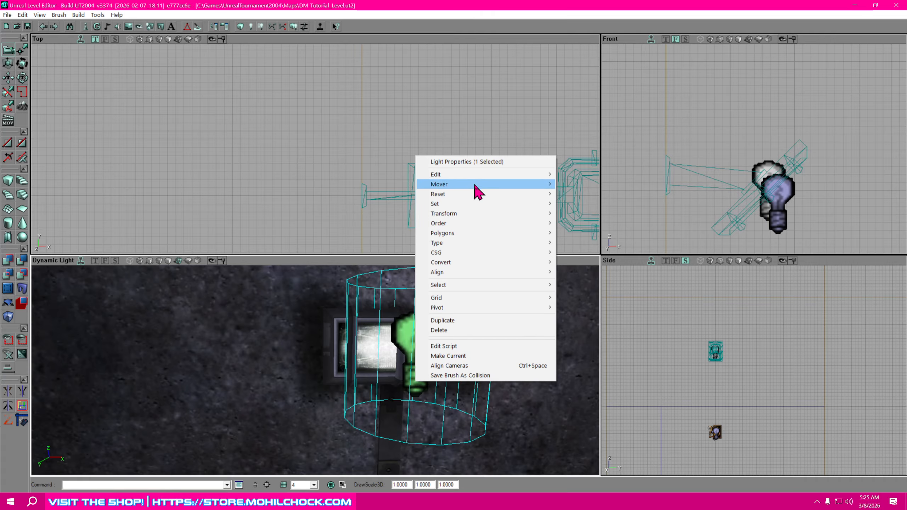
pyautogui.click(364, 428)
# Duplicate the corona light of the tilted wall lamp.
pyautogui.moveTo(364, 428); pyautogui.dragTo(421, 300)
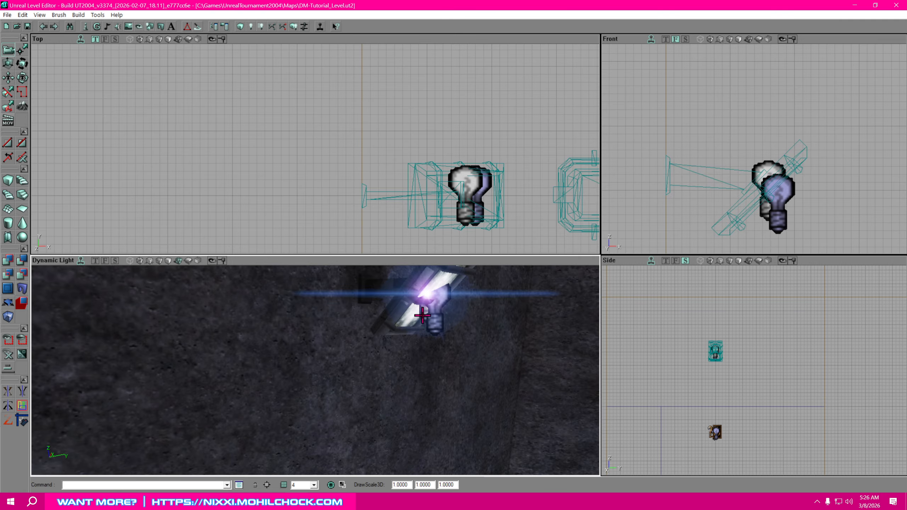
pyautogui.click(422, 316)
pyautogui.rightClick(422, 315)
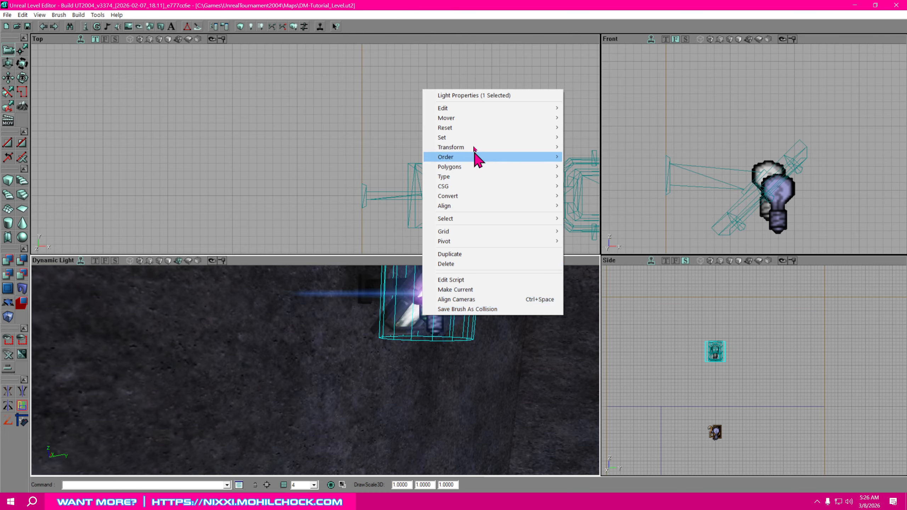
pyautogui.moveTo(475, 117)
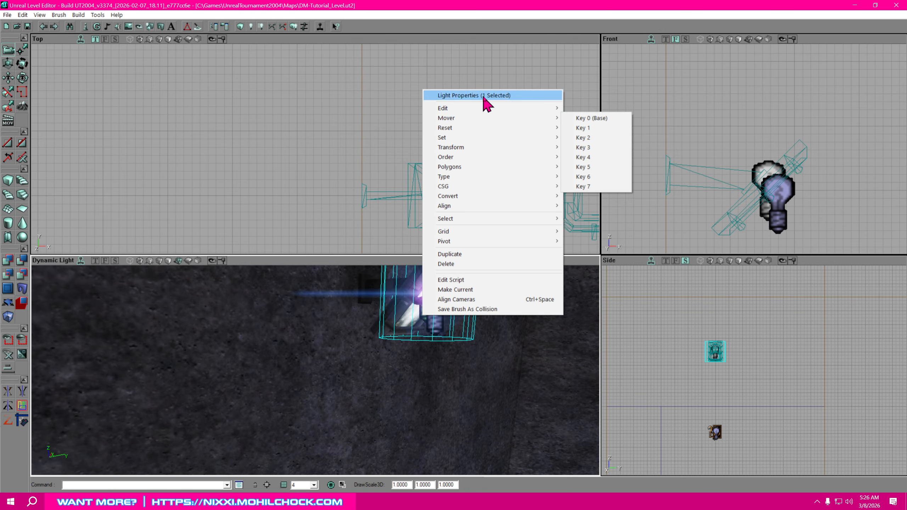
pyautogui.click(487, 254)
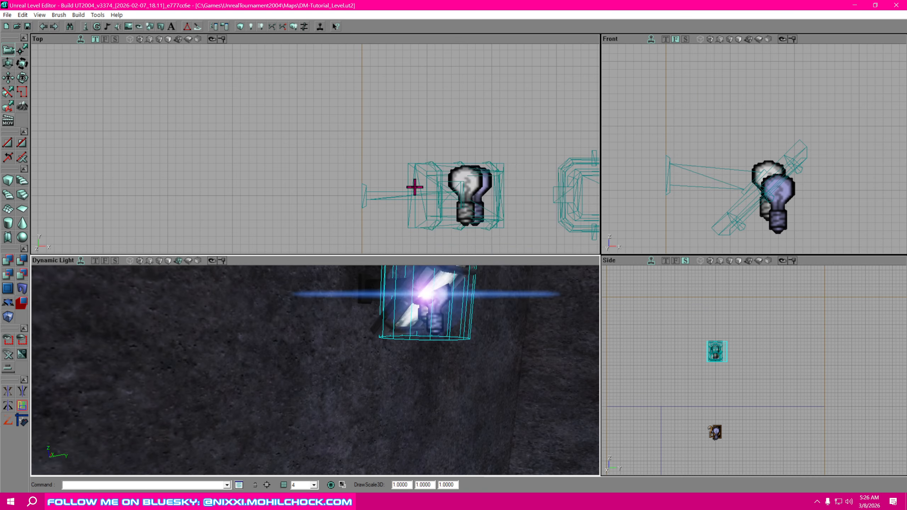
# Move the duplicated corona light across the level in the top view onto the alcove lamp mesh.
pyautogui.scroll(-5, 413, 183)
pyautogui.moveTo(425, 196); pyautogui.dragTo(253, 256)
pyautogui.keyDown('ctrl'); pyautogui.moveTo(556, 208); pyautogui.dragTo(397, 104); pyautogui.keyUp('ctrl')
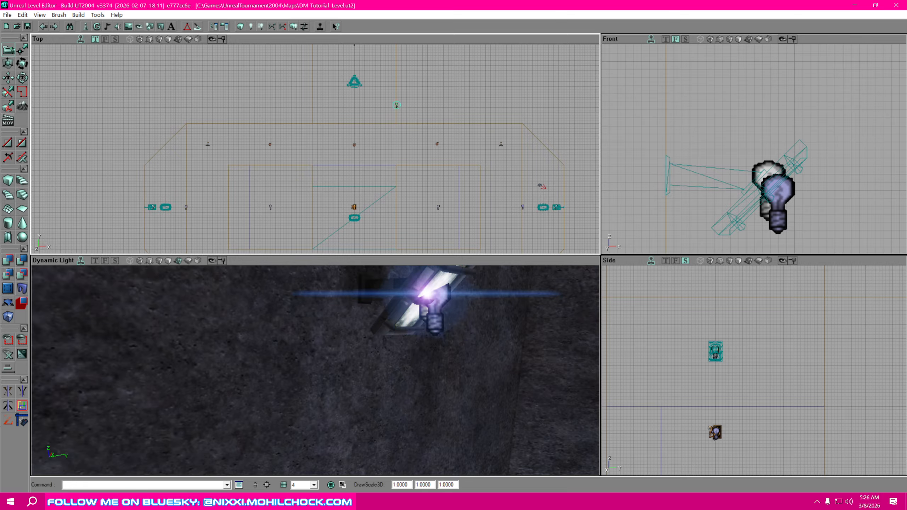
pyautogui.keyDown('ctrl'); pyautogui.moveTo(361, 55); pyautogui.dragTo(357, 50); pyautogui.keyUp('ctrl')
pyautogui.moveTo(538, 193); pyautogui.dragTo(674, 370)
pyautogui.scroll(3, 541, 190)
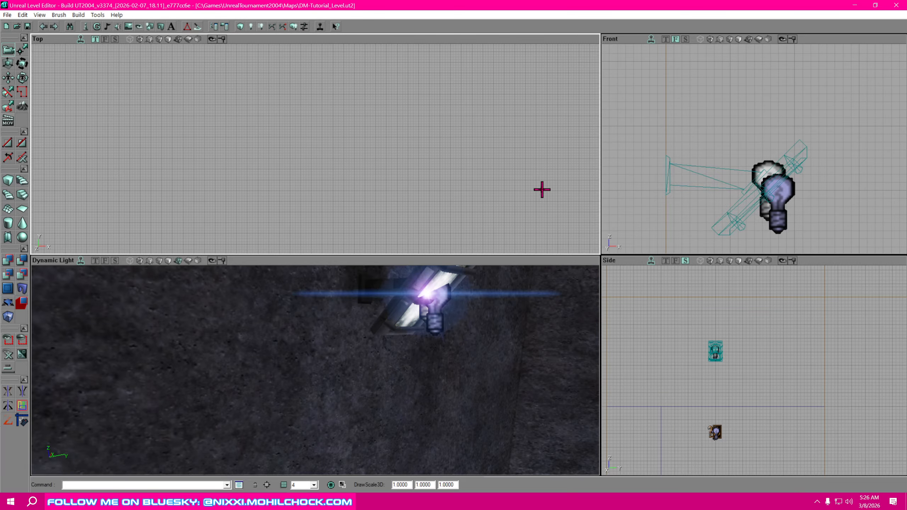
pyautogui.moveTo(541, 190); pyautogui.dragTo(287, 21)
pyautogui.scroll(5, 510, 181)
pyautogui.moveTo(510, 180); pyautogui.dragTo(210, 203)
pyautogui.keyDown('ctrl'); pyautogui.moveTo(431, 142); pyautogui.dragTo(410, 67); pyautogui.keyUp('ctrl')
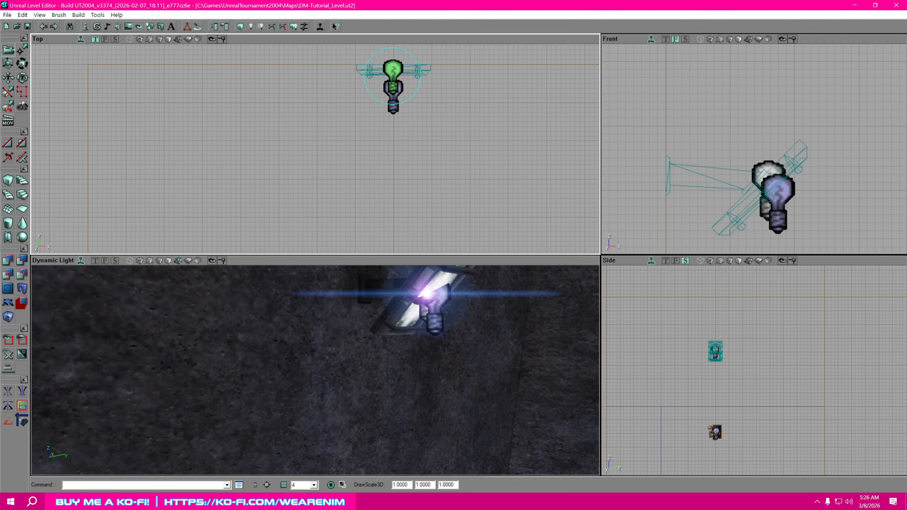
# Lower the duplicated corona light in the side view to the alcove lamp's height.
pyautogui.moveTo(694, 442); pyautogui.dragTo(804, 445)
pyautogui.moveTo(802, 409); pyautogui.dragTo(797, 434)
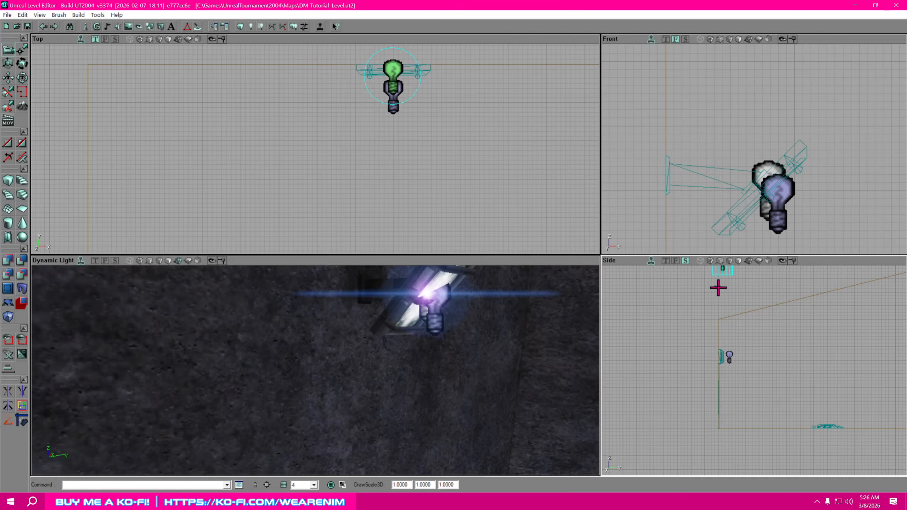
pyautogui.keyDown('ctrl'); pyautogui.moveTo(724, 291); pyautogui.dragTo(725, 357); pyautogui.keyUp('ctrl')
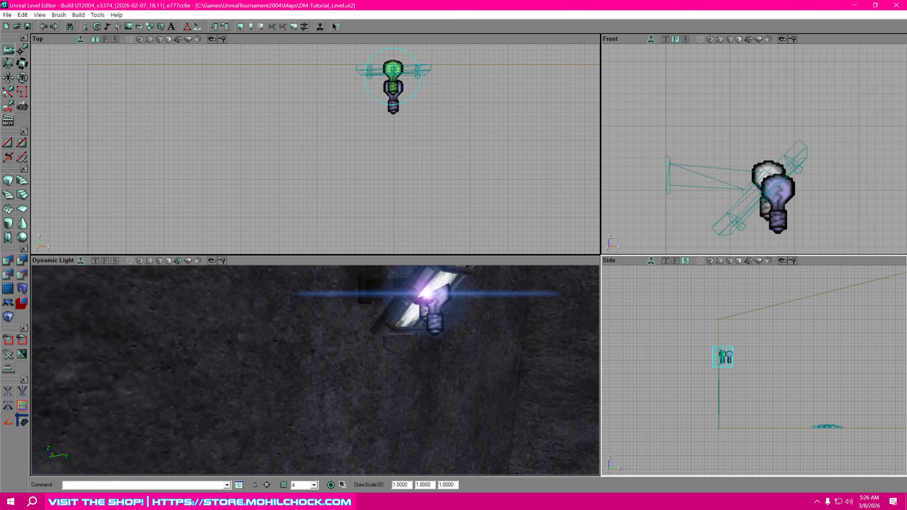
# Set bBlockZeroExtentTraces to False in the Collision properties of the alcove lamp's static mesh.
pyautogui.moveTo(496, 432); pyautogui.dragTo(387, 357)
pyautogui.click(320, 319)
pyautogui.rightClick(318, 322)
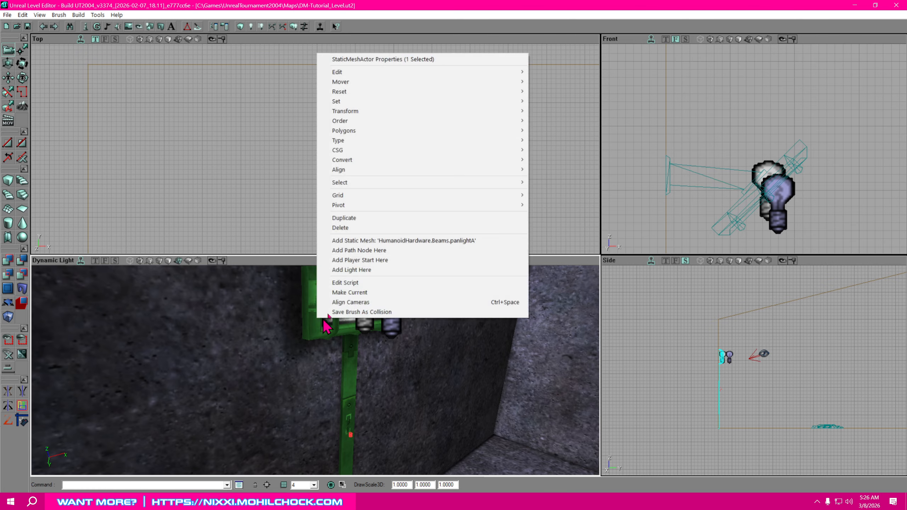
pyautogui.click(377, 59)
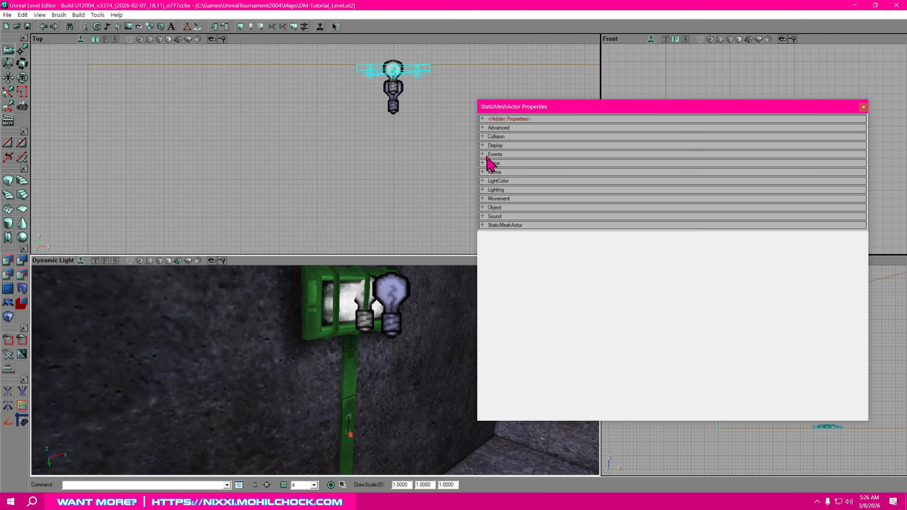
pyautogui.click(484, 137)
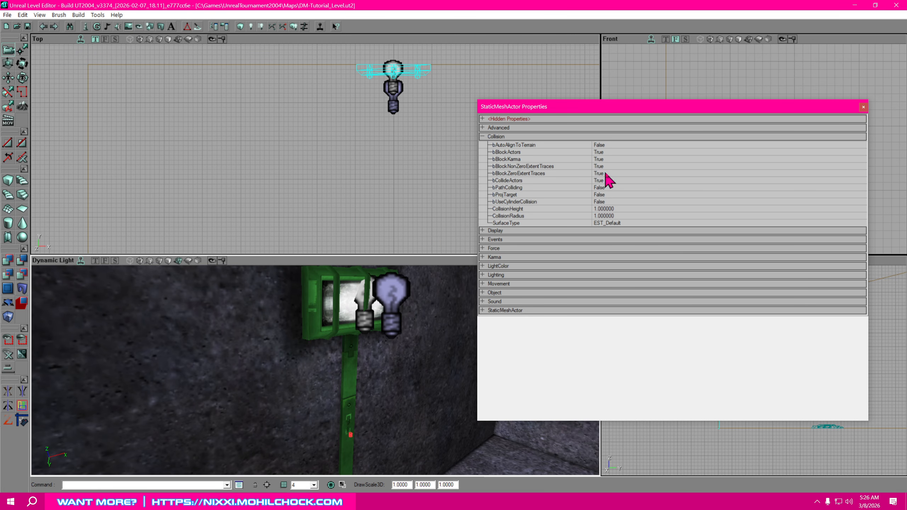
pyautogui.click(623, 174)
pyautogui.click(862, 172)
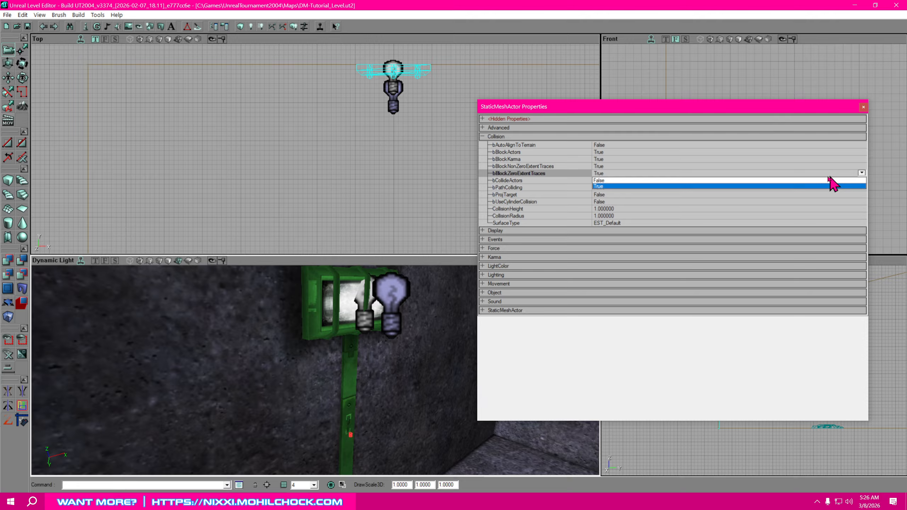
pyautogui.click(620, 189)
# Close the mesh properties and examine the alcove lamp's corona from inside the alcove and from across the level.
pyautogui.moveTo(411, 357); pyautogui.dragTo(364, 450)
pyautogui.moveTo(364, 451); pyautogui.dragTo(375, 429, button='right')
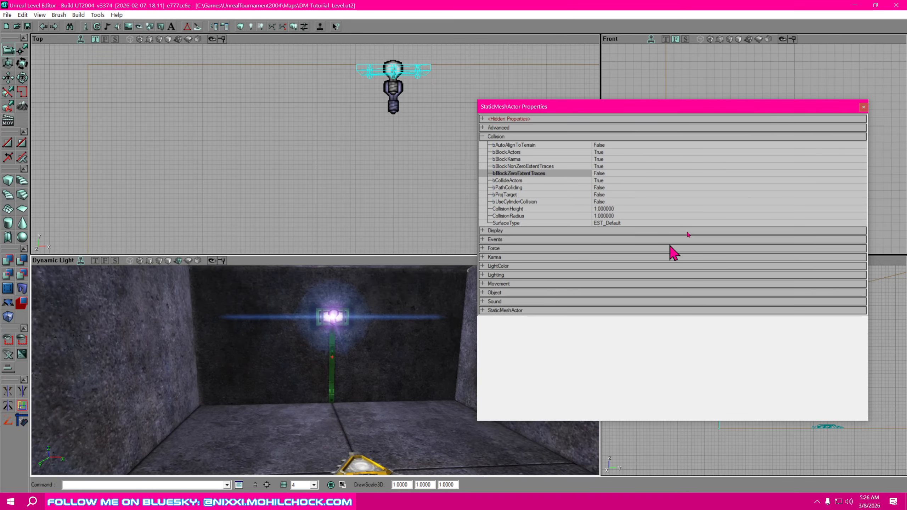
pyautogui.click(864, 108)
pyautogui.moveTo(407, 327); pyautogui.dragTo(428, 340, button='right')
pyautogui.moveTo(428, 340); pyautogui.dragTo(368, 440)
pyautogui.moveTo(368, 439); pyautogui.dragTo(378, 447, button='right')
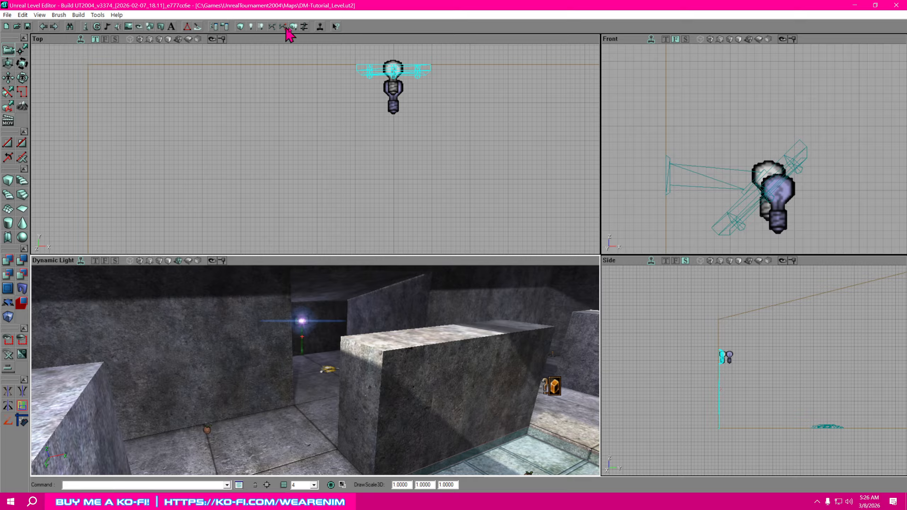
pyautogui.moveTo(365, 352); pyautogui.dragTo(404, 379)
pyautogui.moveTo(403, 379); pyautogui.dragTo(363, 363, button='right')
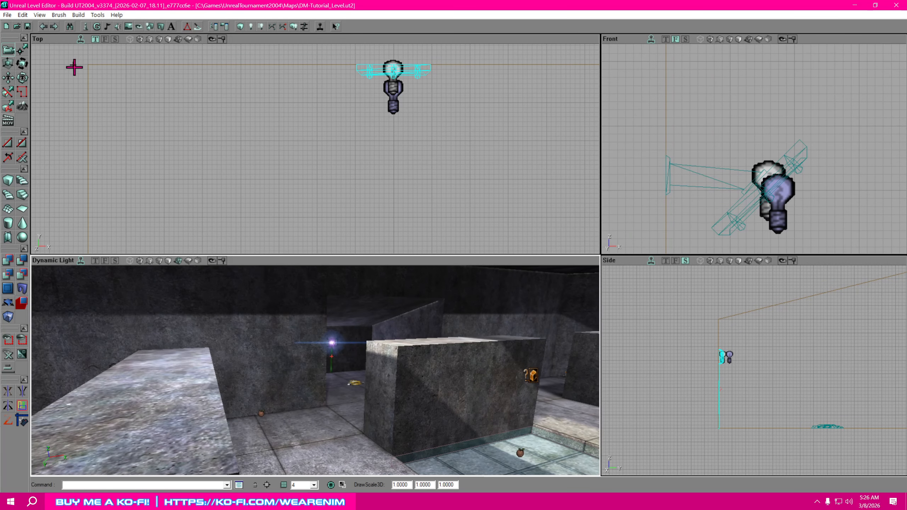
# Save the DM-Tutorial_Level map and close the level editor.
pyautogui.click(28, 27)
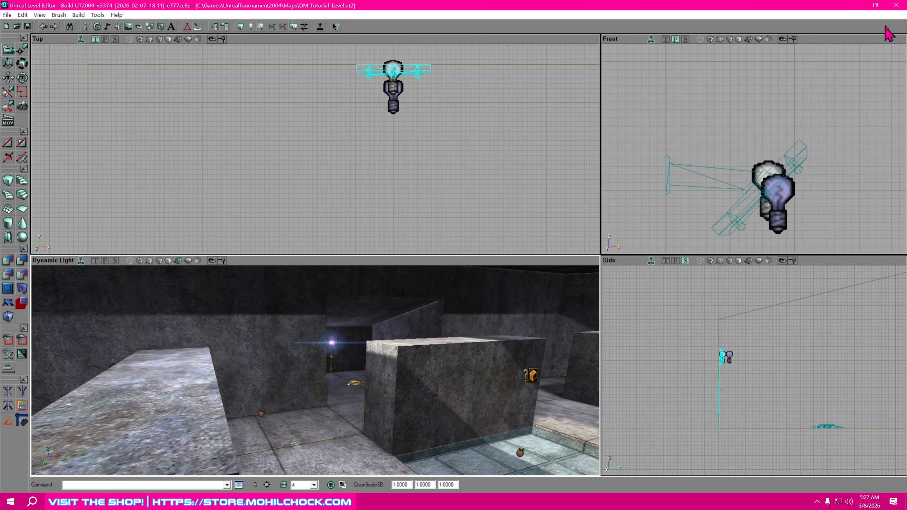
pyautogui.click(897, 5)
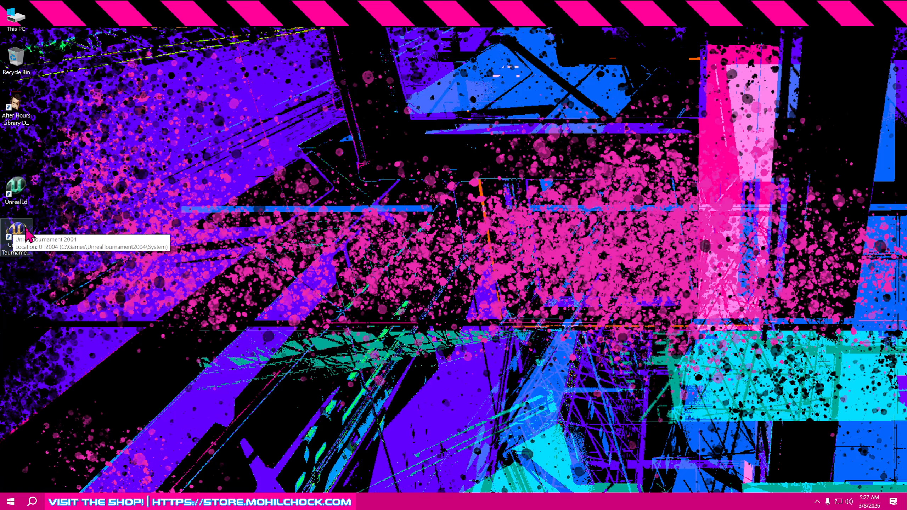
# Launch Unreal Tournament 2004 and choose DM-Tutorial_Level for an Instant Action DeathMatch.
pyautogui.doubleClick(18, 236)
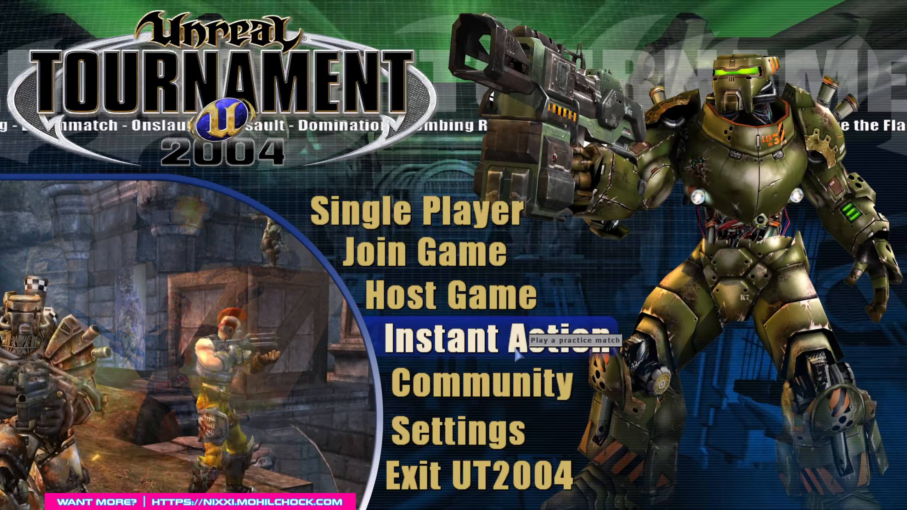
pyautogui.click(529, 349)
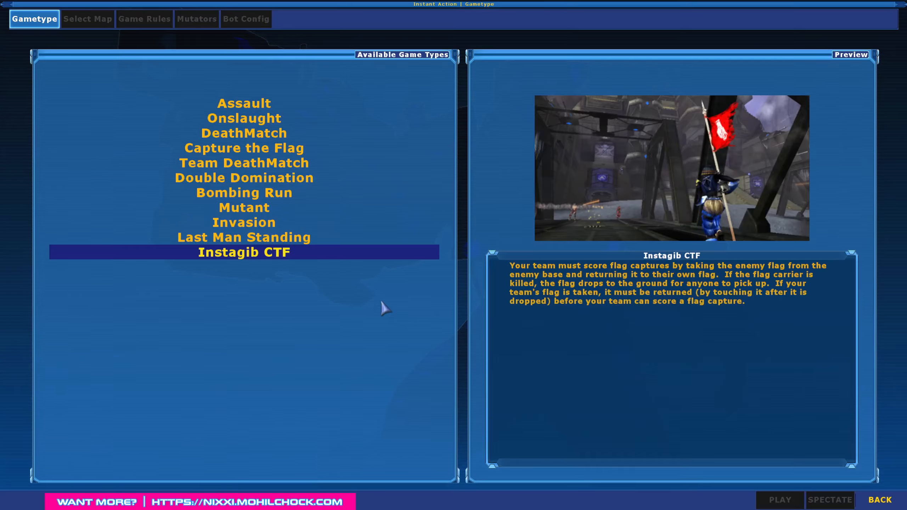
pyautogui.click(247, 137)
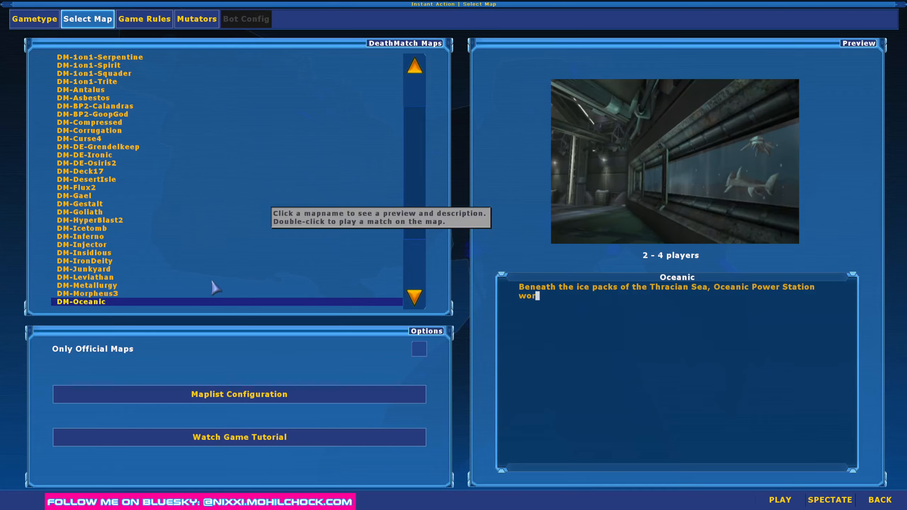
pyautogui.scroll(-7, 213, 283)
pyautogui.scroll(-4, 215, 289)
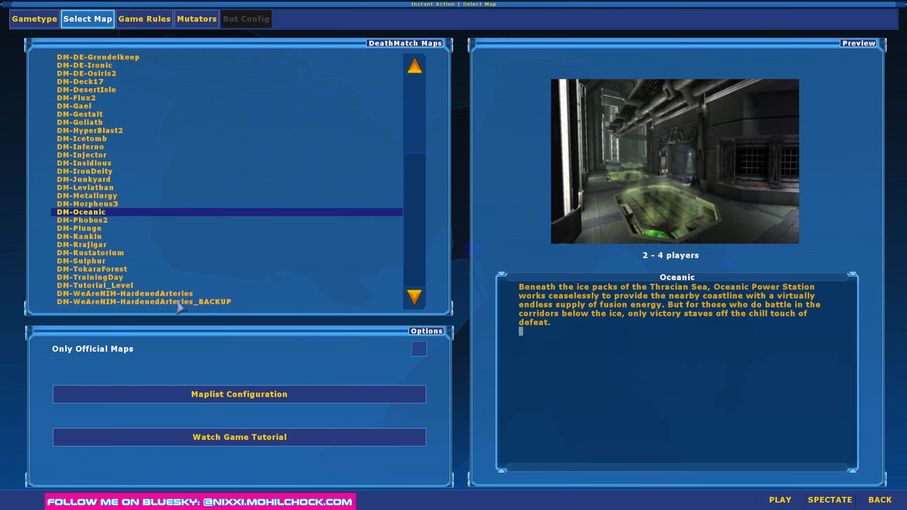
pyautogui.click(115, 286)
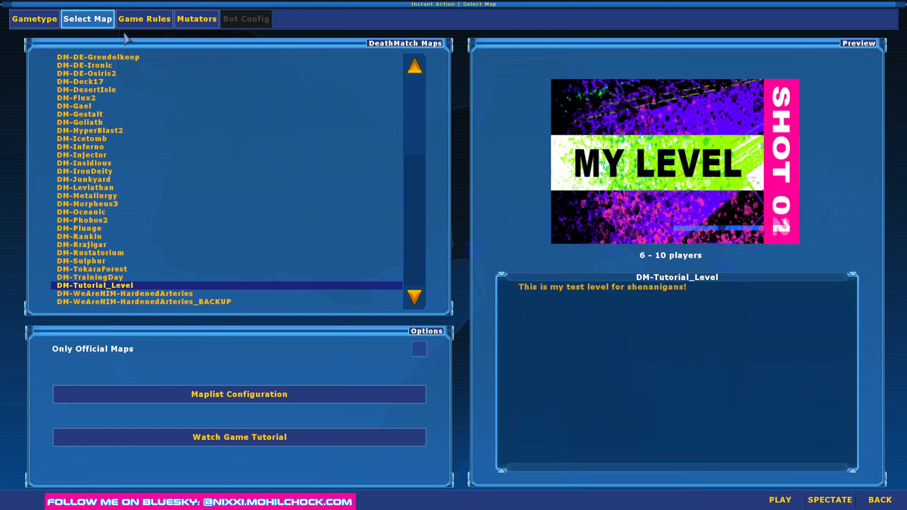
# Set the number of bots to 3 in the game rules and start the match as a spectator.
pyautogui.click(144, 18)
pyautogui.click(432, 103)
pyautogui.click(432, 104)
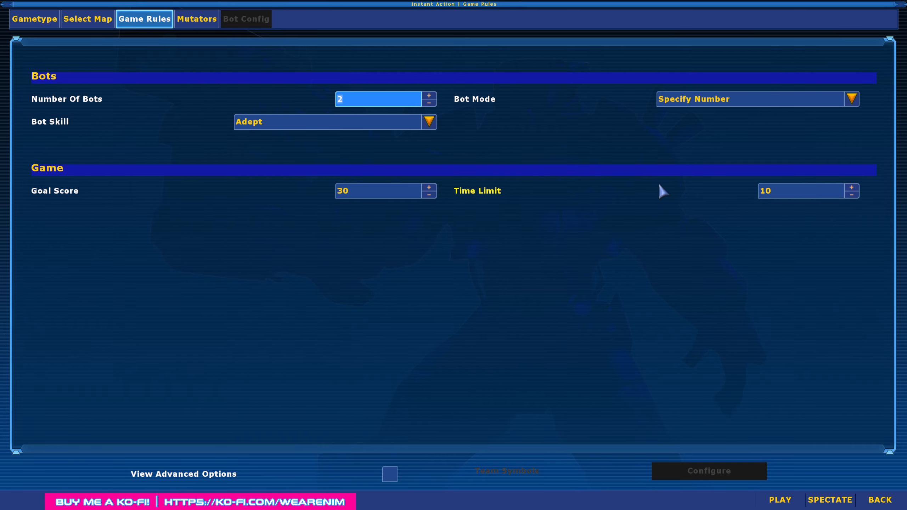
pyautogui.click(429, 95)
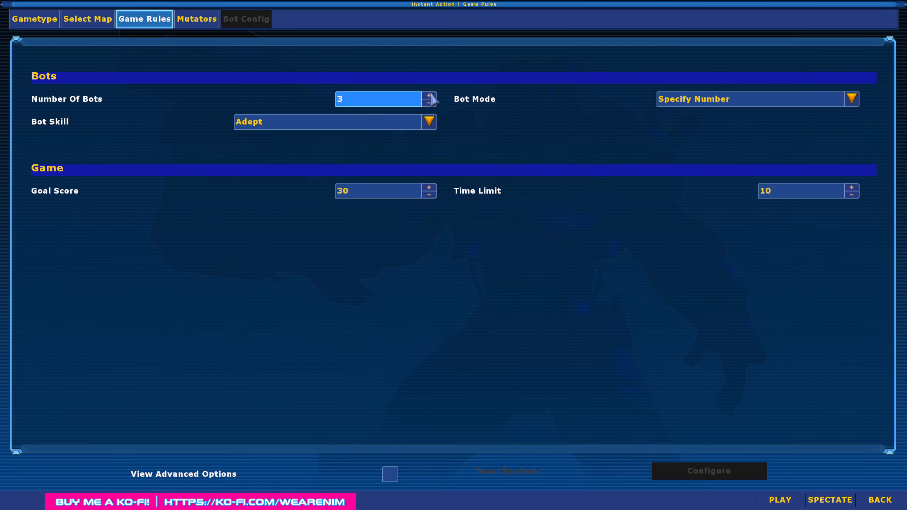
pyautogui.click(830, 501)
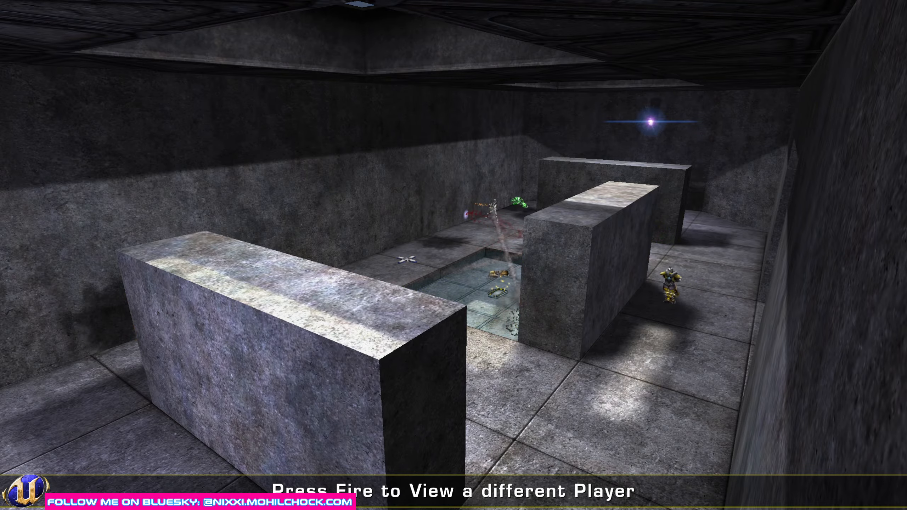
# Exit the spectated match and confirm quitting the game.
pyautogui.press('Escape')
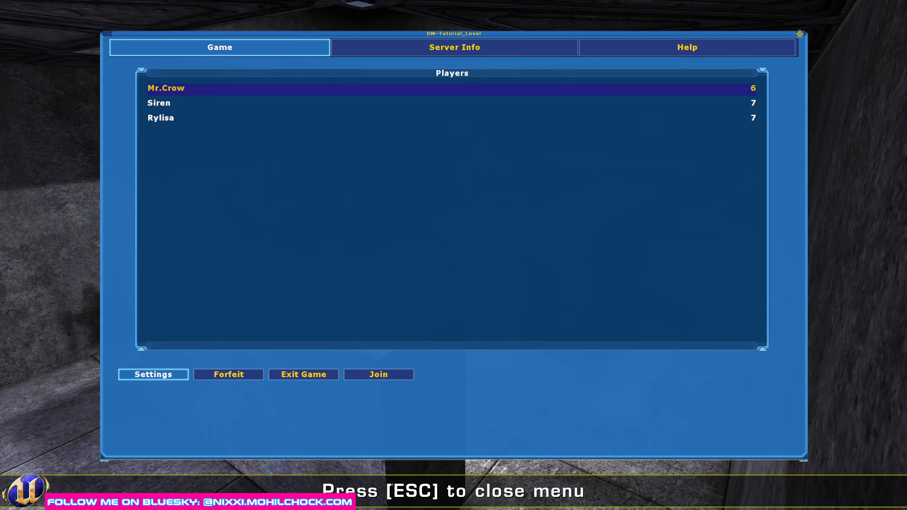
pyautogui.click(324, 376)
pyautogui.click(280, 278)
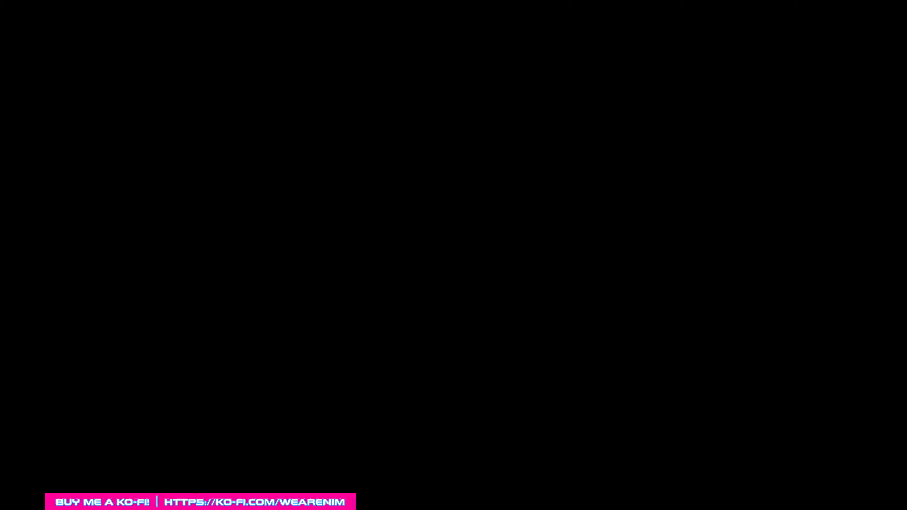